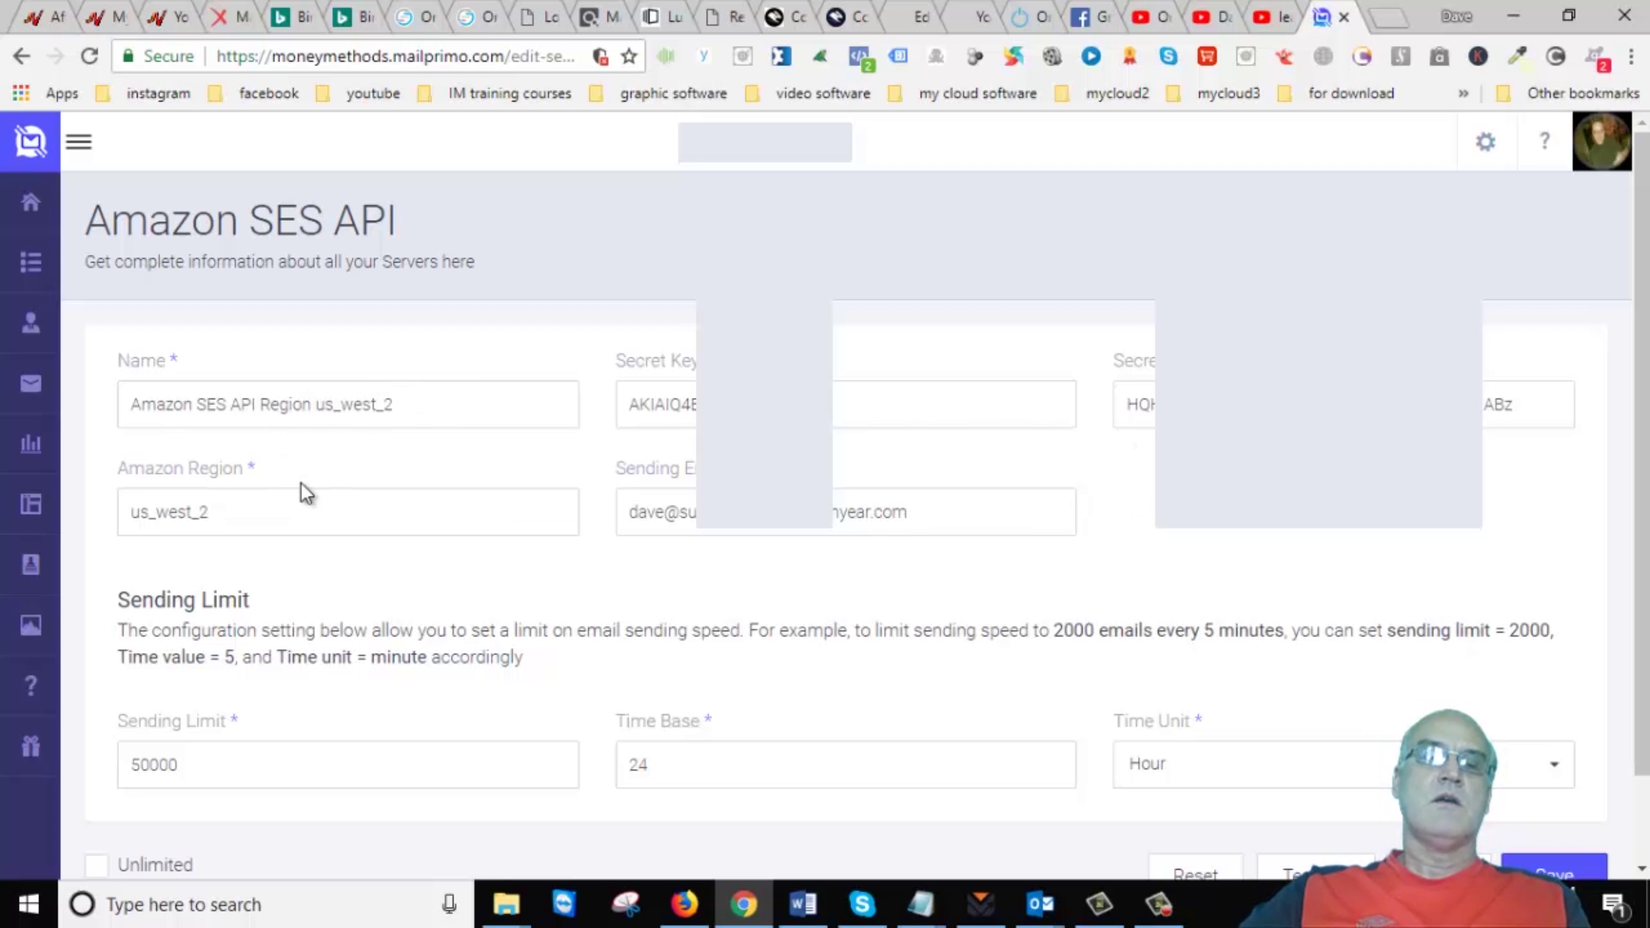
# - Review the Amazon SES API server form, including its name, Amazon region, credential fields and sending limit settings
pyautogui.scroll(-2, 529, 587)
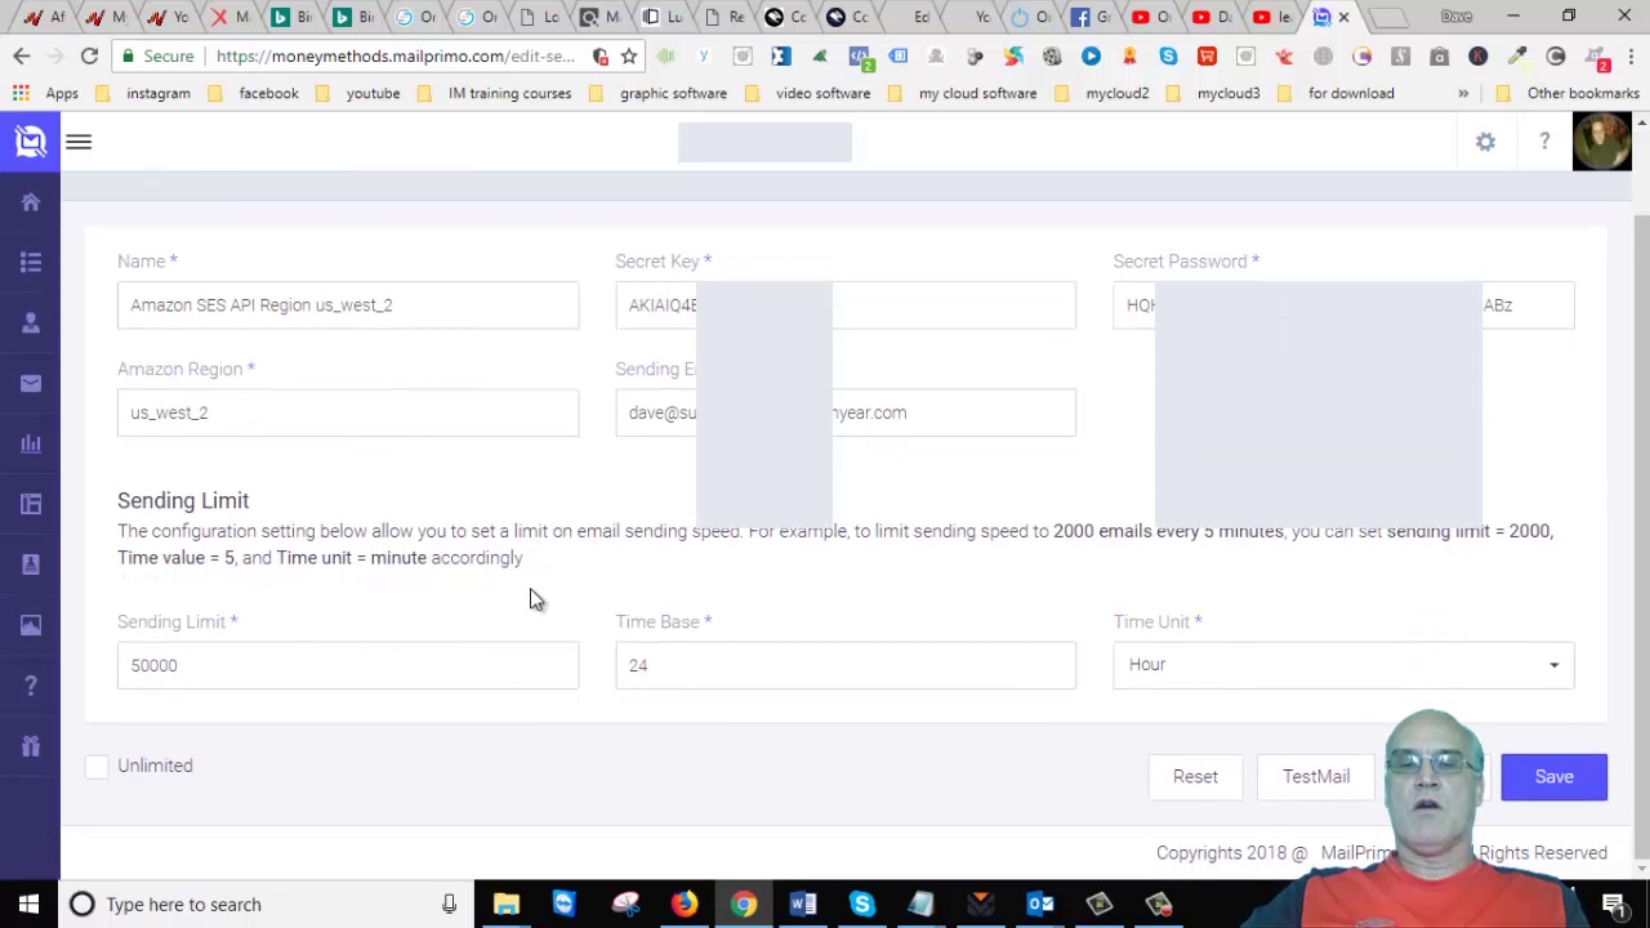
pyautogui.scroll(2, 530, 588)
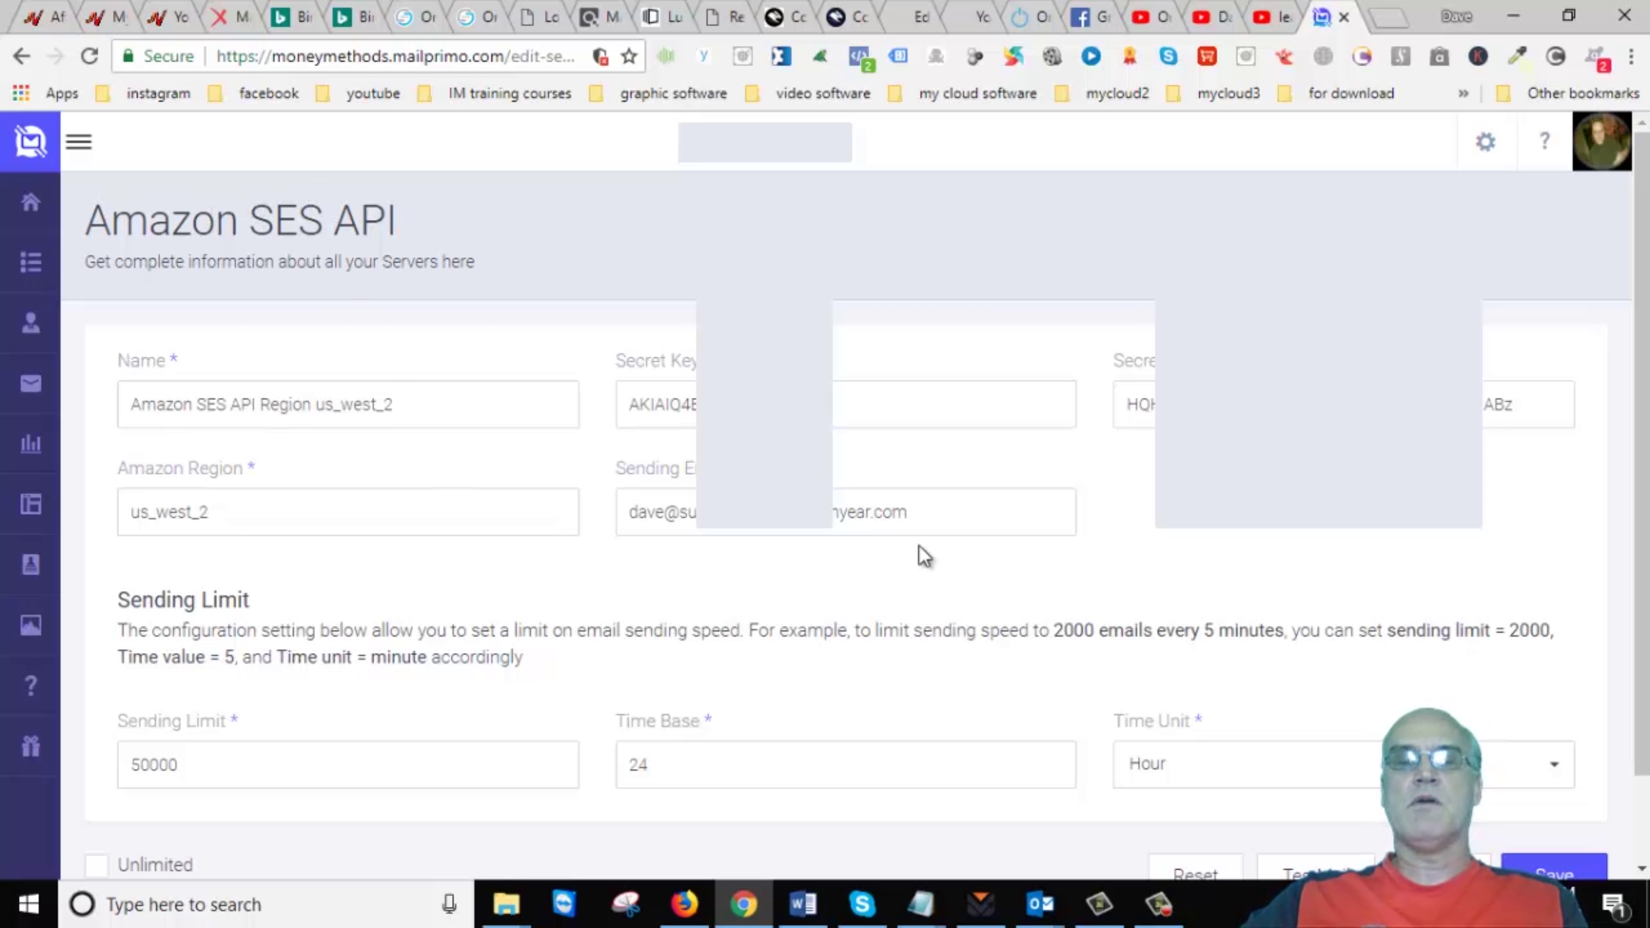
pyautogui.moveTo(314, 221); pyautogui.dragTo(84, 224)
pyautogui.moveTo(390, 218); pyautogui.dragTo(83, 224)
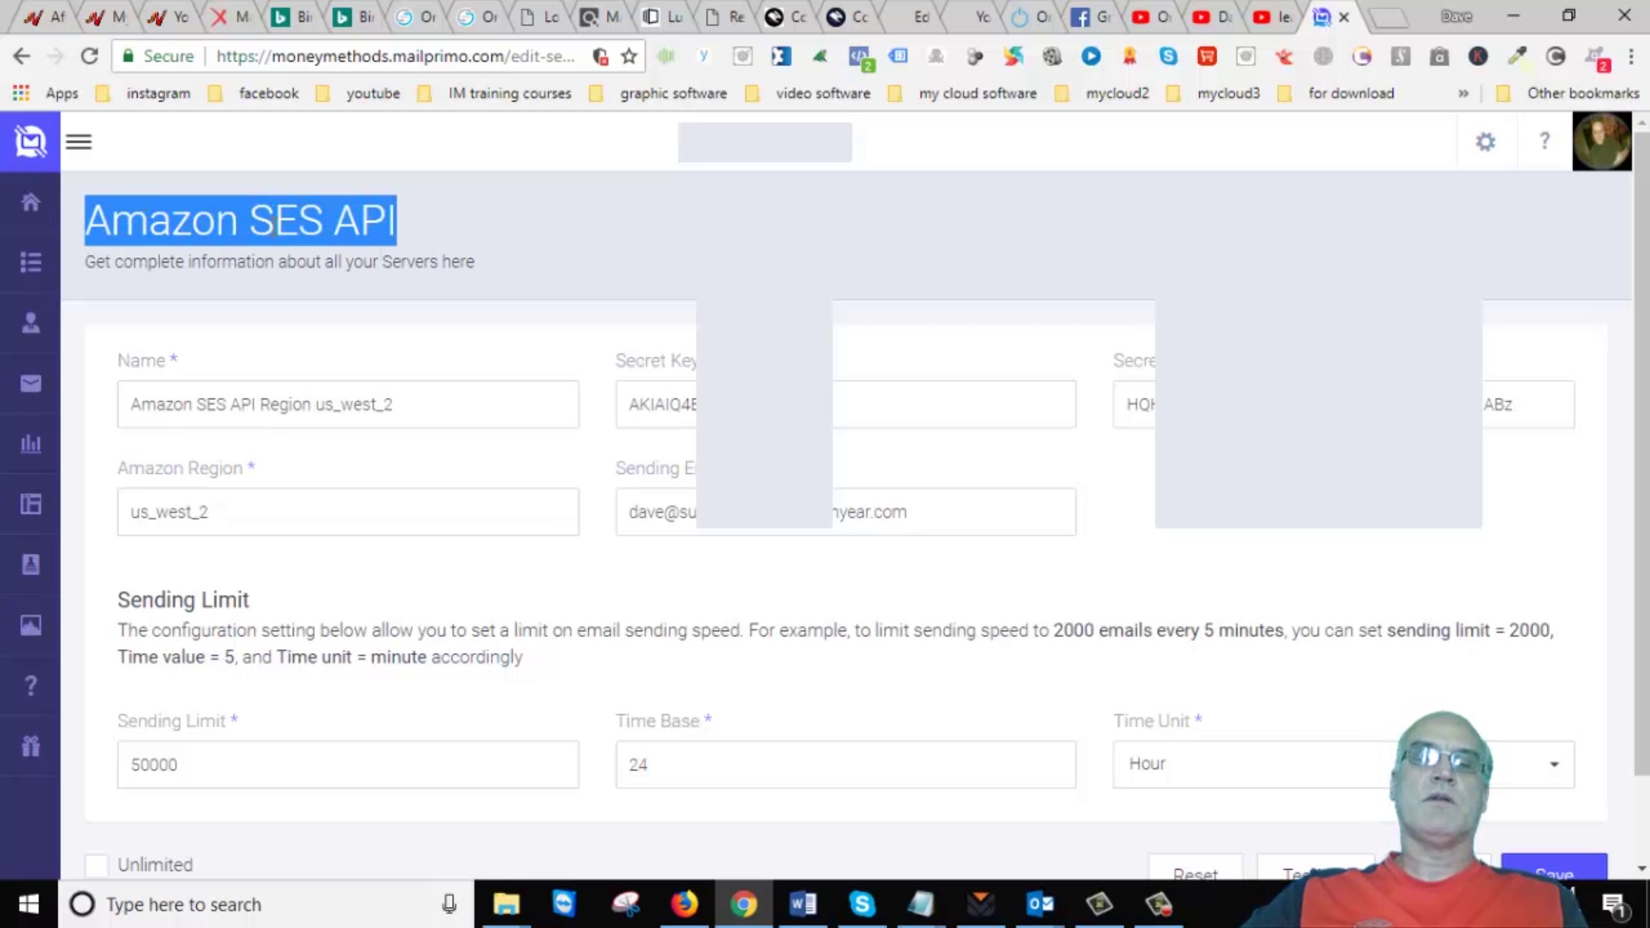
pyautogui.click(484, 225)
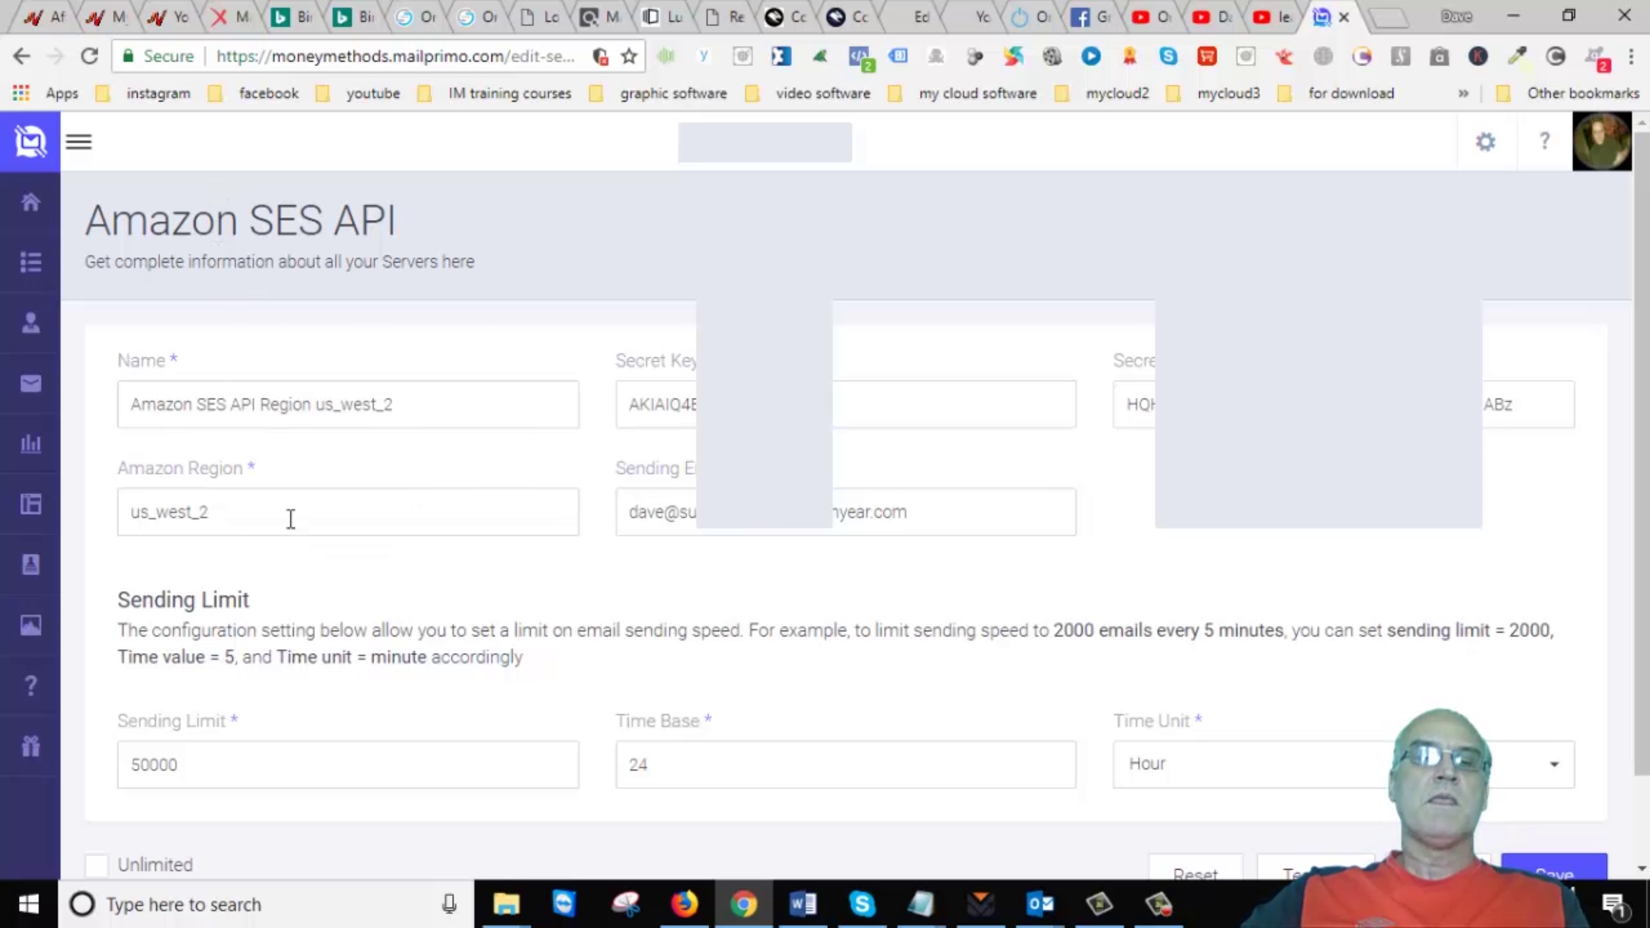
pyautogui.moveTo(218, 519); pyautogui.dragTo(113, 517)
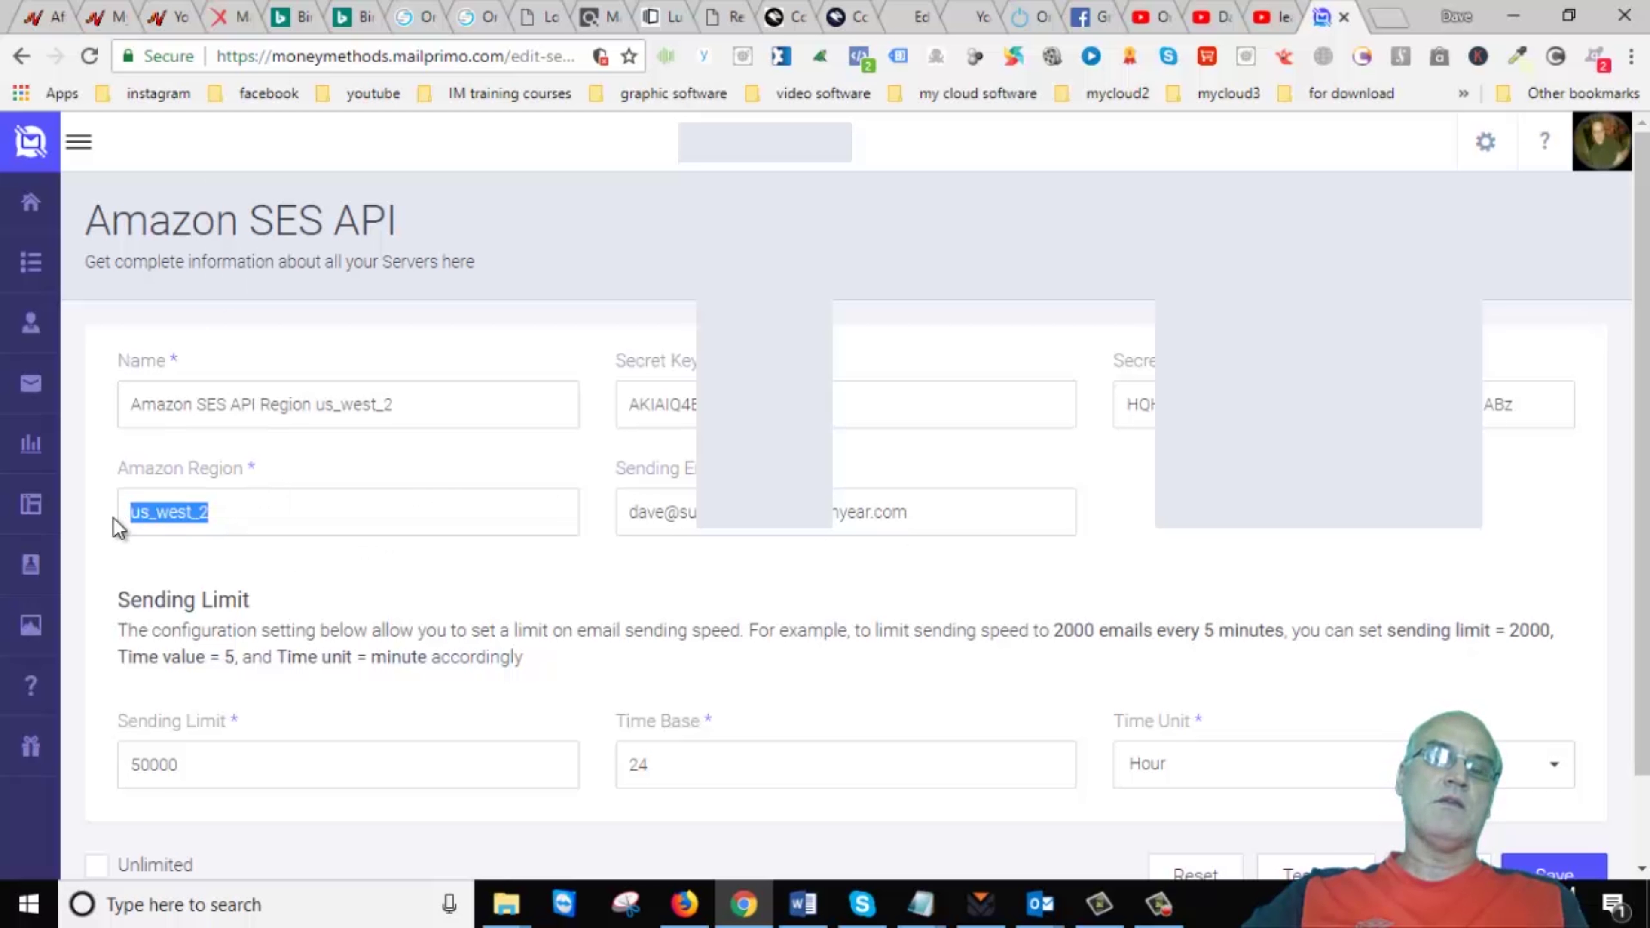
pyautogui.click(283, 525)
pyautogui.moveTo(265, 522); pyautogui.dragTo(125, 518)
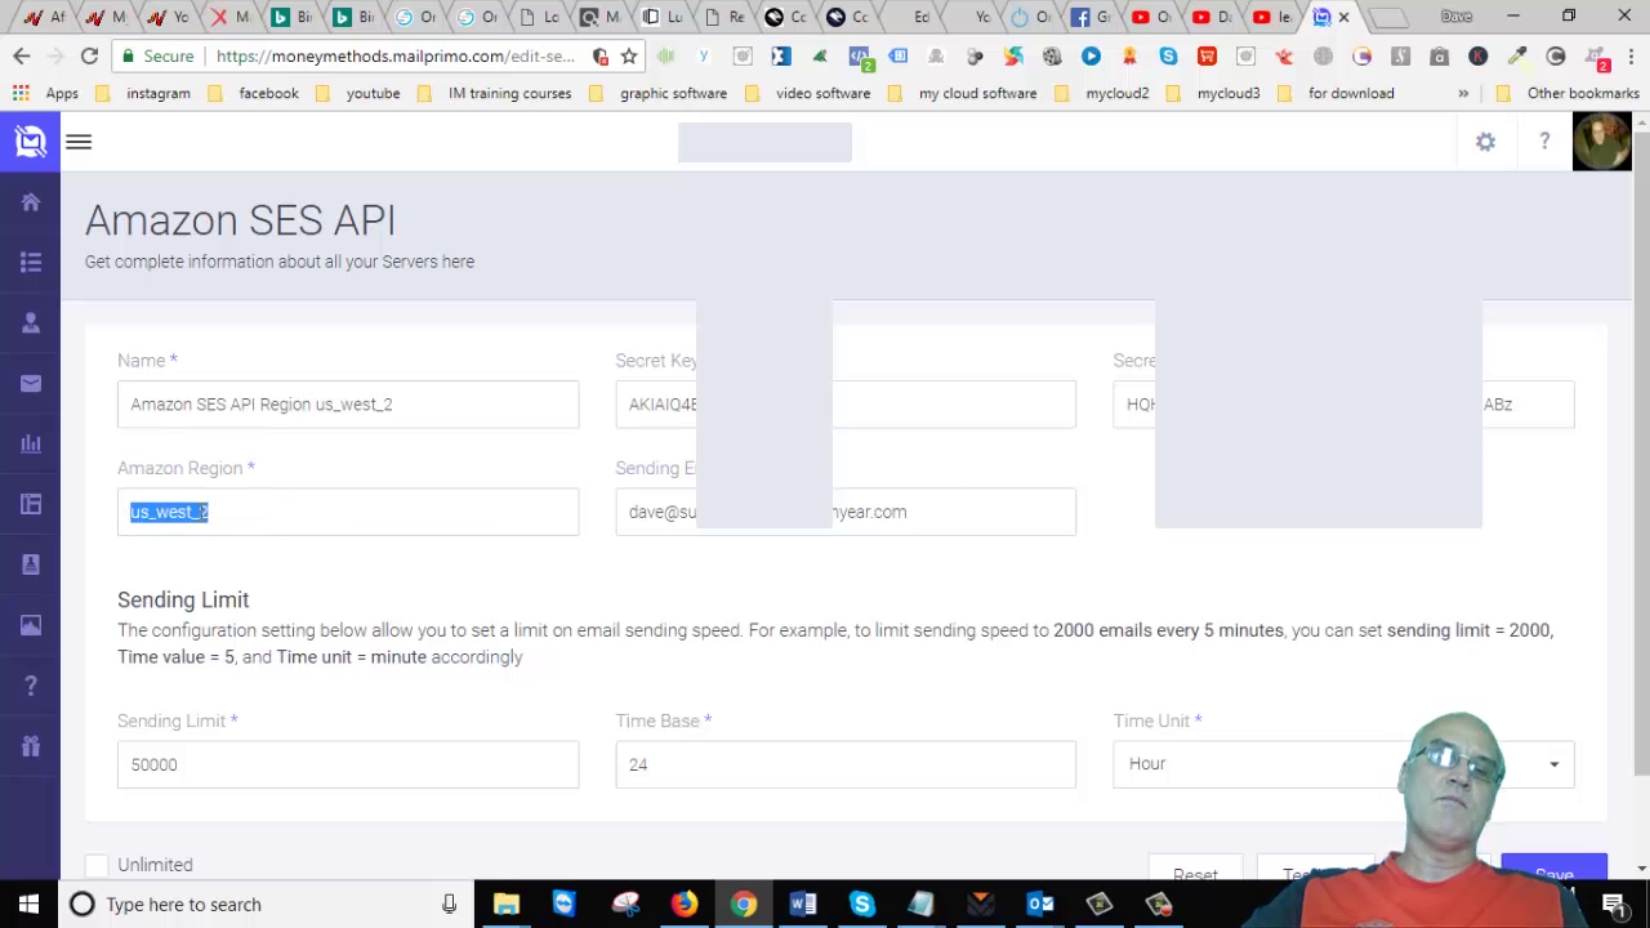
pyautogui.click(238, 513)
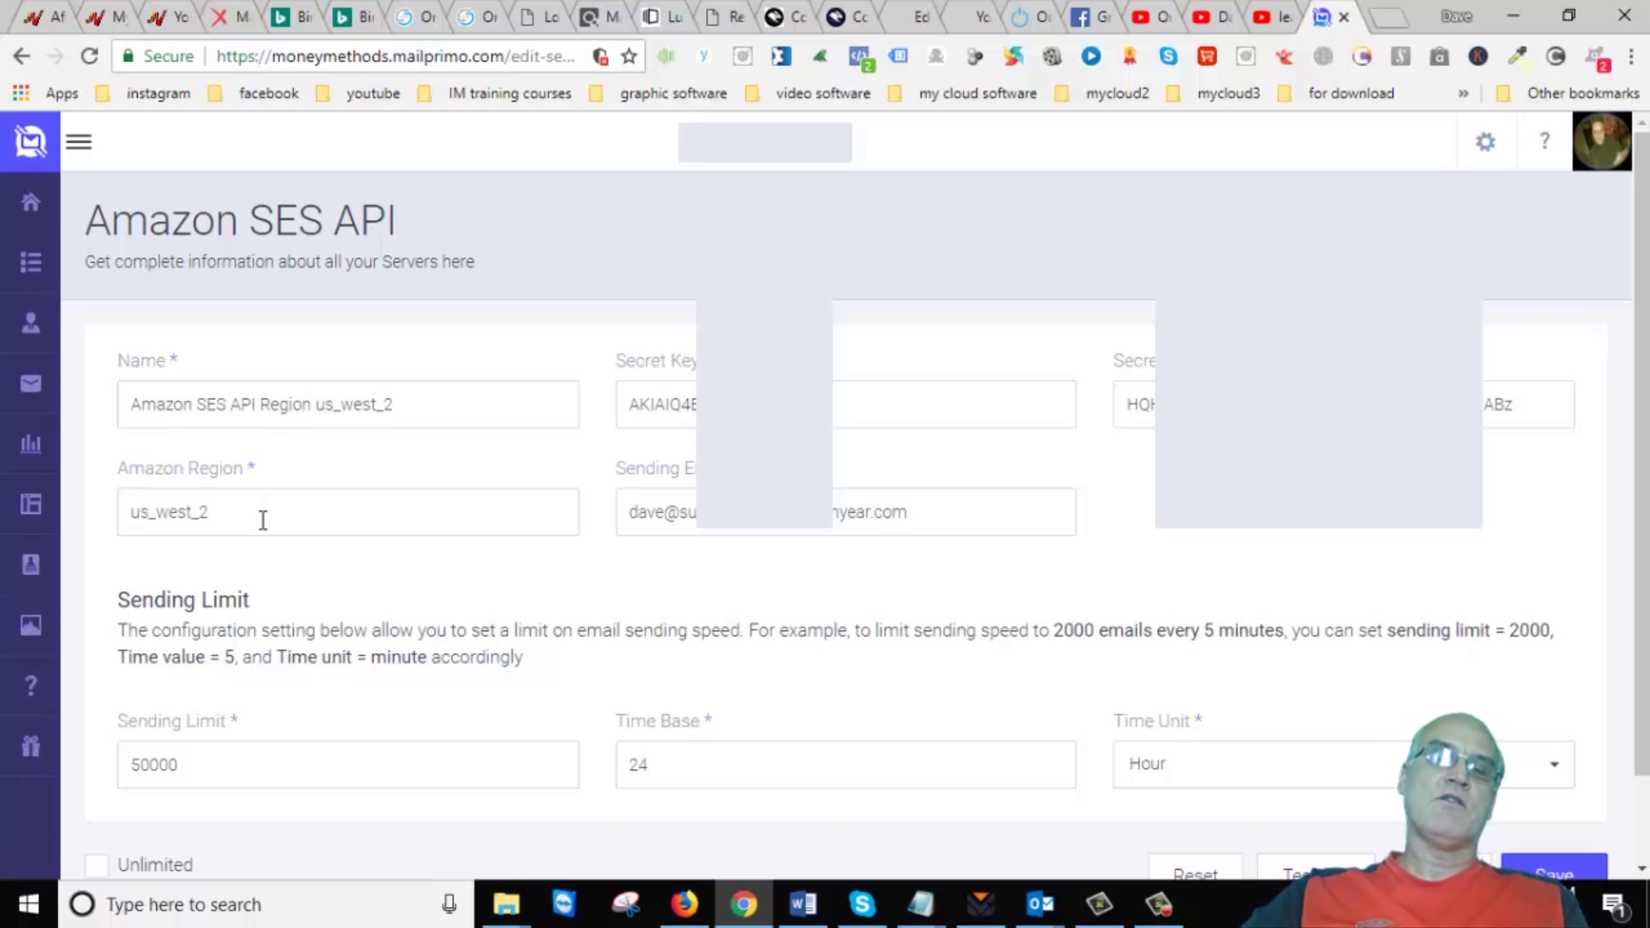
pyautogui.scroll(-2, 899, 614)
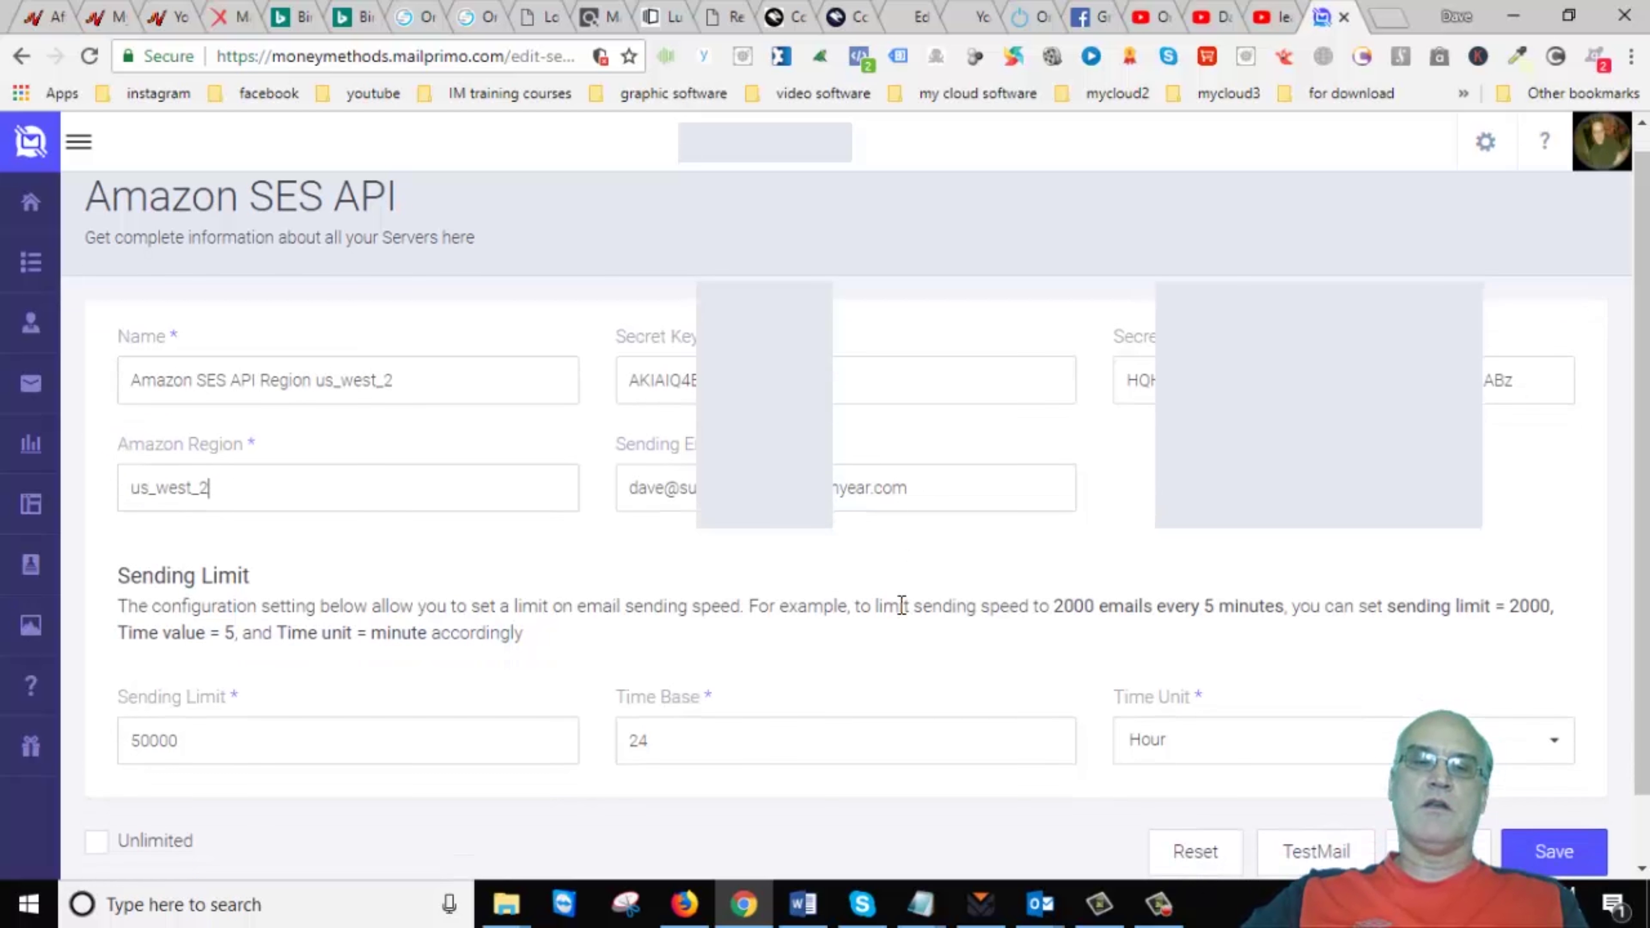
pyautogui.scroll(2, 1190, 560)
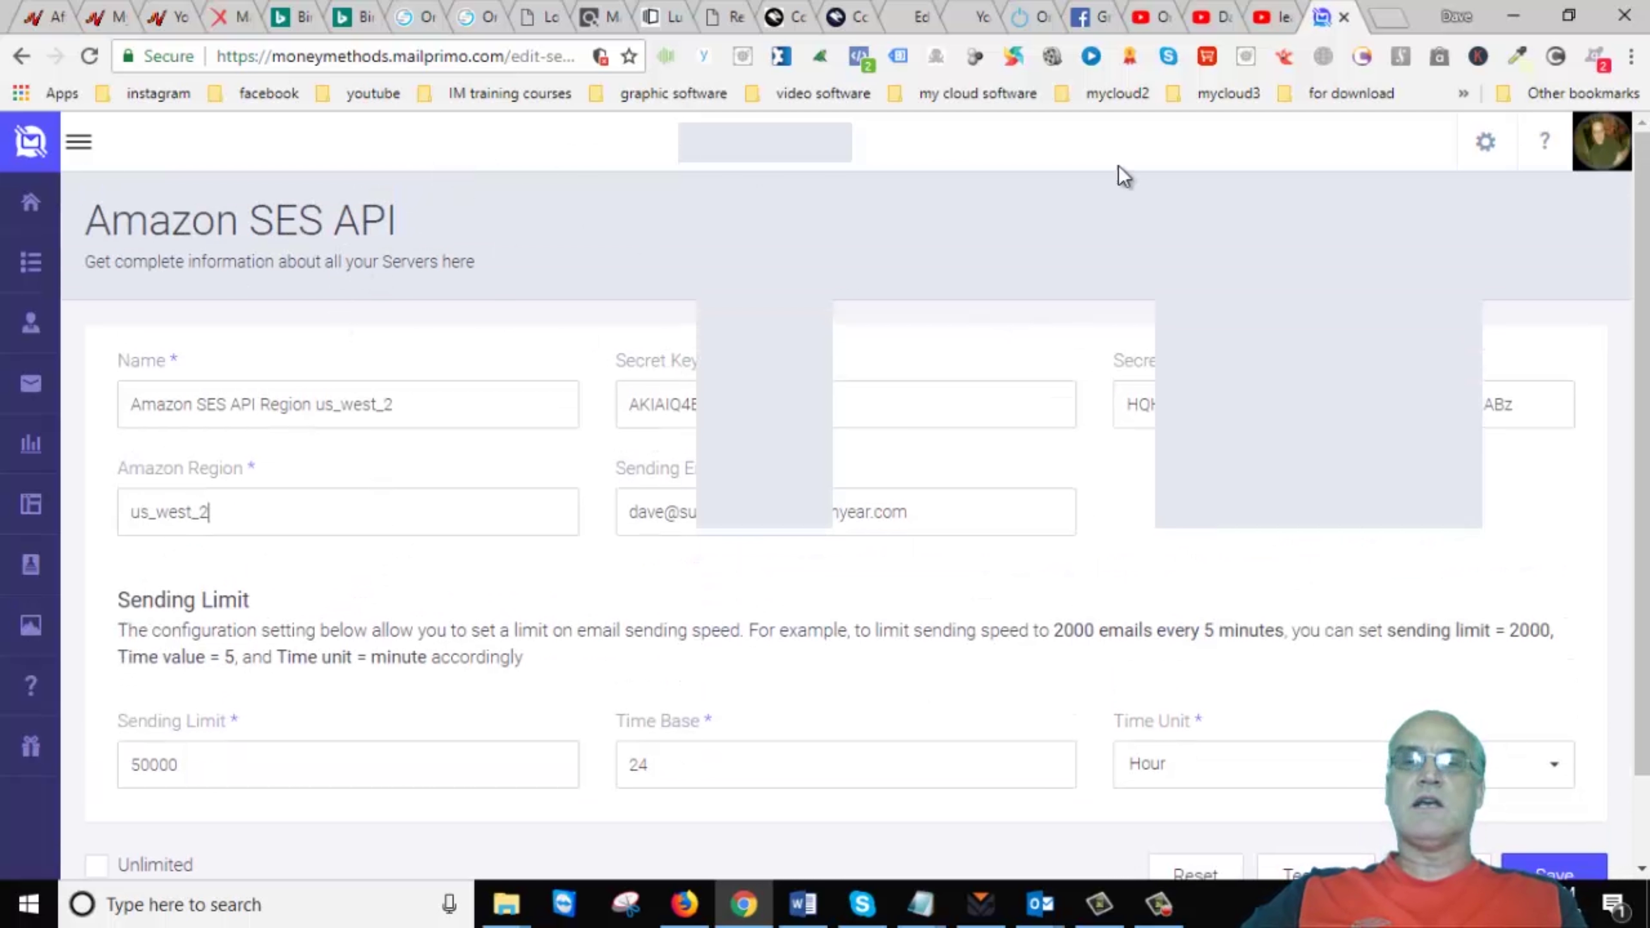
pyautogui.scroll(-2, 1053, 370)
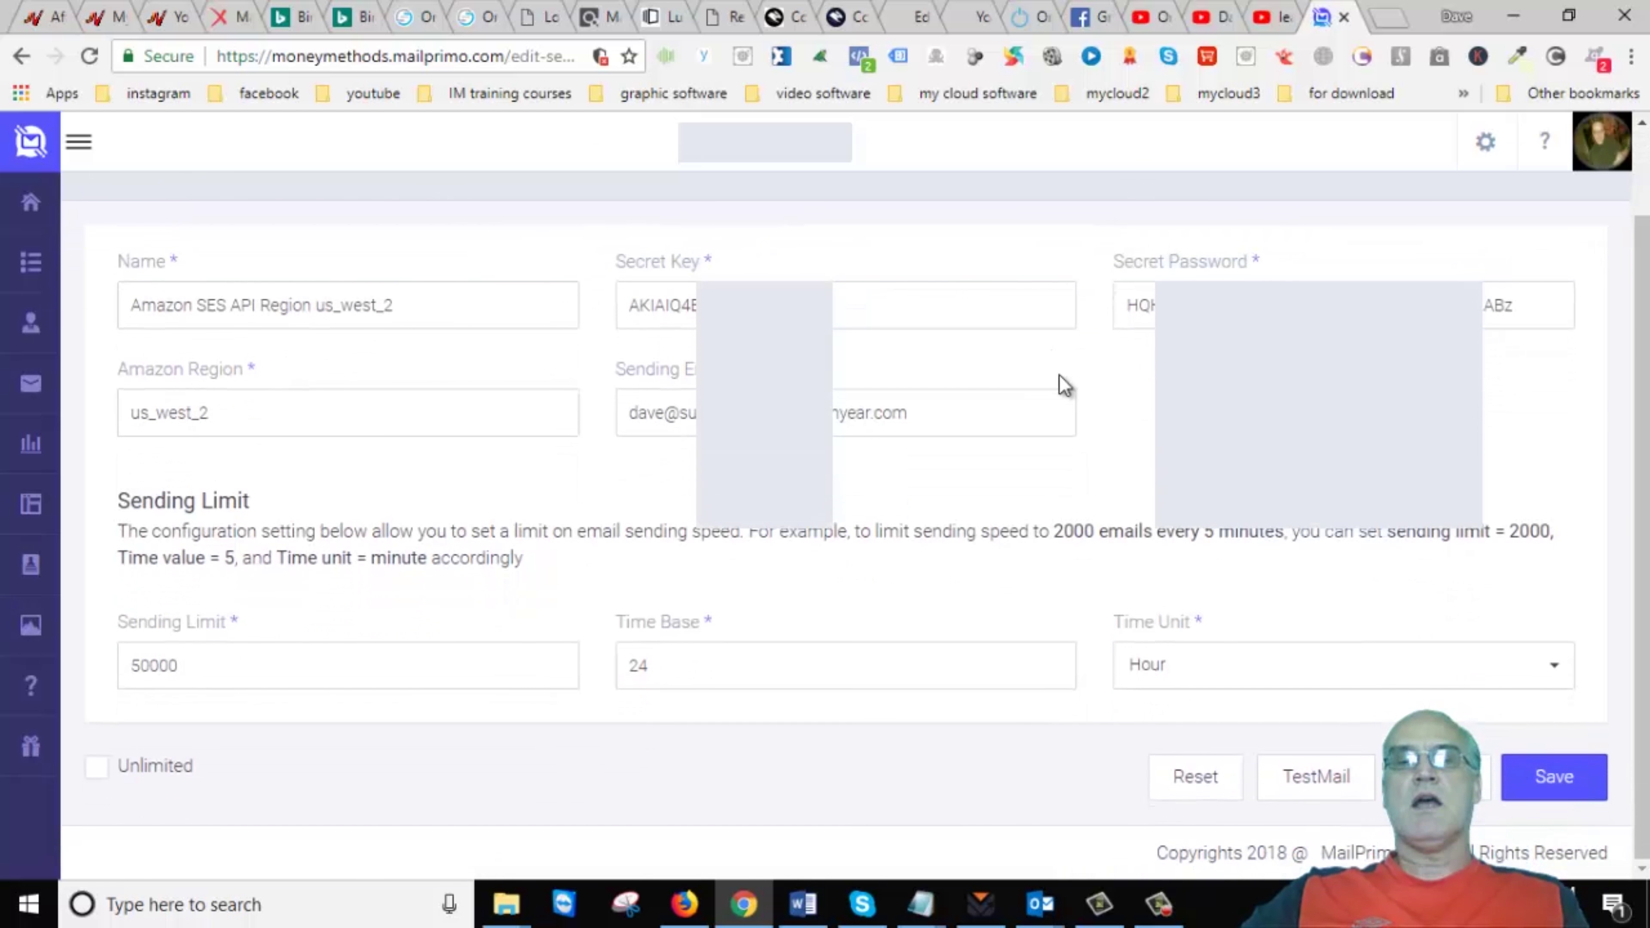
pyautogui.scroll(2, 1029, 439)
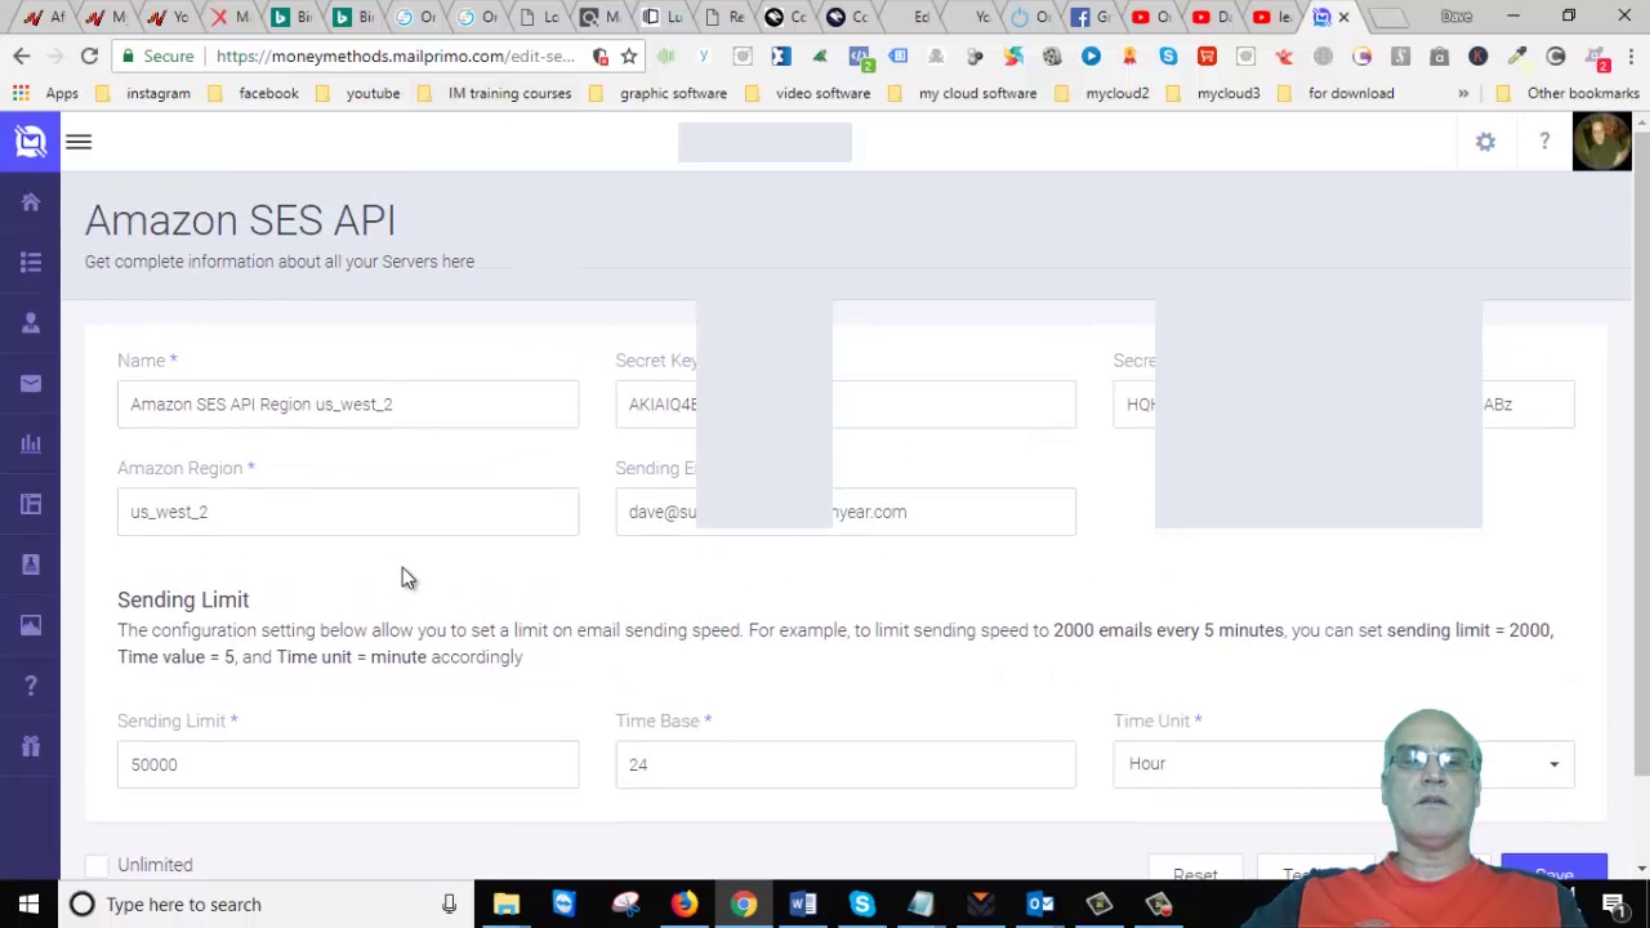
pyautogui.scroll(-2, 464, 516)
pyautogui.scroll(2, 468, 520)
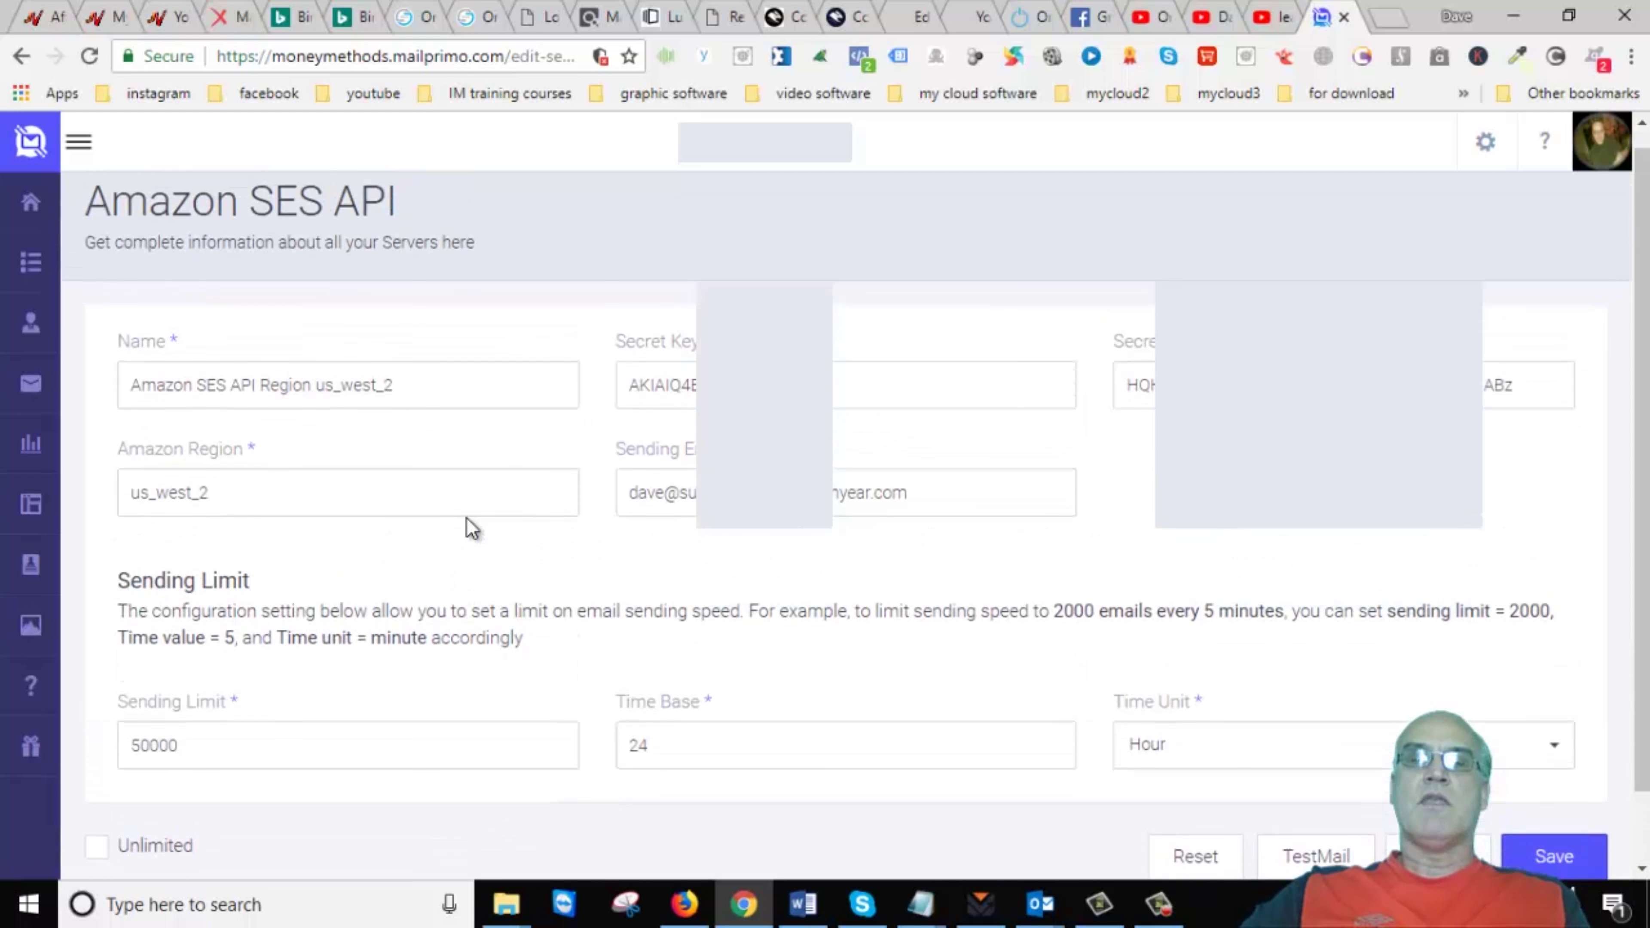
pyautogui.scroll(-2, 500, 520)
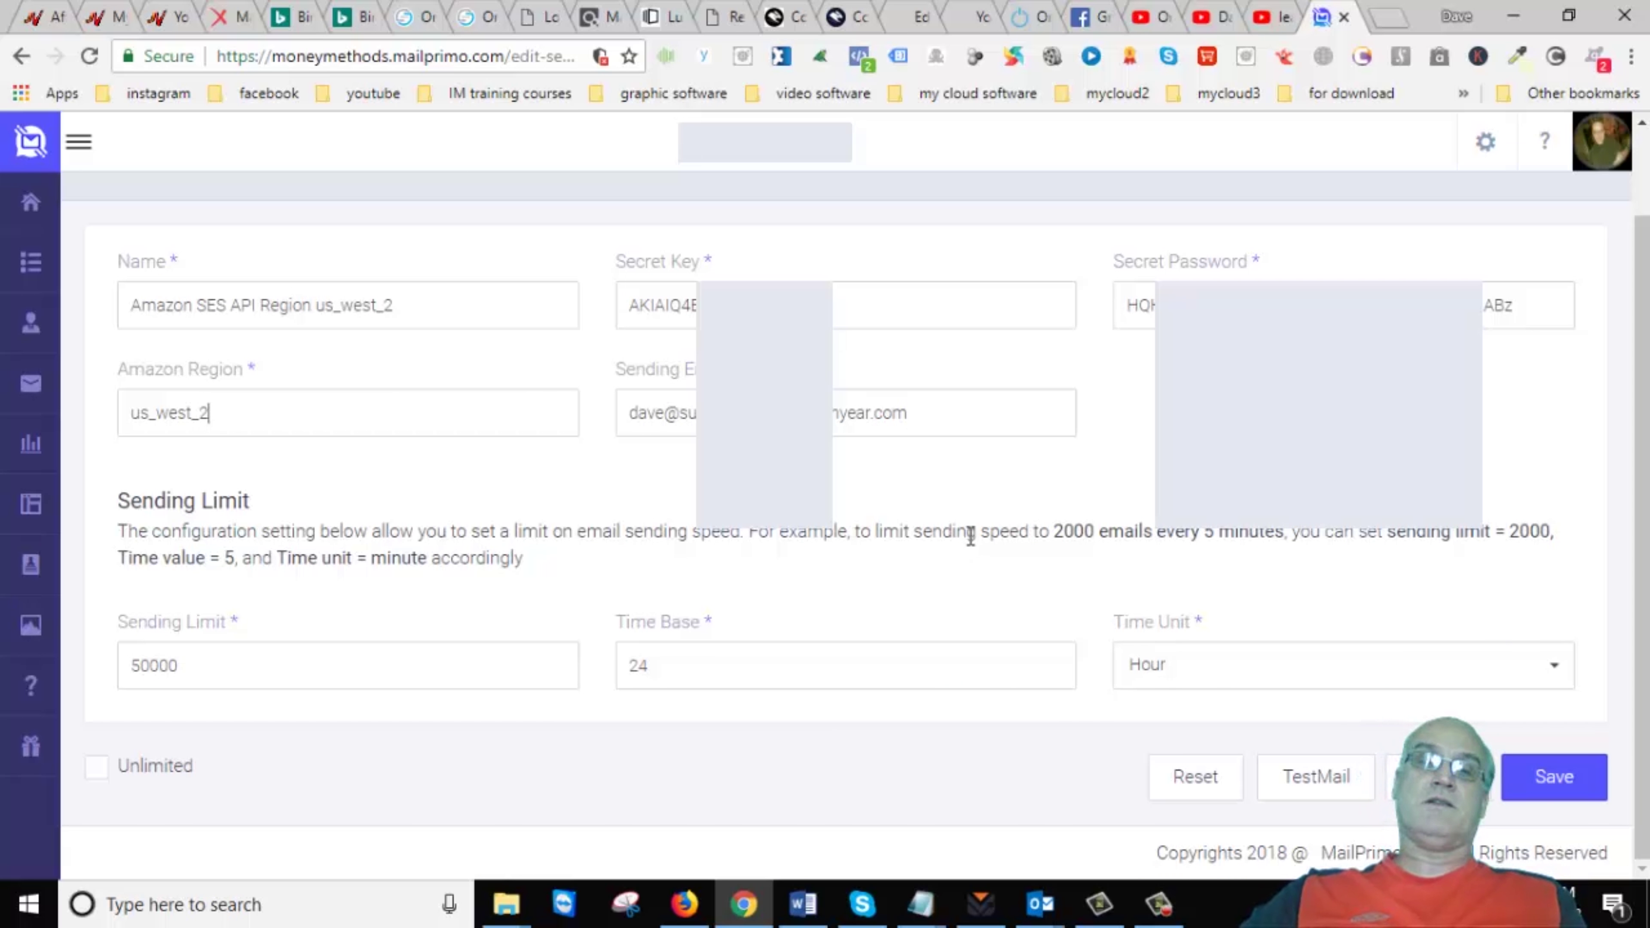
pyautogui.scroll(2, 969, 532)
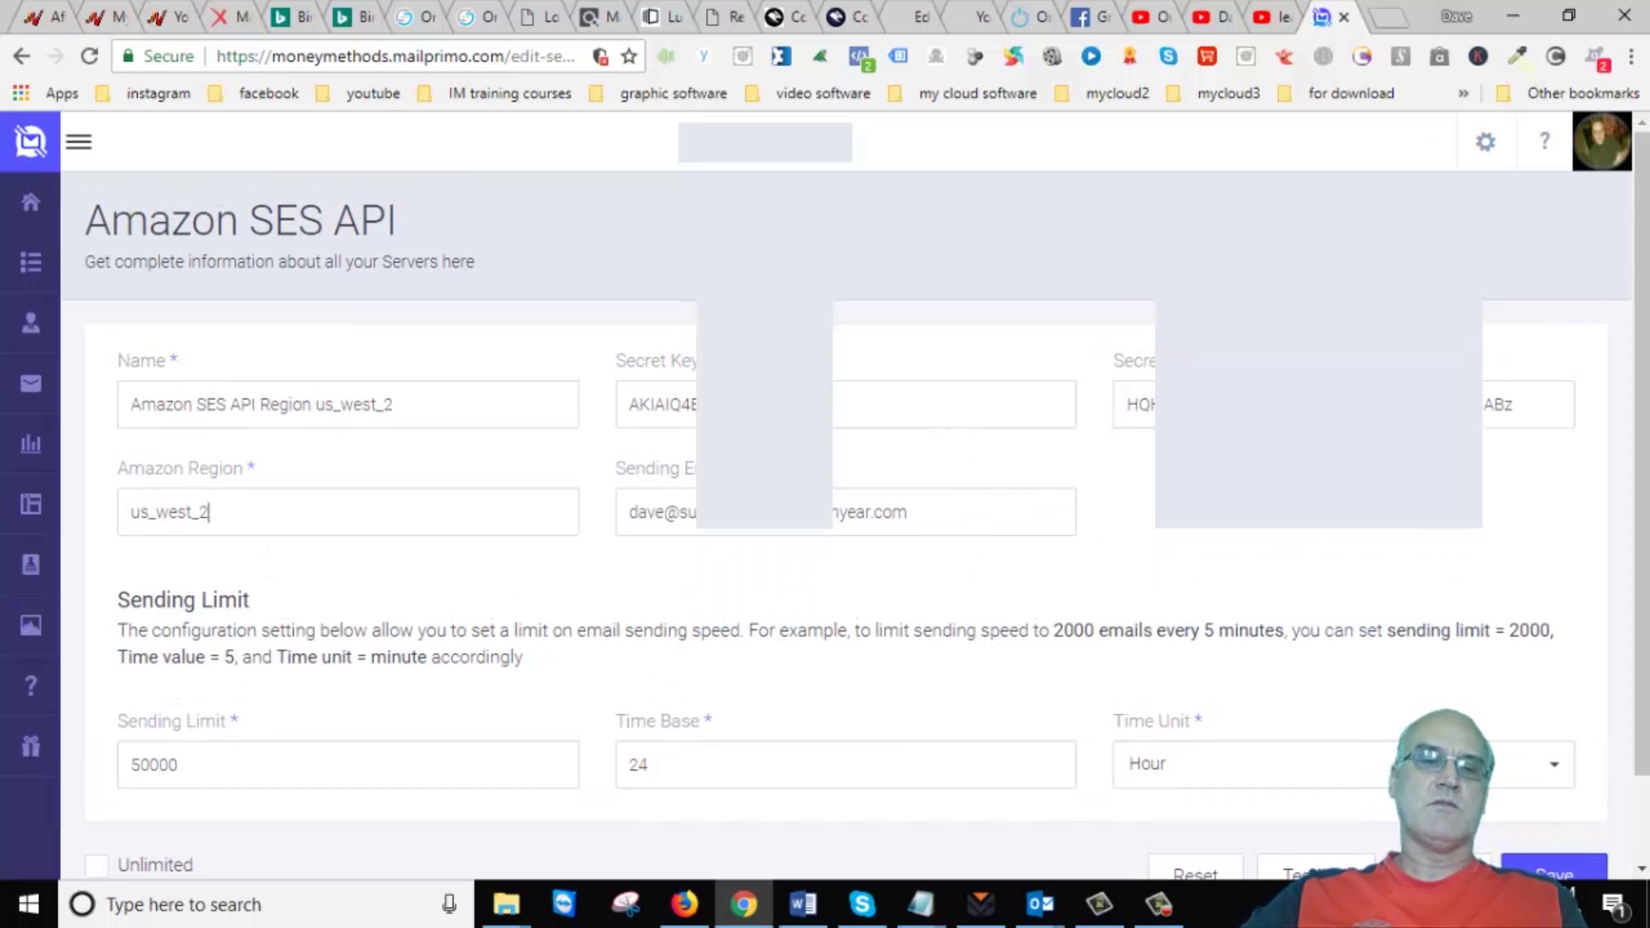
# - Open the Training PDFs page of the help section
pyautogui.moveTo(49, 698)
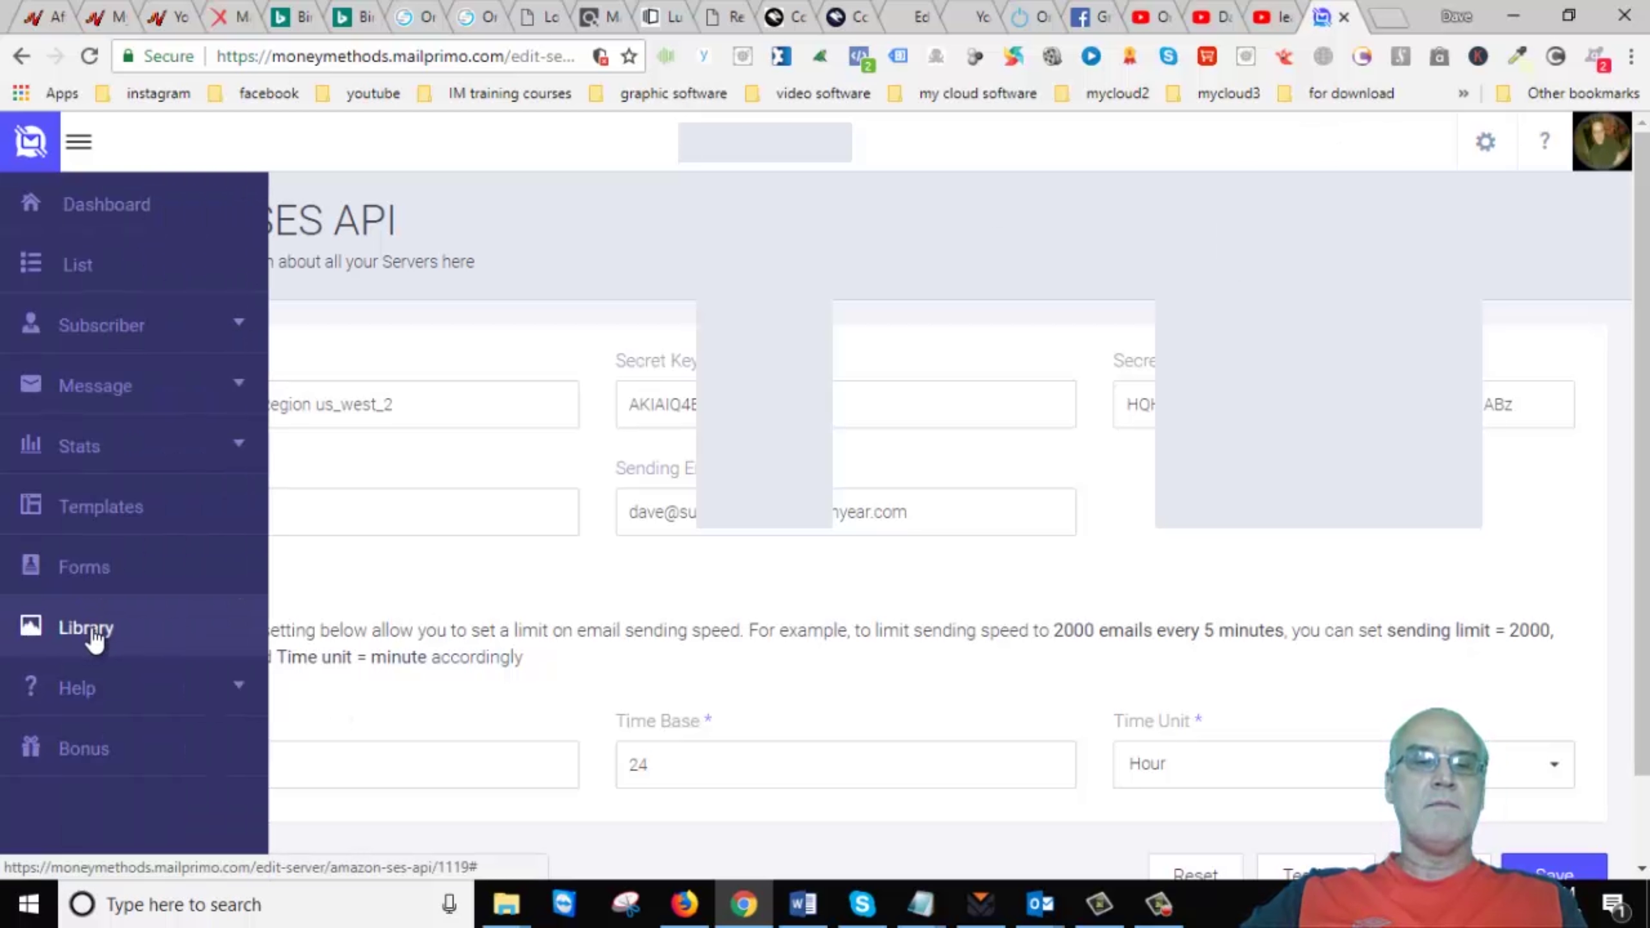
pyautogui.click(172, 693)
pyautogui.scroll(-1, 148, 767)
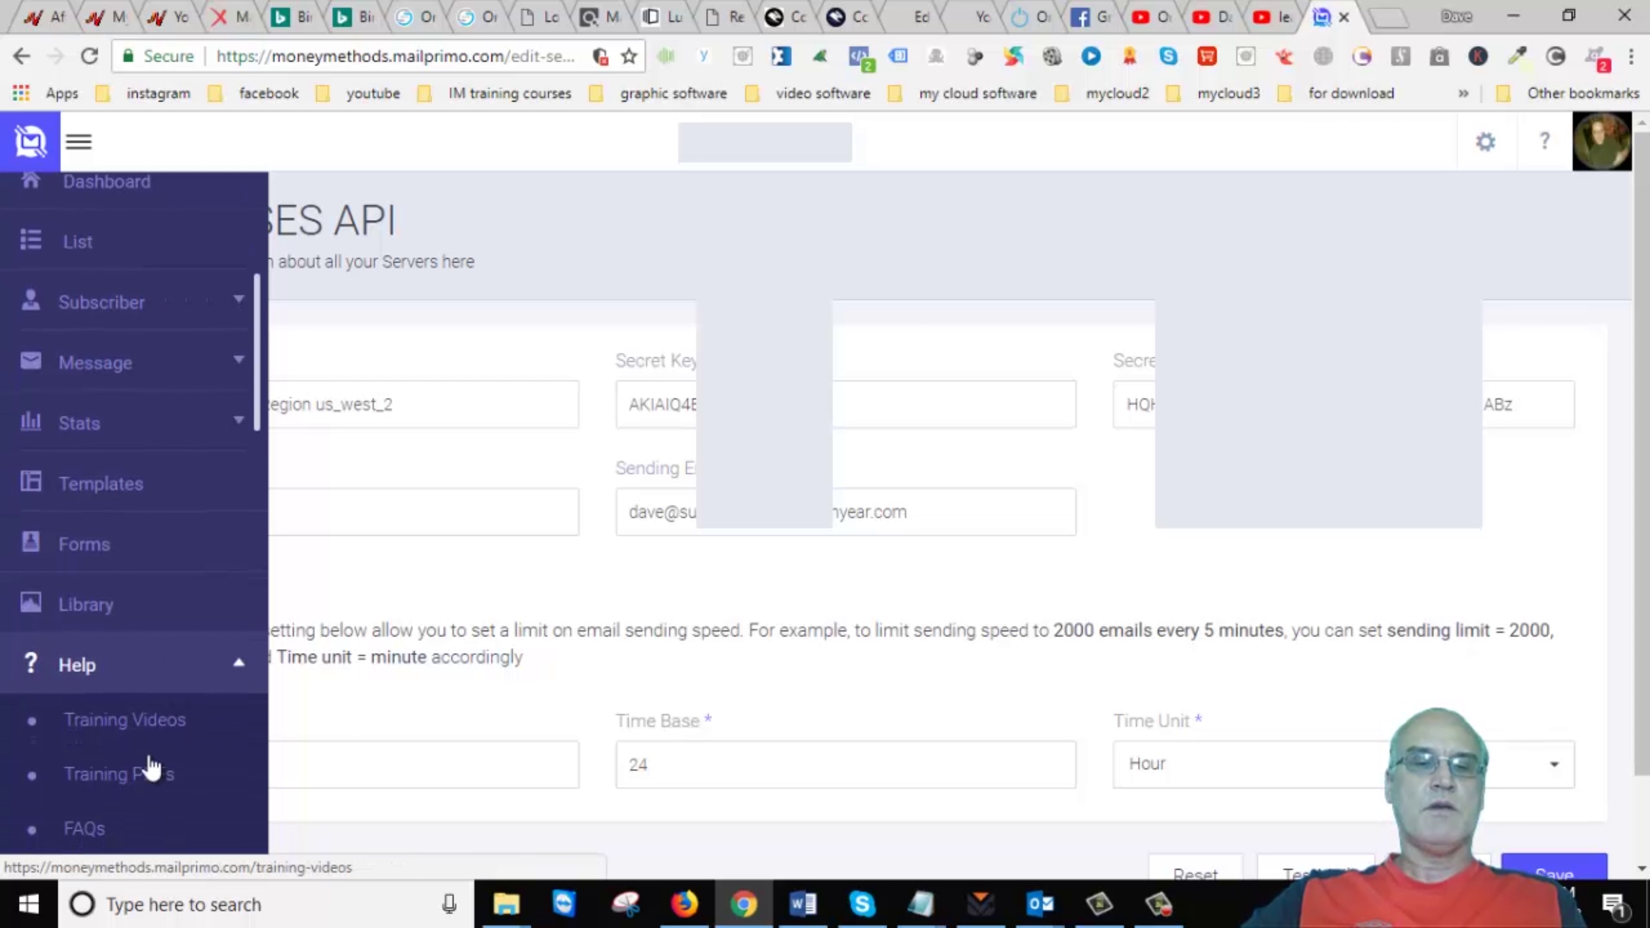
pyautogui.click(144, 767)
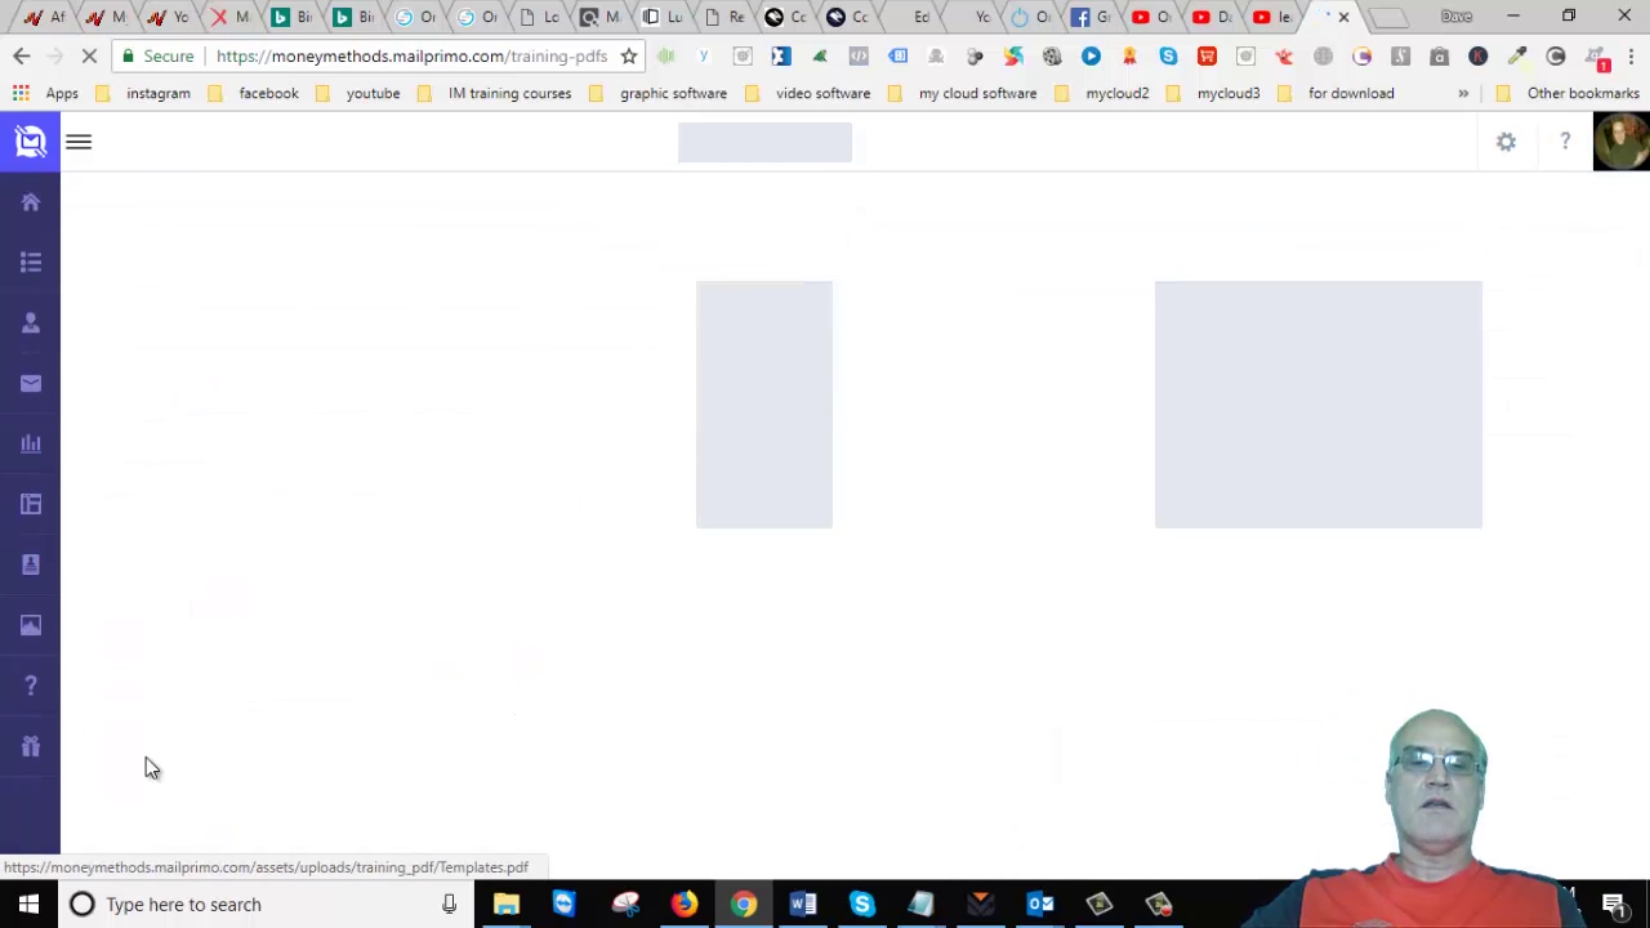
pyautogui.scroll(-3, 699, 589)
pyautogui.scroll(3, 708, 579)
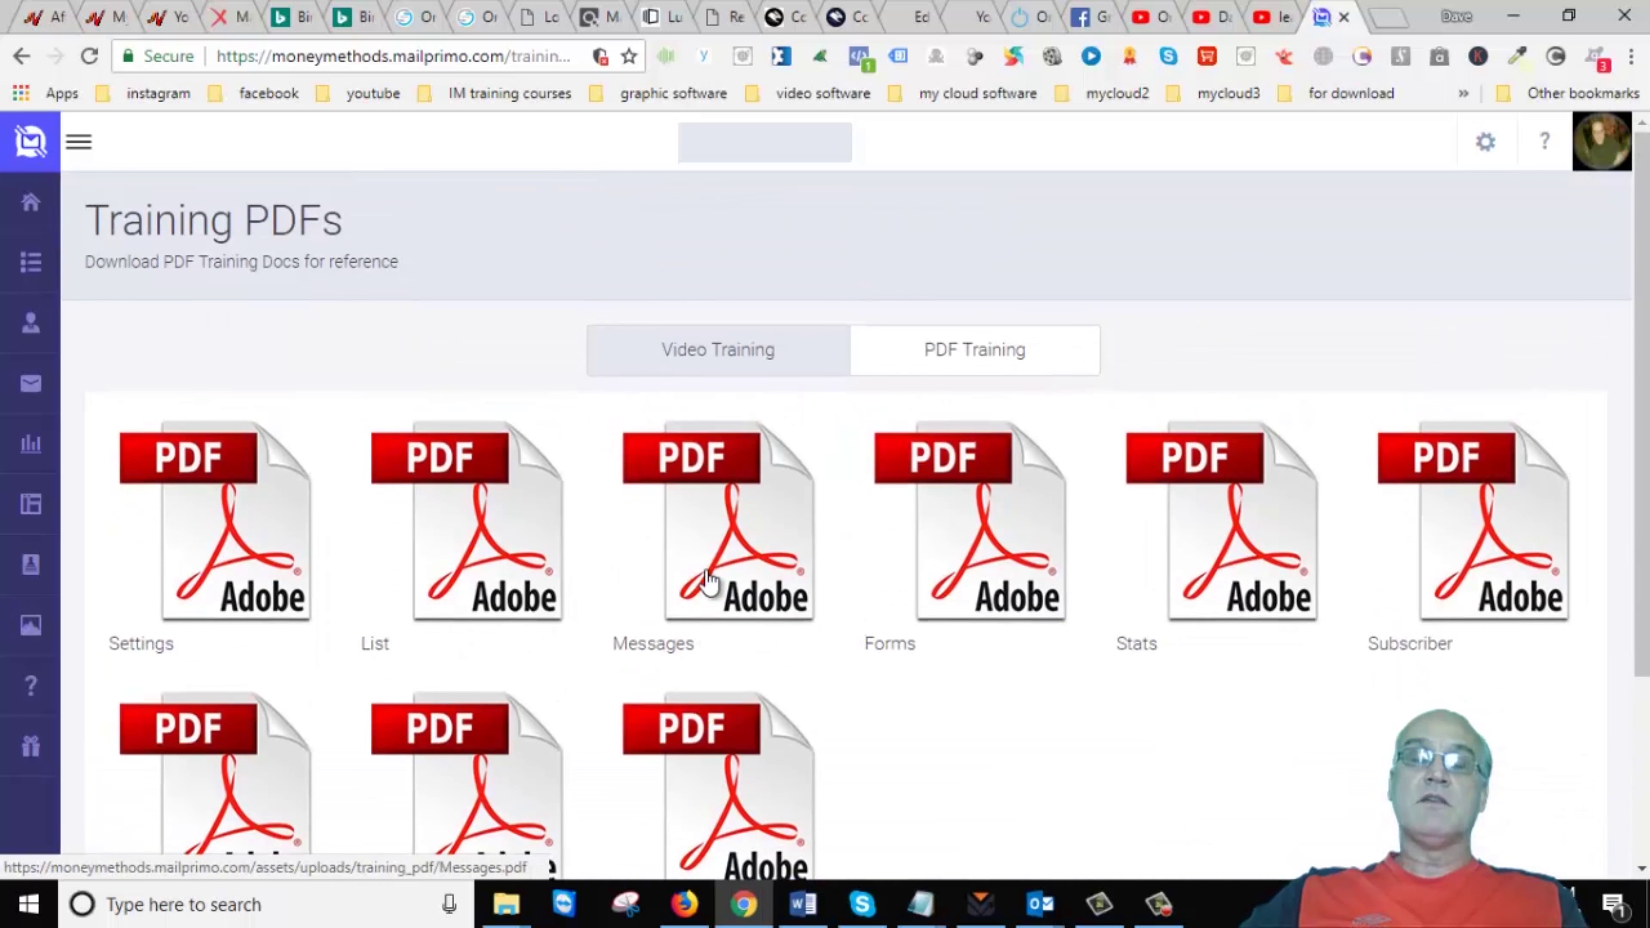
# - Look through the available training documents and open the SMTP Settings PDF
pyautogui.scroll(-2, 1105, 630)
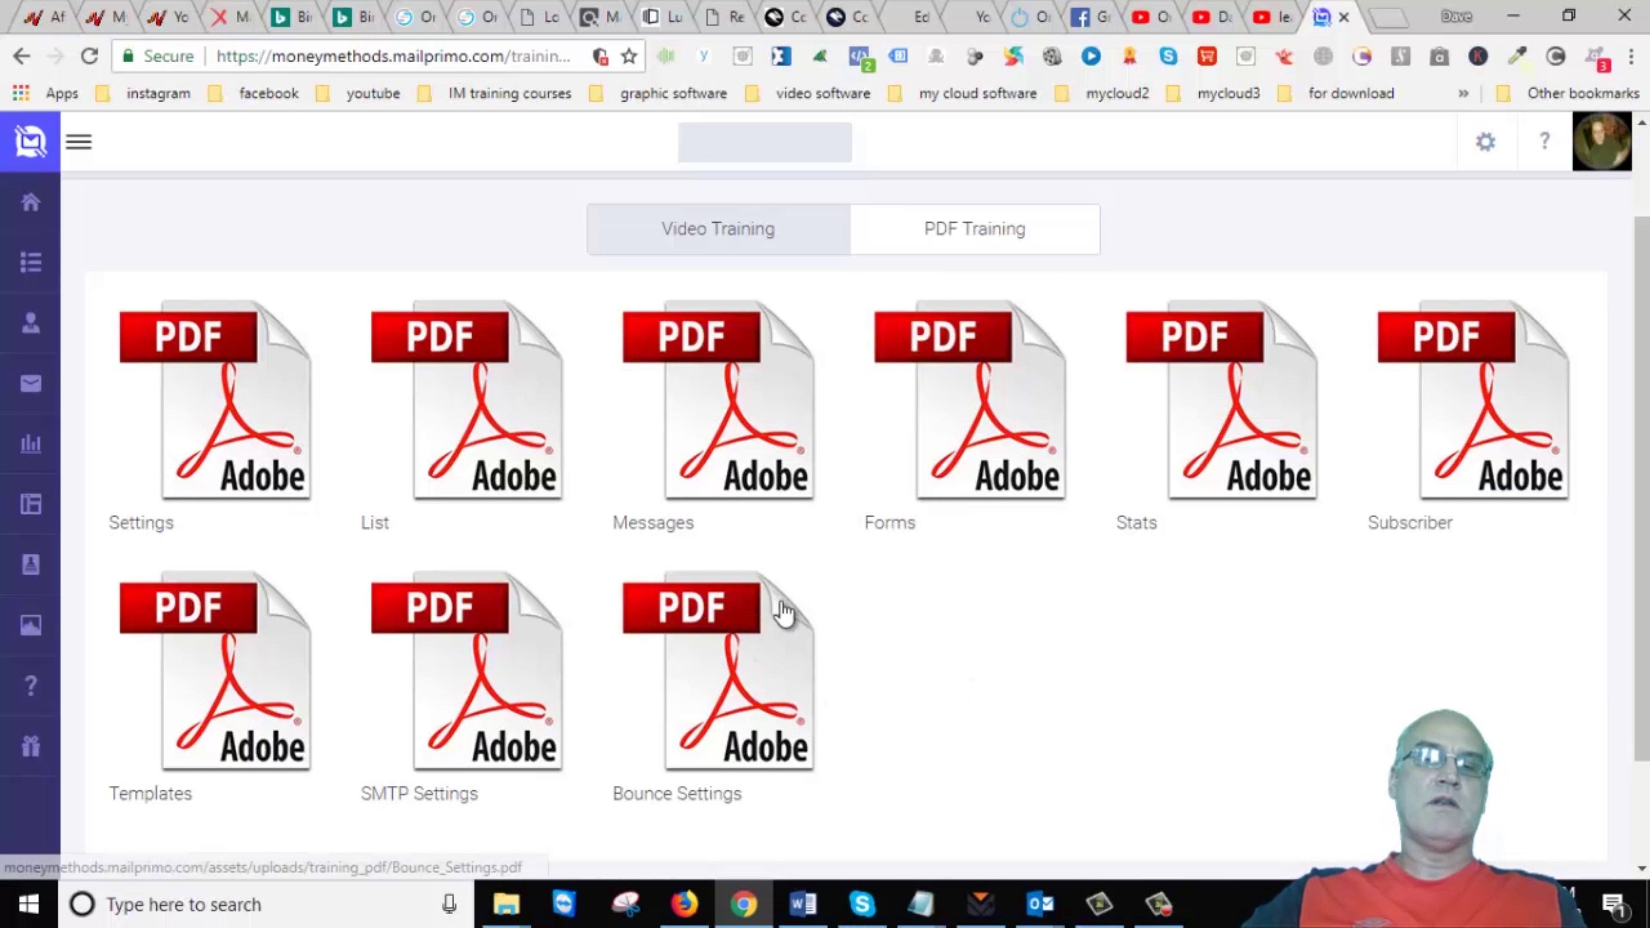
pyautogui.scroll(-2, 1033, 541)
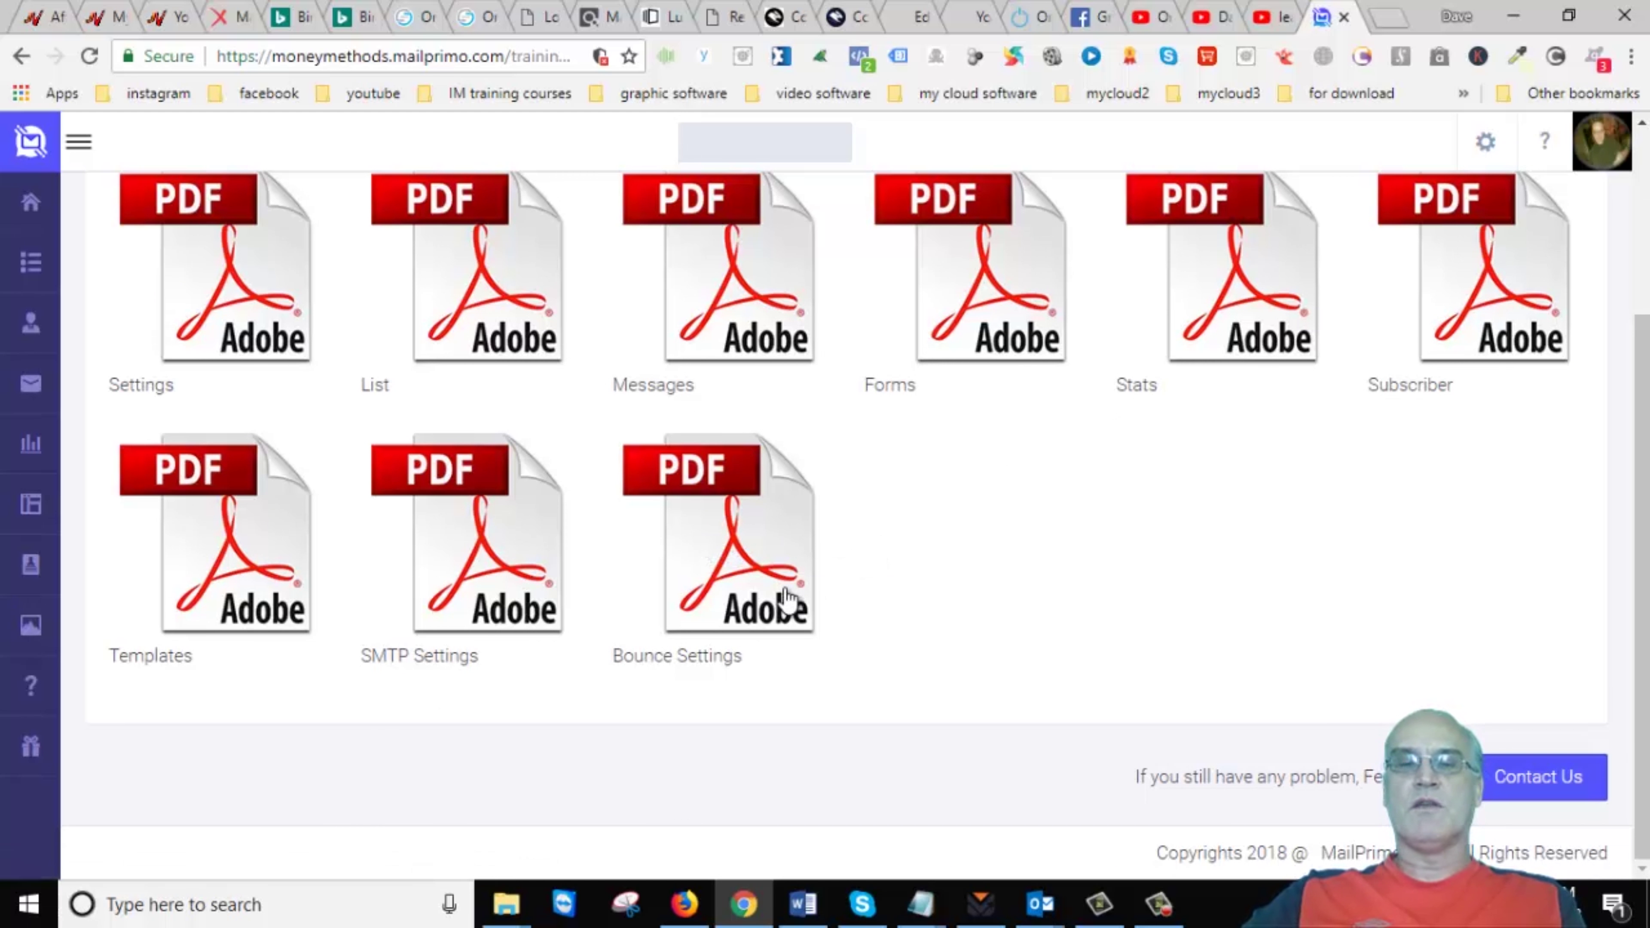
pyautogui.scroll(4, 987, 575)
pyautogui.scroll(-2, 991, 579)
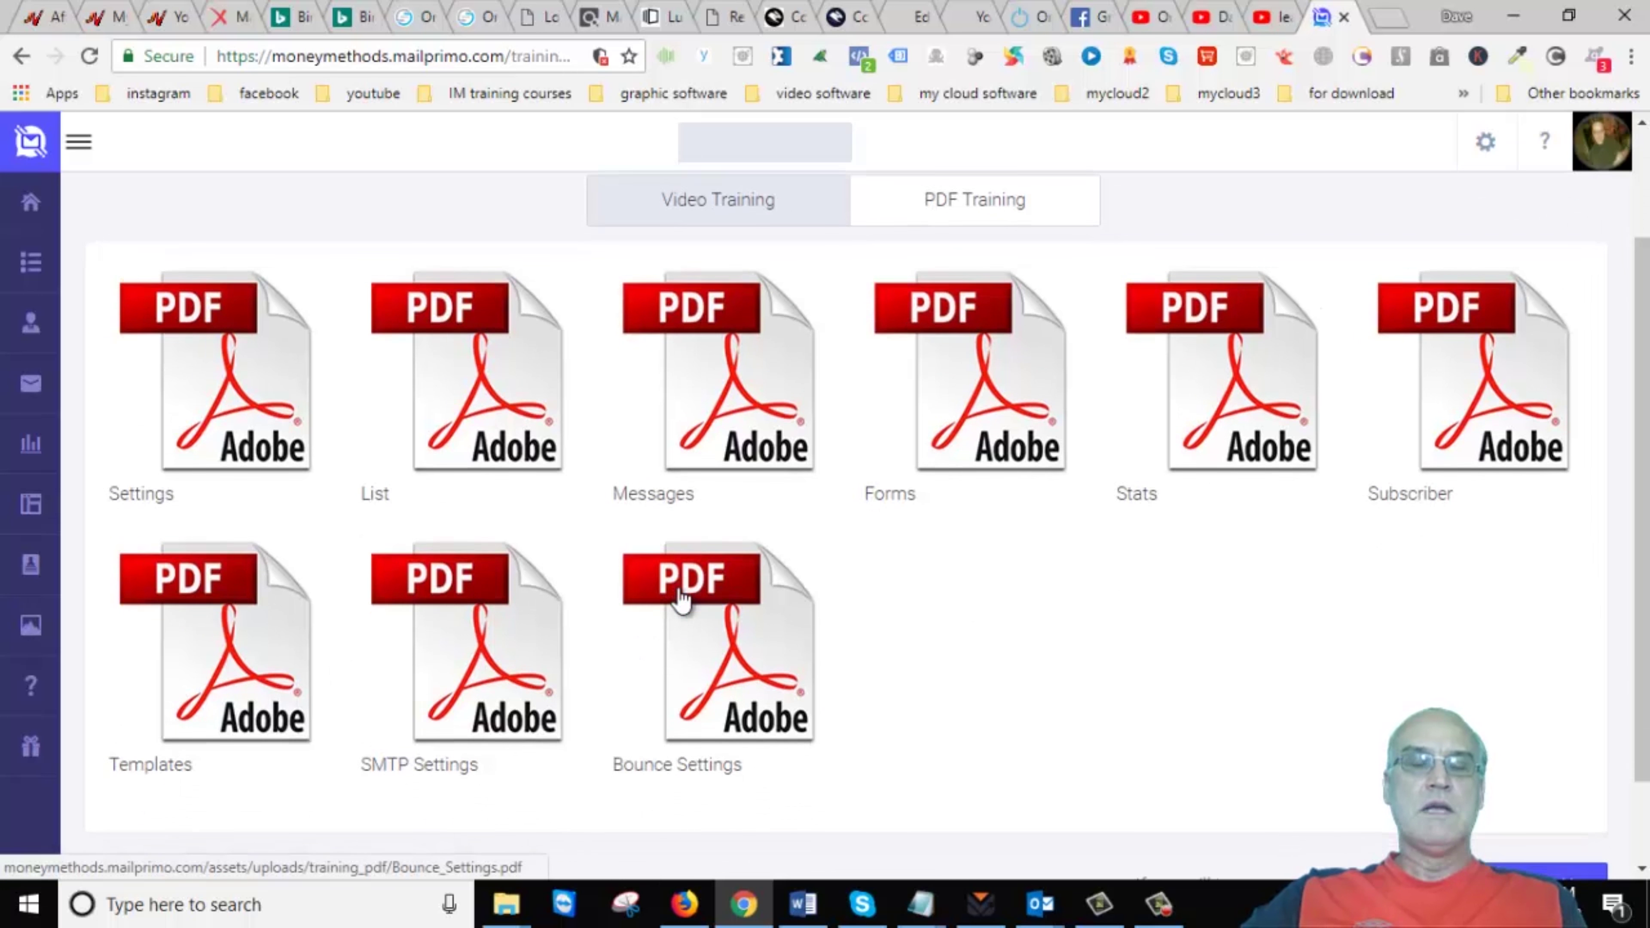
pyautogui.scroll(-2, 669, 605)
pyautogui.click(472, 565)
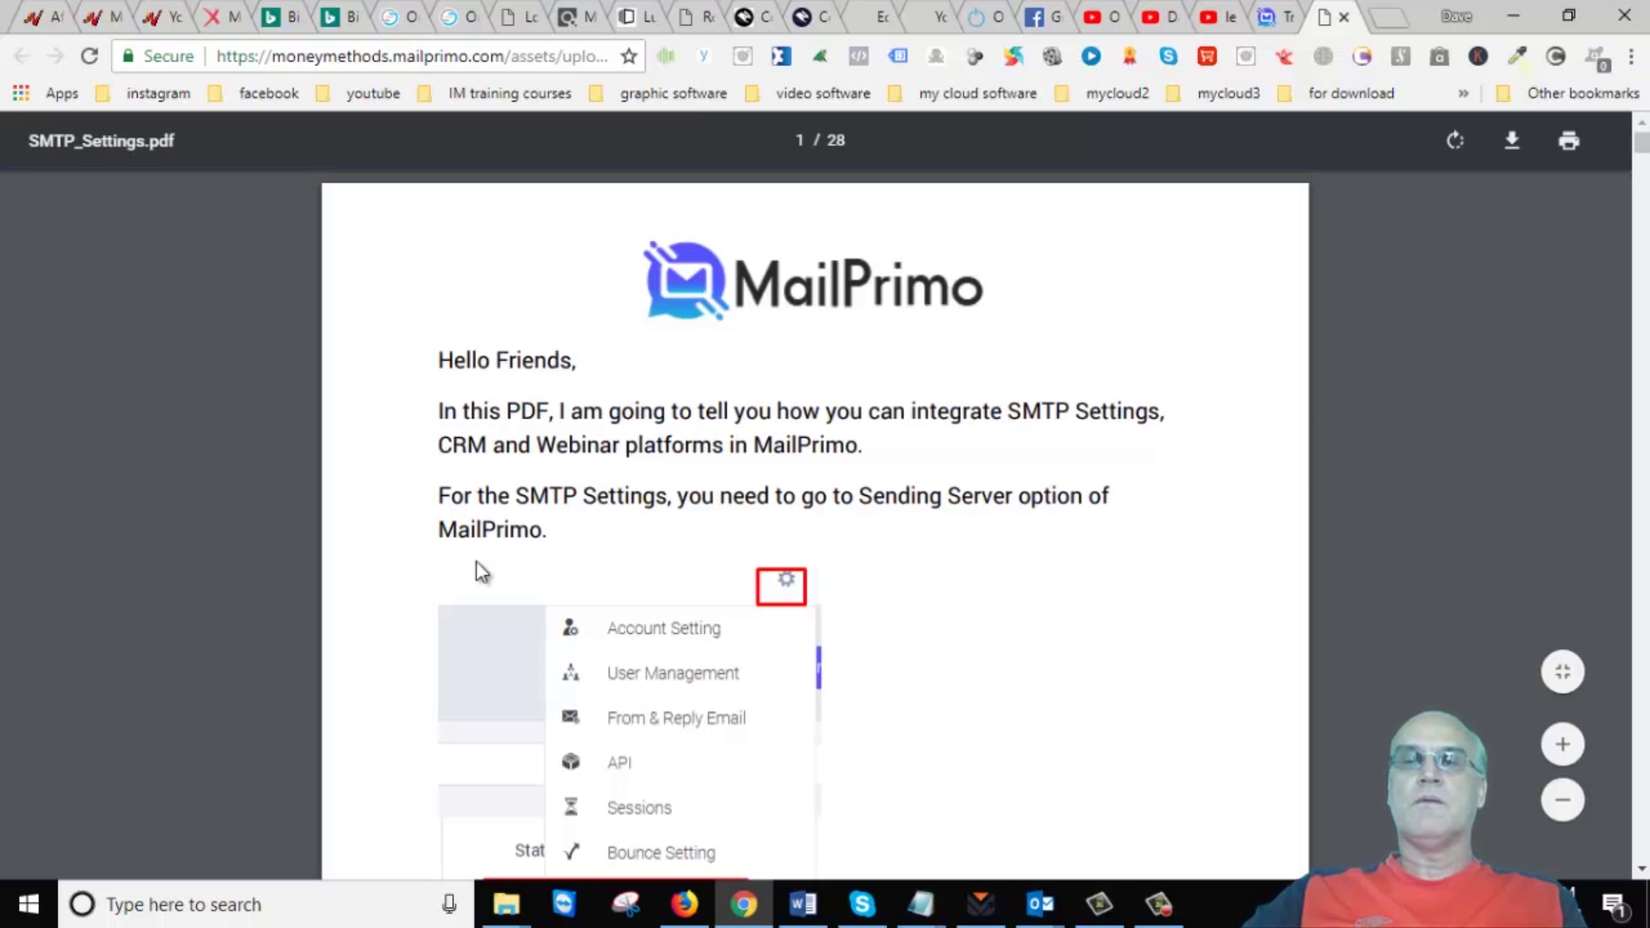
# - Read the SMTP Settings guide to the external SMTP providers paragraph on page 2 and highlight "Amazon SES"
pyautogui.scroll(-3, 727, 533)
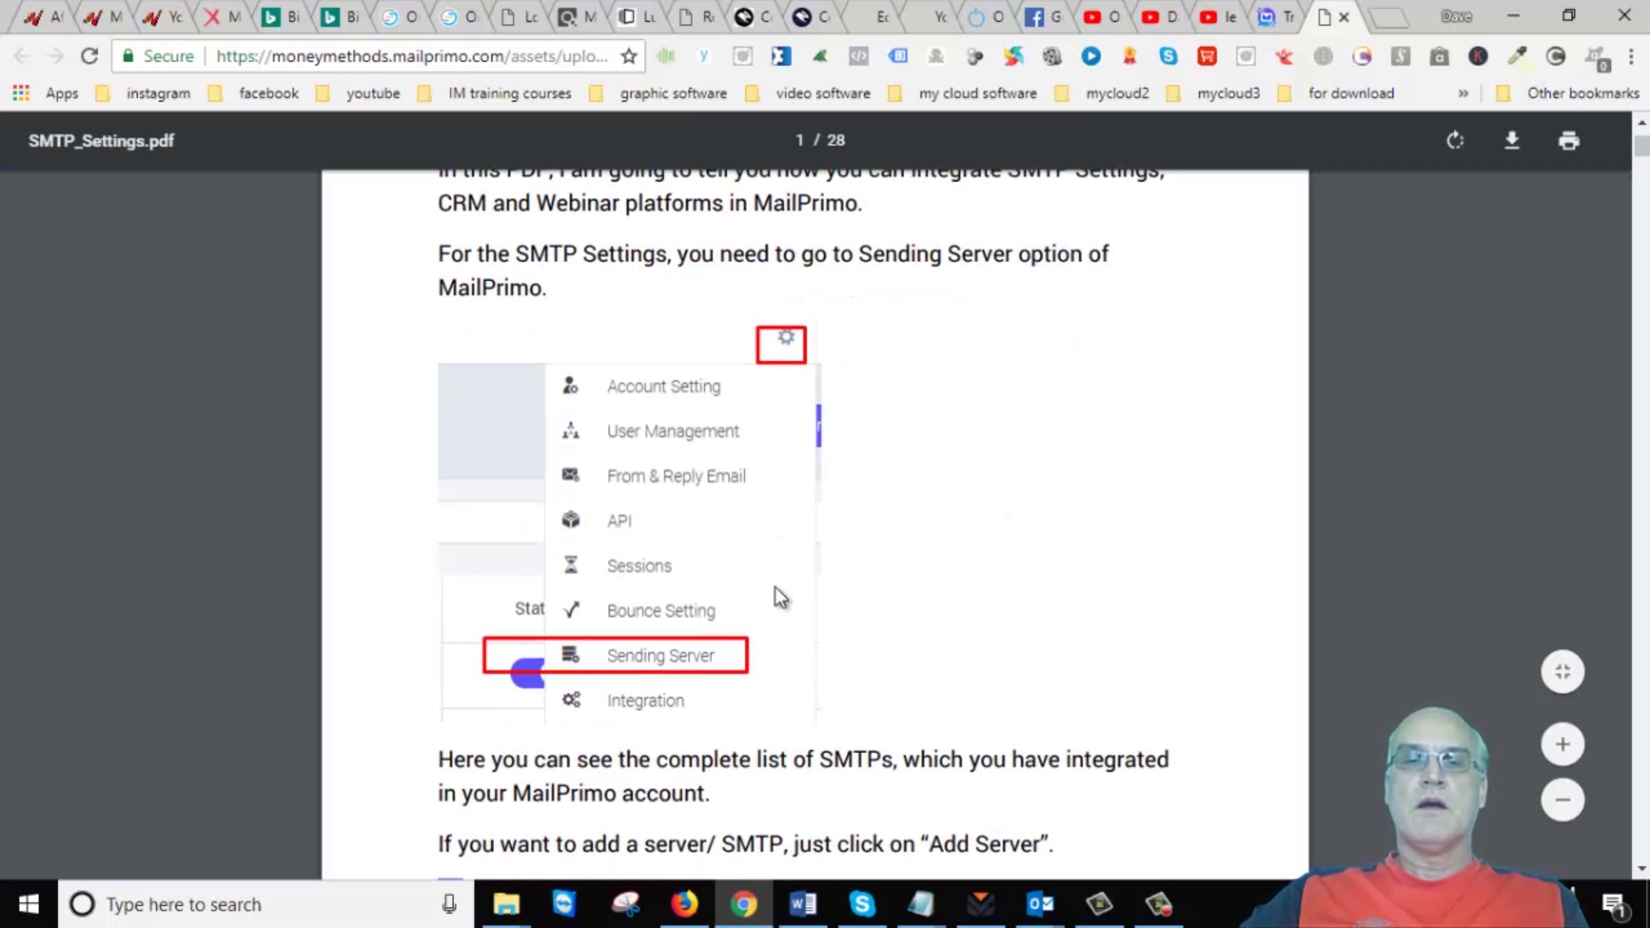
pyautogui.scroll(-2, 786, 600)
pyautogui.scroll(-2, 804, 600)
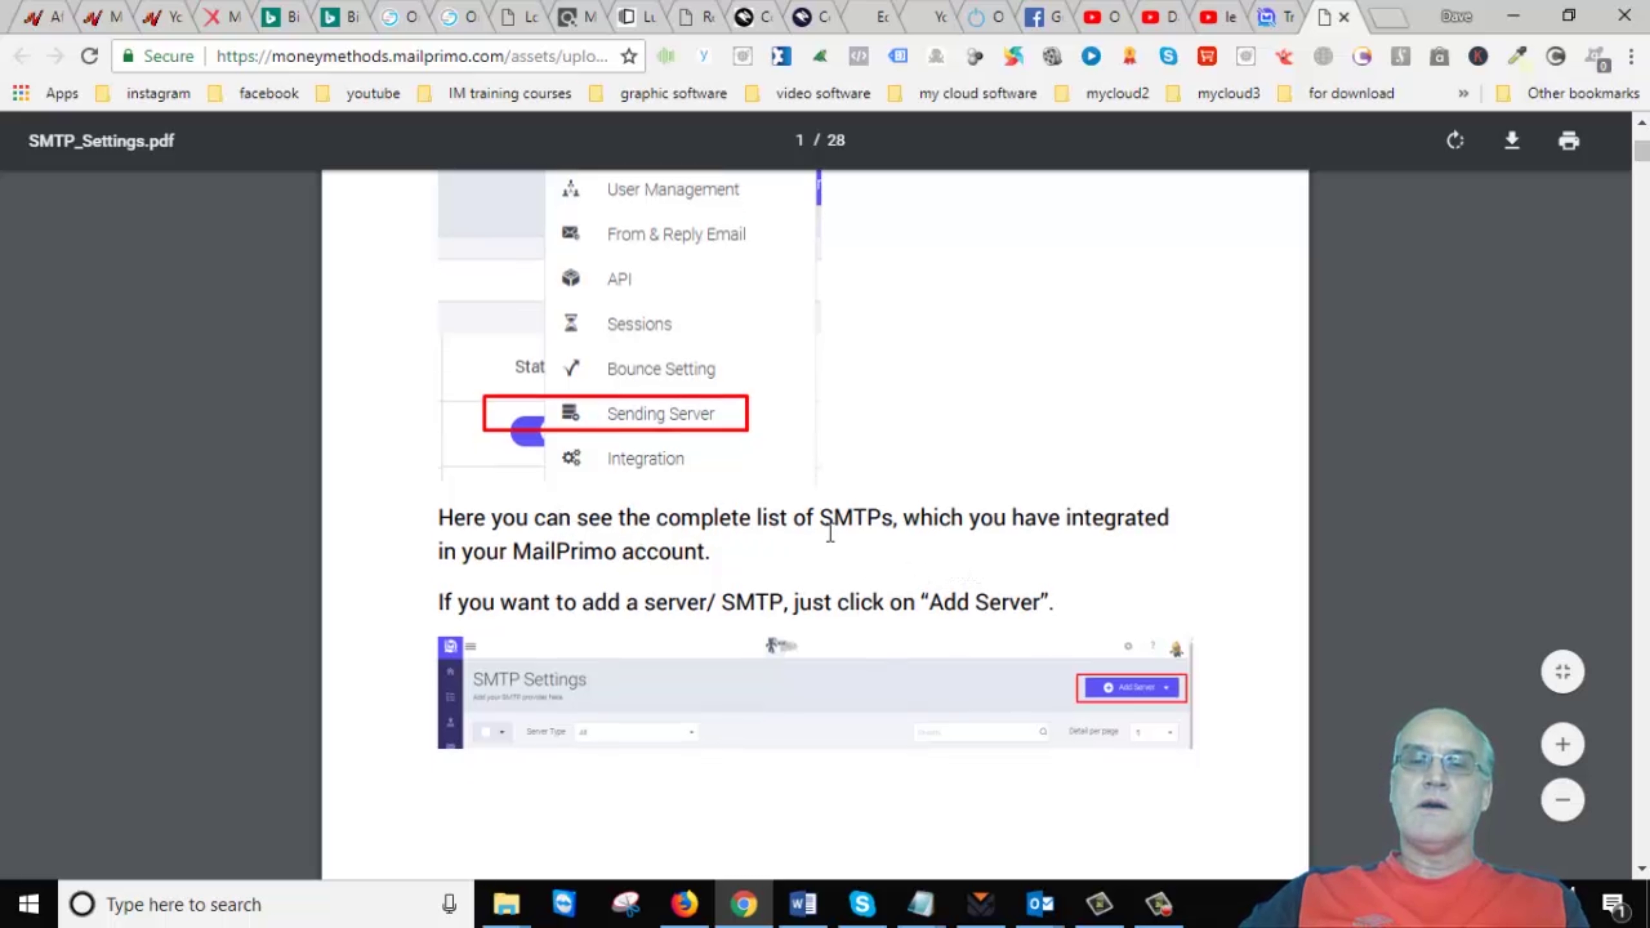
pyautogui.scroll(-6, 830, 532)
pyautogui.scroll(-8, 803, 413)
pyautogui.scroll(-4, 811, 416)
pyautogui.scroll(-2, 950, 520)
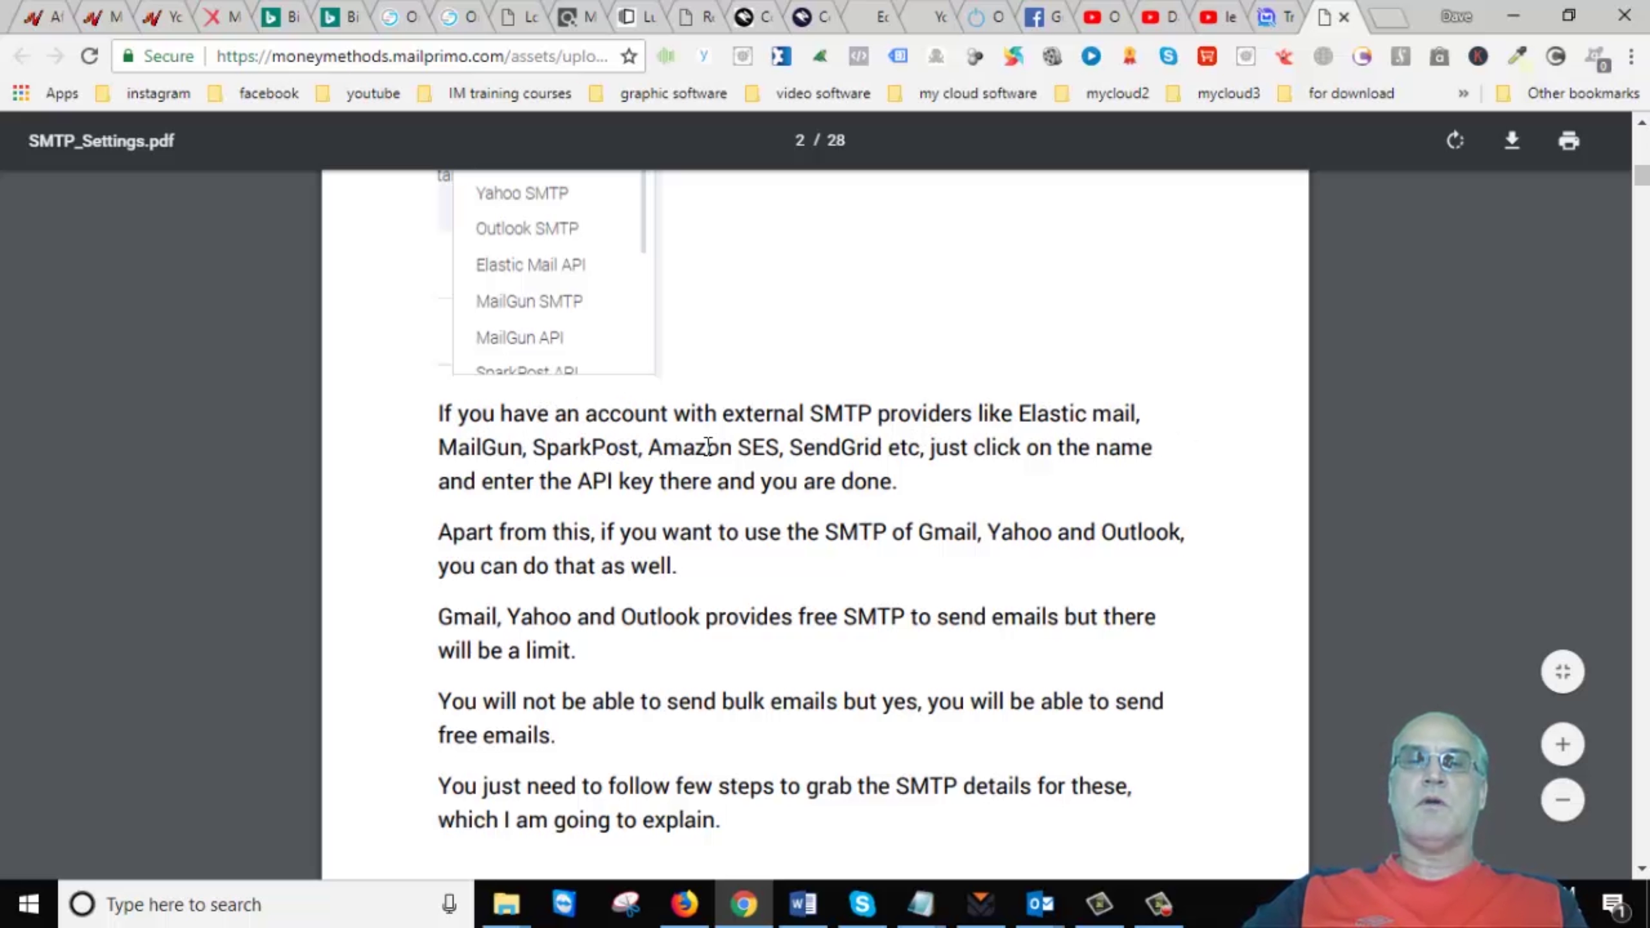
pyautogui.moveTo(653, 448); pyautogui.dragTo(789, 448)
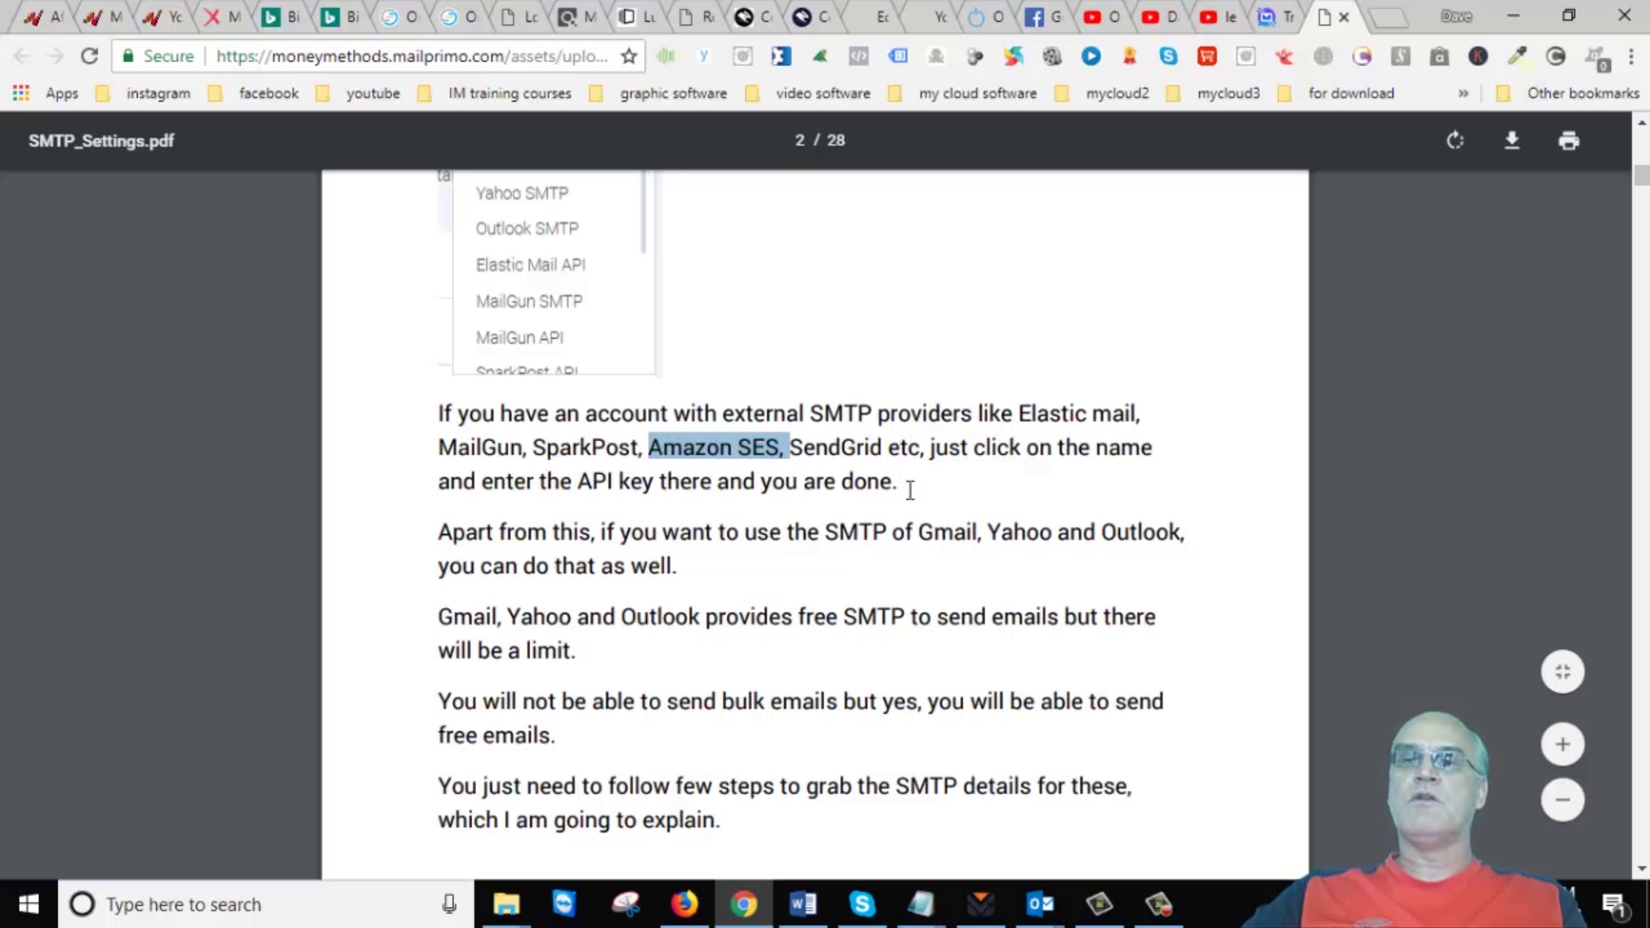
# - Return to the Training PDFs page and open the Sending Server settings to view the server list
pyautogui.click(1288, 19)
pyautogui.scroll(4, 1094, 483)
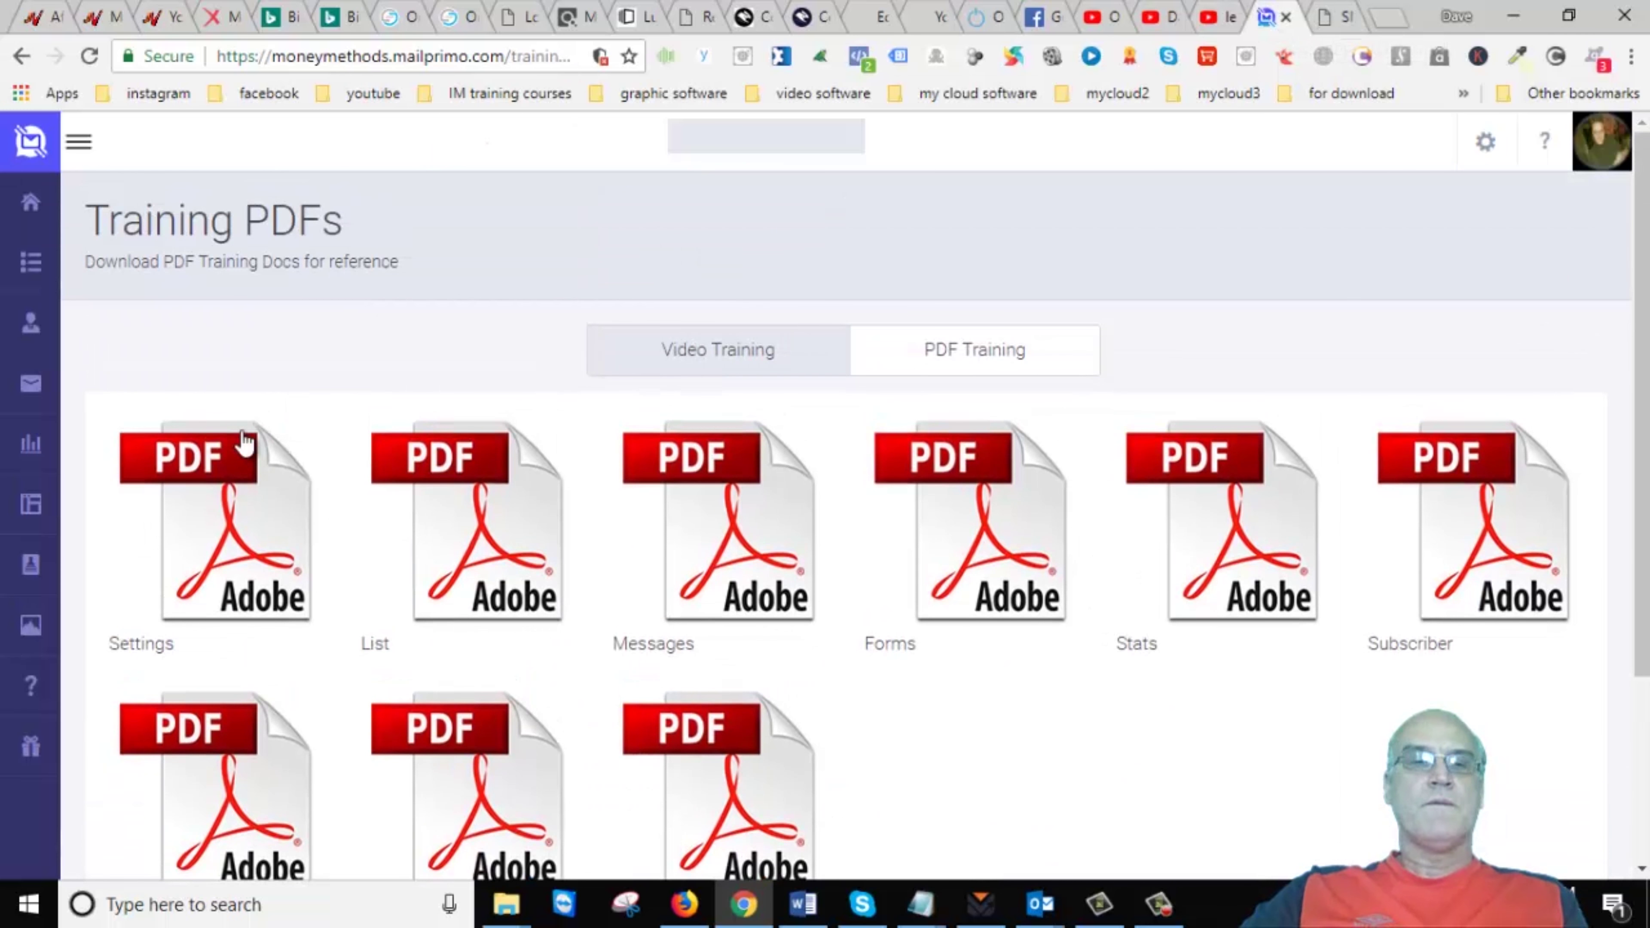
pyautogui.click(1491, 136)
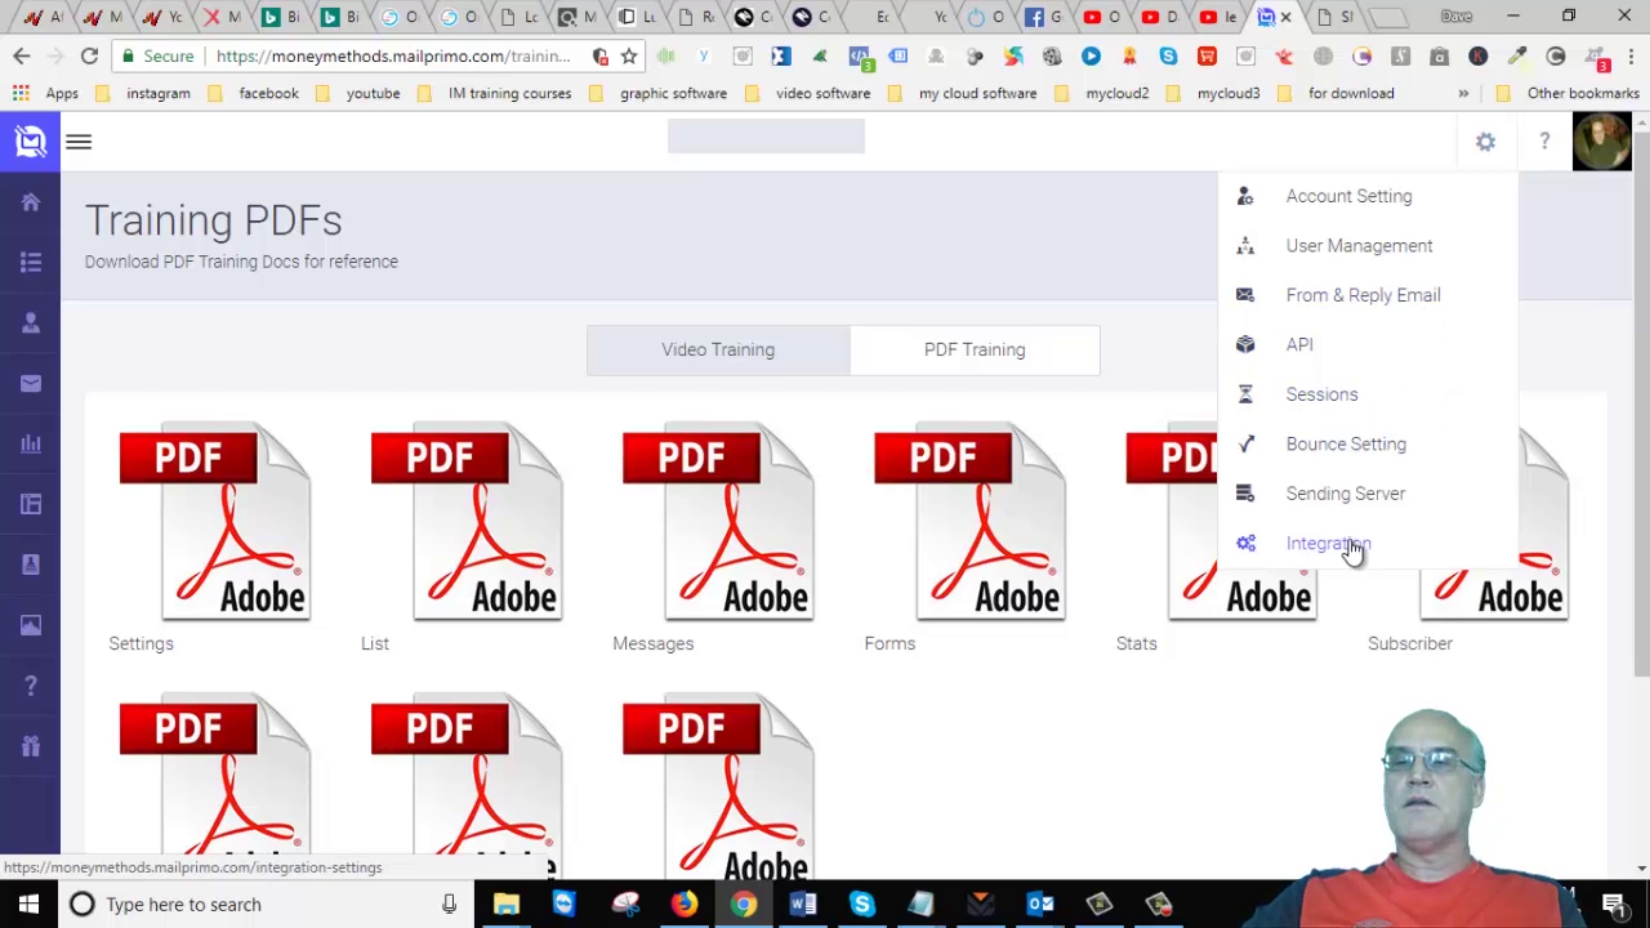
pyautogui.click(1356, 494)
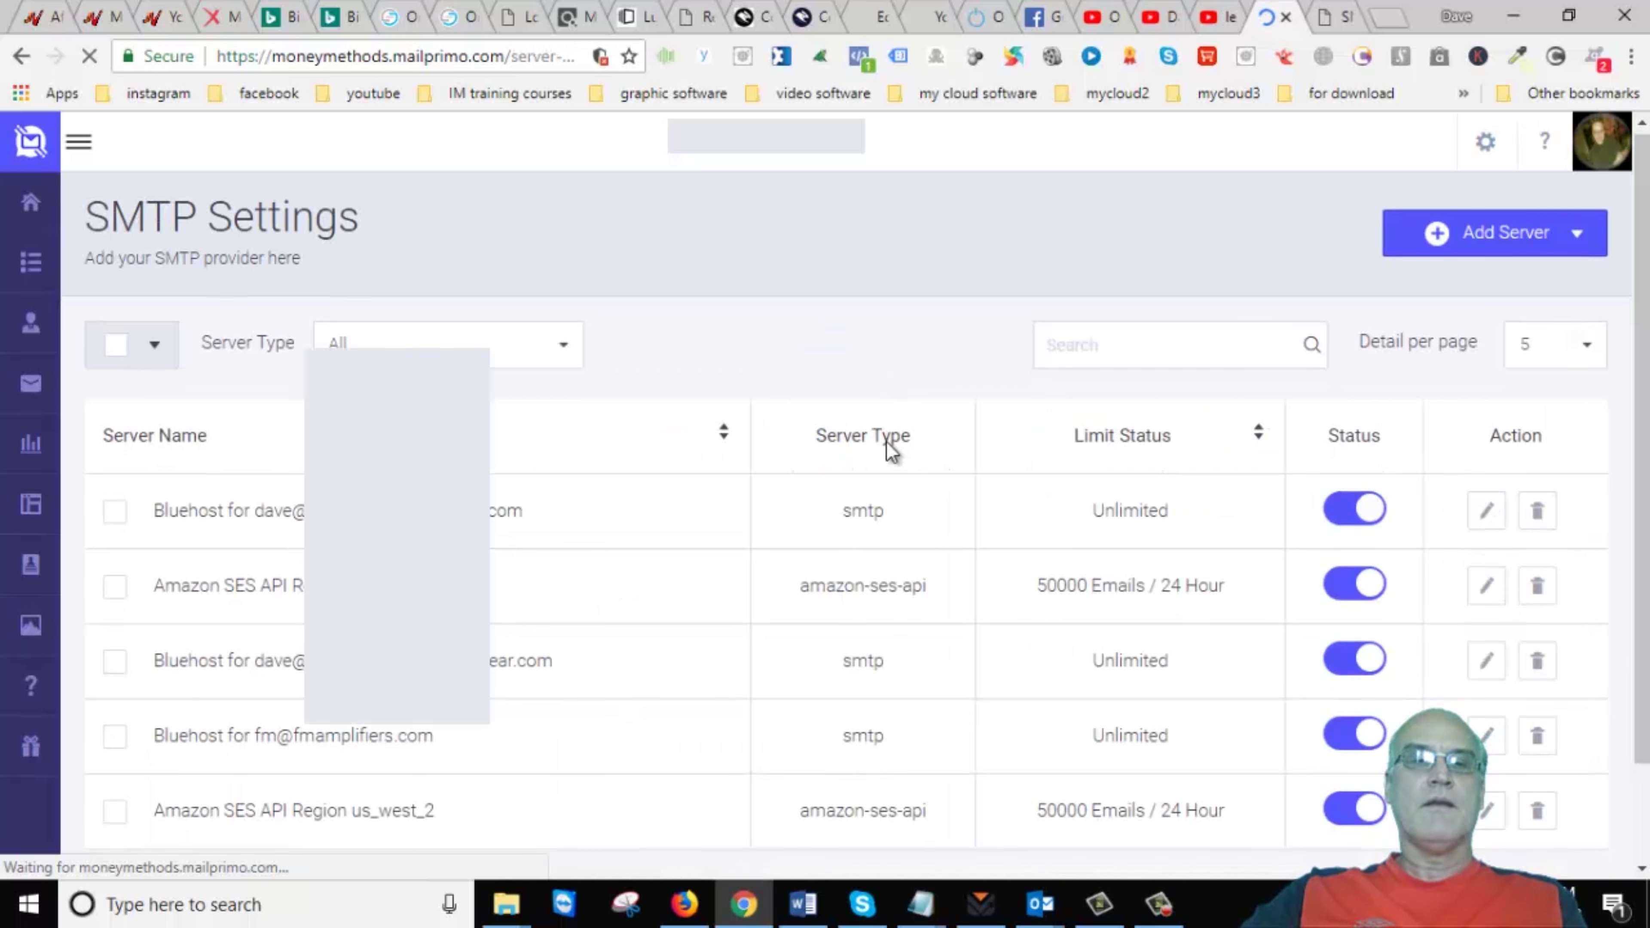
pyautogui.scroll(-2, 889, 448)
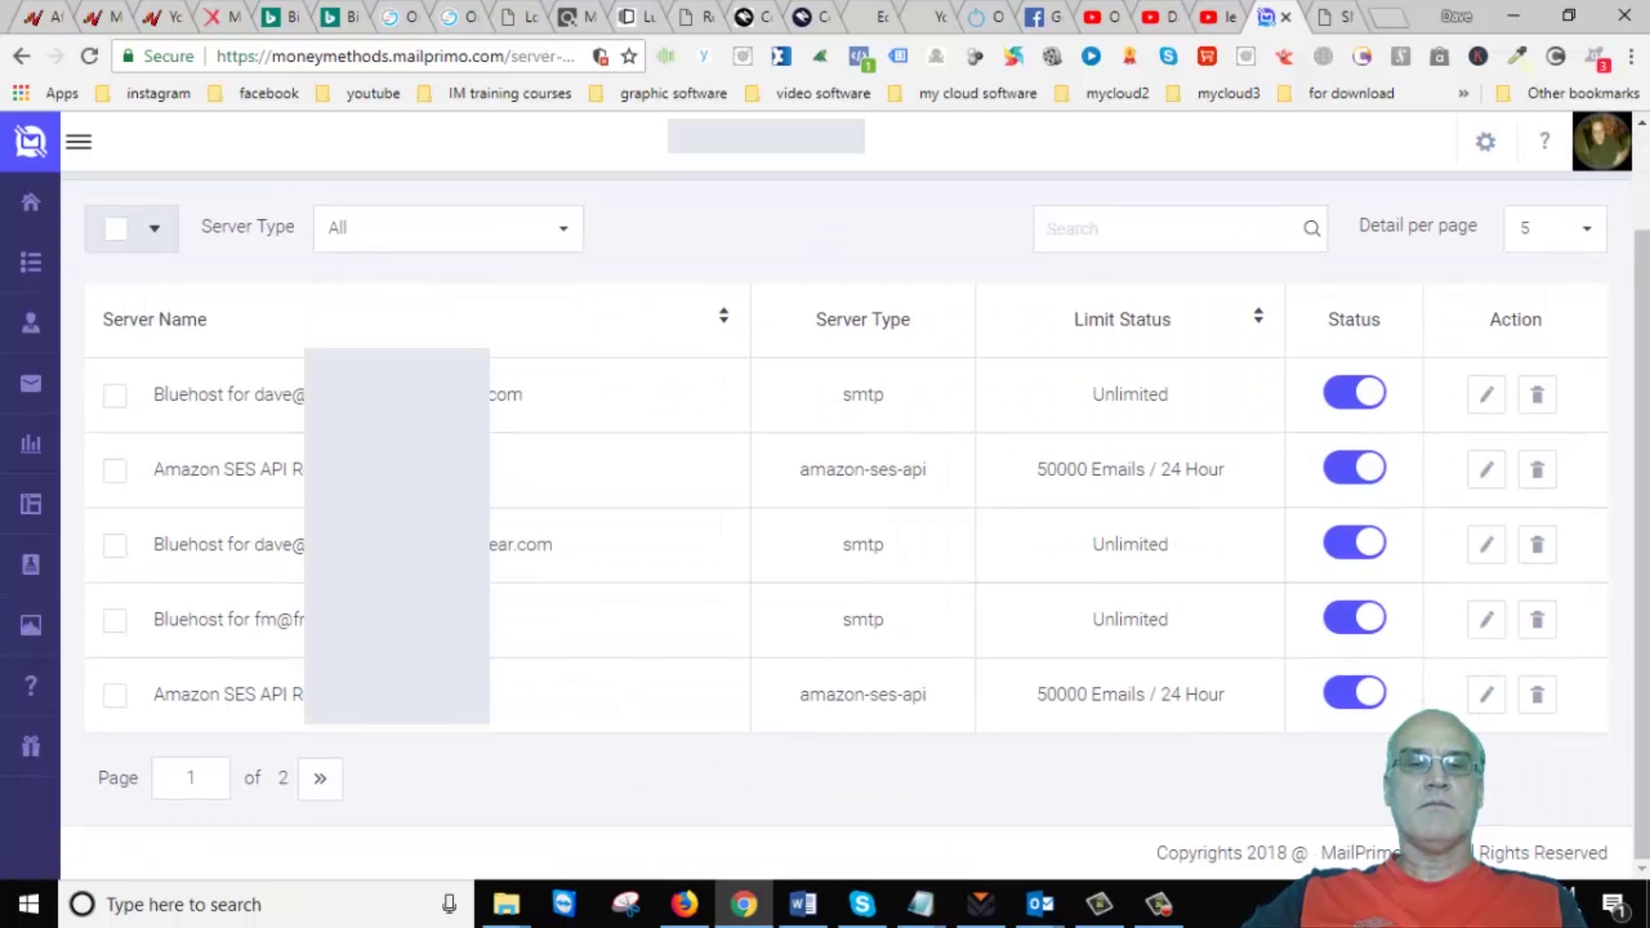
# - Open the Amazon SES API Region us_west_2 server for editing and review its settings
pyautogui.click(1485, 695)
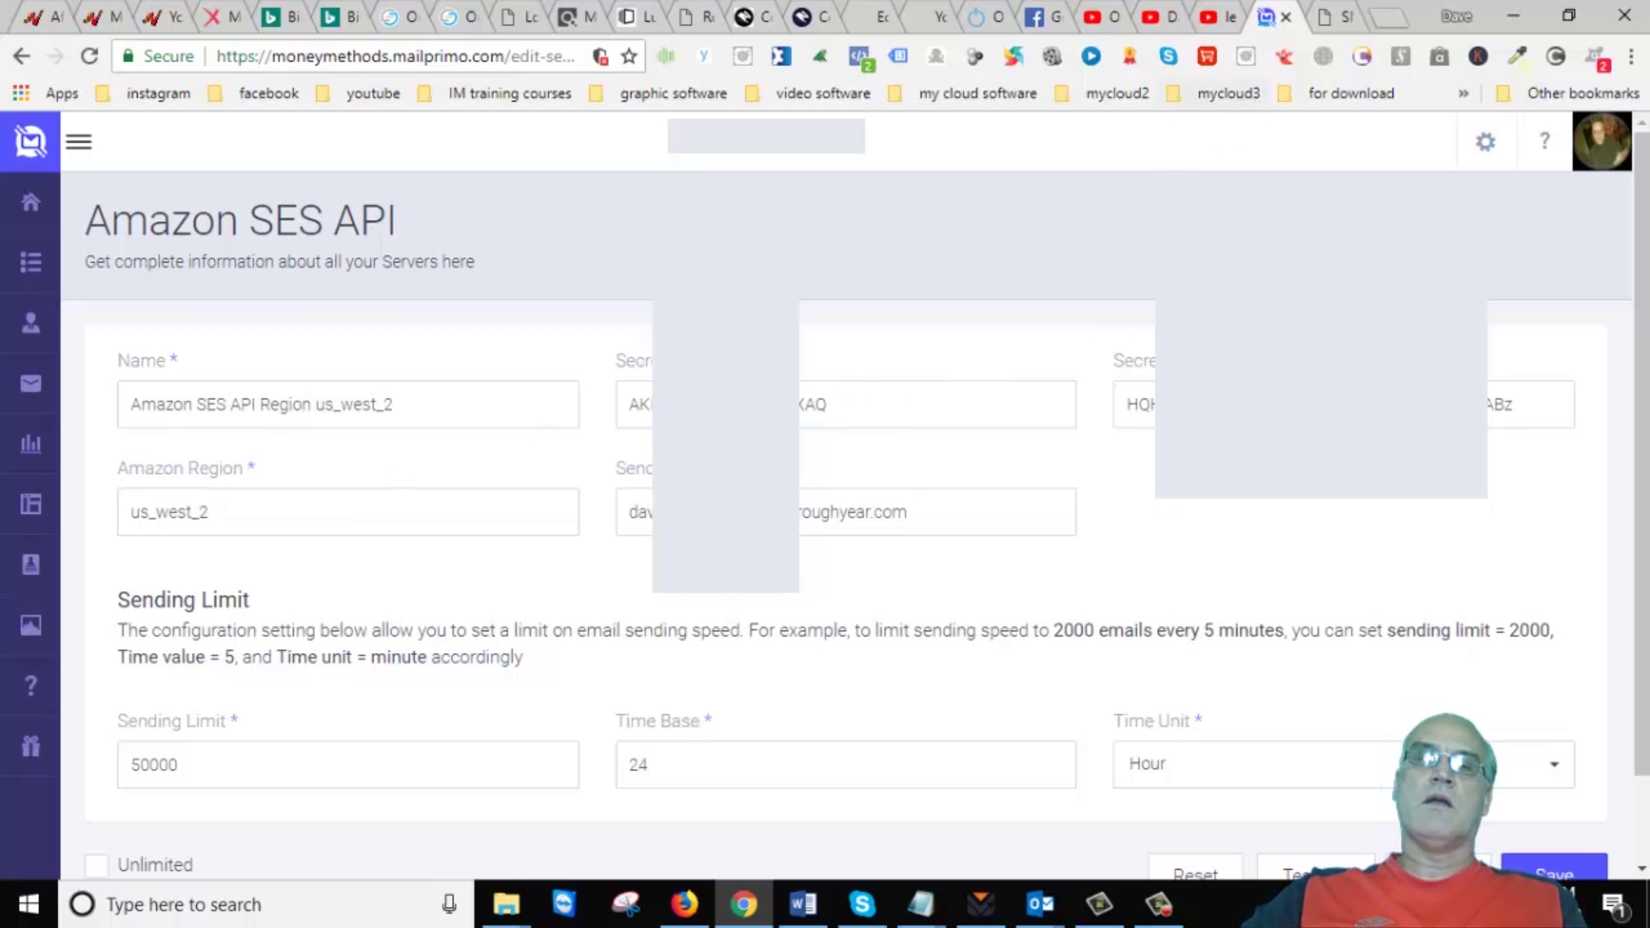
pyautogui.scroll(-2, 519, 465)
pyautogui.scroll(2, 520, 466)
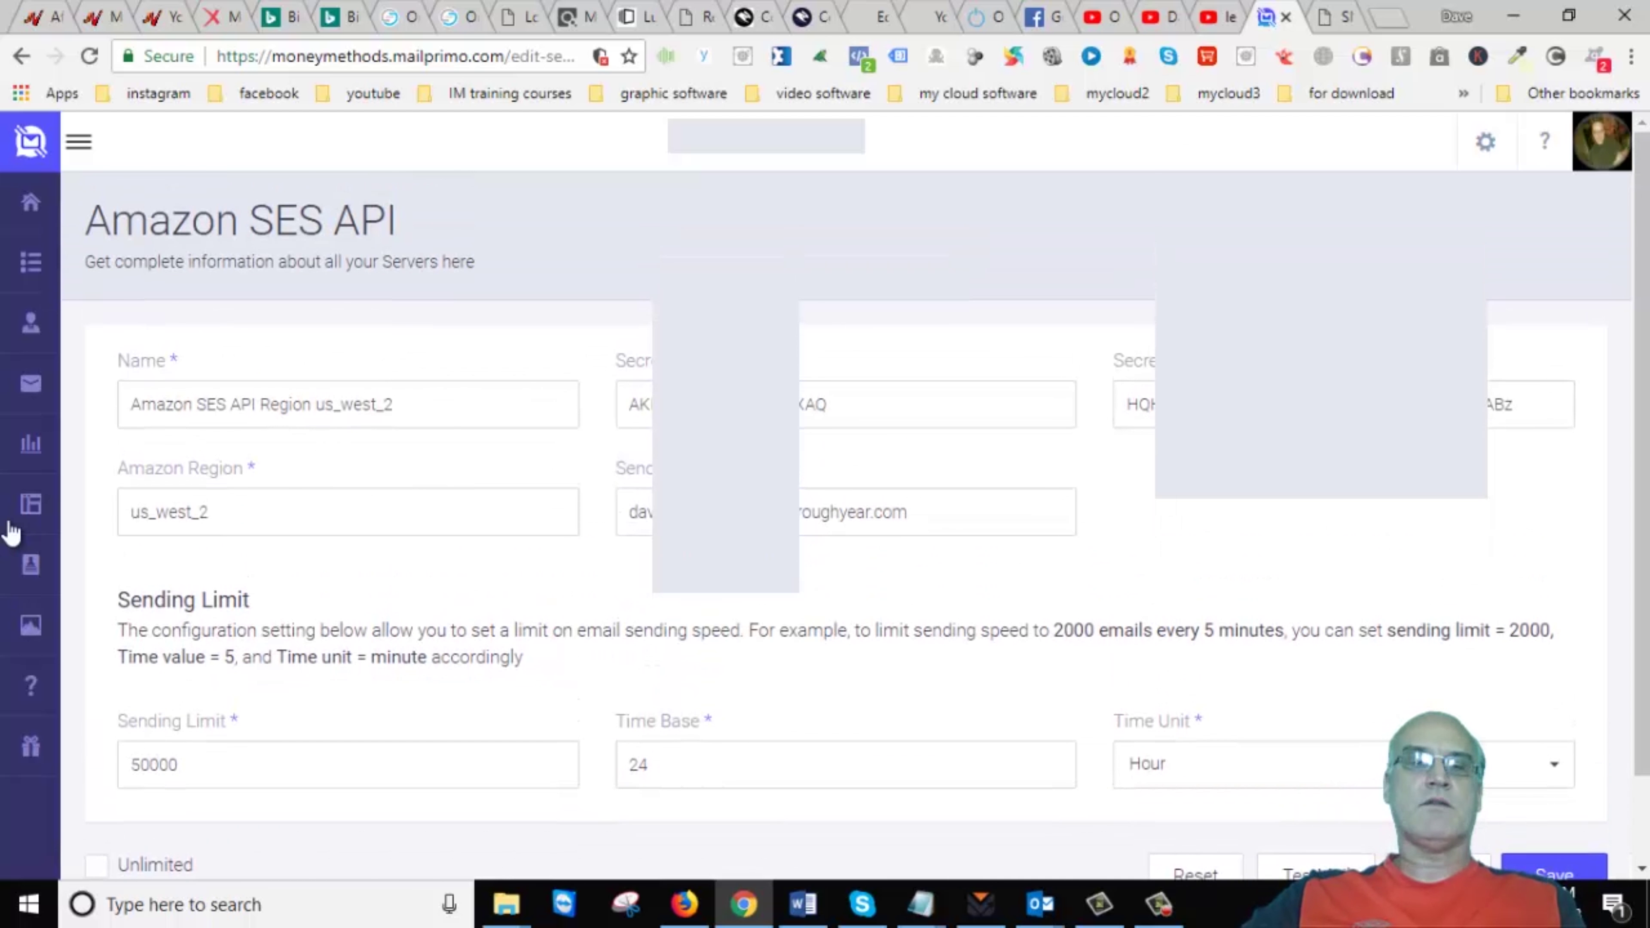
# - Open the Newsletter page of the messages section
pyautogui.moveTo(31, 380)
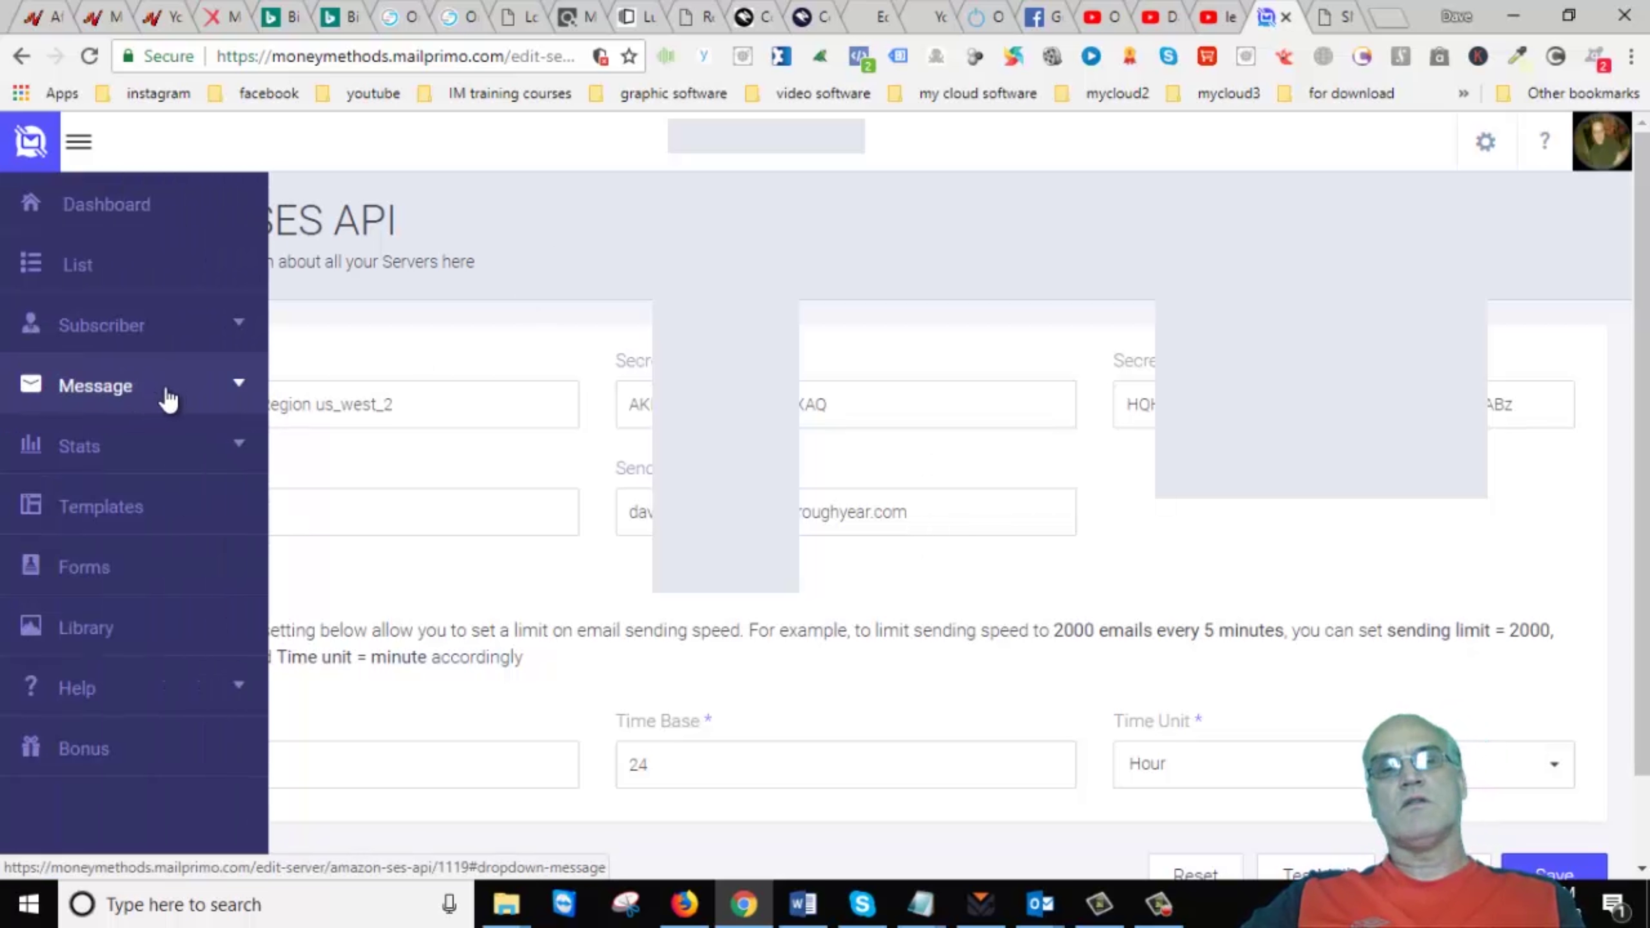
pyautogui.click(171, 390)
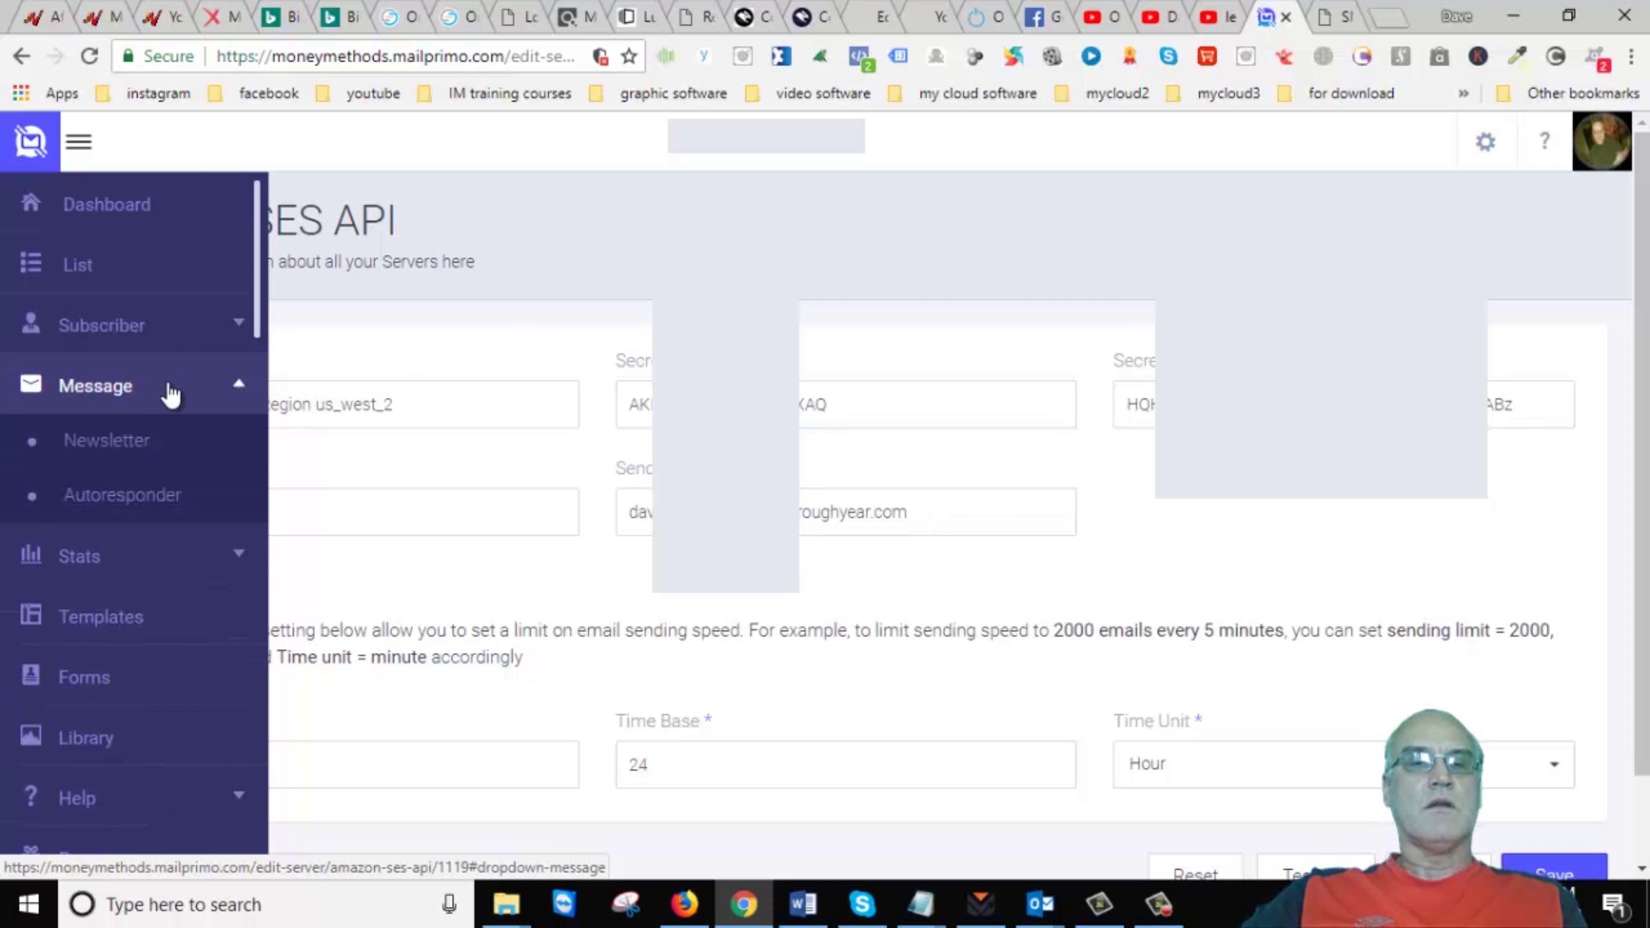
pyautogui.click(141, 441)
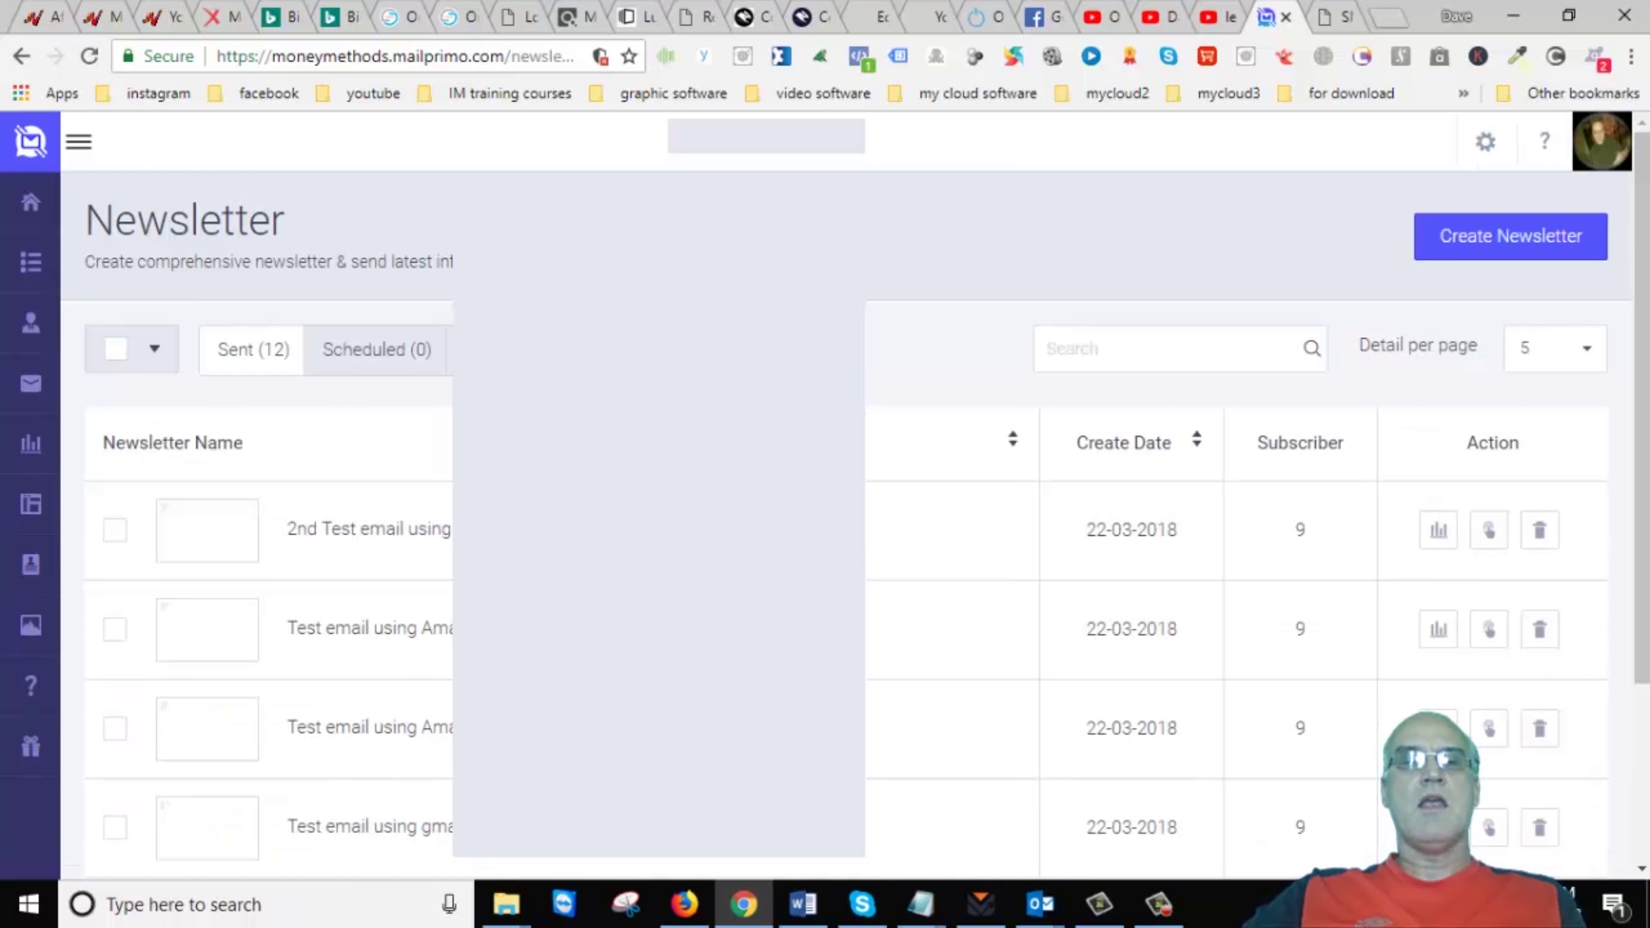
# - Look through the list of sent newsletters, including their create dates, subscriber counts and available actions
pyautogui.scroll(-4, 879, 453)
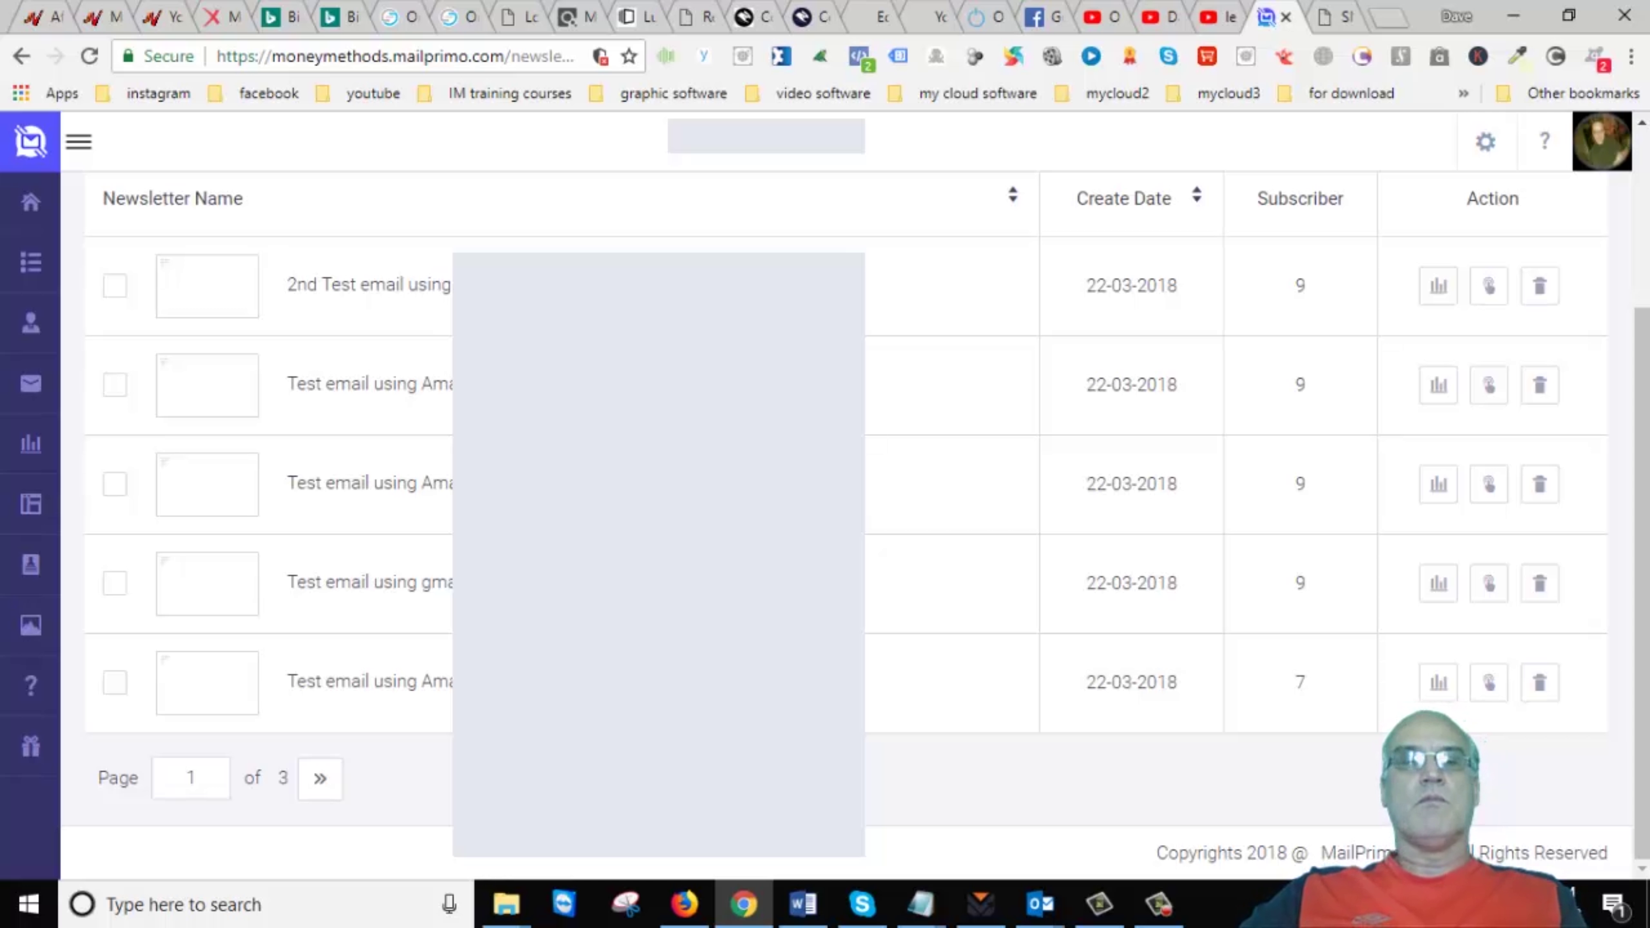
pyautogui.scroll(3, 954, 482)
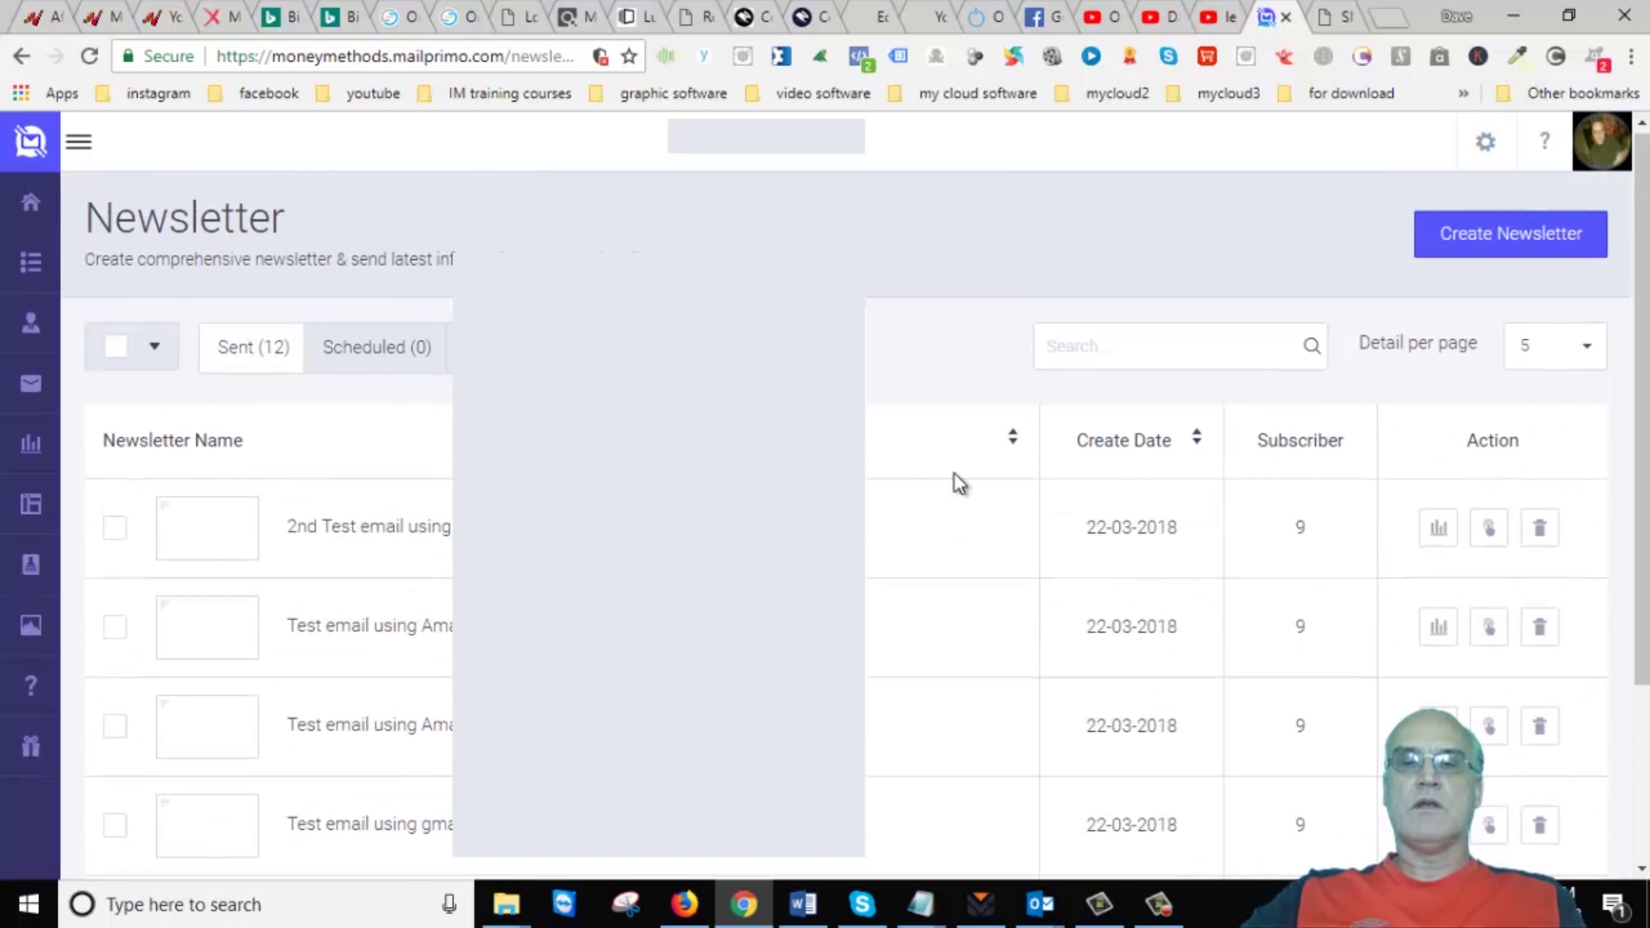
pyautogui.scroll(-3, 953, 519)
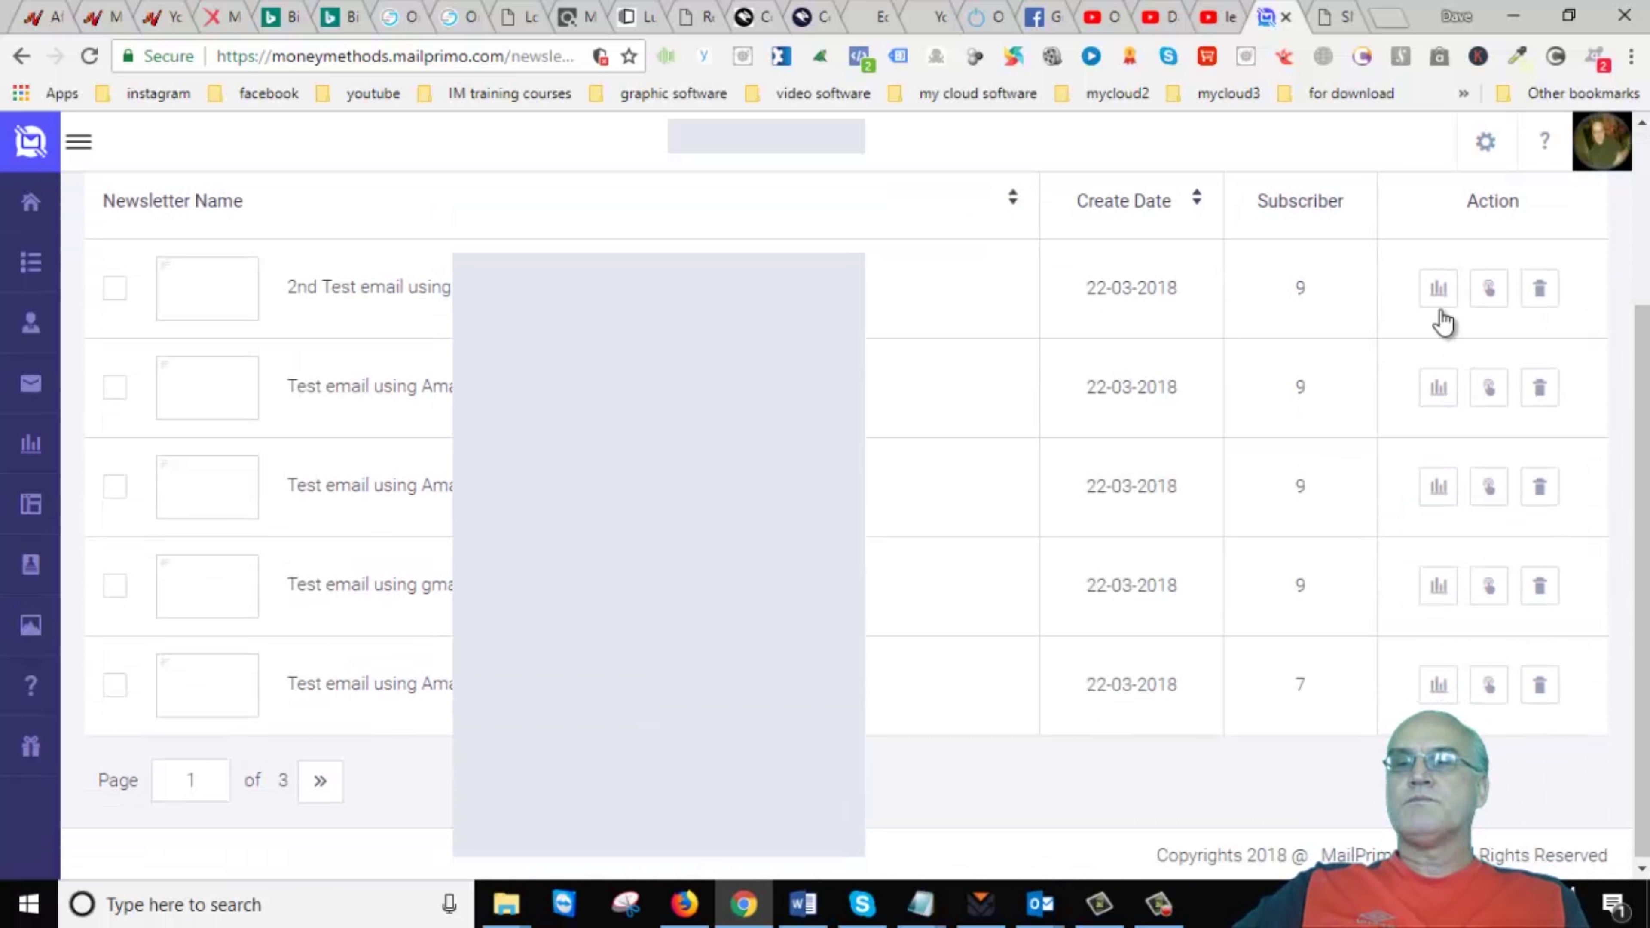
pyautogui.scroll(1, 1489, 299)
pyautogui.scroll(3, 954, 494)
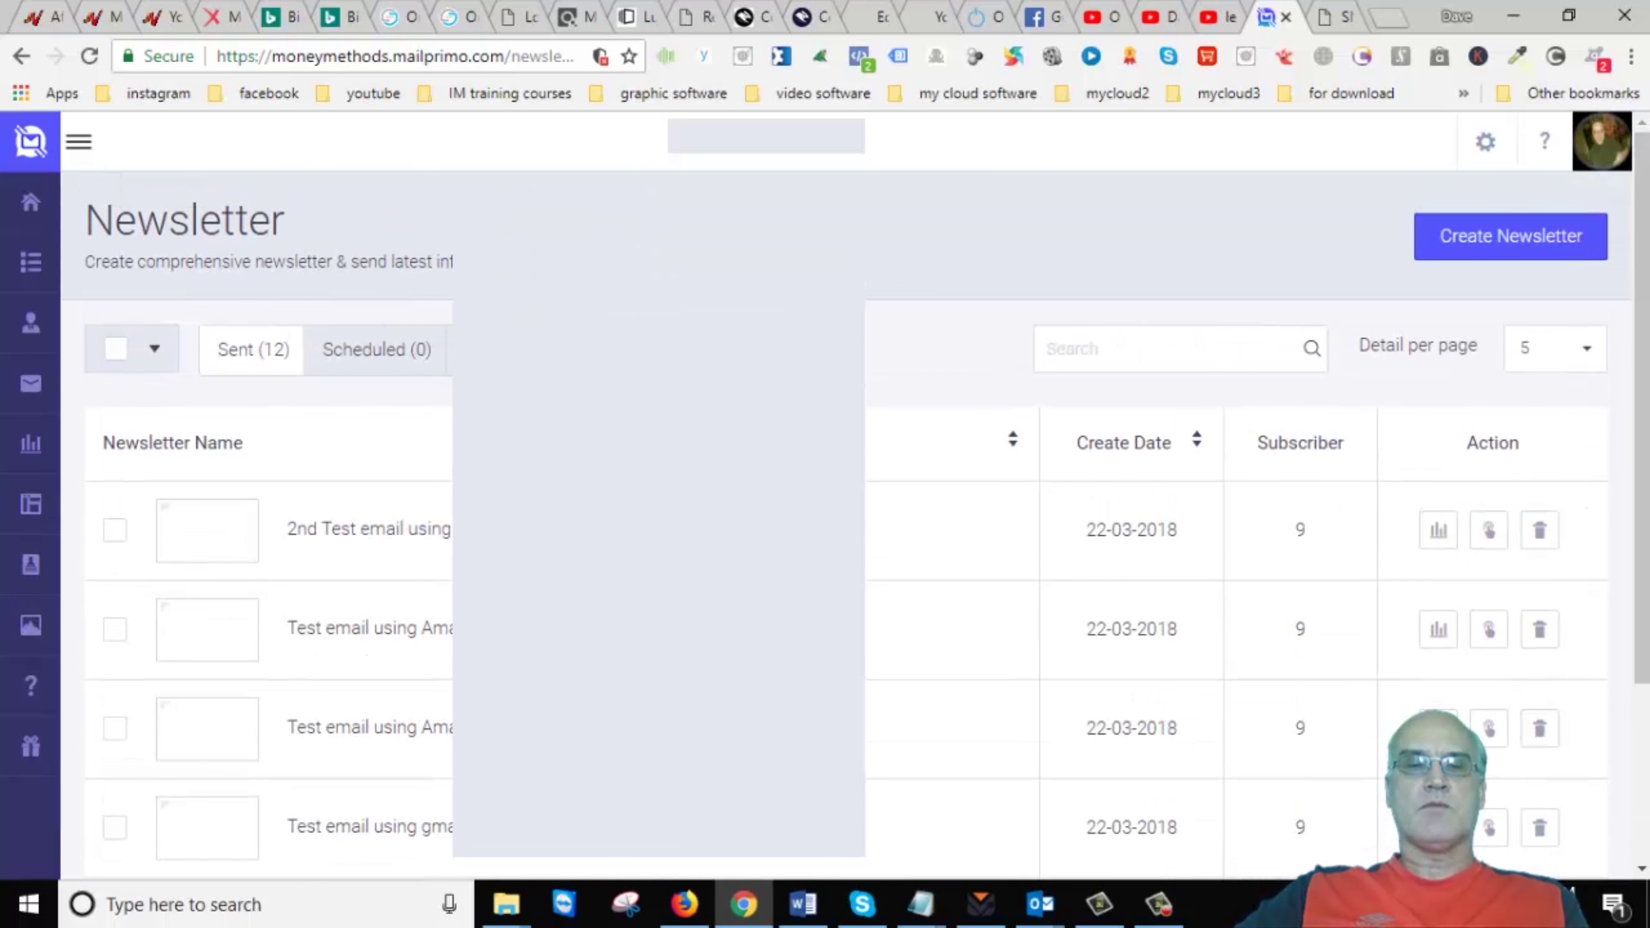
pyautogui.scroll(-3, 954, 495)
pyautogui.scroll(3, 871, 471)
pyautogui.scroll(-3, 871, 472)
pyautogui.scroll(2, 871, 472)
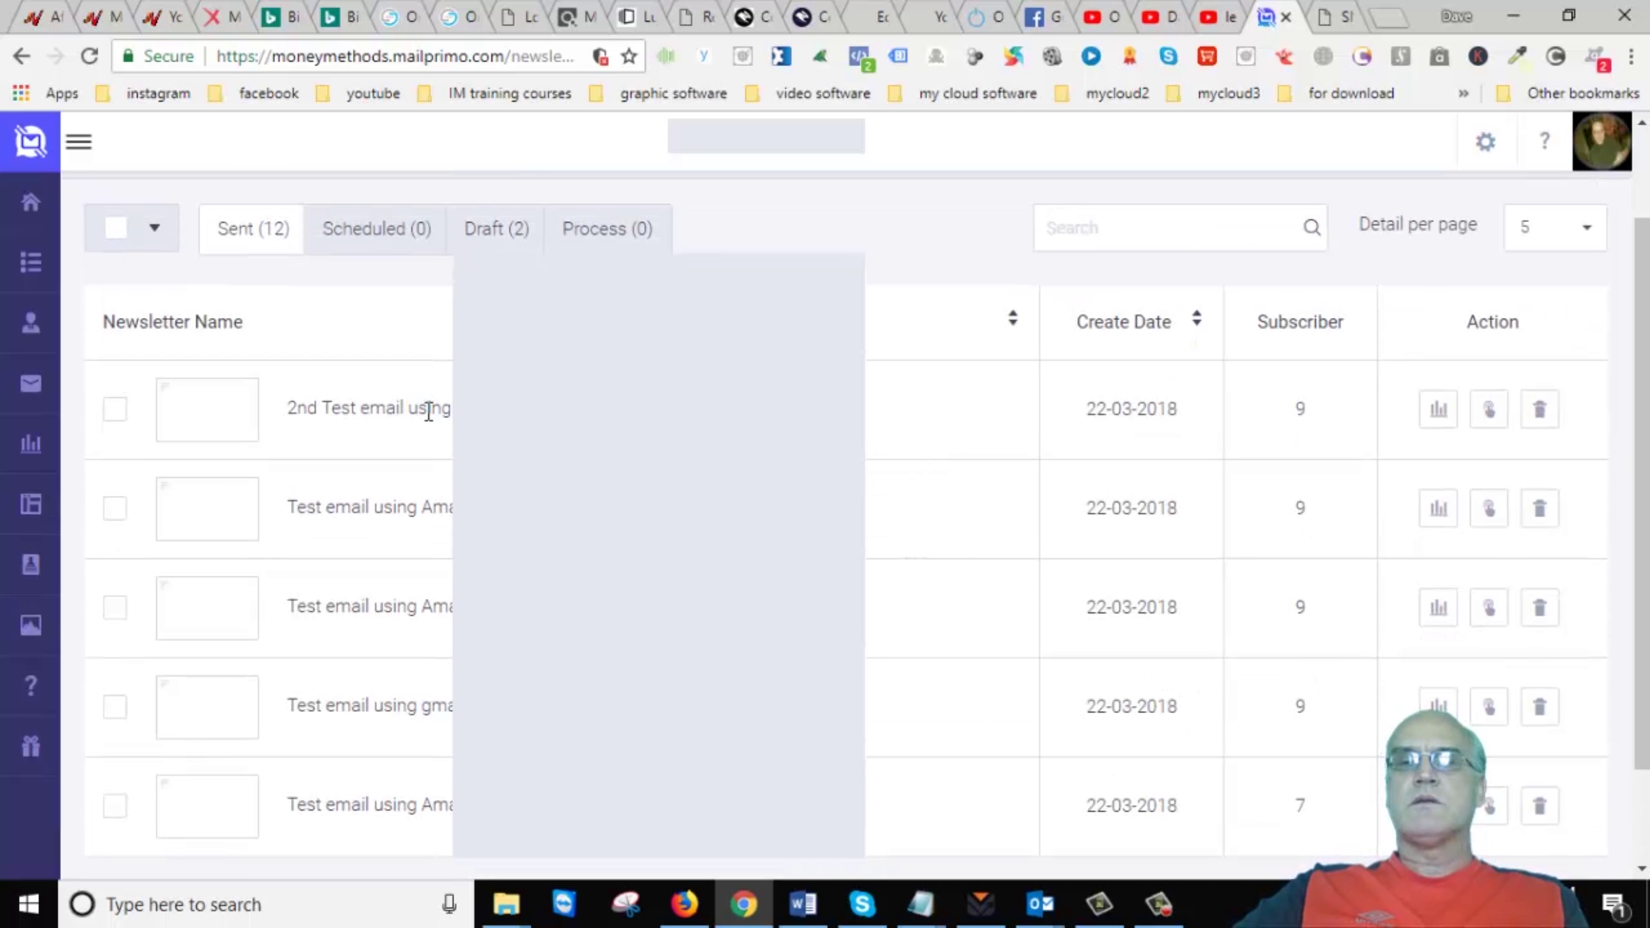
pyautogui.scroll(2, 1333, 317)
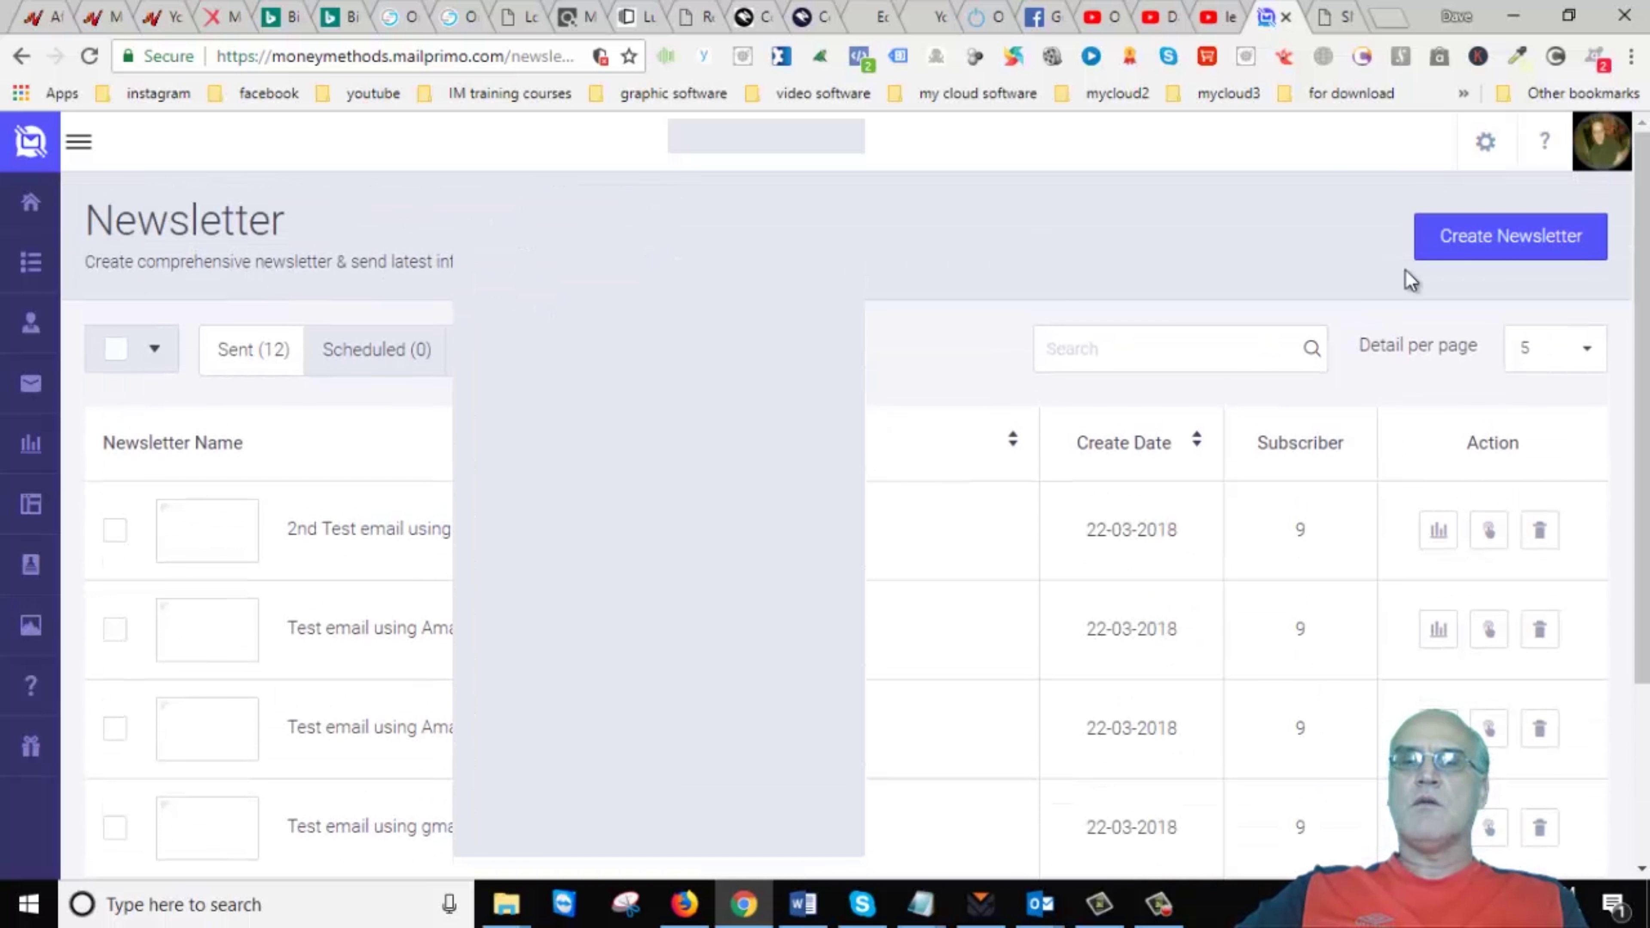
# - Create a new newsletter with the Inline Editor and set its message name to "test message 1"
pyautogui.click(1490, 244)
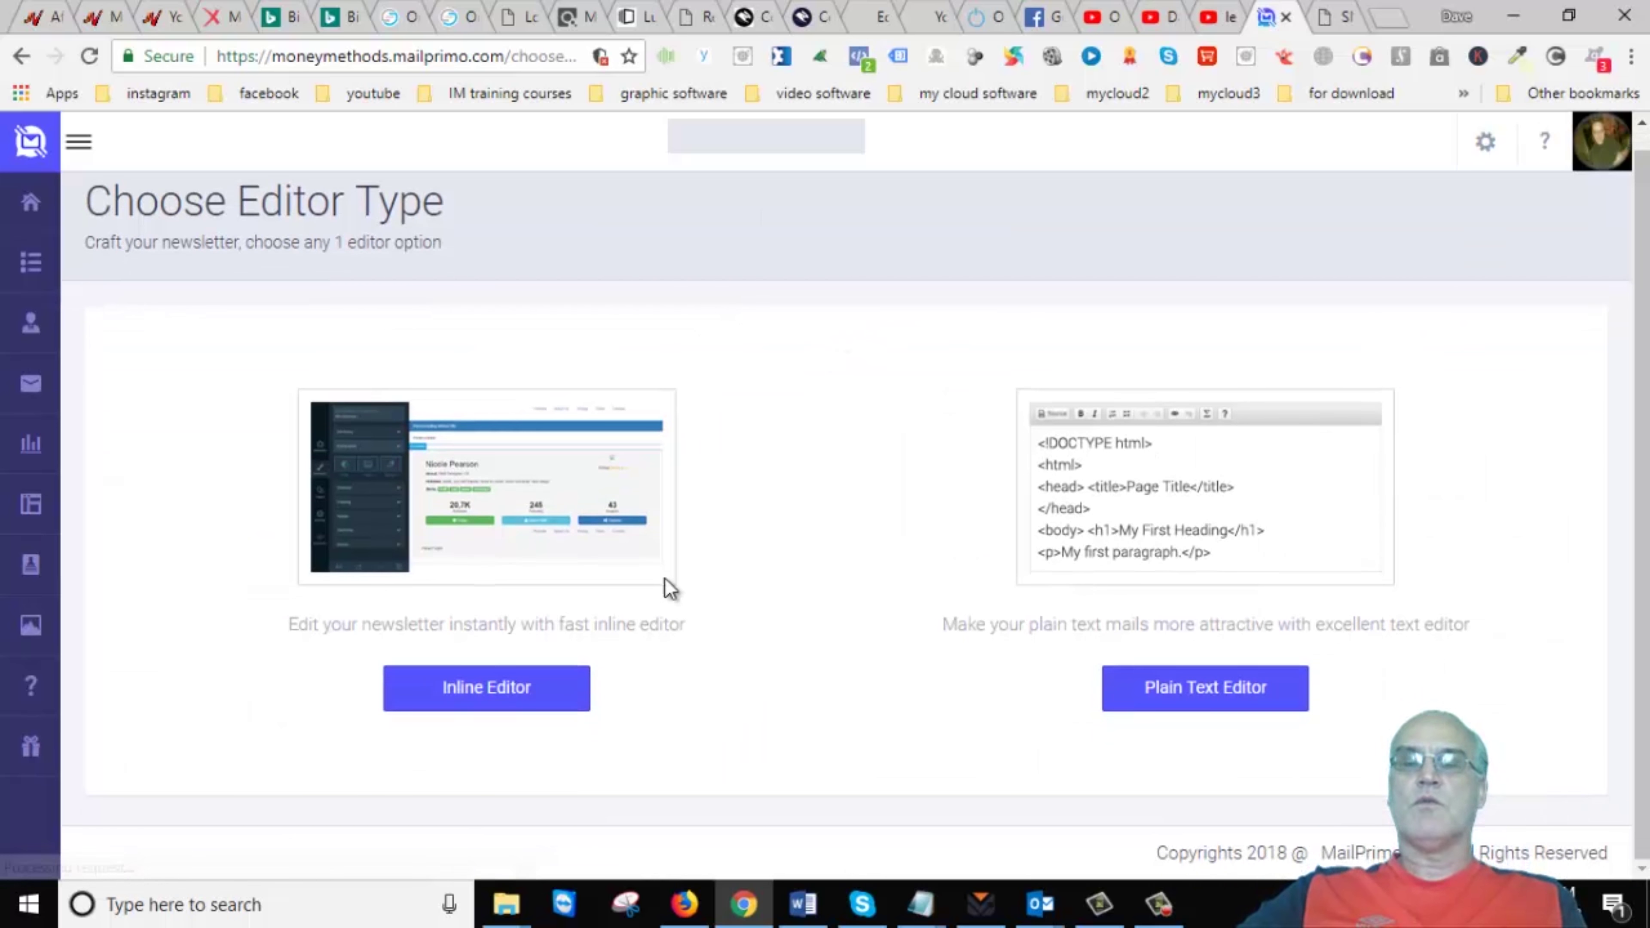
pyautogui.click(520, 694)
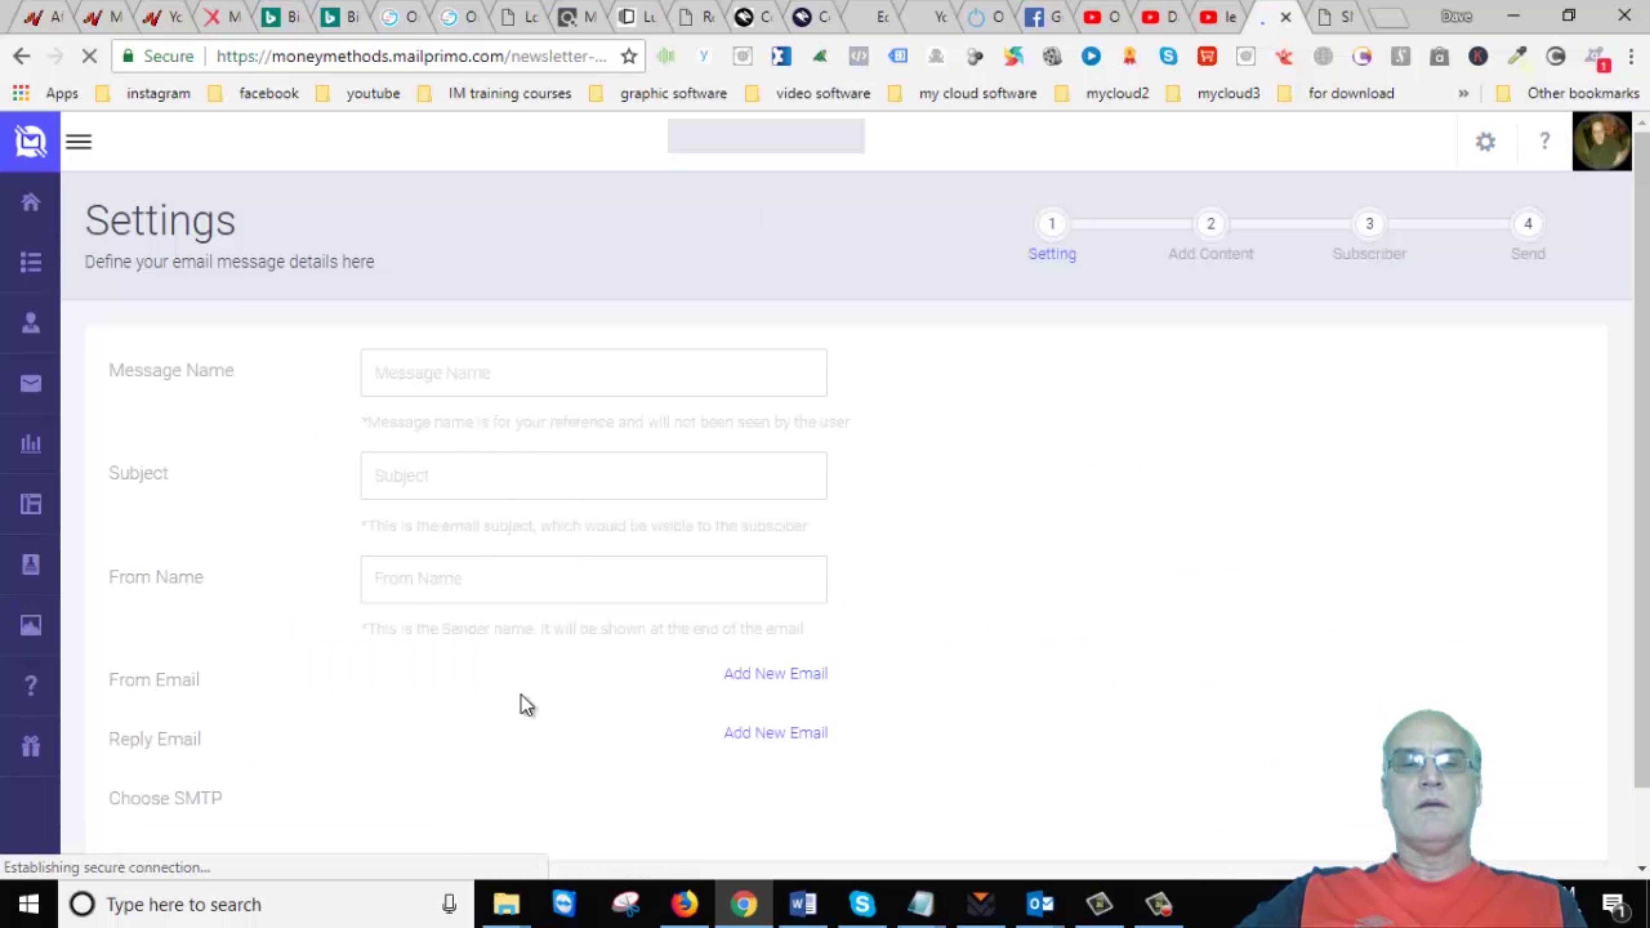
pyautogui.click(552, 366)
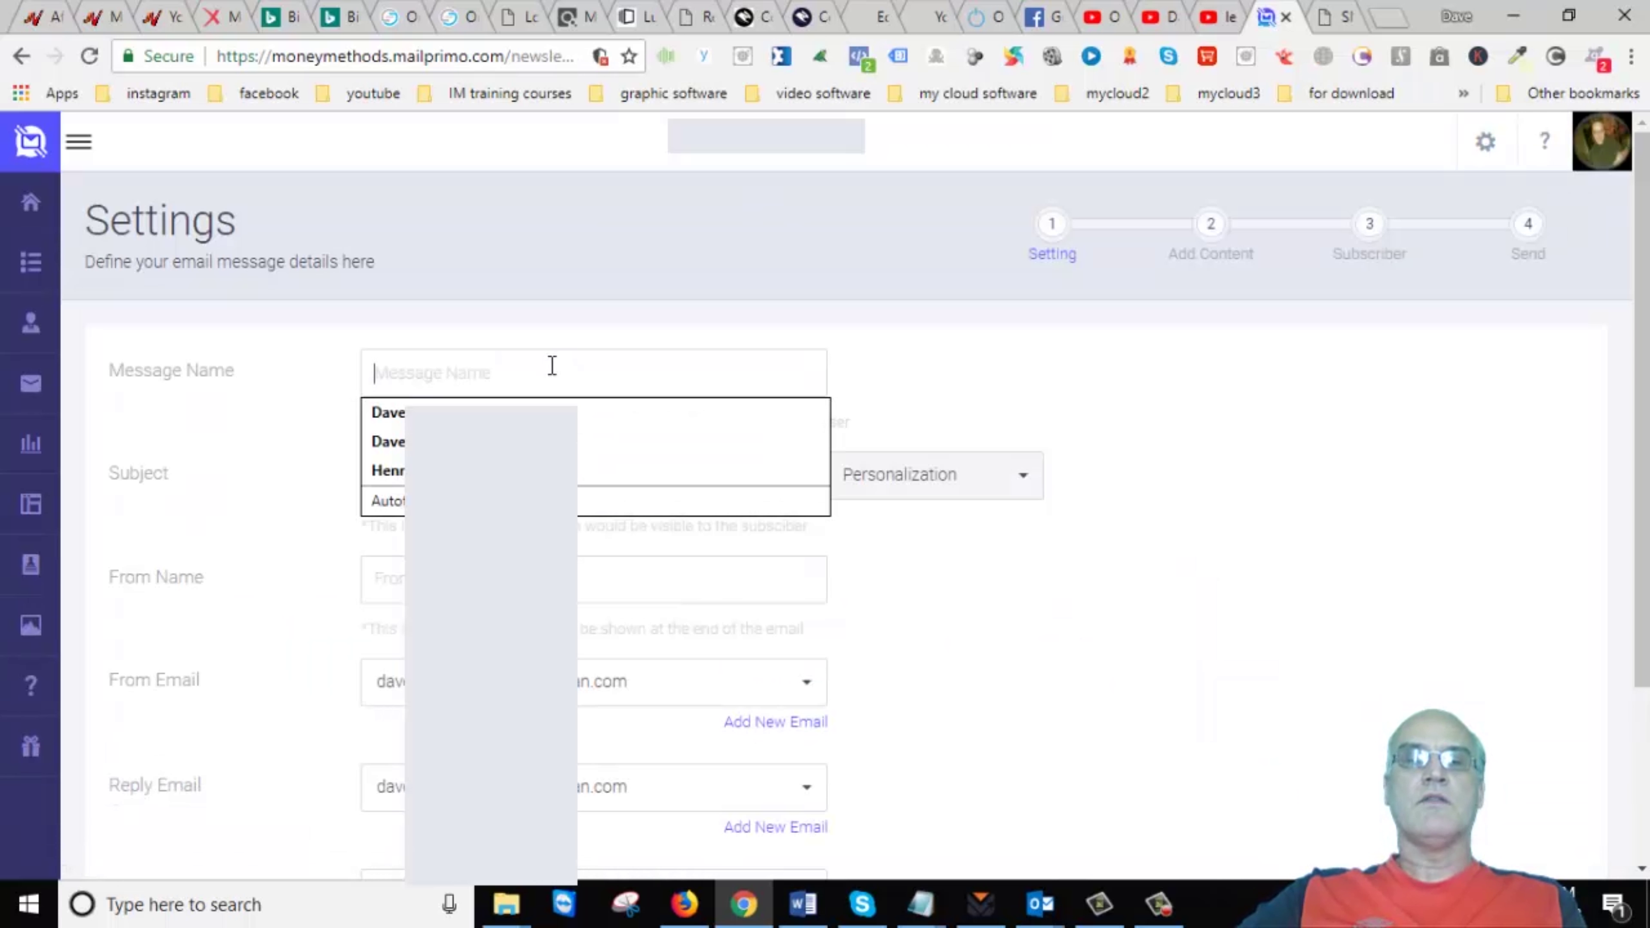
pyautogui.write('t')
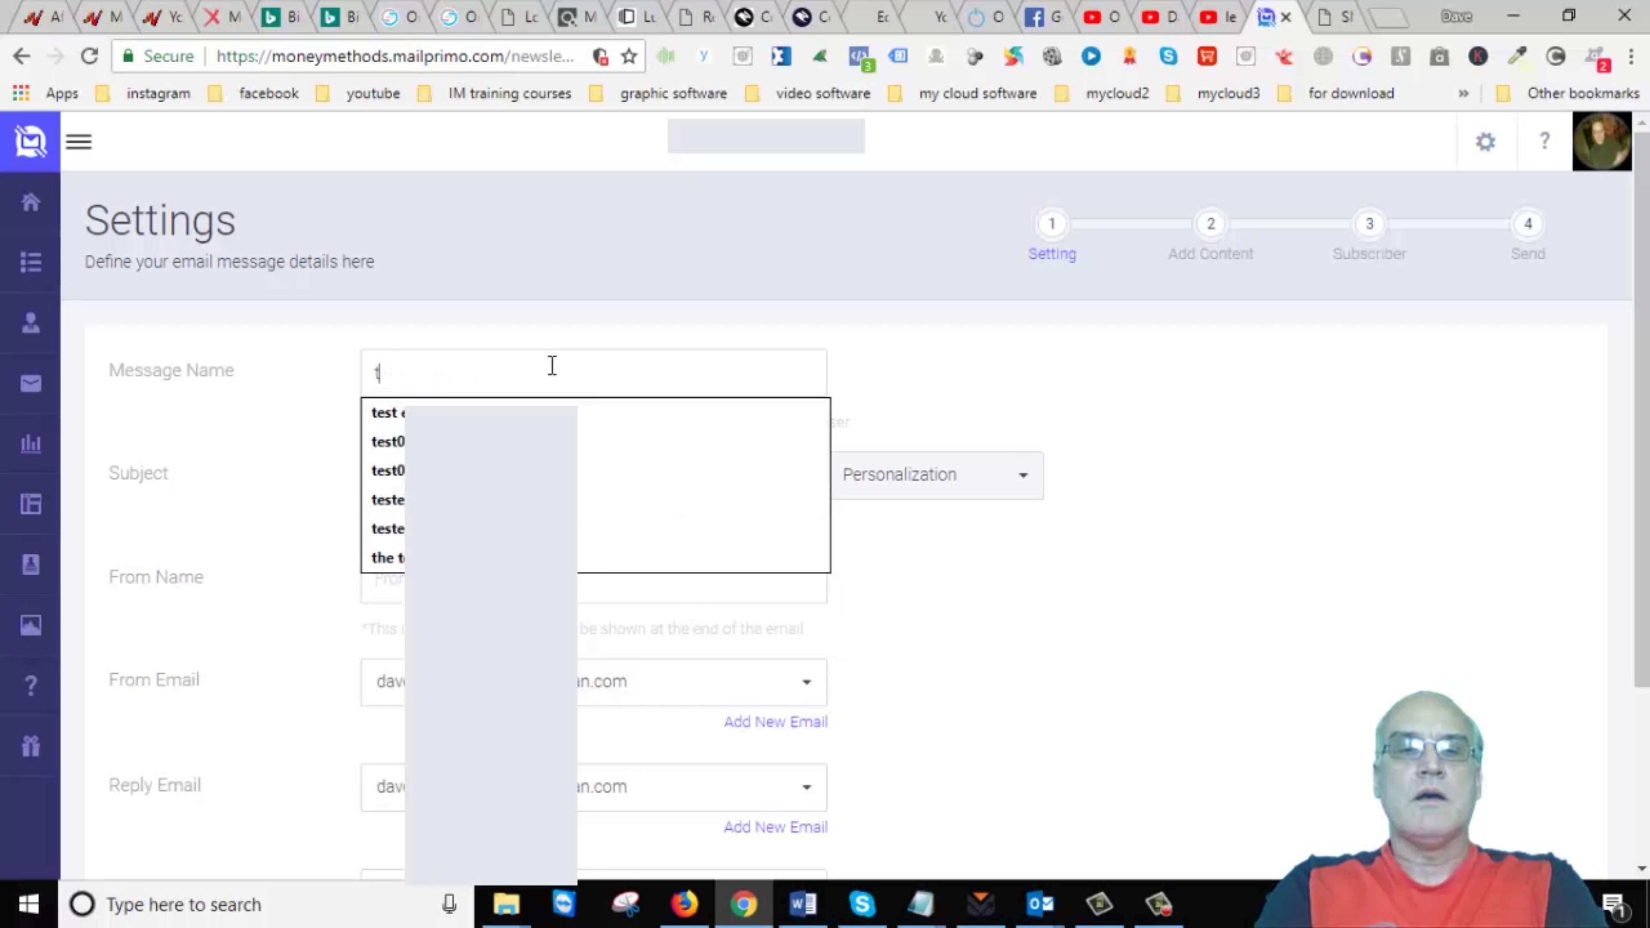
pyautogui.write('est message 1')
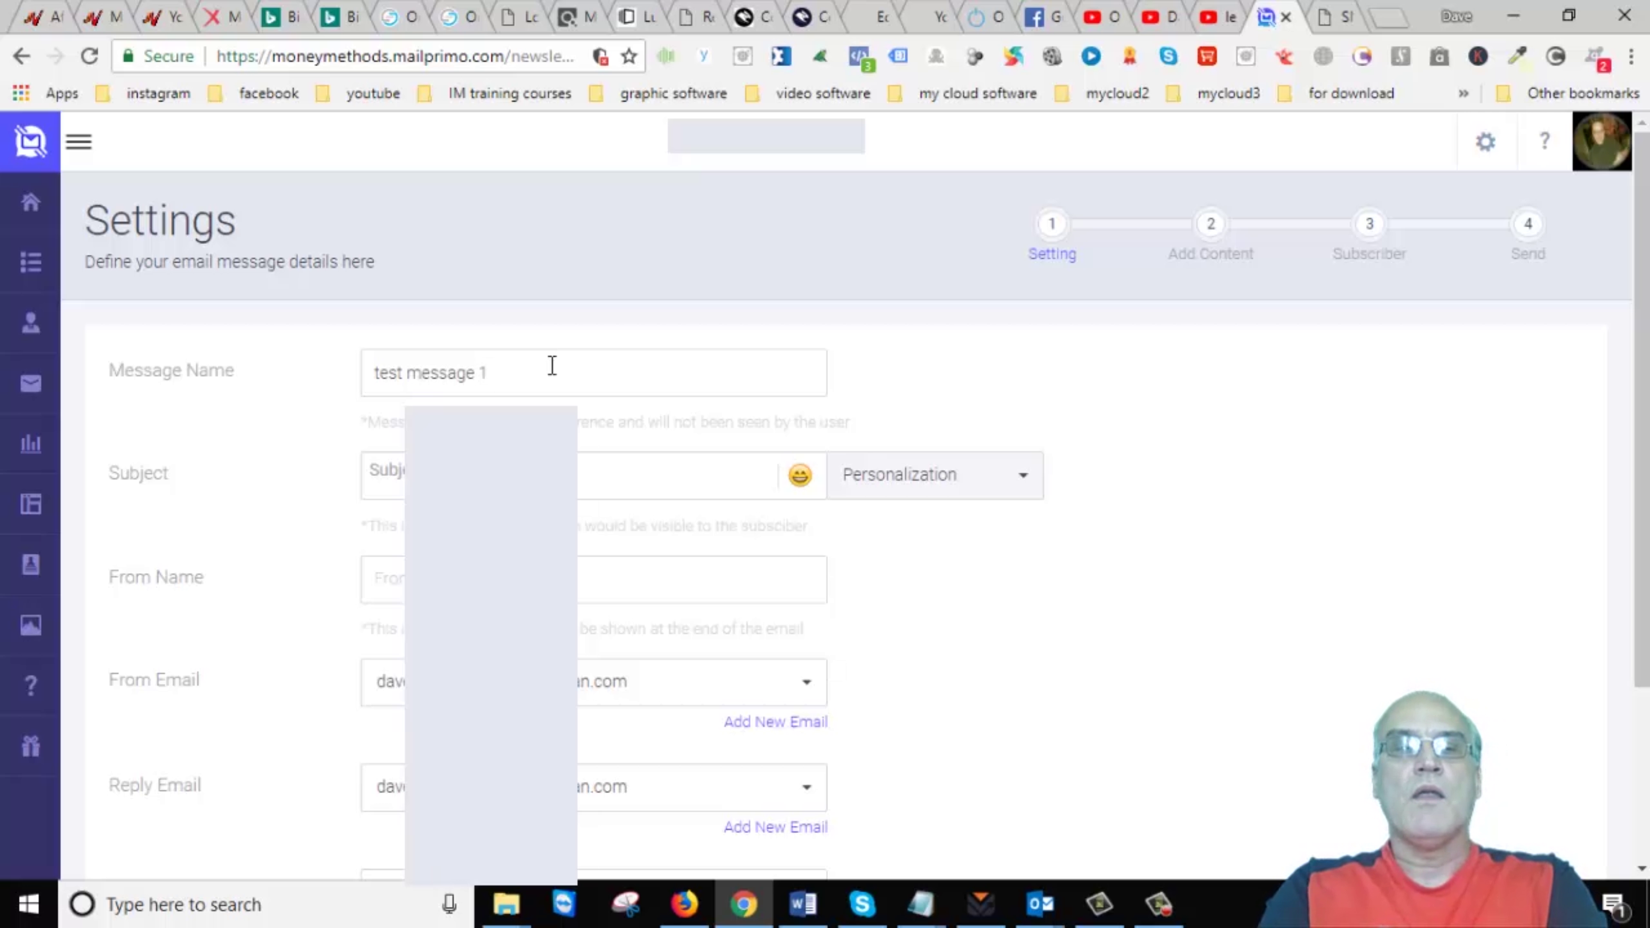
# - Set the newsletter's subject to "test message 1" and its From Name to "mr tester"
pyautogui.click(370, 473)
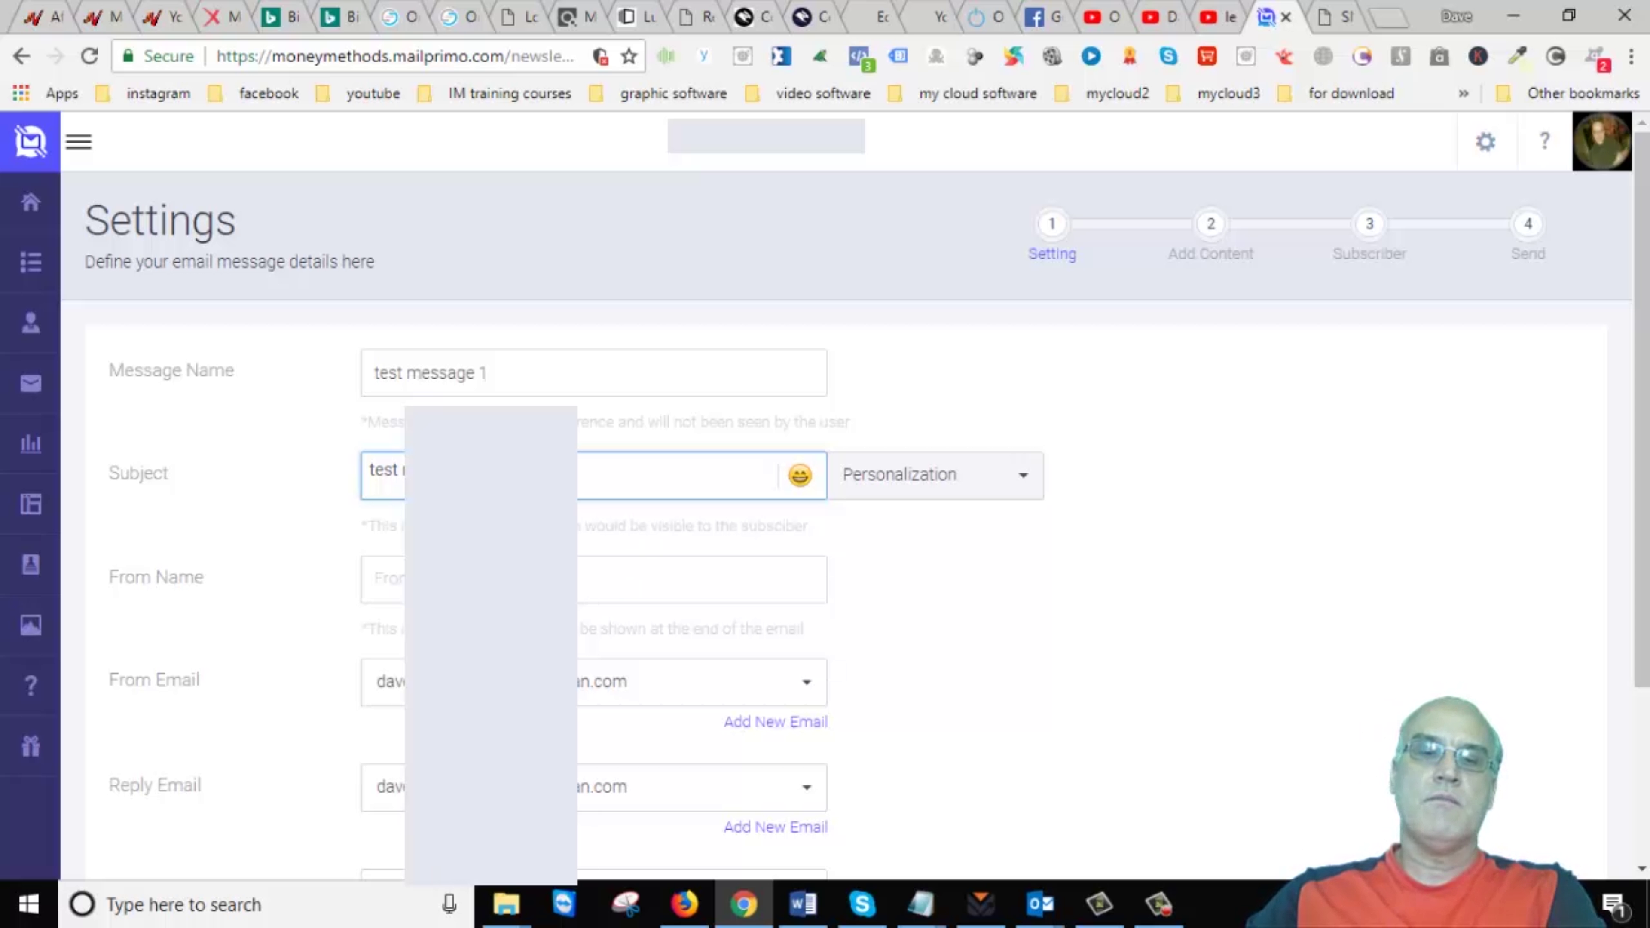
pyautogui.click(374, 579)
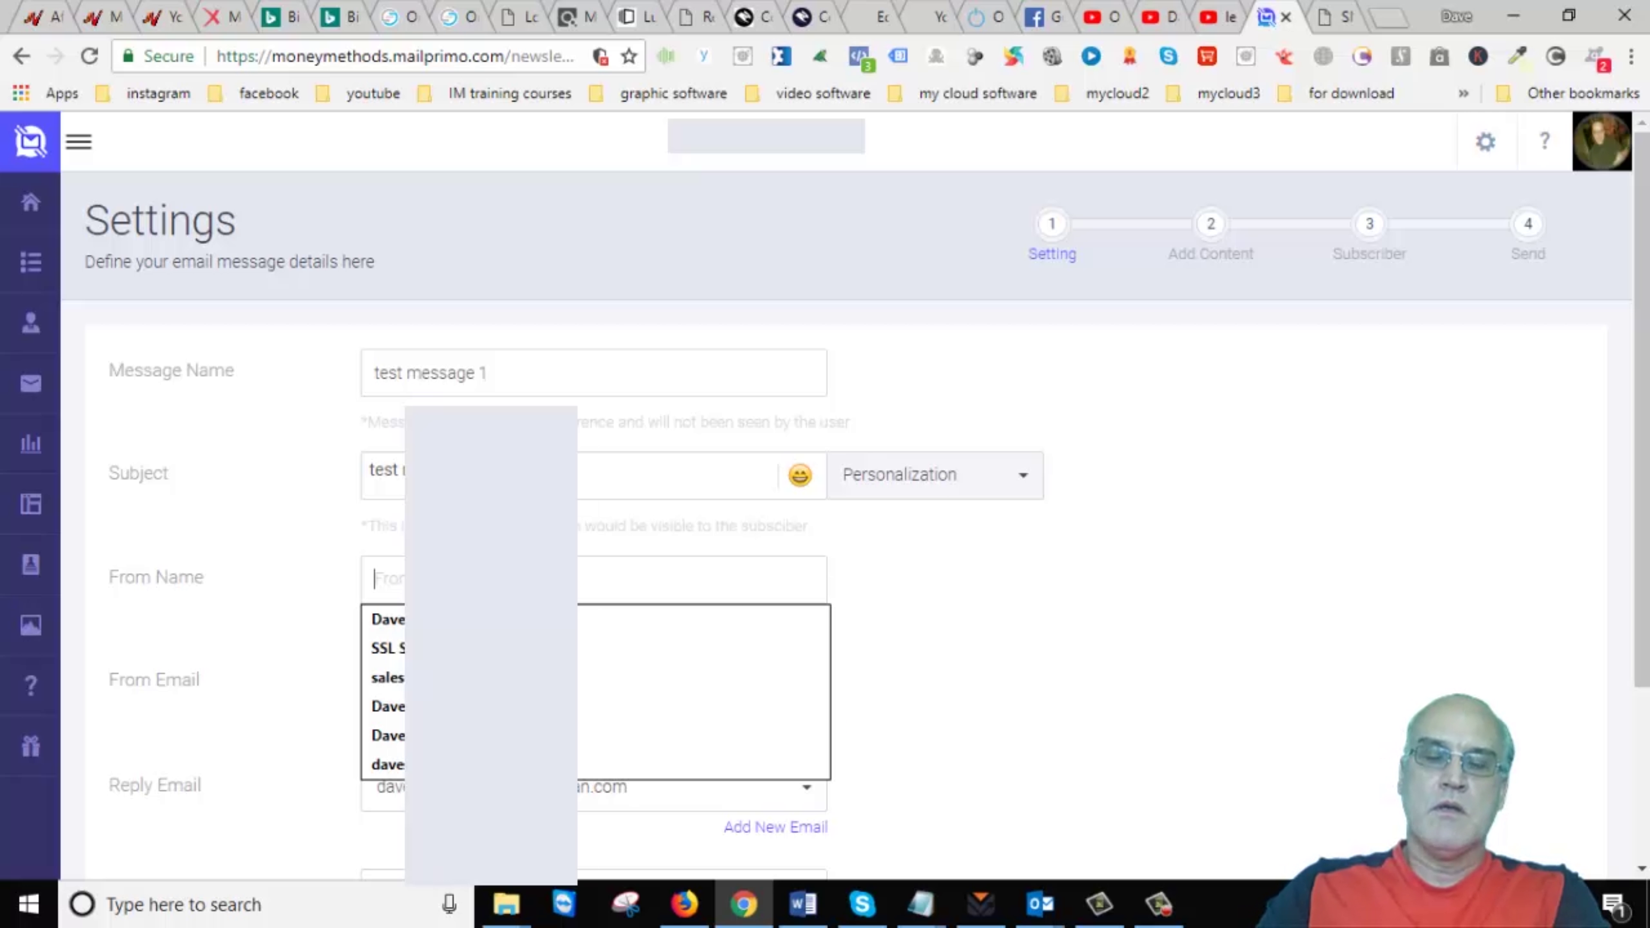
pyautogui.write('mr t')
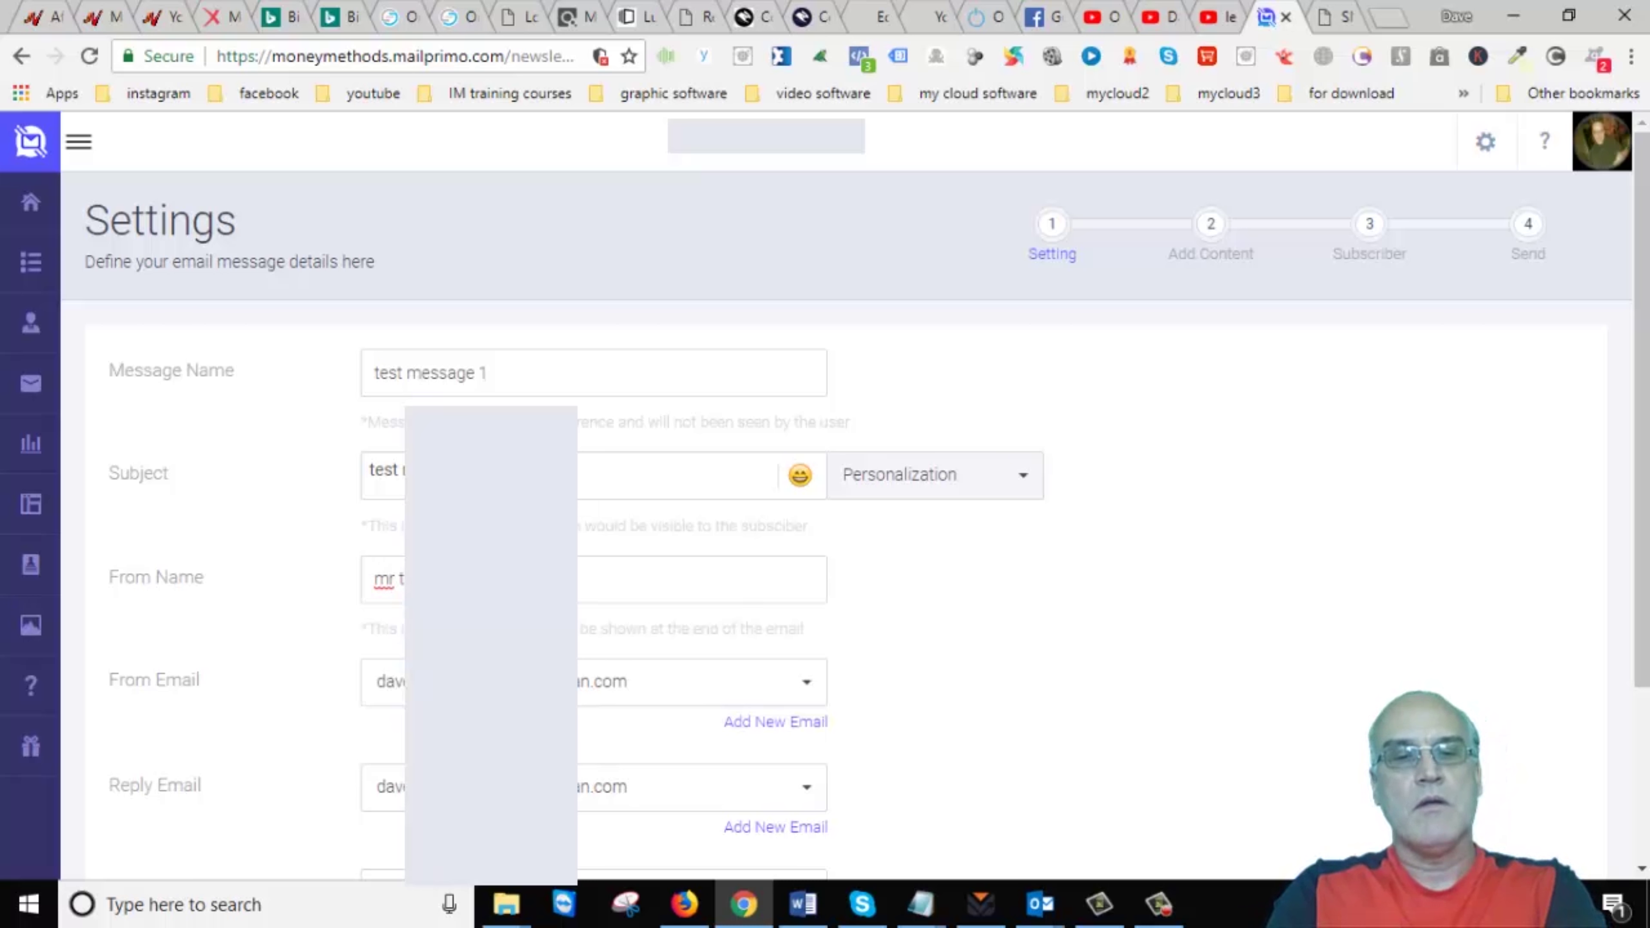
# - View the sender addresses available for From Email without changing the selection
pyautogui.scroll(-4, 950, 616)
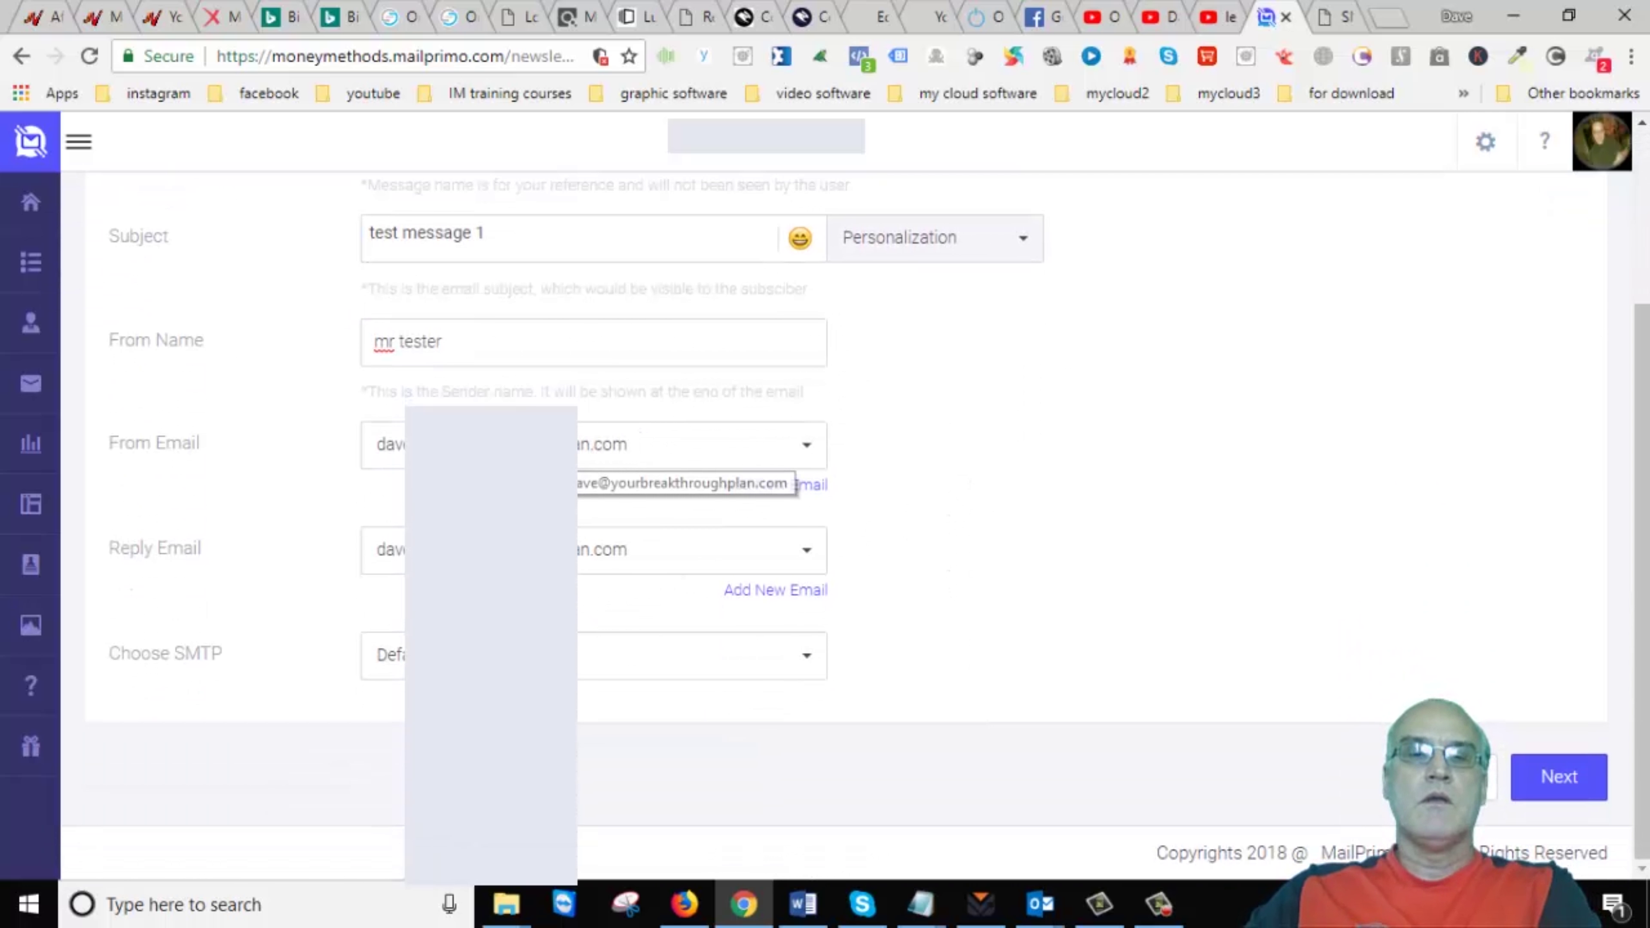
pyautogui.click(805, 452)
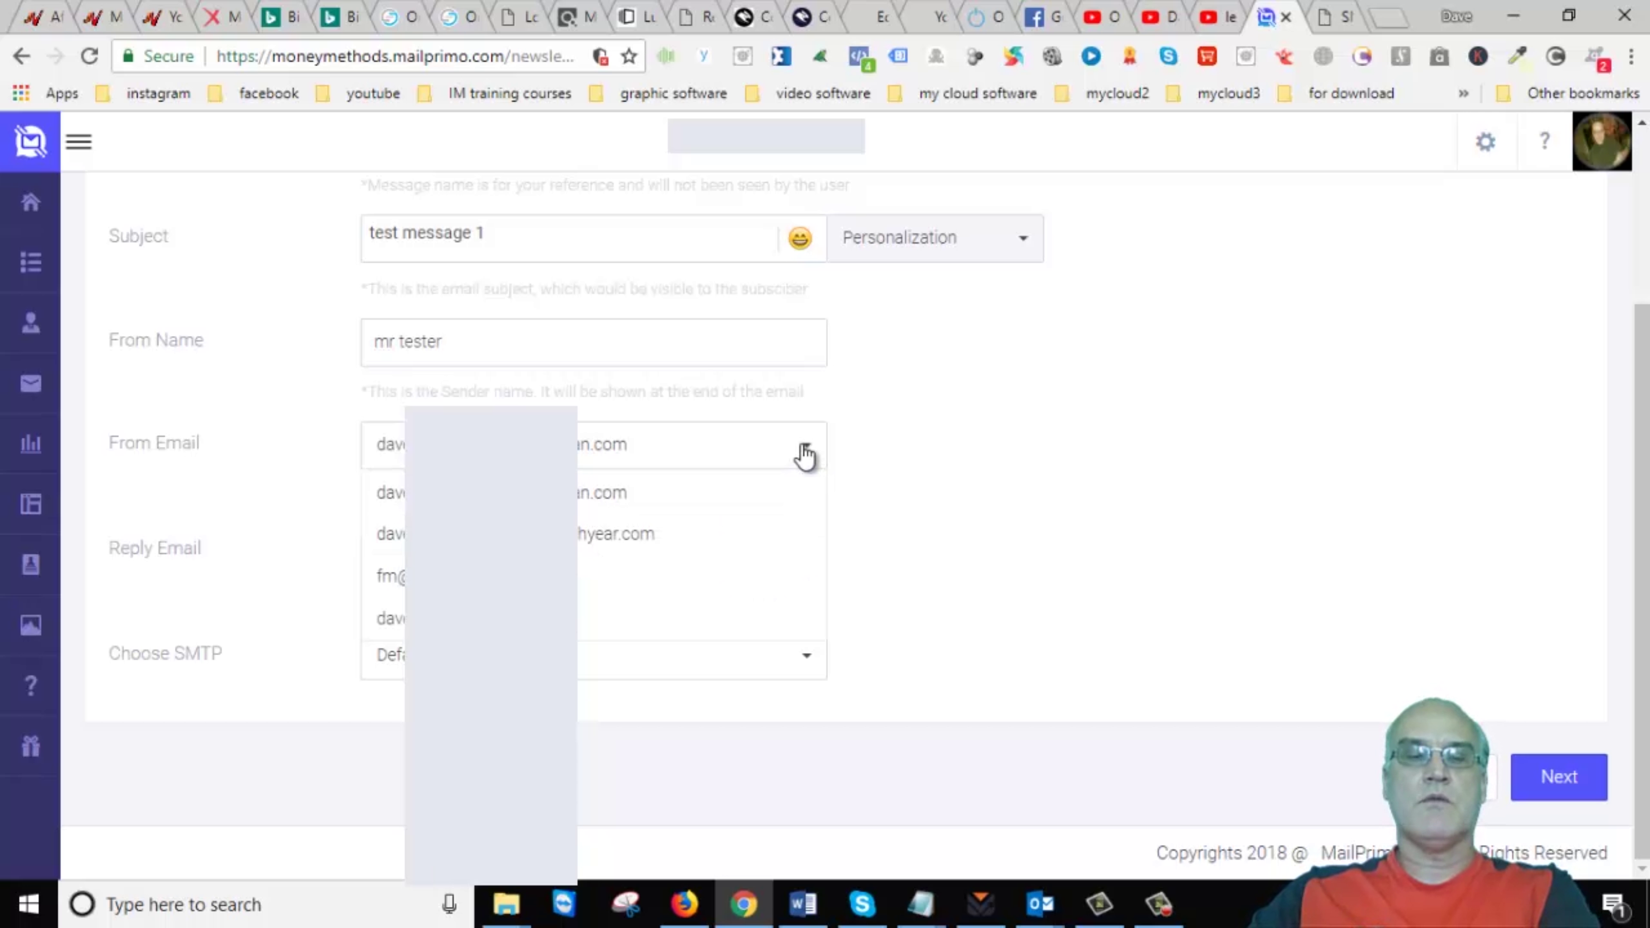
pyautogui.click(804, 452)
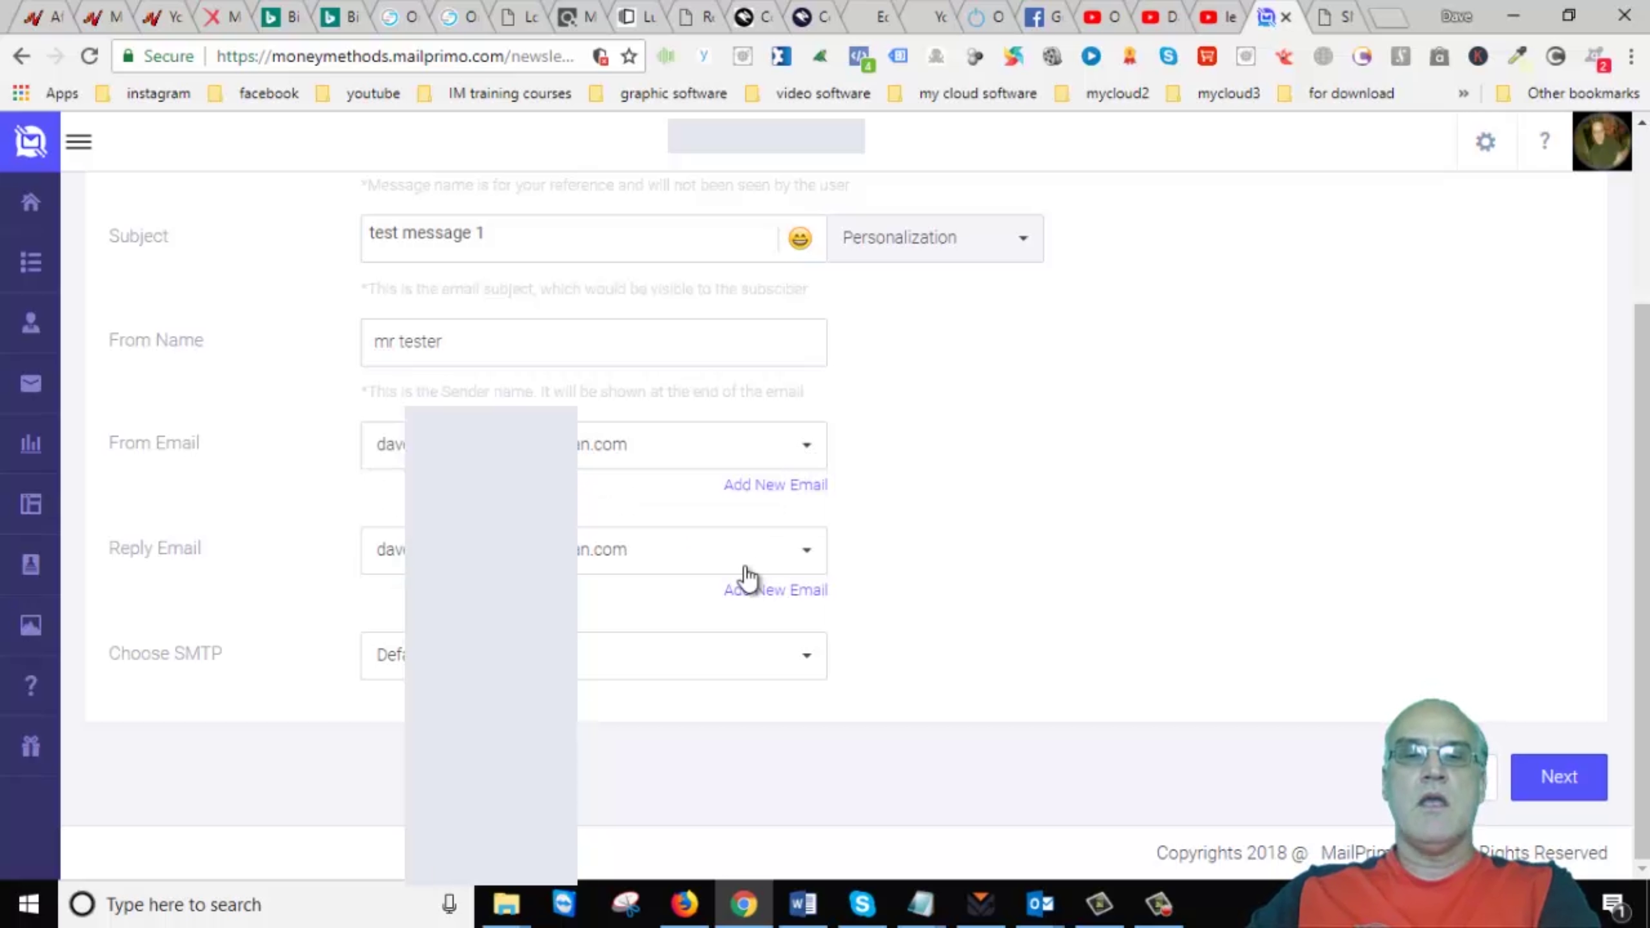
# - Choose the SMTP server starting with "Blue" and ending in "akthroughplan.com", and continue to Add Content
pyautogui.click(809, 659)
pyautogui.scroll(-1, 812, 682)
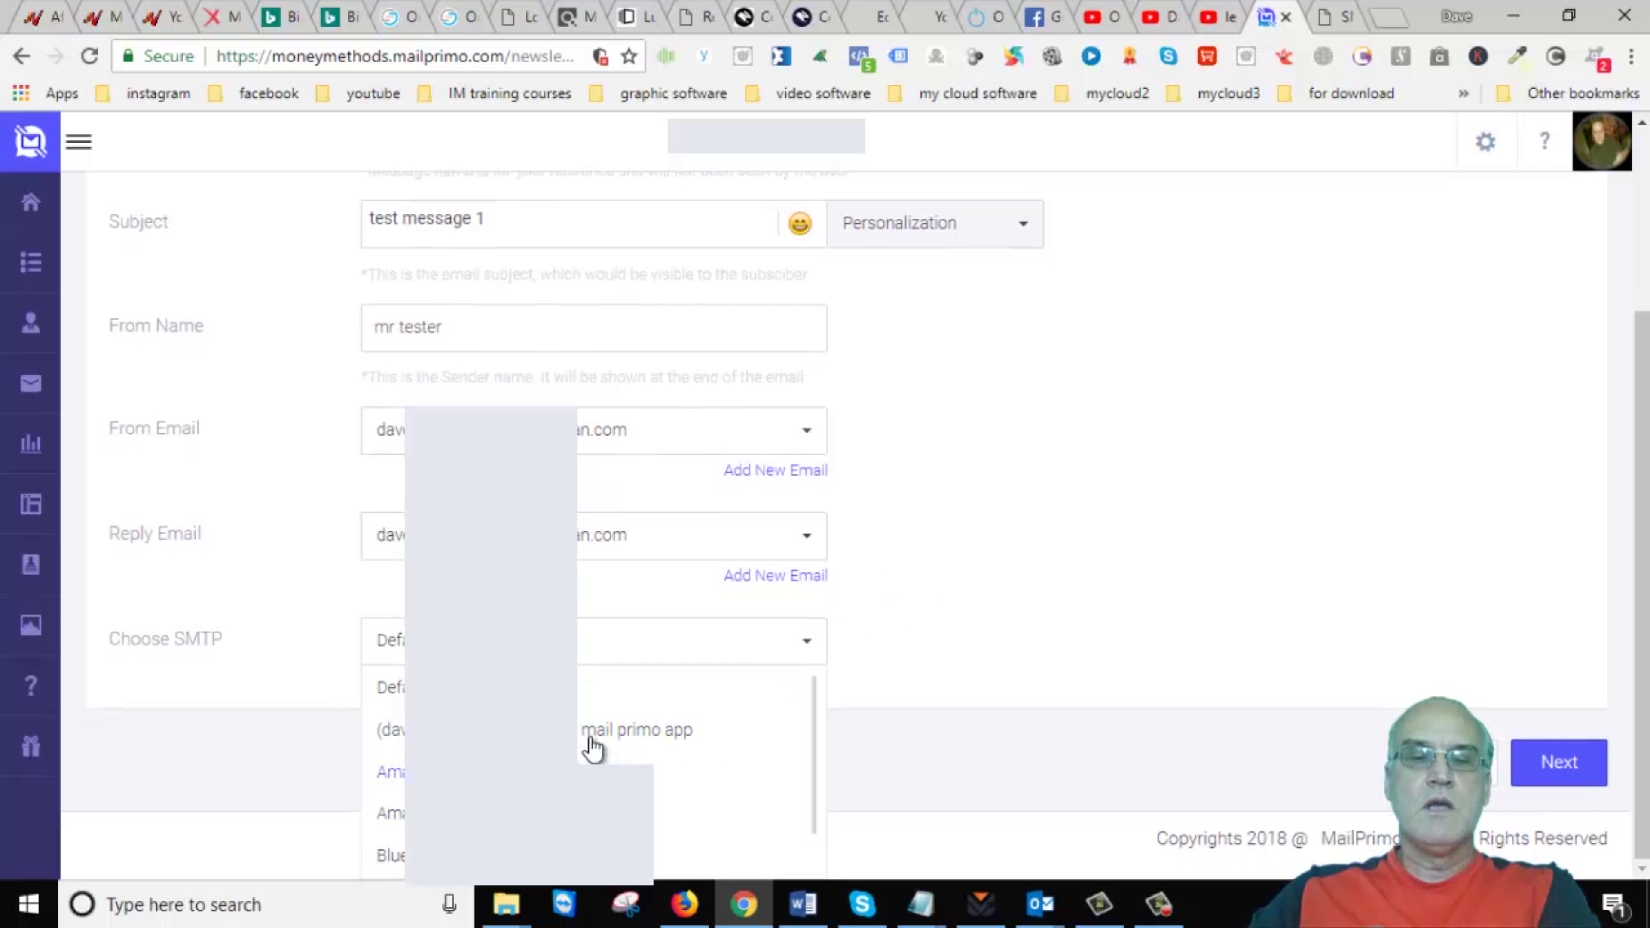
pyautogui.scroll(-3, 654, 823)
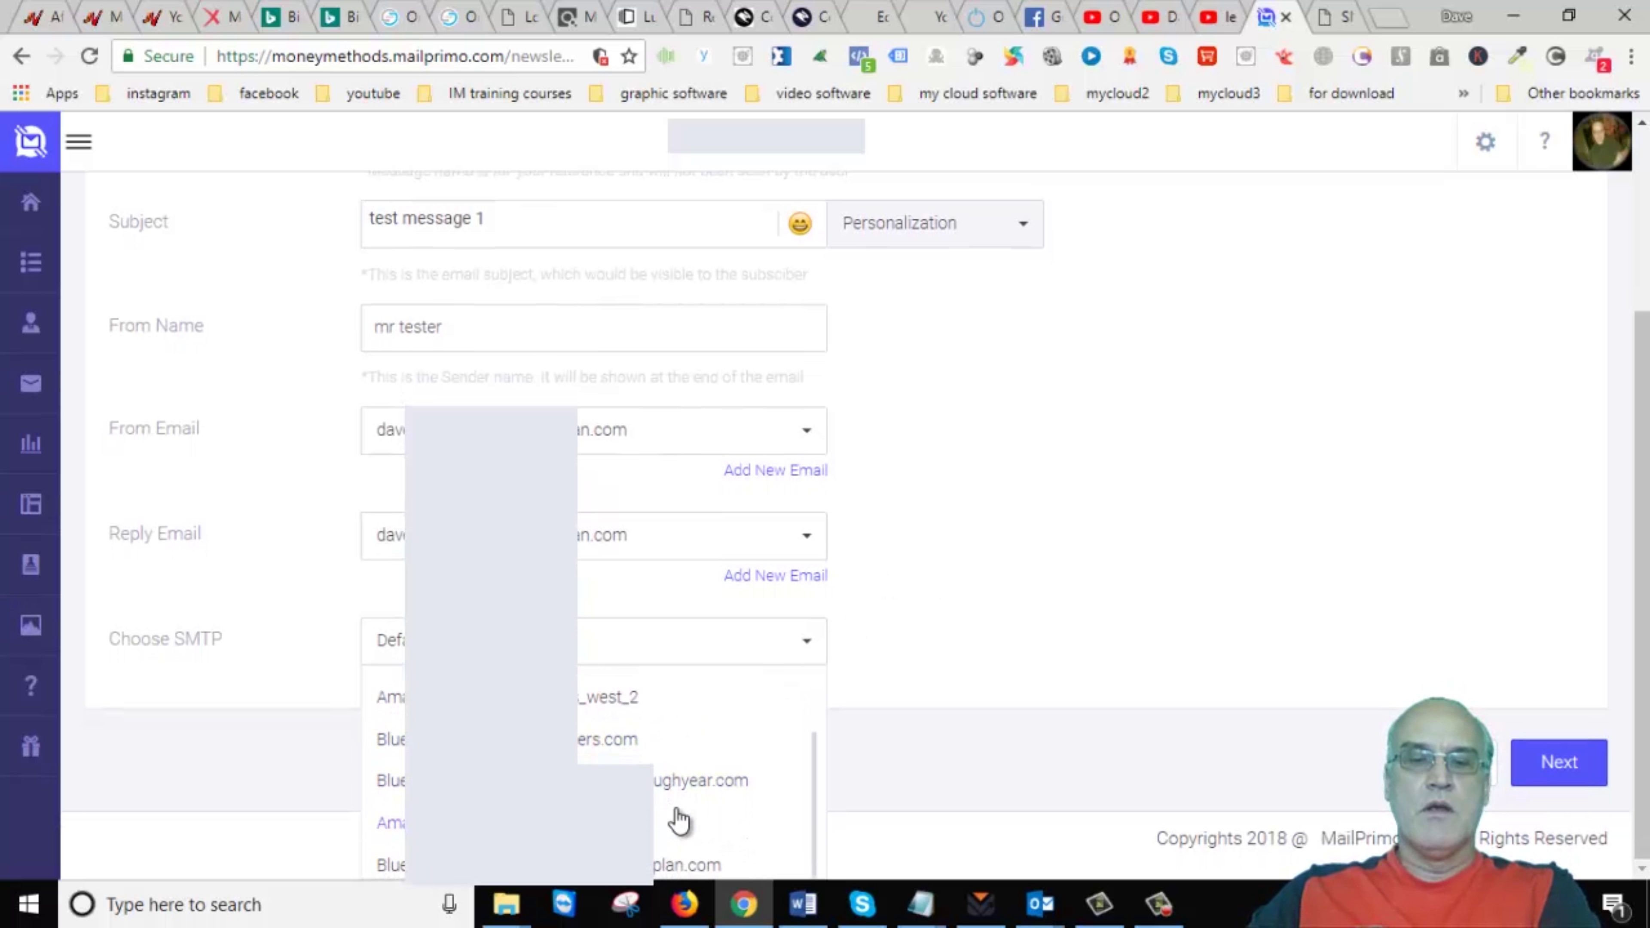
pyautogui.click(656, 870)
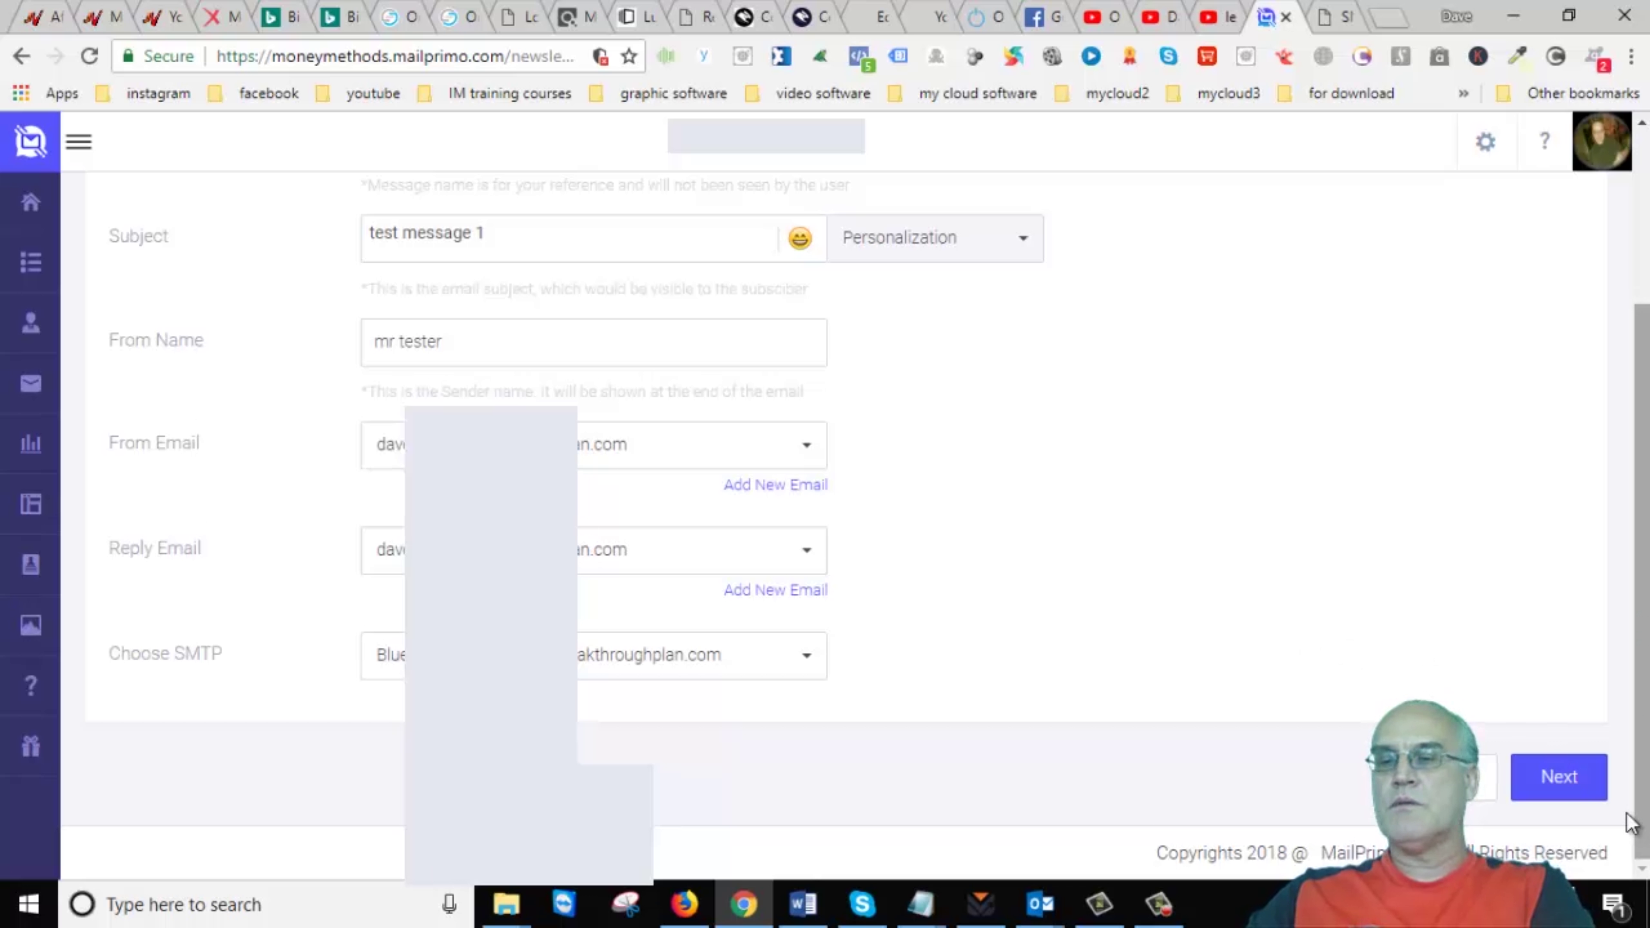
pyautogui.click(1583, 782)
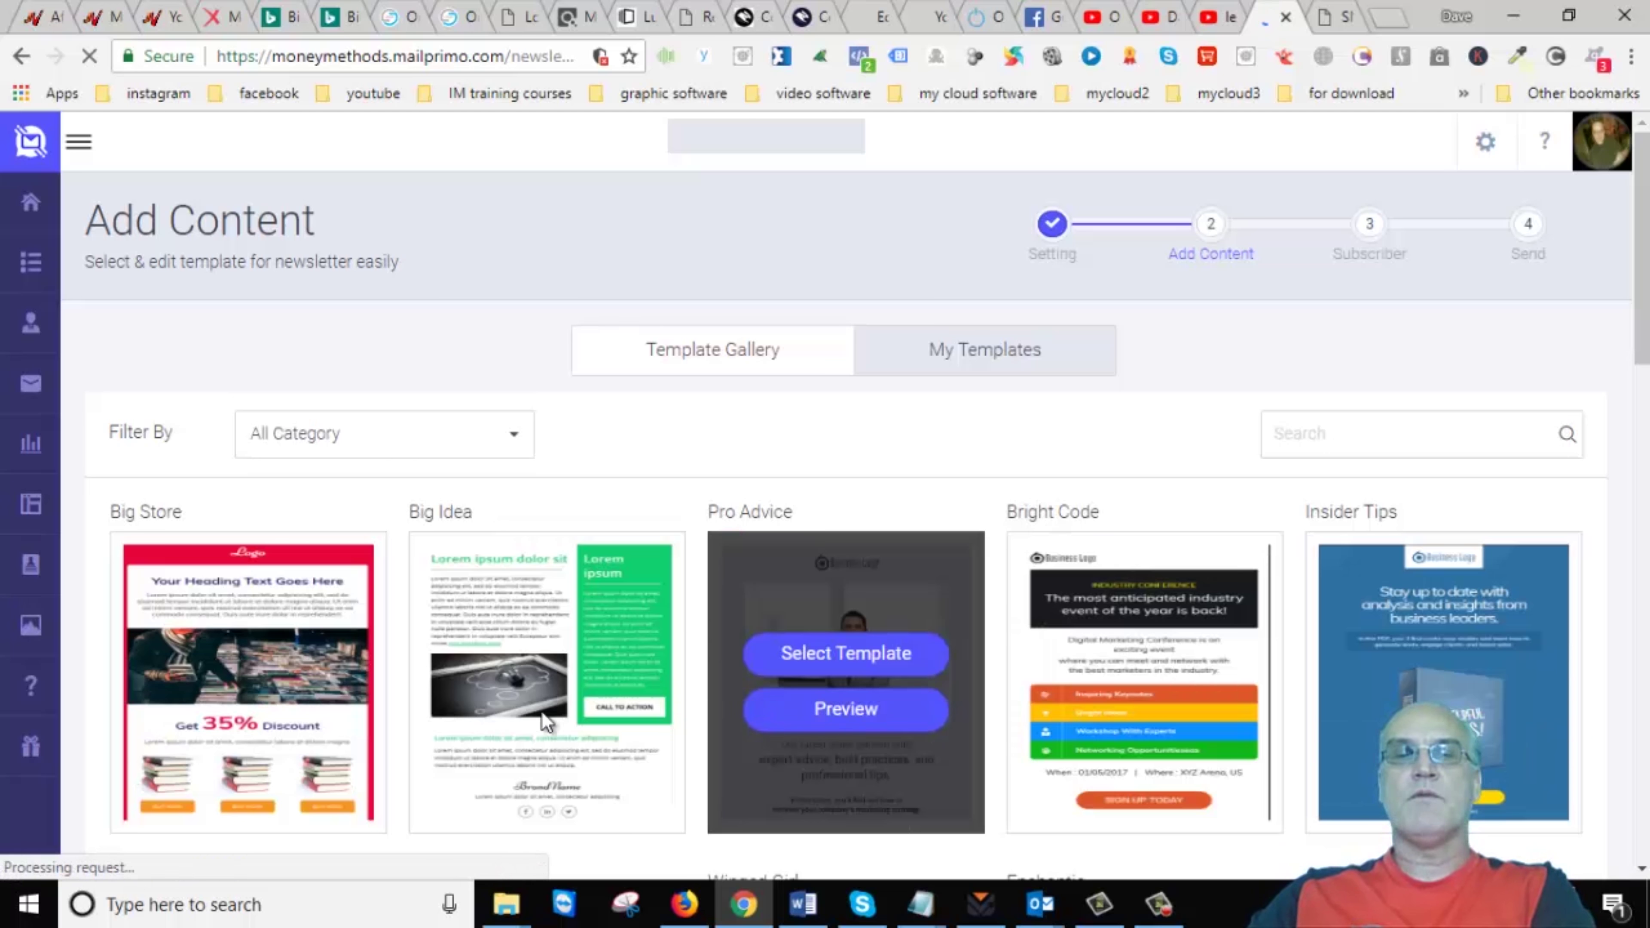
# - Browse the Template Gallery from the first row of newsletter designs to the last and return to the beginning
pyautogui.scroll(-8, 1300, 779)
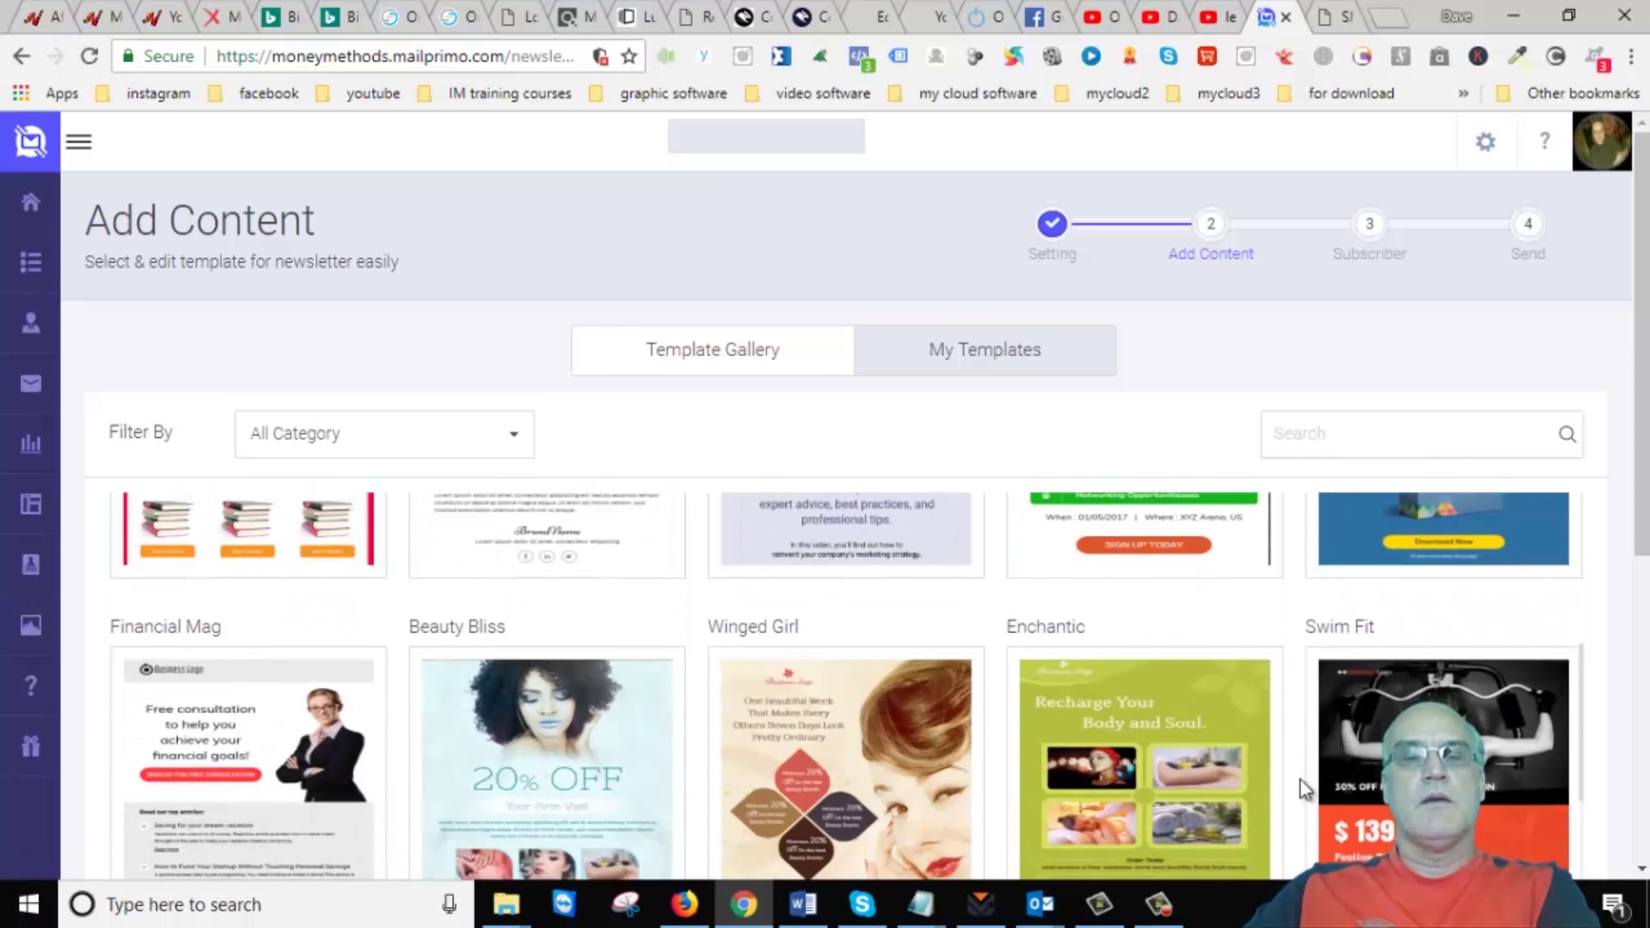
pyautogui.scroll(-5, 1306, 790)
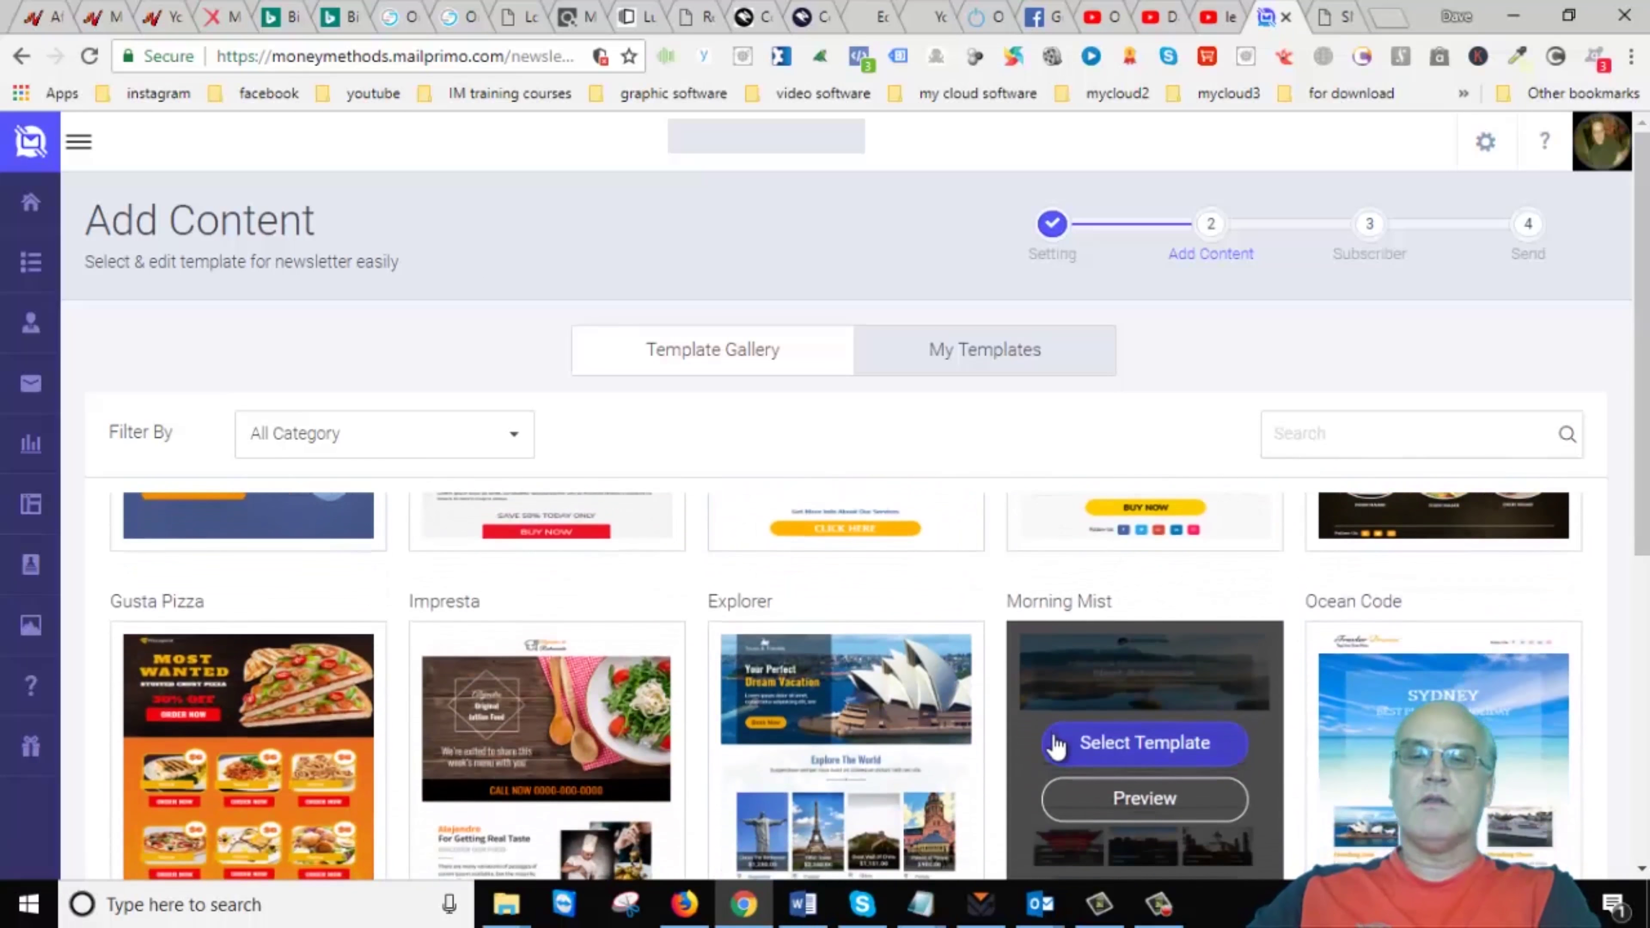
pyautogui.scroll(-7, 1028, 728)
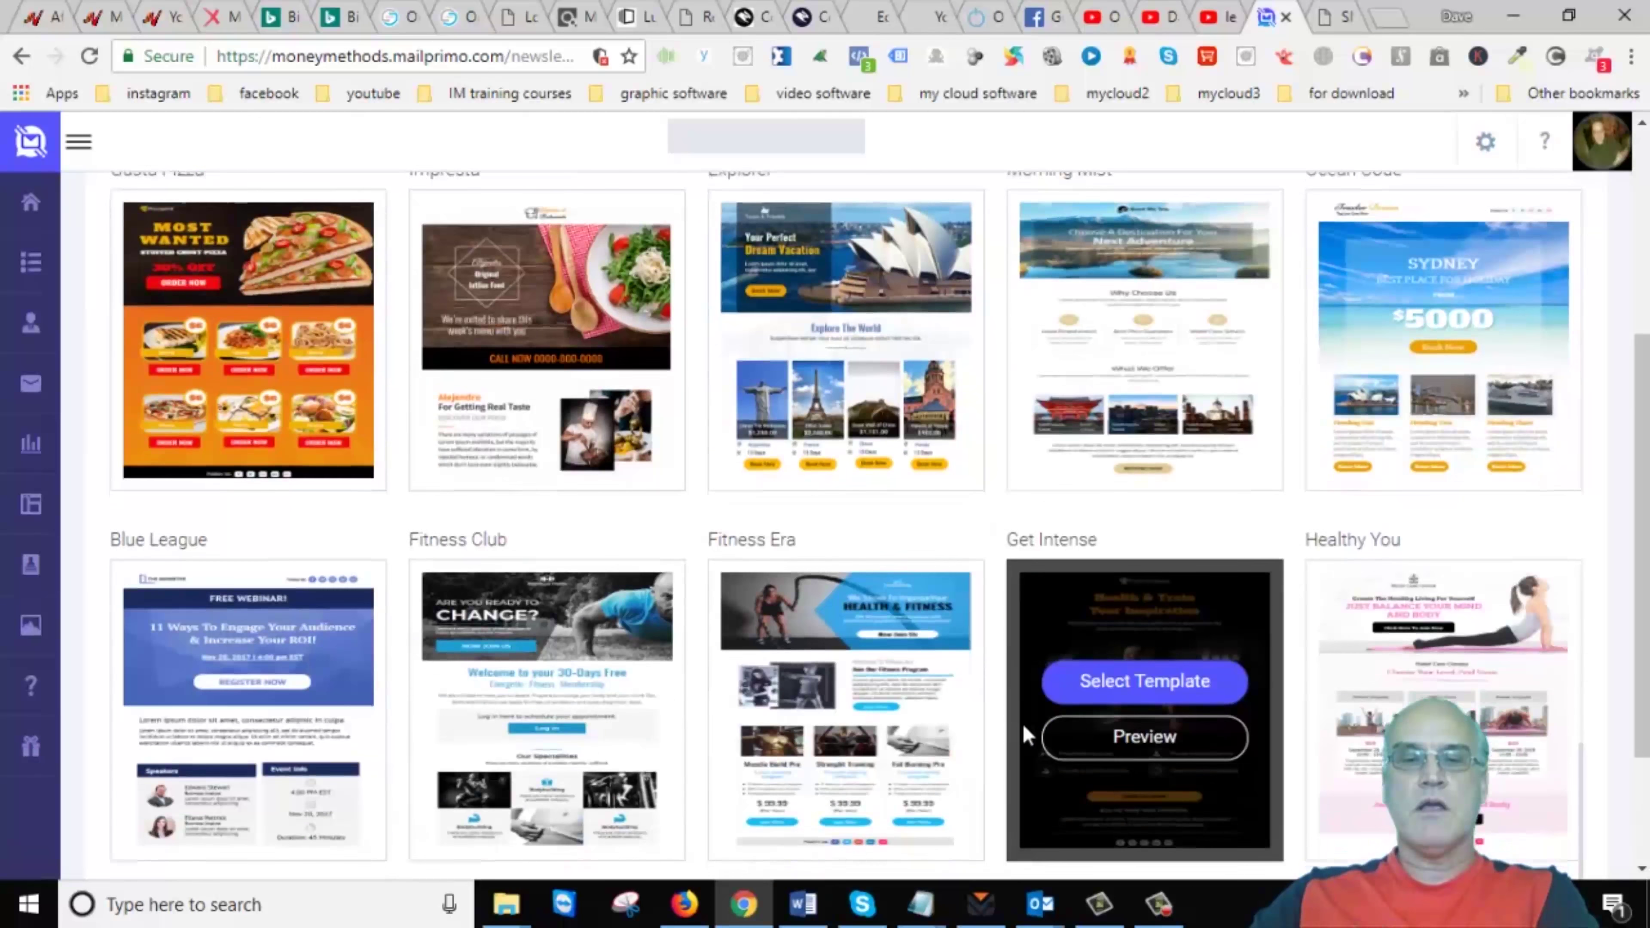
pyautogui.scroll(2, 1026, 726)
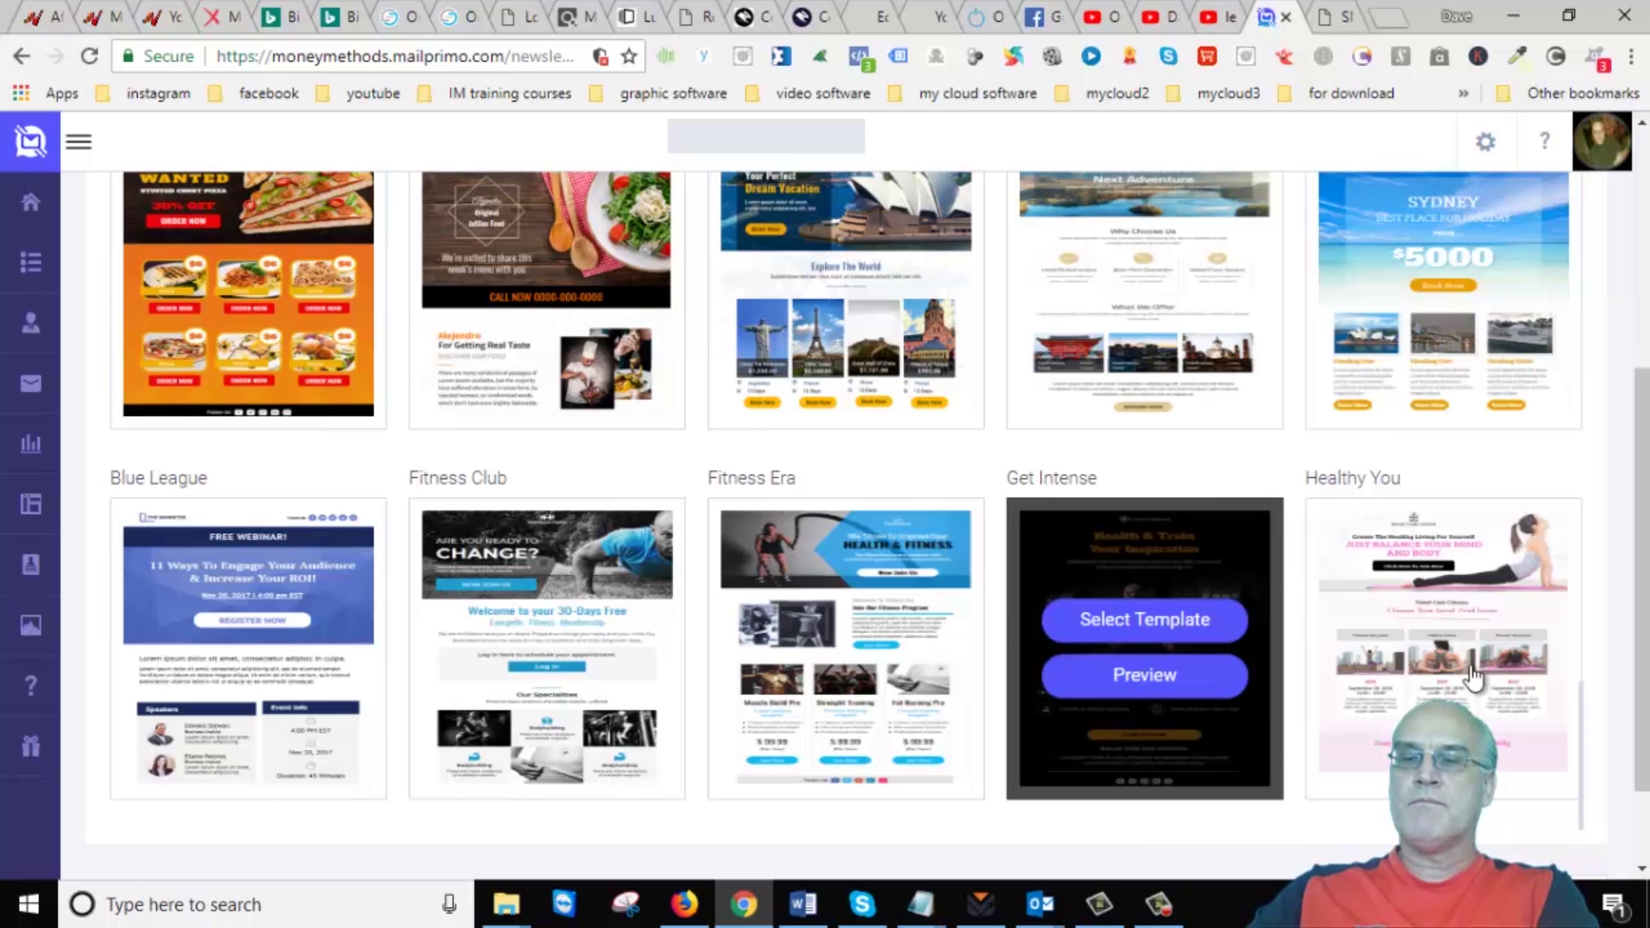
pyautogui.moveTo(299, 682)
pyautogui.scroll(-2, 1113, 635)
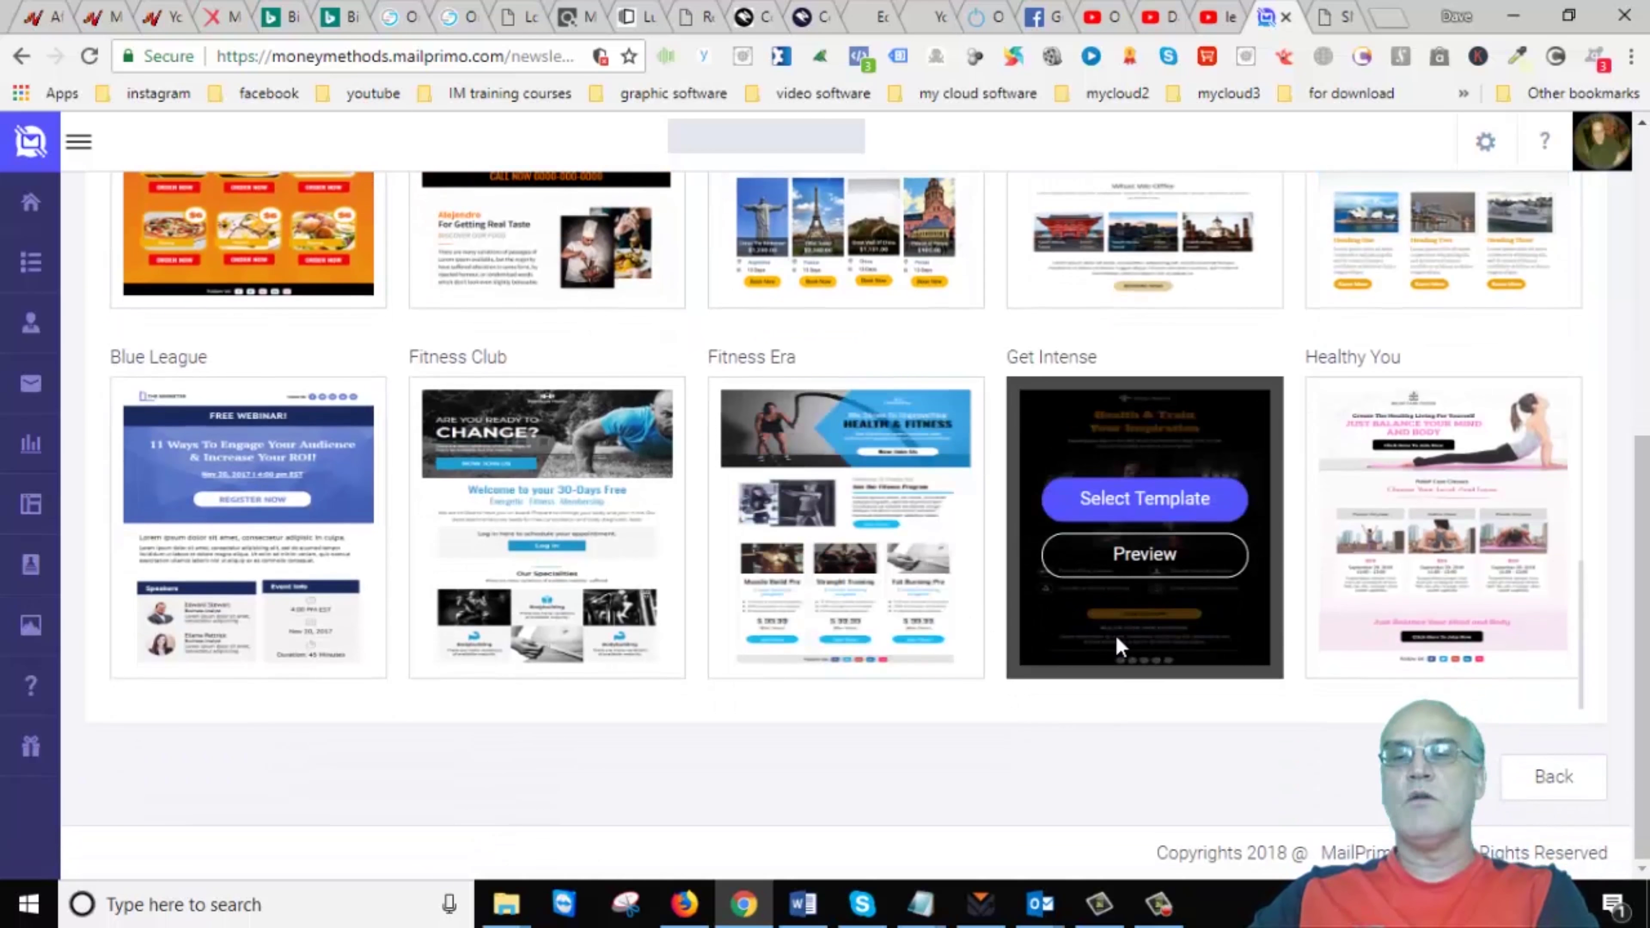
pyautogui.scroll(2, 1137, 646)
pyautogui.scroll(10, 1137, 645)
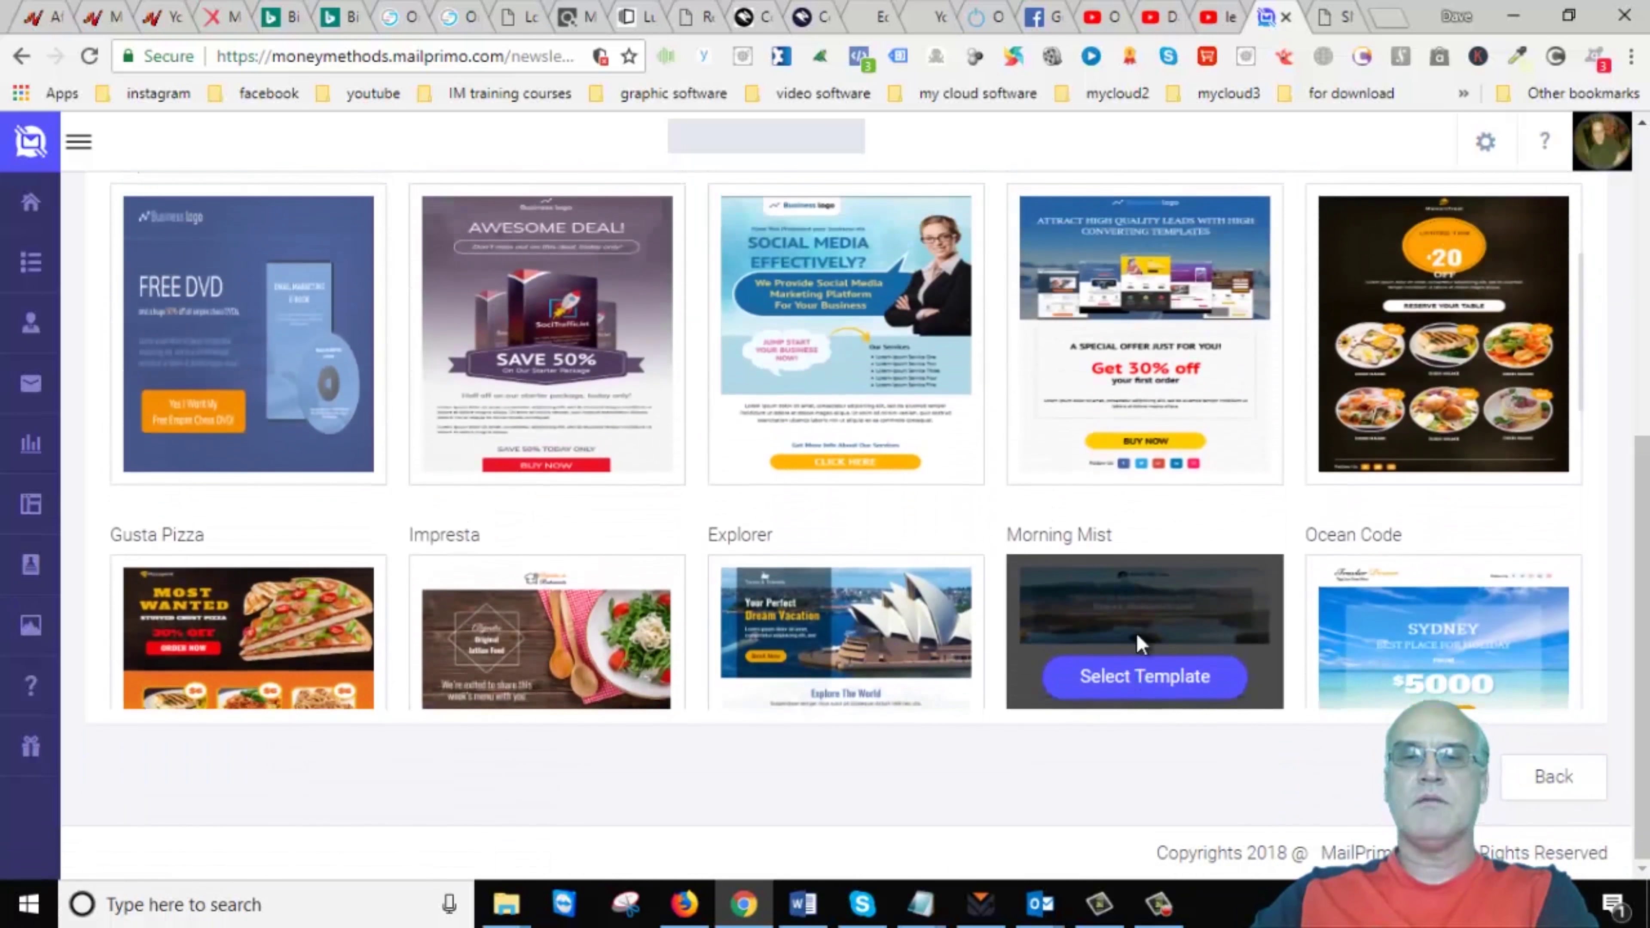
pyautogui.scroll(5, 910, 494)
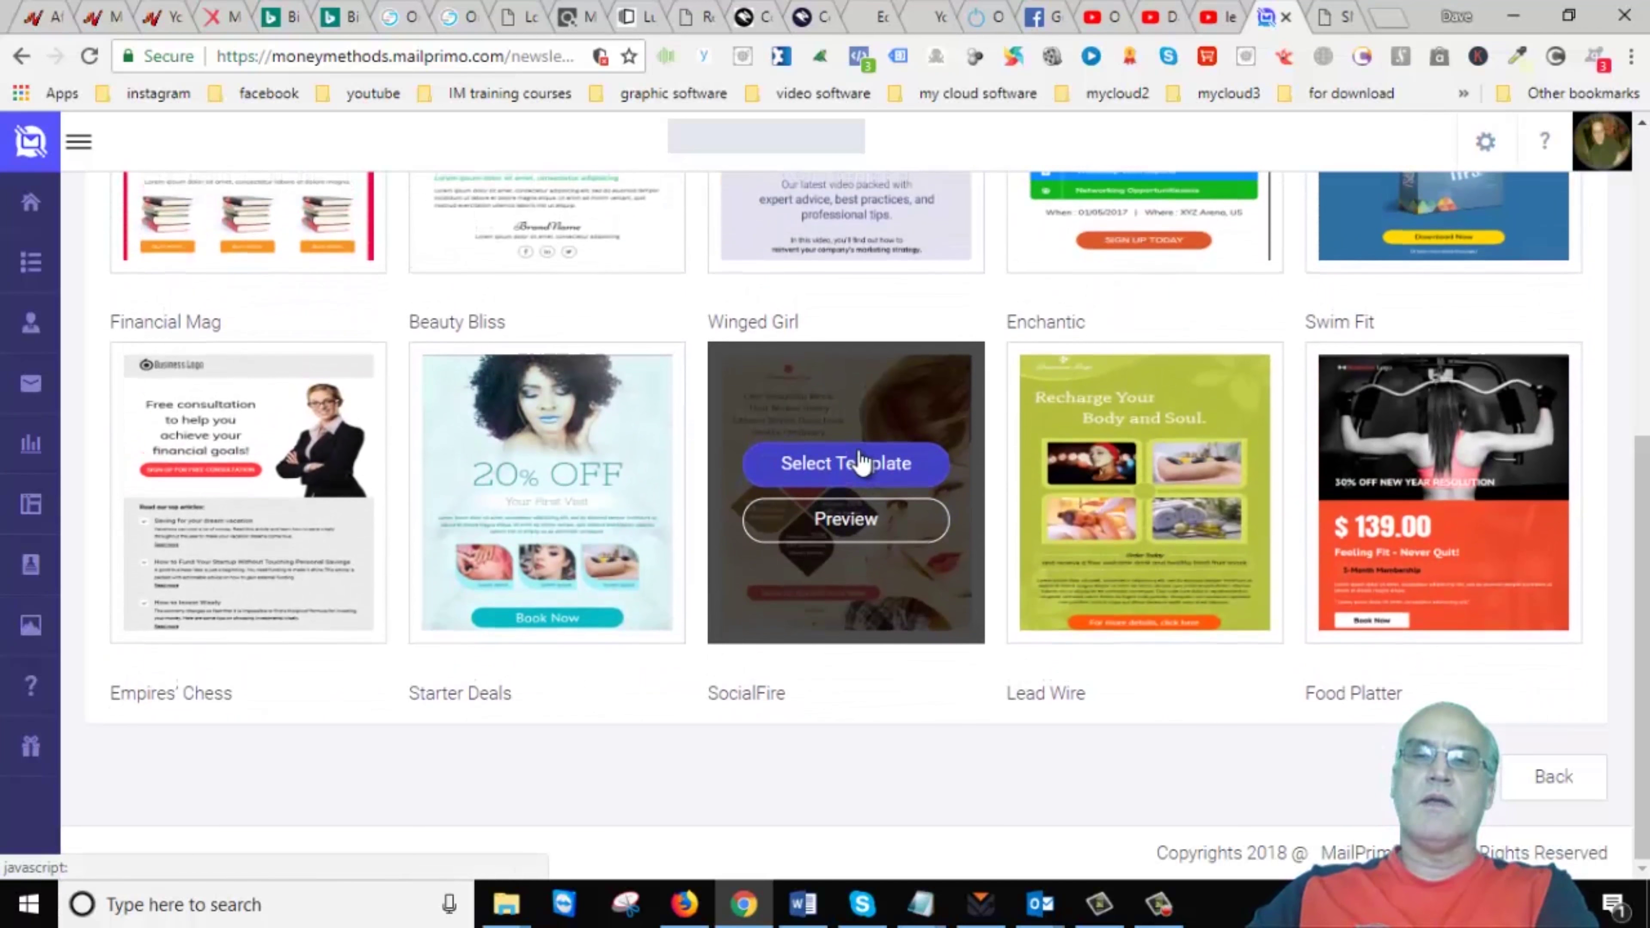
pyautogui.scroll(5, 1111, 416)
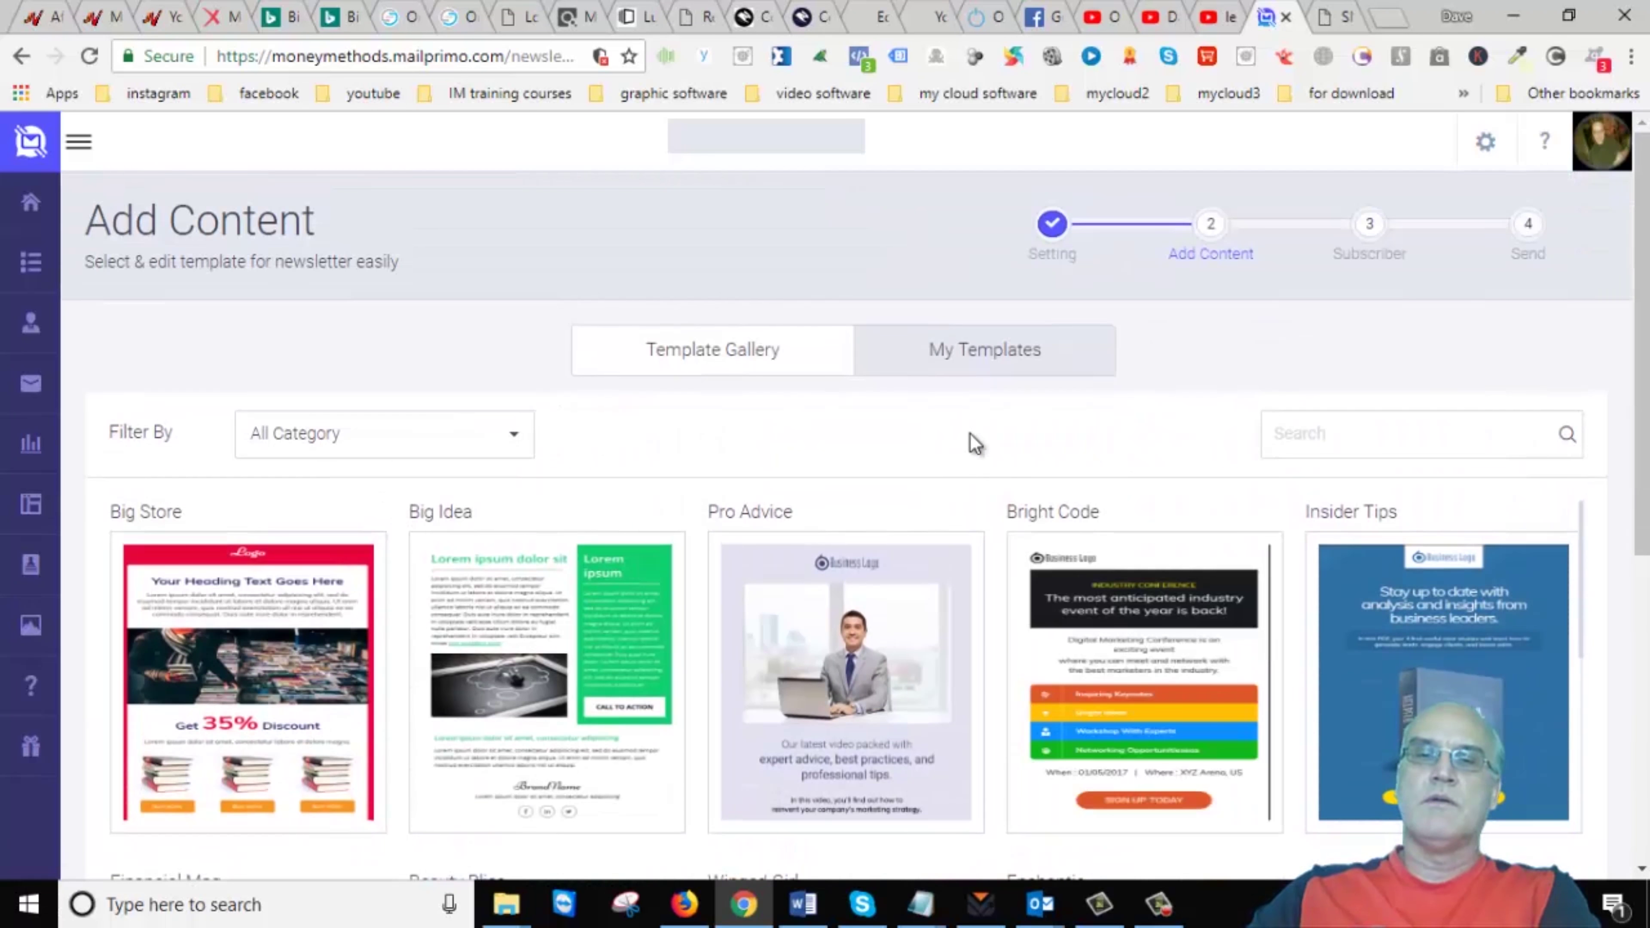
pyautogui.scroll(-3, 458, 559)
pyautogui.scroll(4, 643, 585)
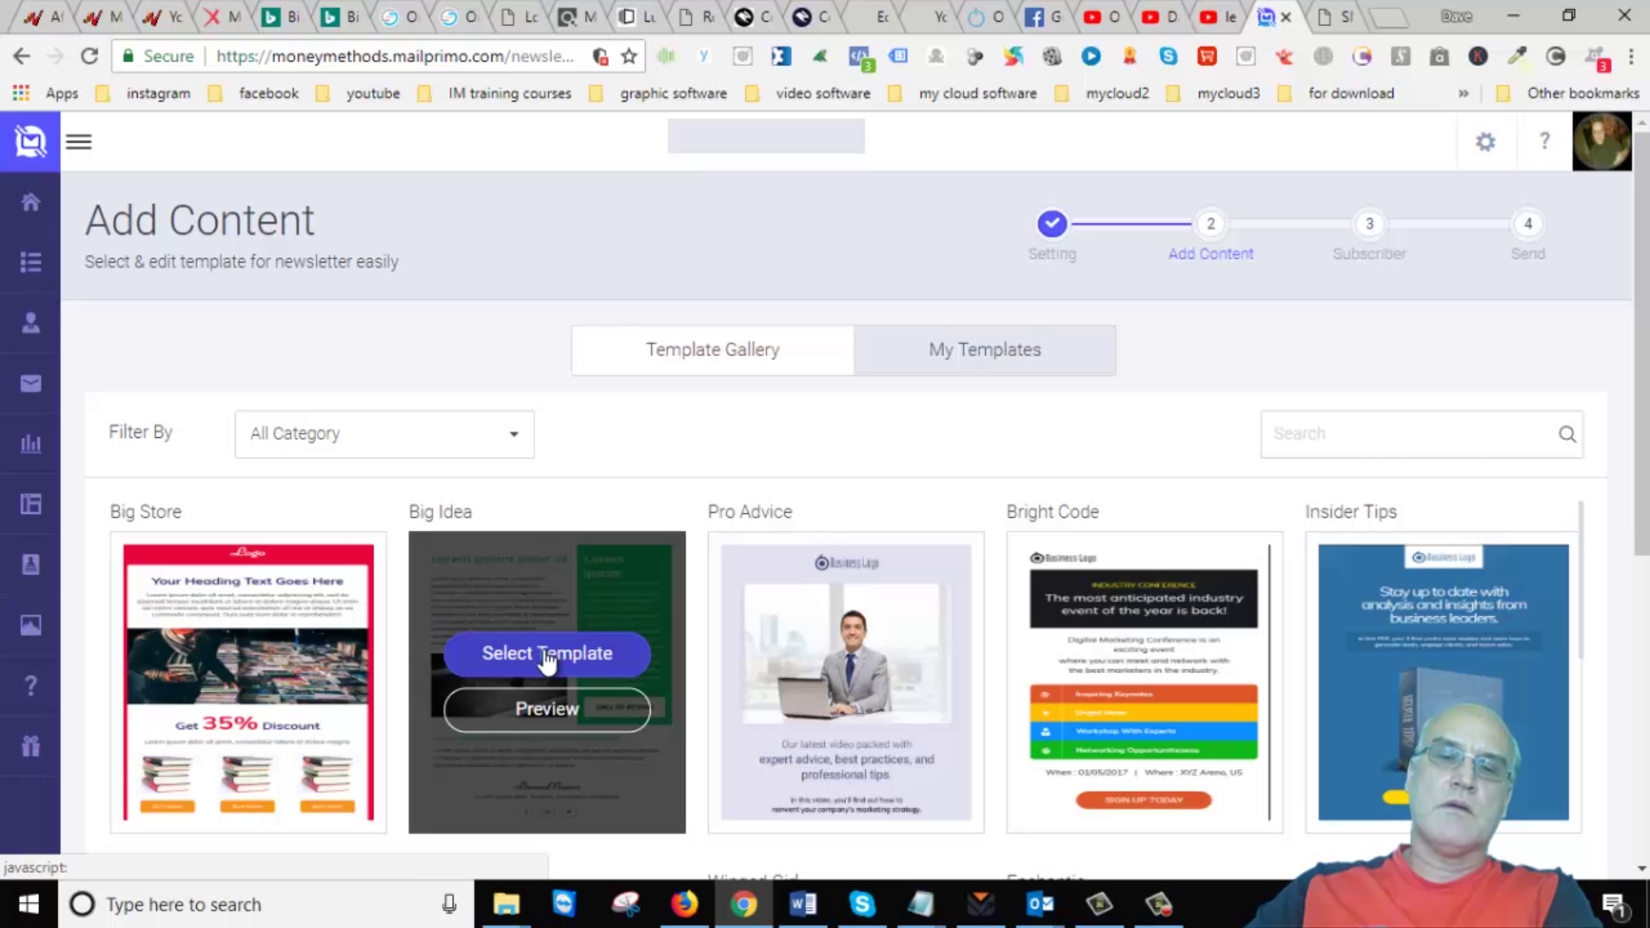
# - Select the Big Idea template and replace "Lorem" in the white section's main heading with "Tester"
pyautogui.click(545, 651)
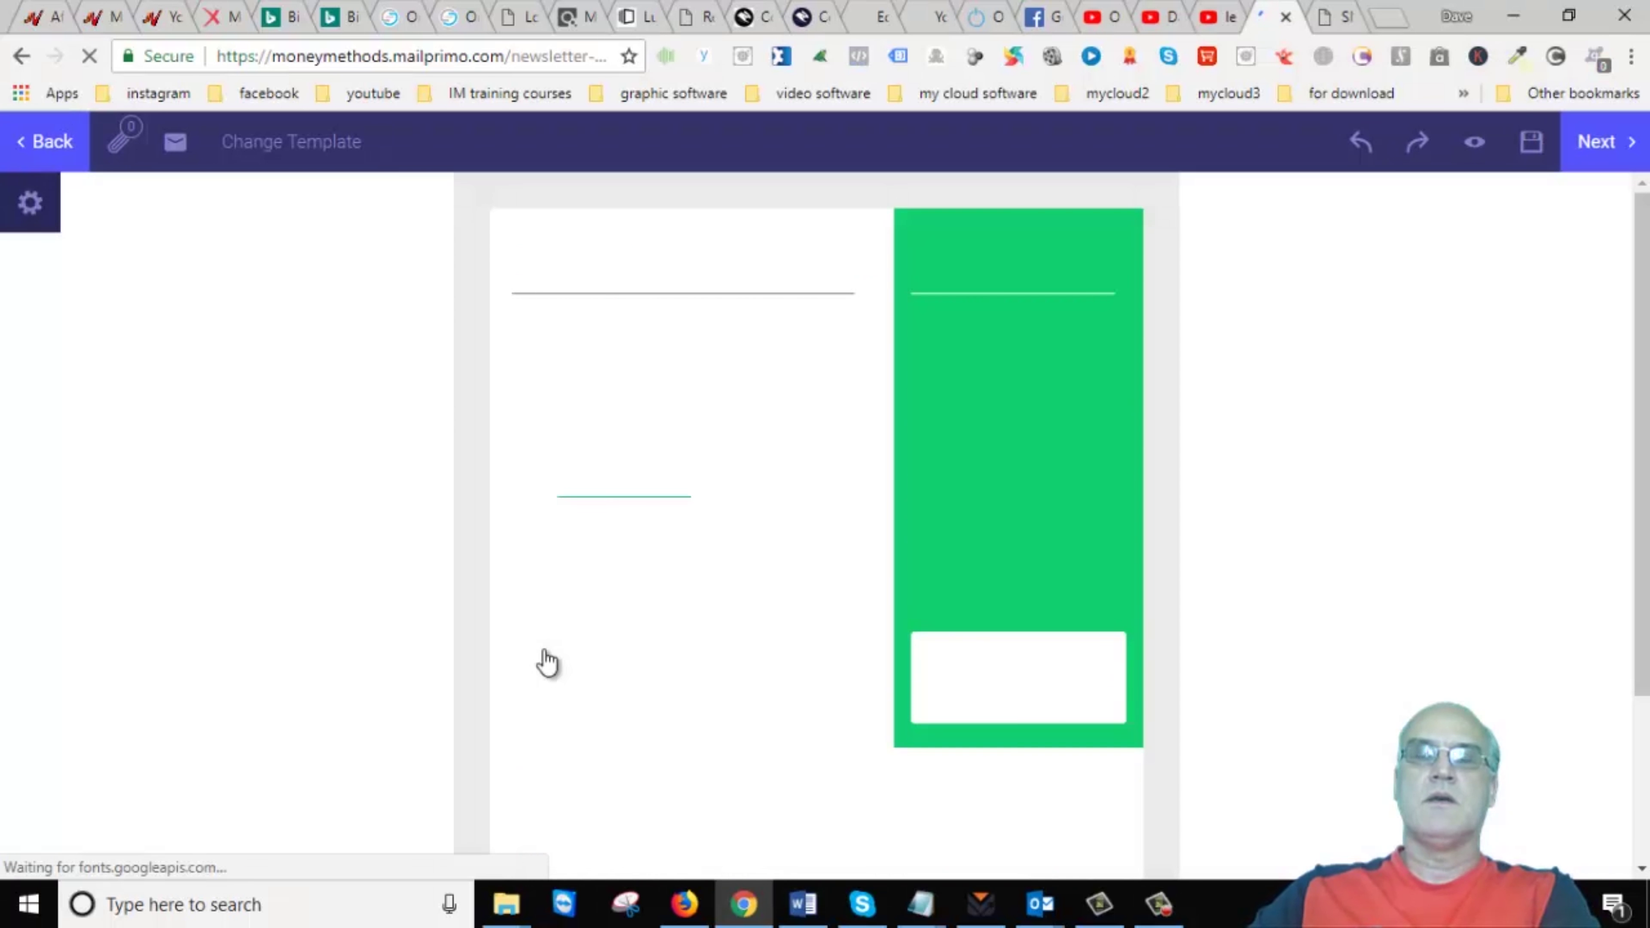
pyautogui.moveTo(614, 258); pyautogui.dragTo(512, 259)
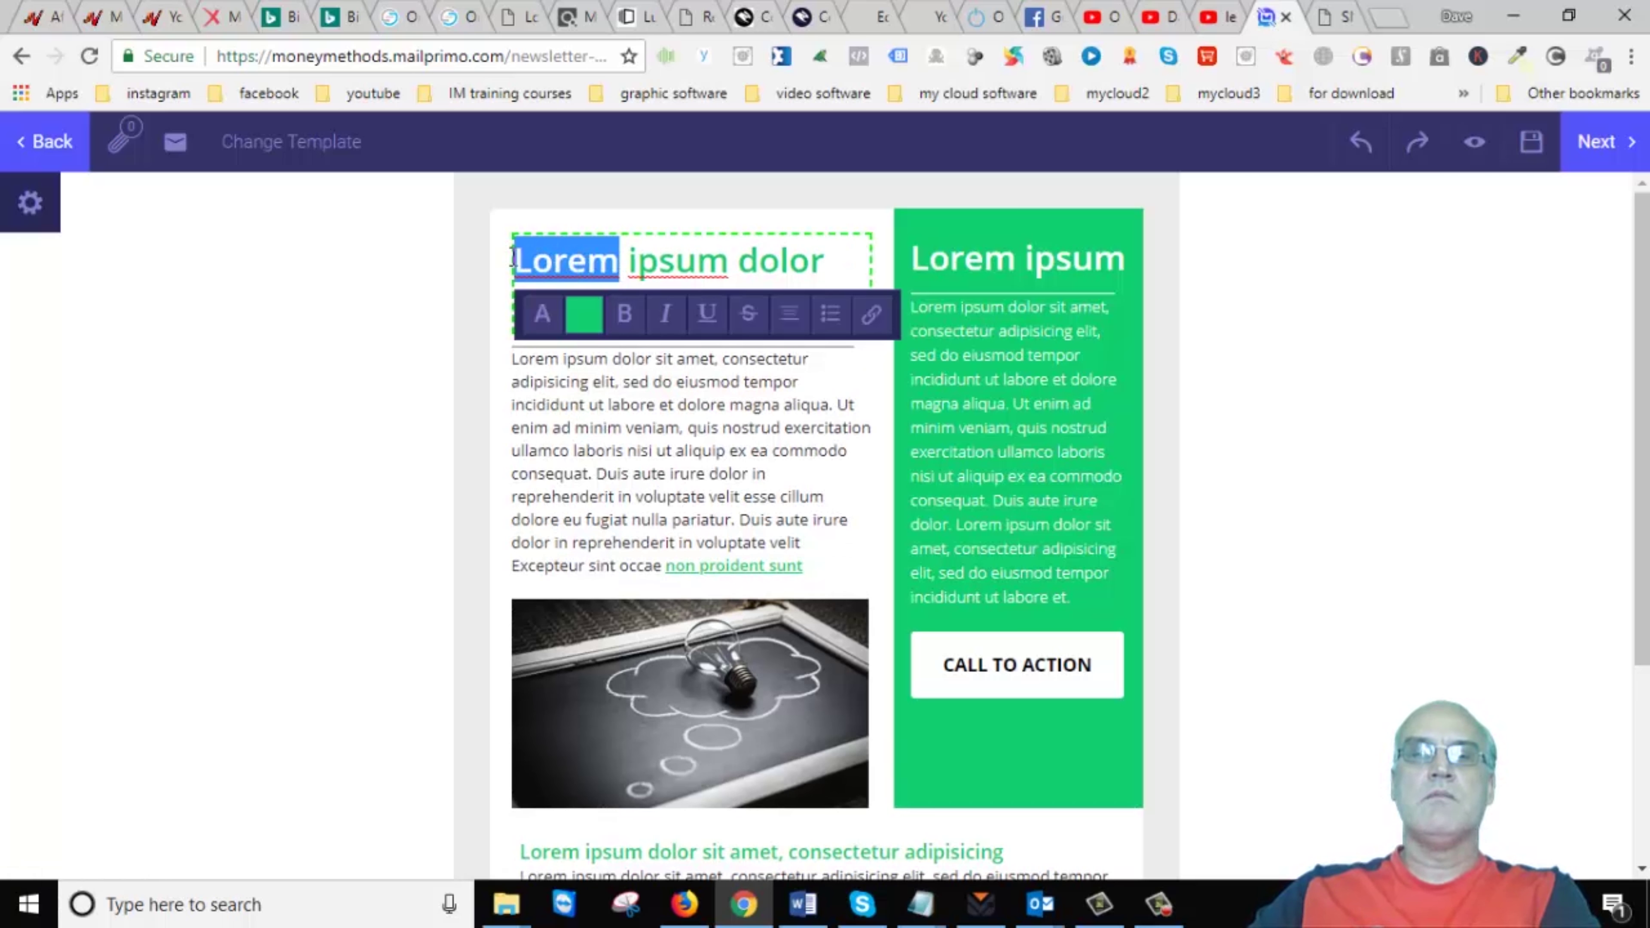
pyautogui.write('Teste')
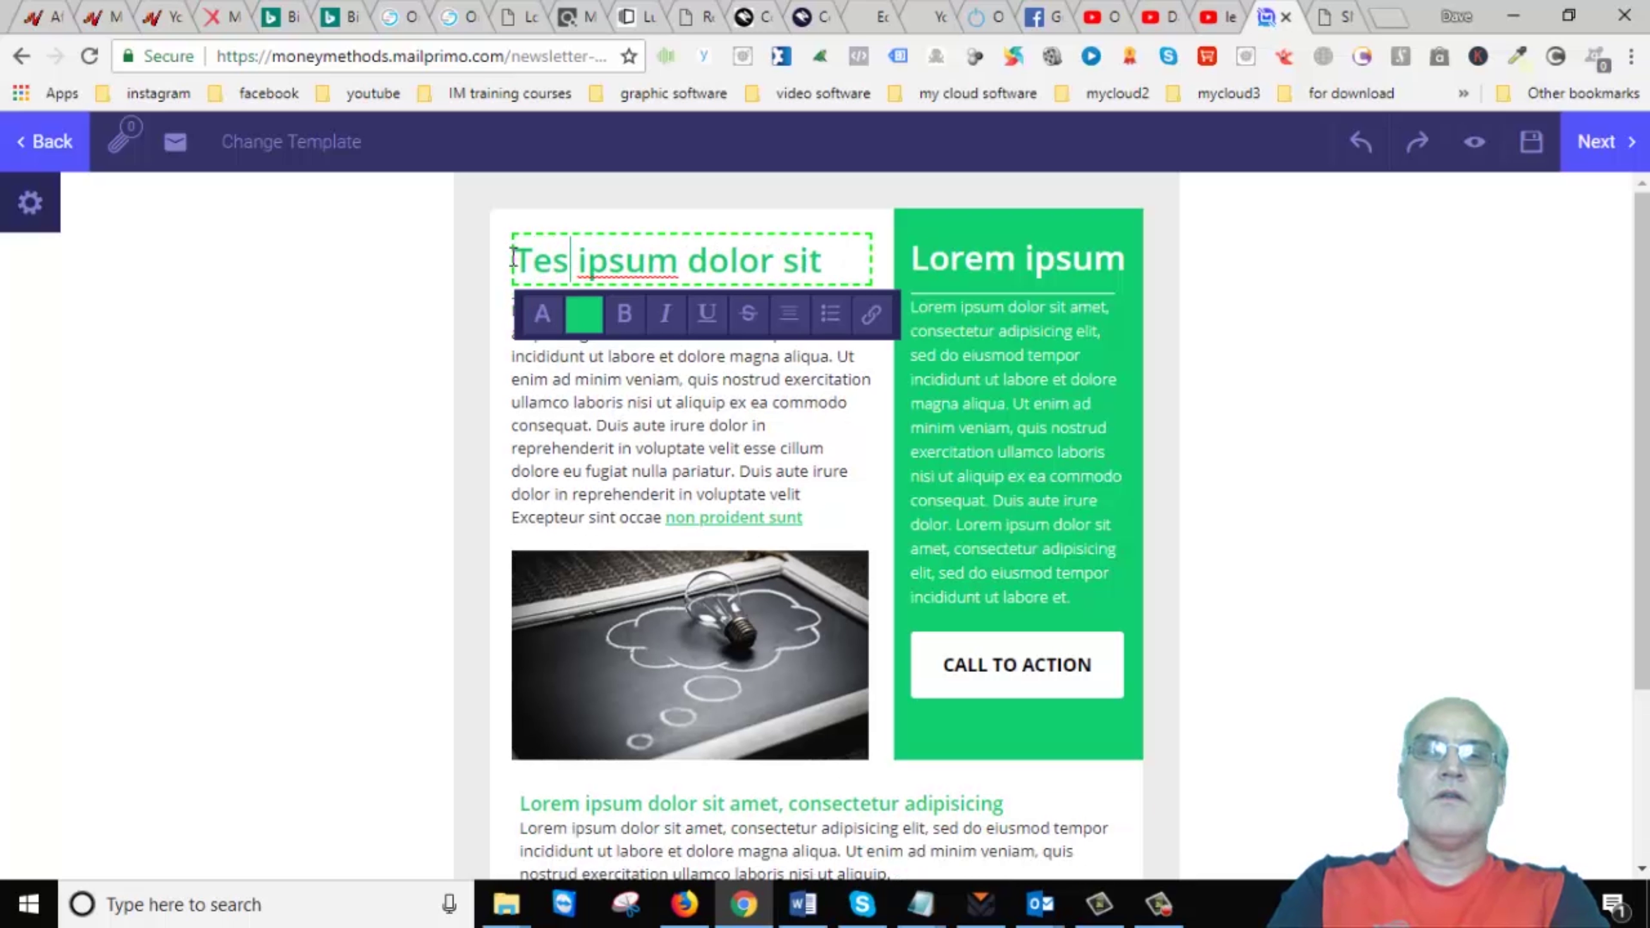
pyautogui.write('r')
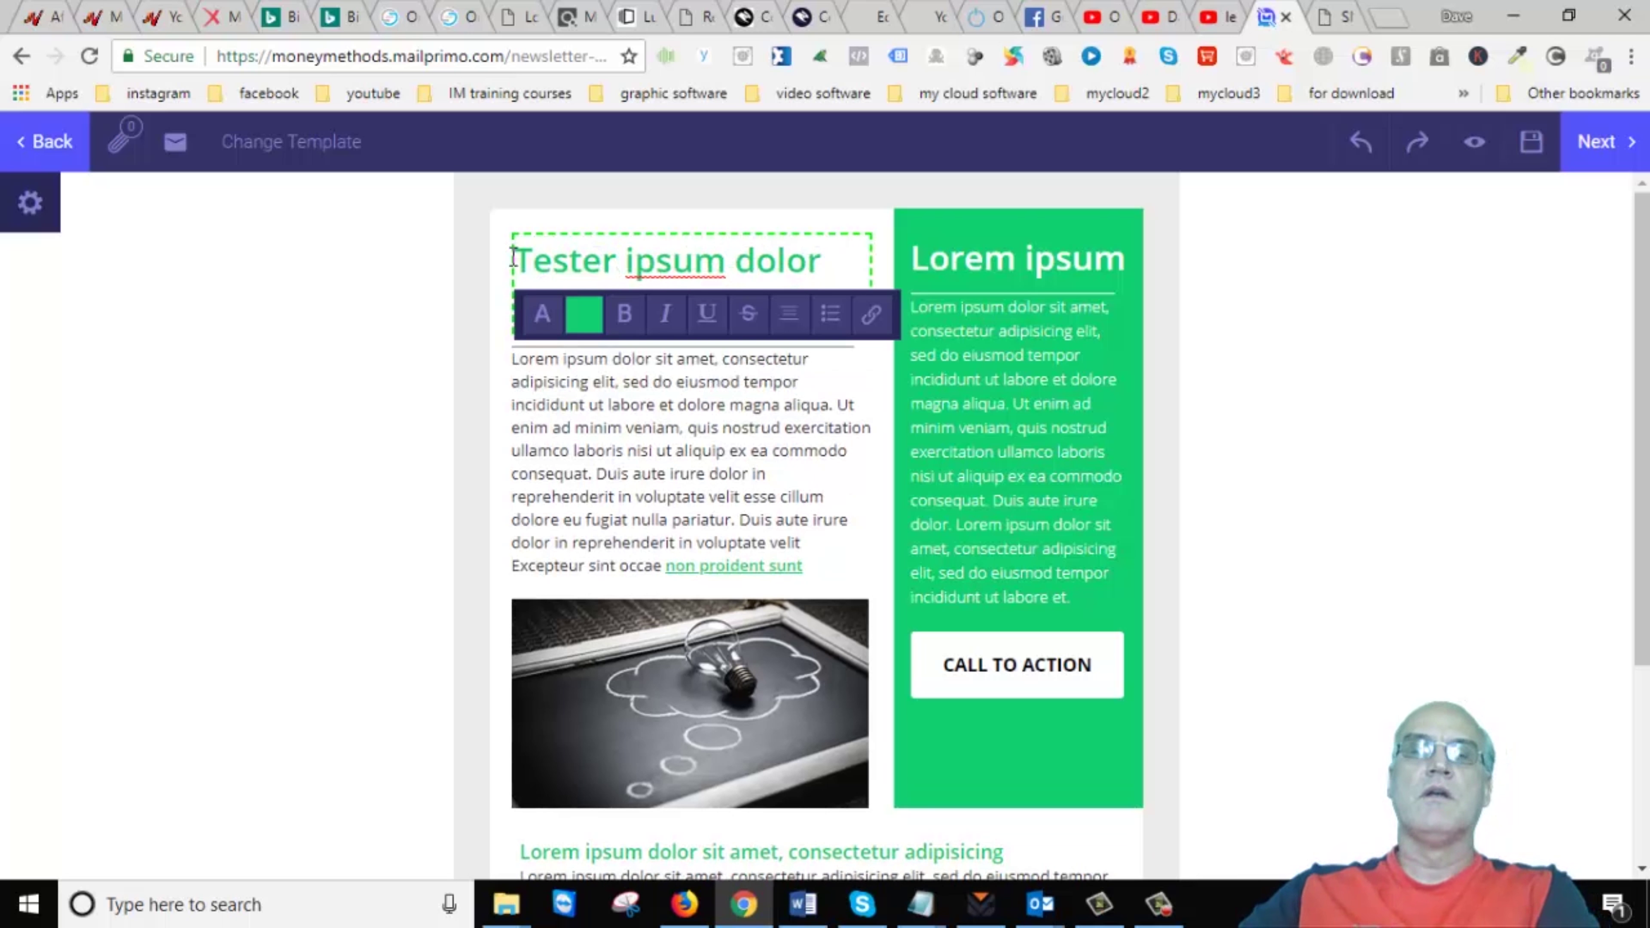
pyautogui.click(1359, 377)
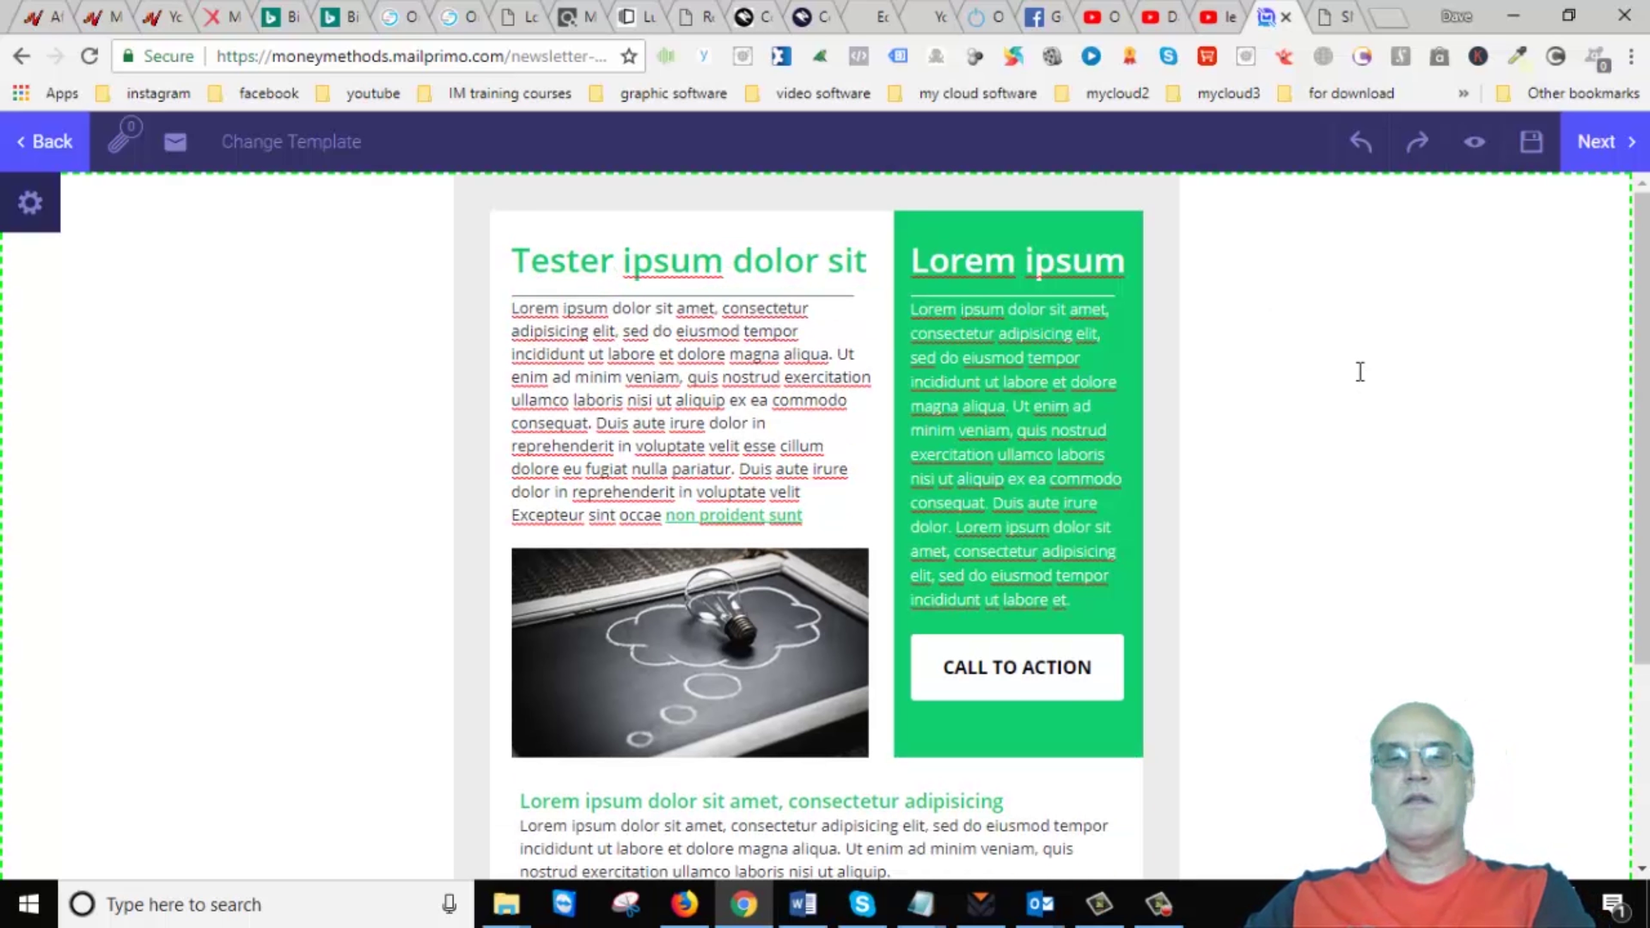
# - Look over the edited Big Idea template from its main headings down to the social links and back
pyautogui.scroll(-4, 626, 273)
pyautogui.scroll(3, 637, 311)
pyautogui.scroll(1, 638, 338)
pyautogui.scroll(-4, 776, 342)
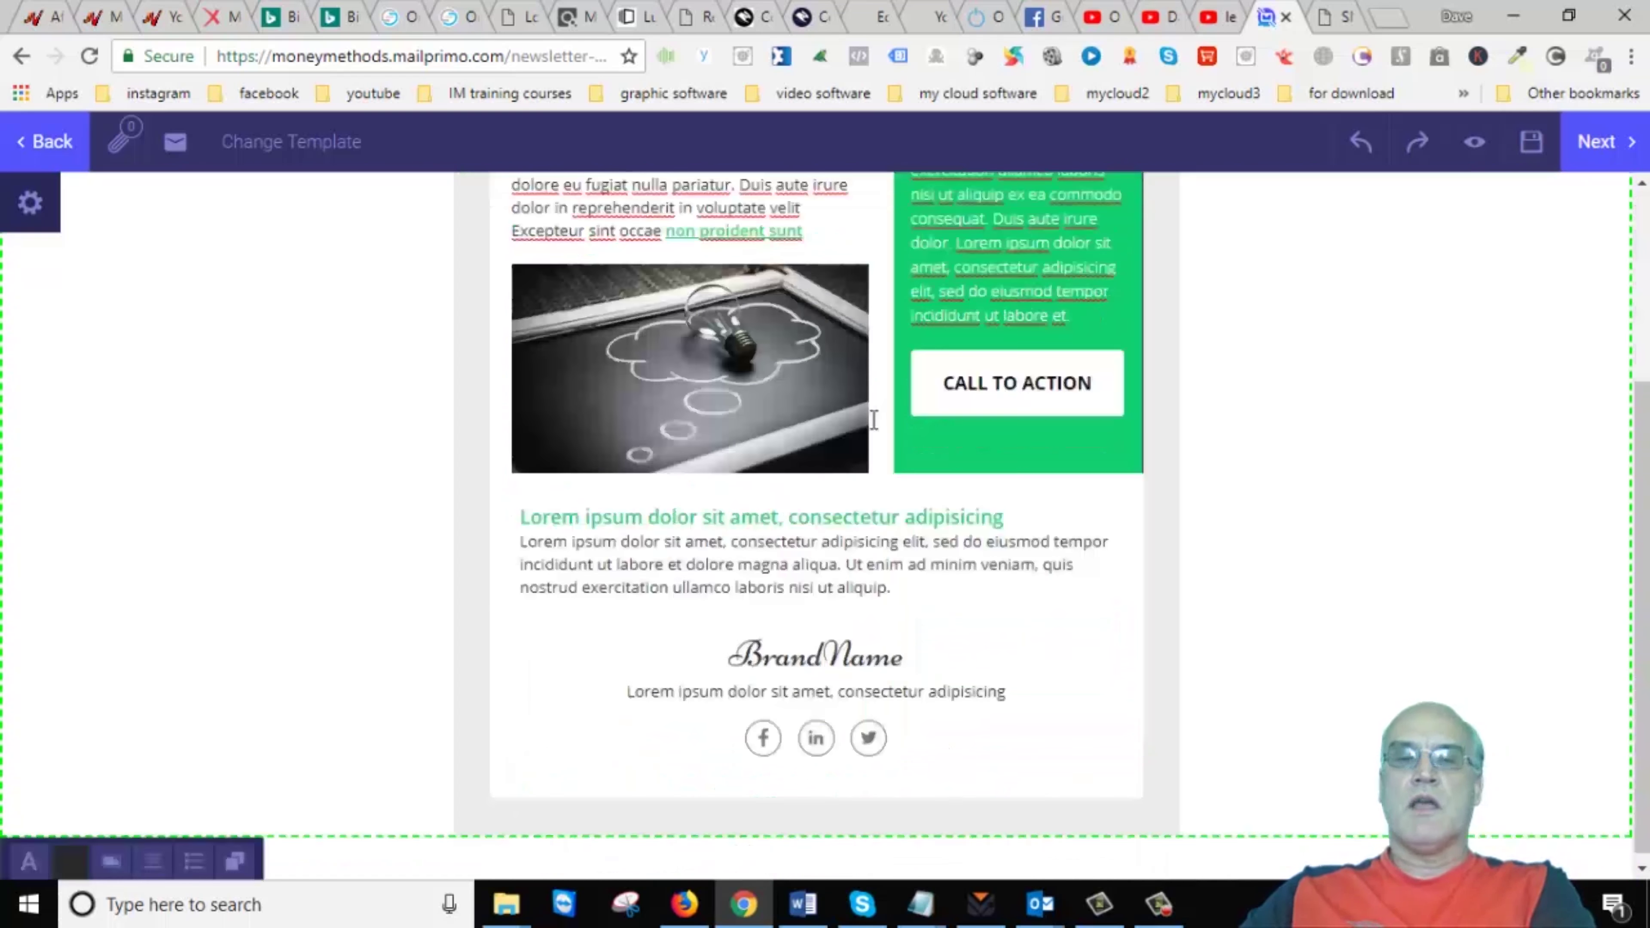
pyautogui.scroll(1, 1051, 553)
pyautogui.scroll(5, 1052, 553)
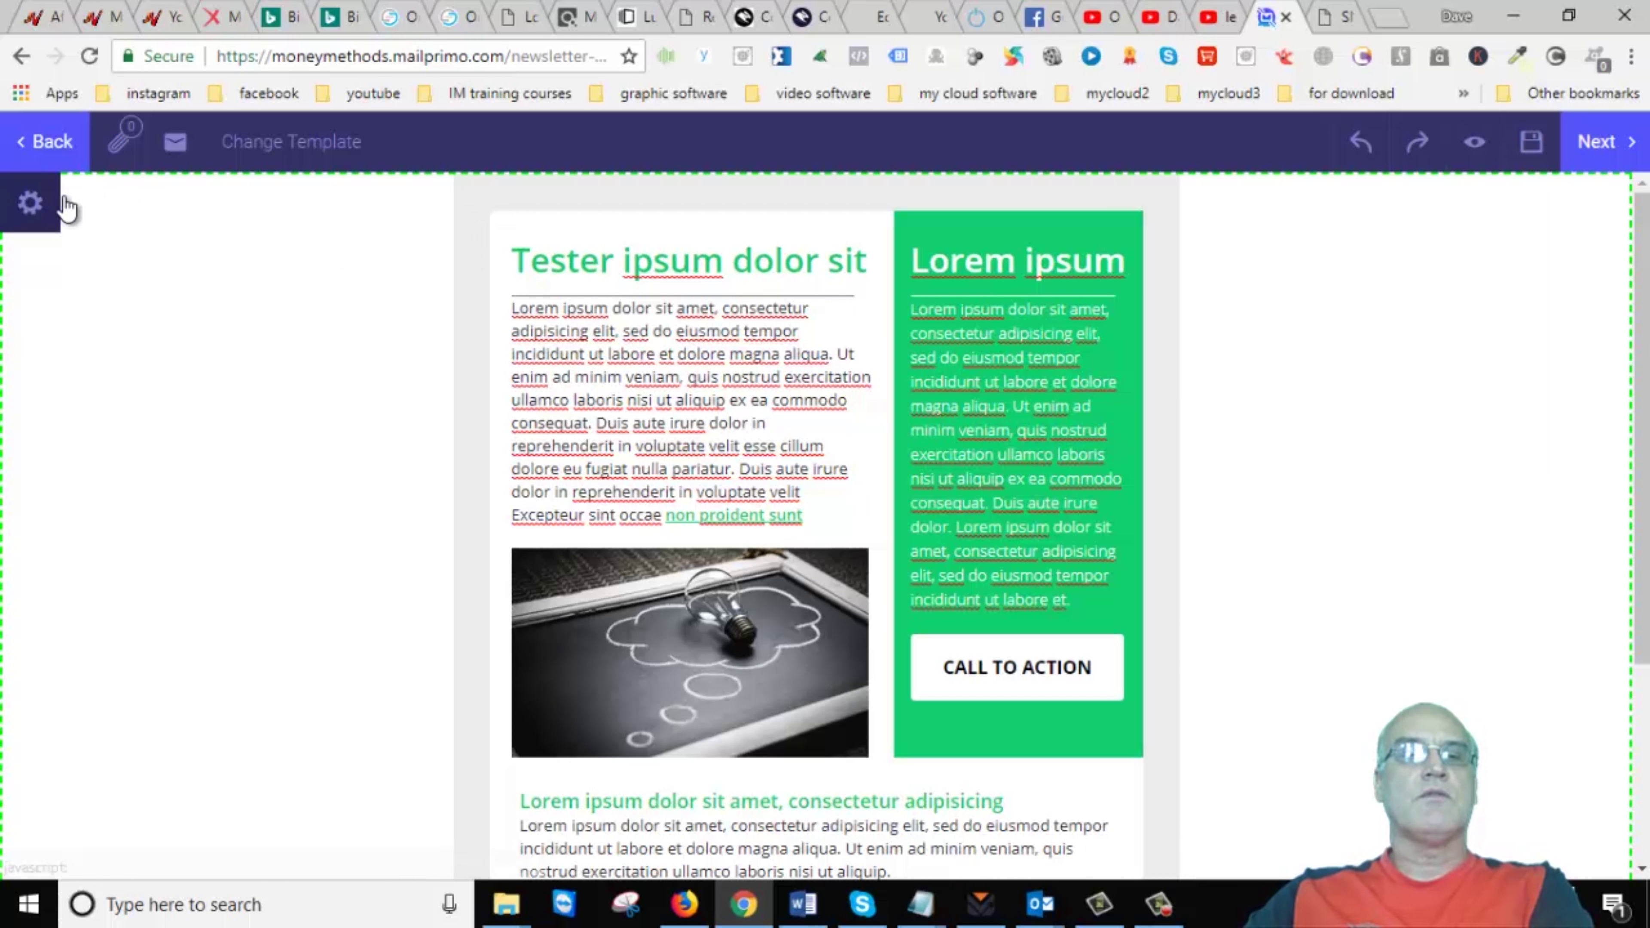
# - In the Design settings, hide Block 1, Image, Block 2, Block 3, Heading, Text 1 and Social Links
pyautogui.click(35, 221)
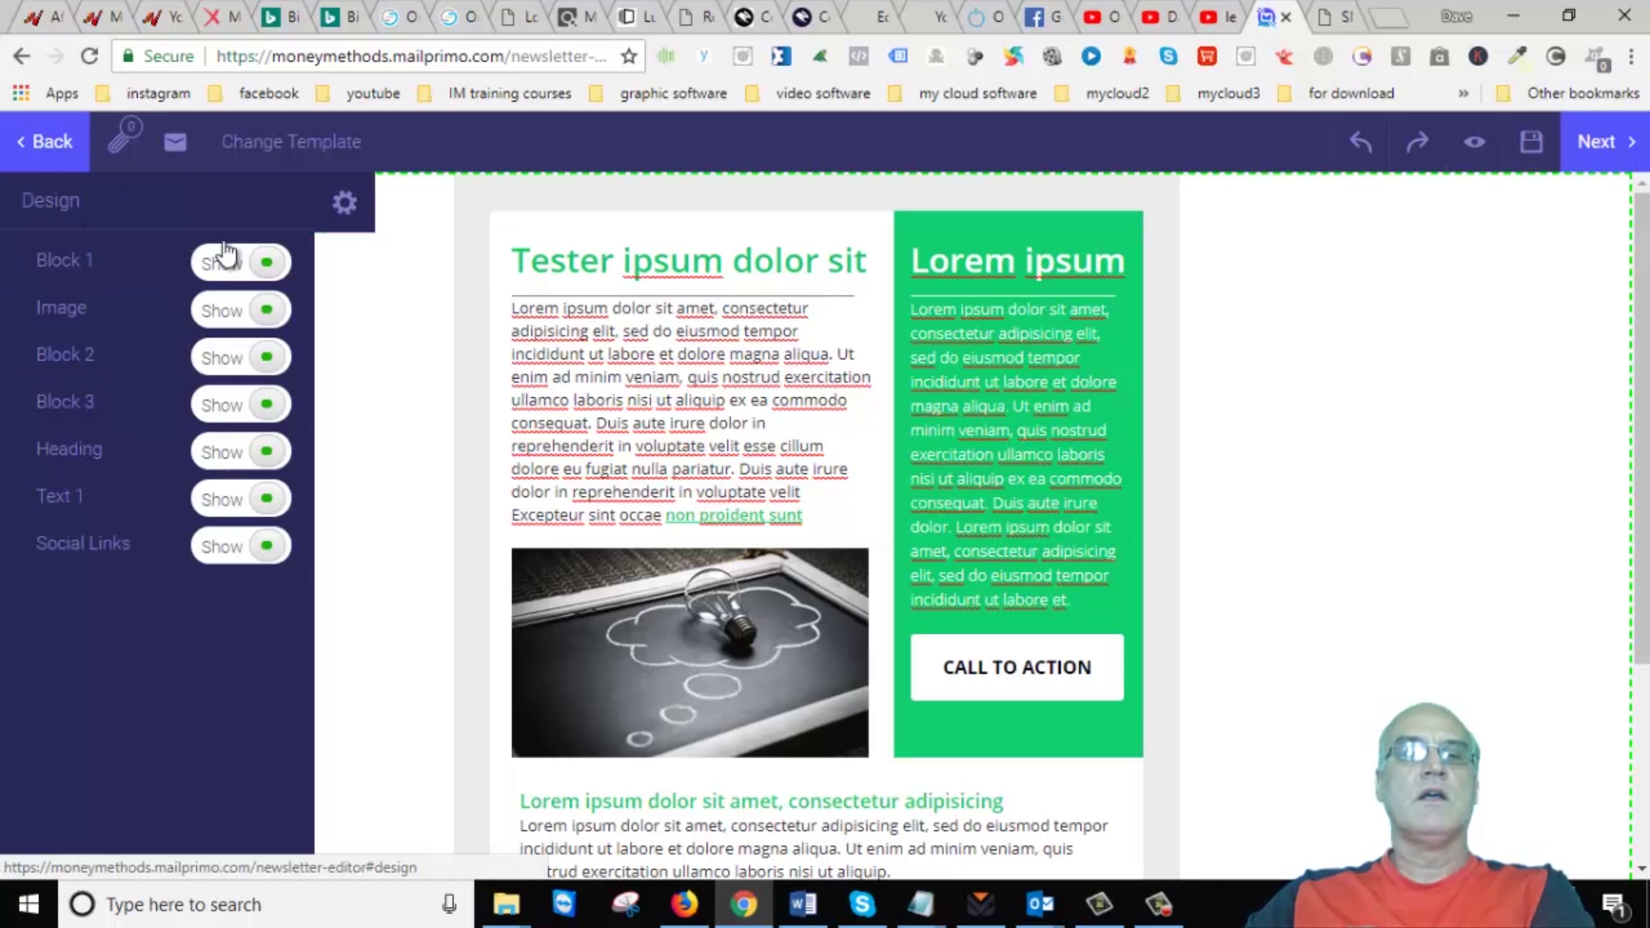
pyautogui.click(270, 266)
pyautogui.click(267, 311)
pyautogui.click(267, 357)
pyautogui.click(268, 405)
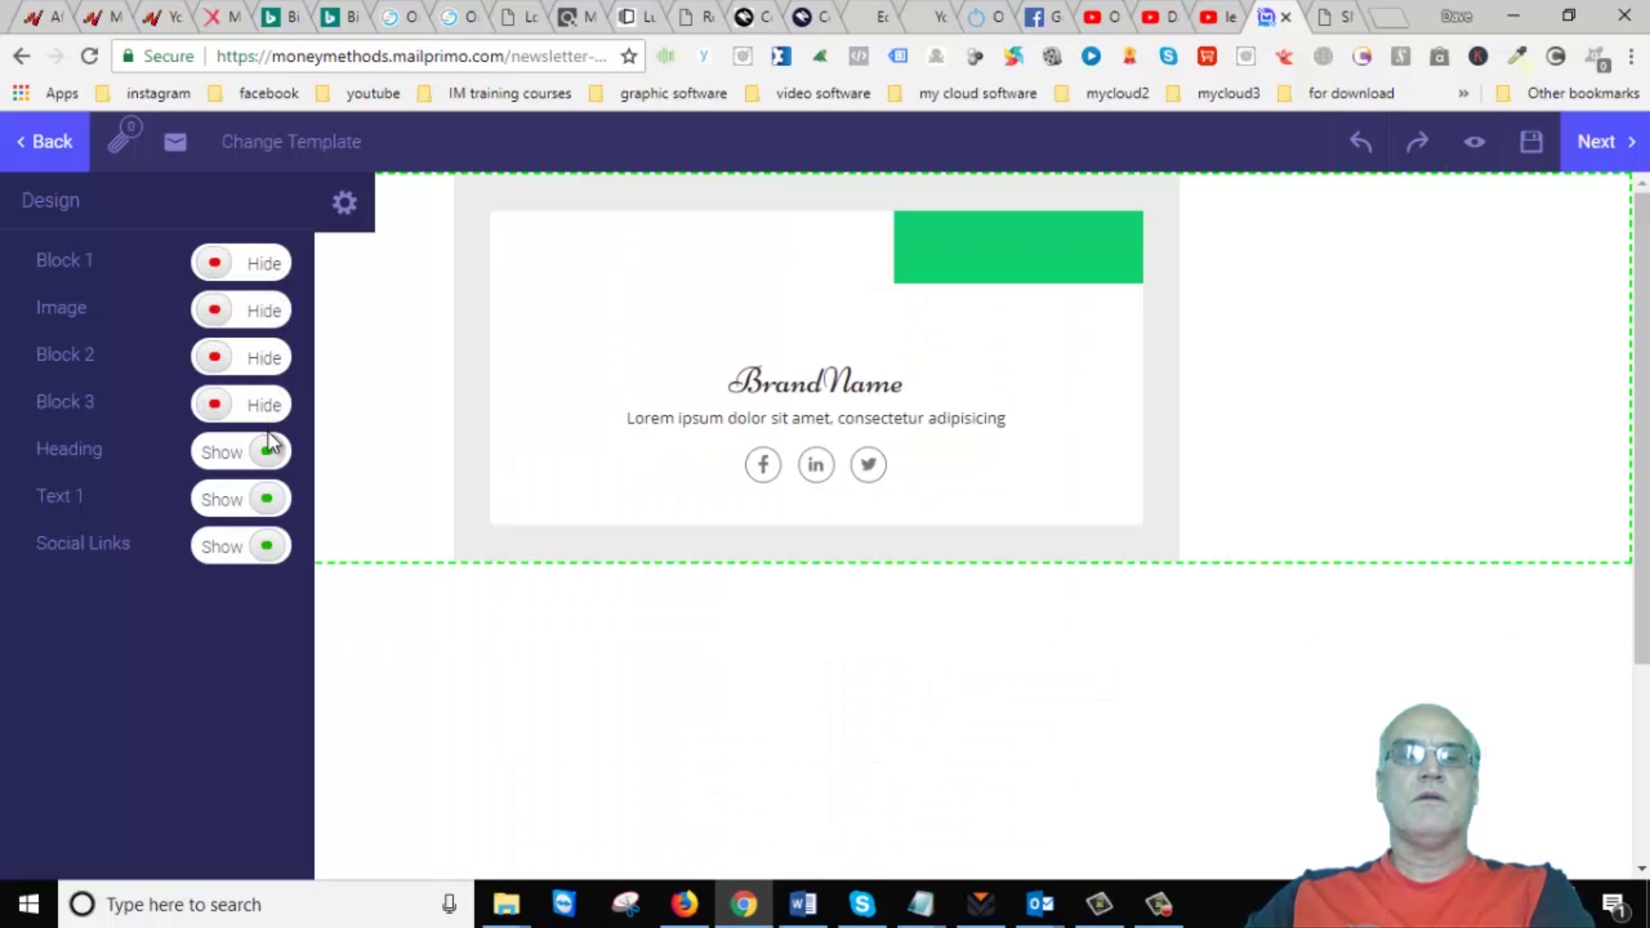
pyautogui.click(266, 451)
pyautogui.click(266, 498)
pyautogui.click(268, 545)
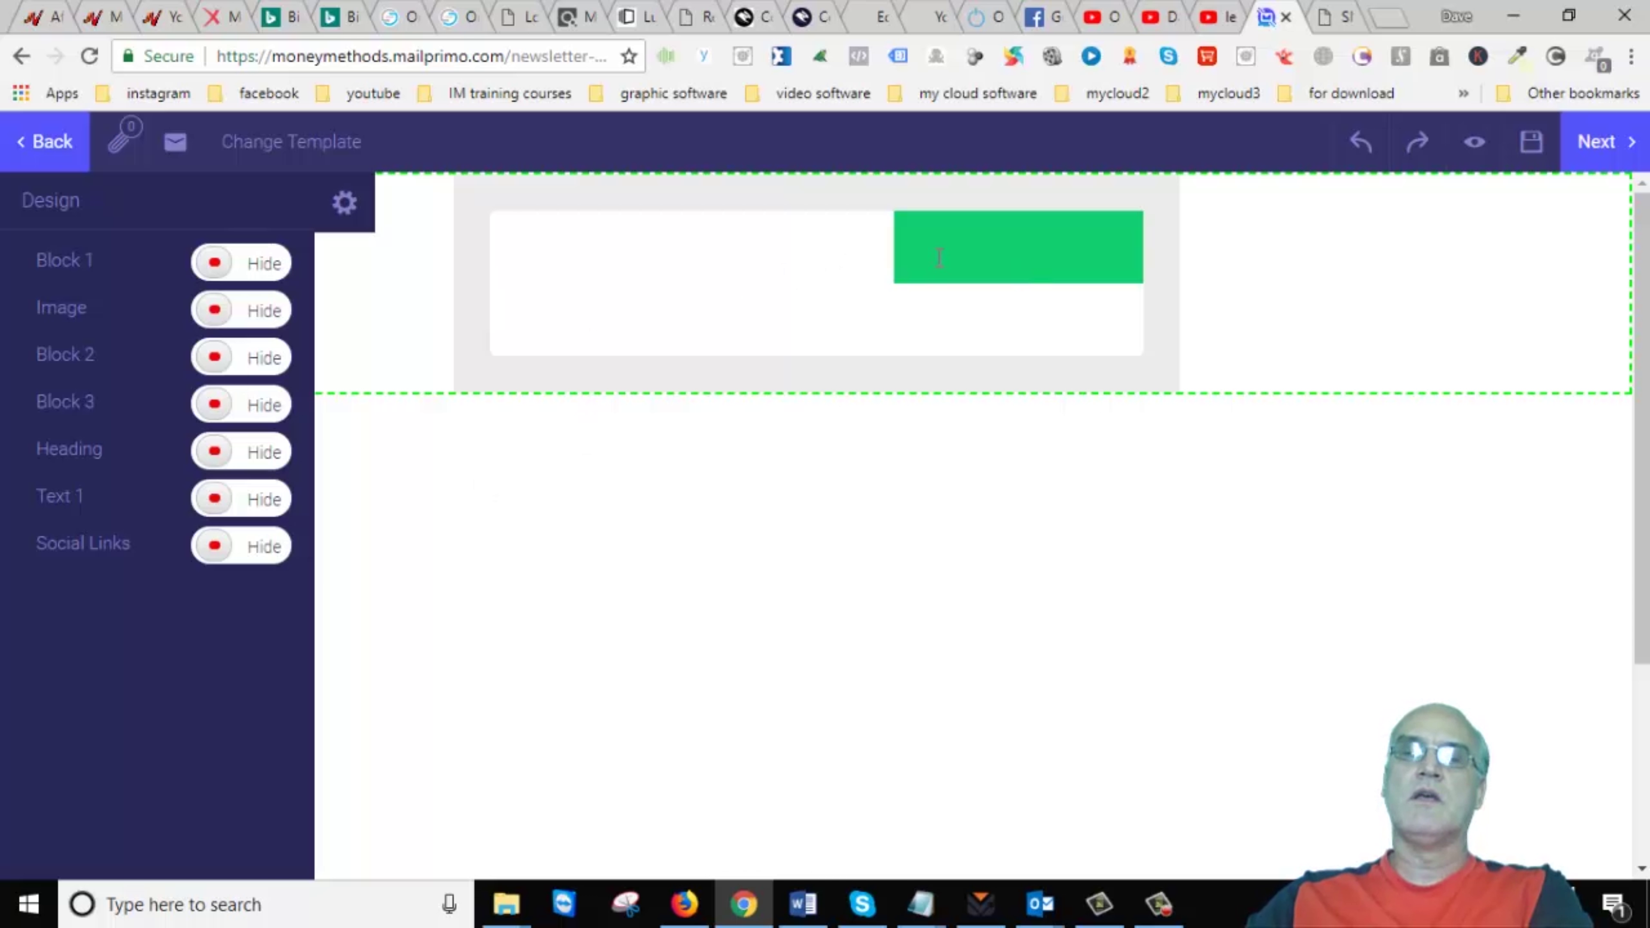
# - Inspect the emptied template's green area, white areas and grey outer container for available editing options
pyautogui.click(1040, 234)
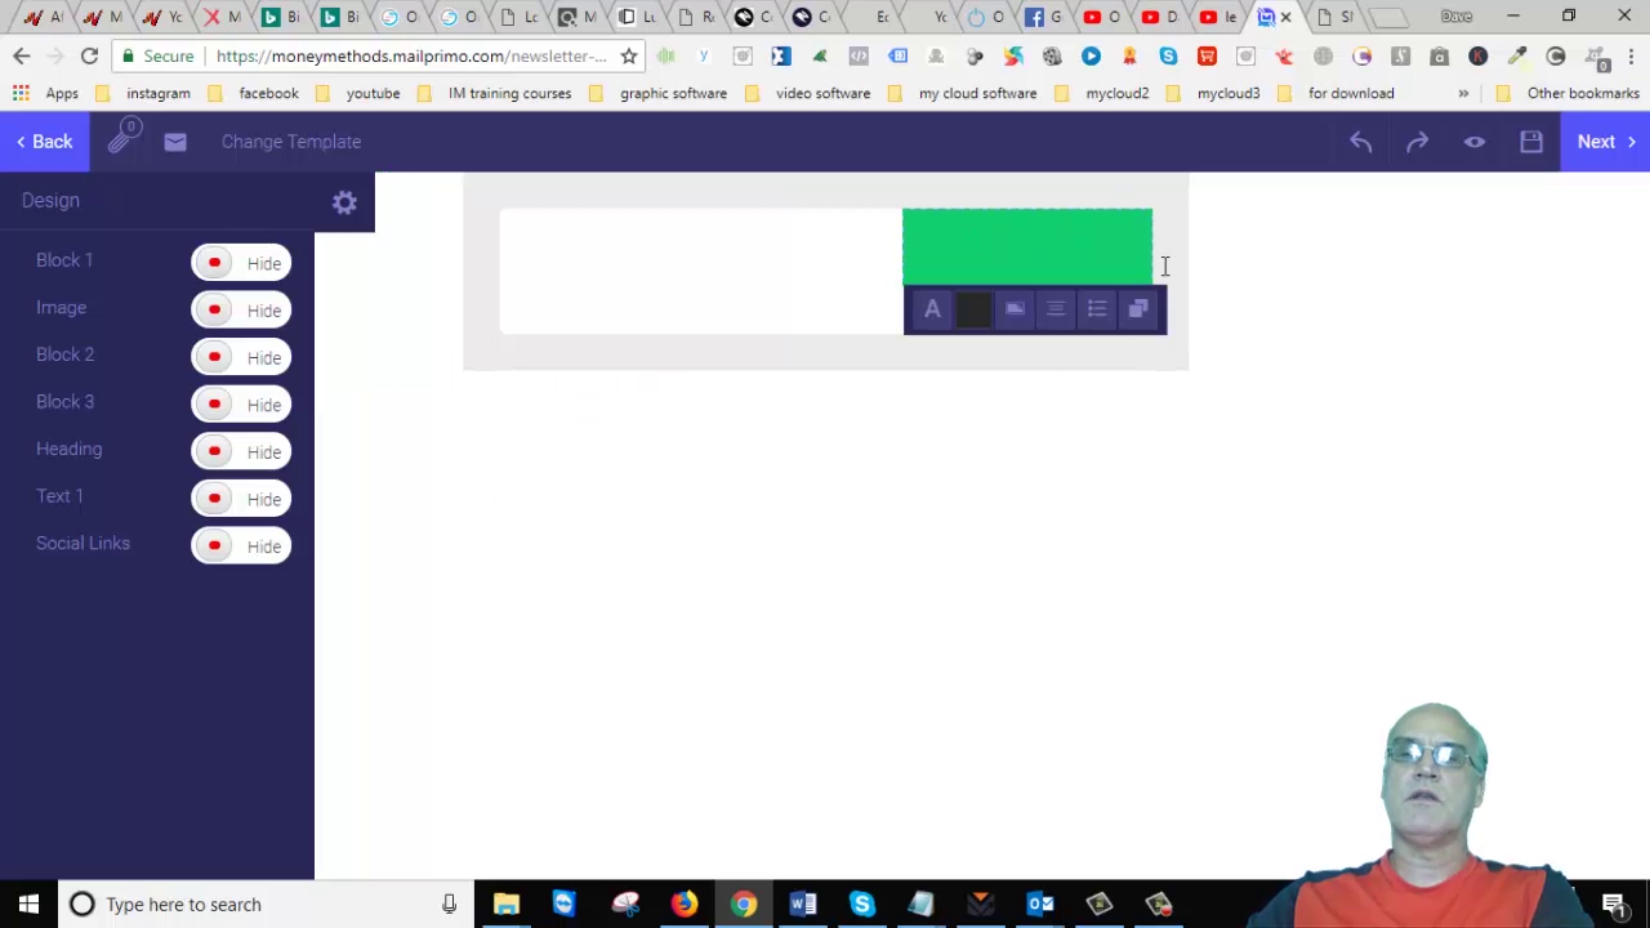
pyautogui.click(611, 236)
pyautogui.click(820, 288)
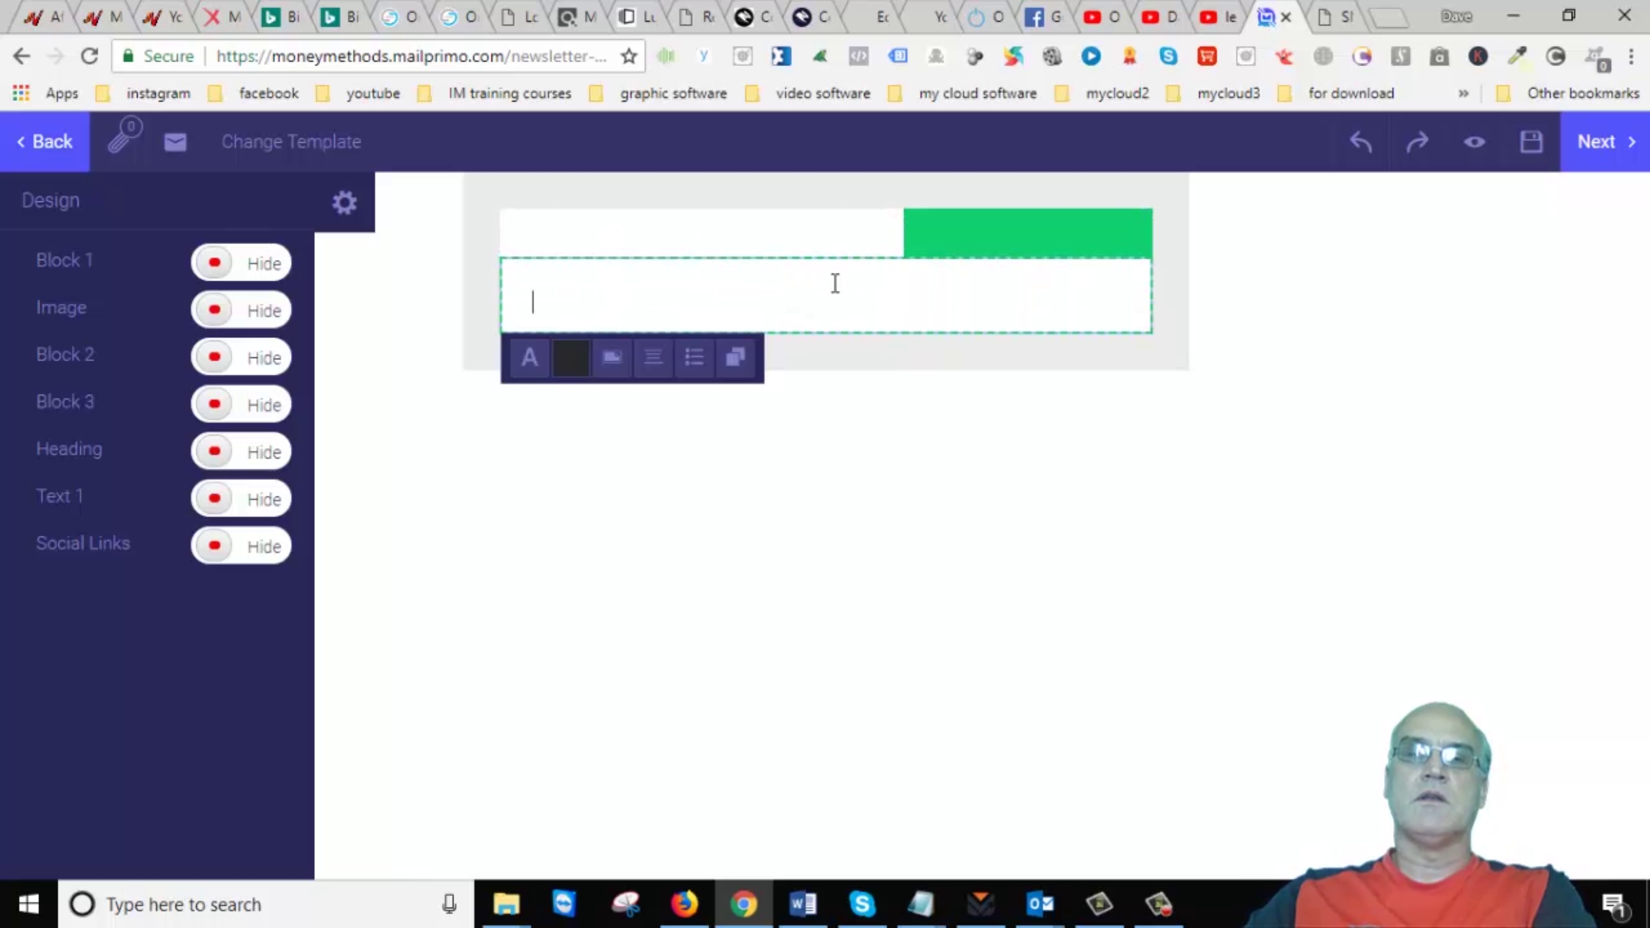
pyautogui.click(866, 364)
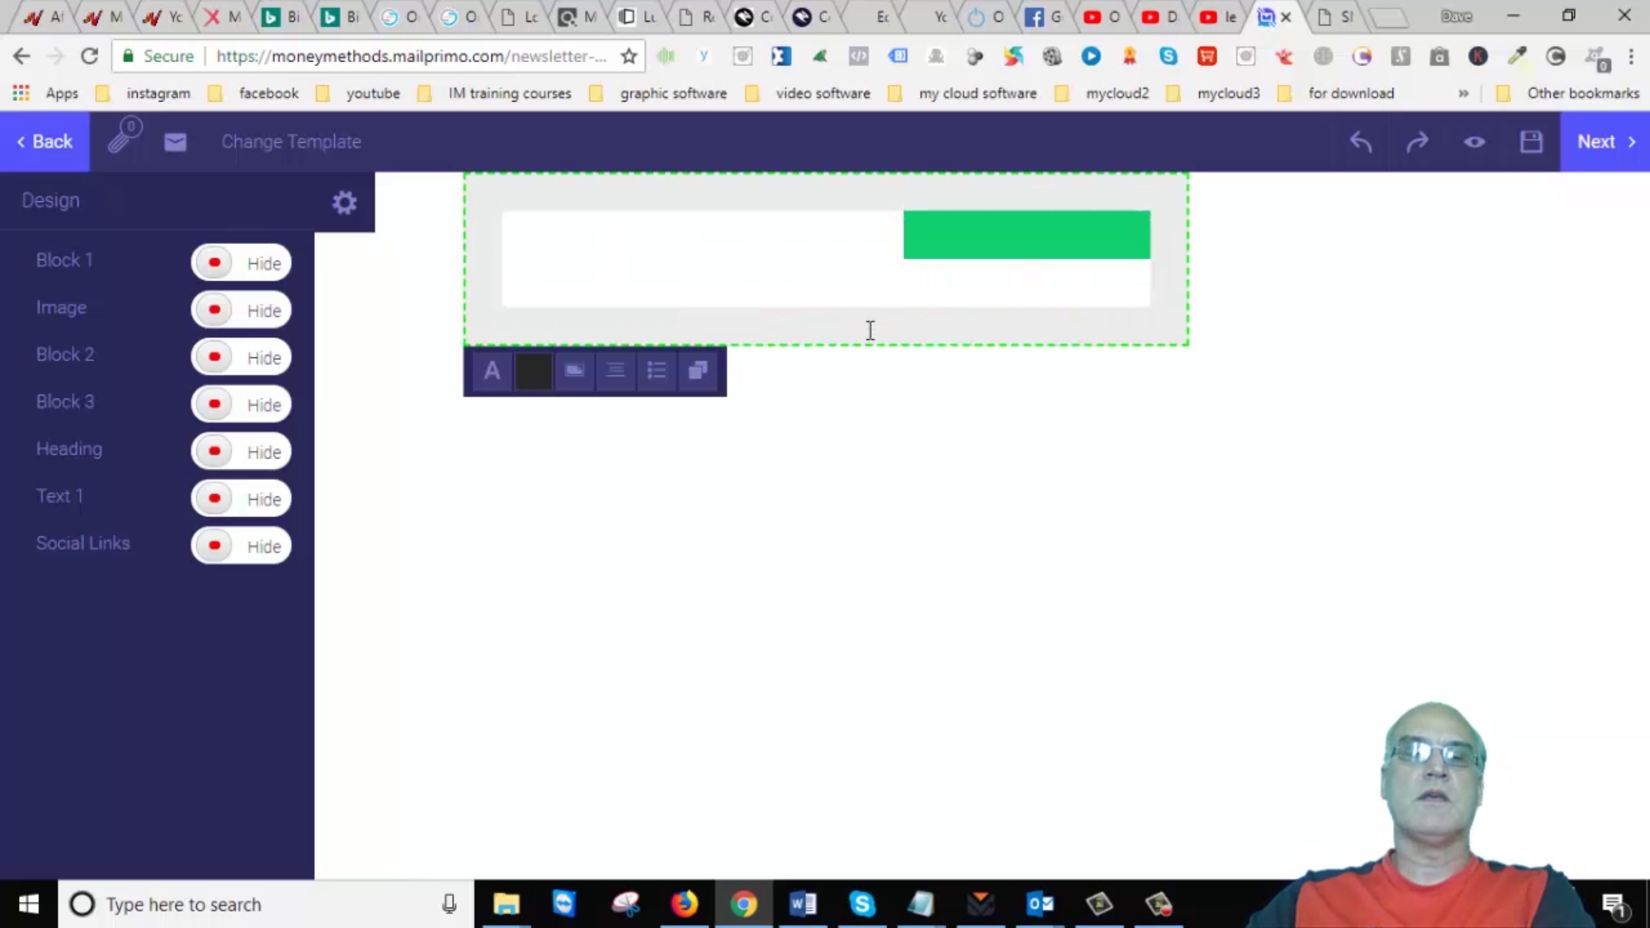
pyautogui.rightClick(868, 331)
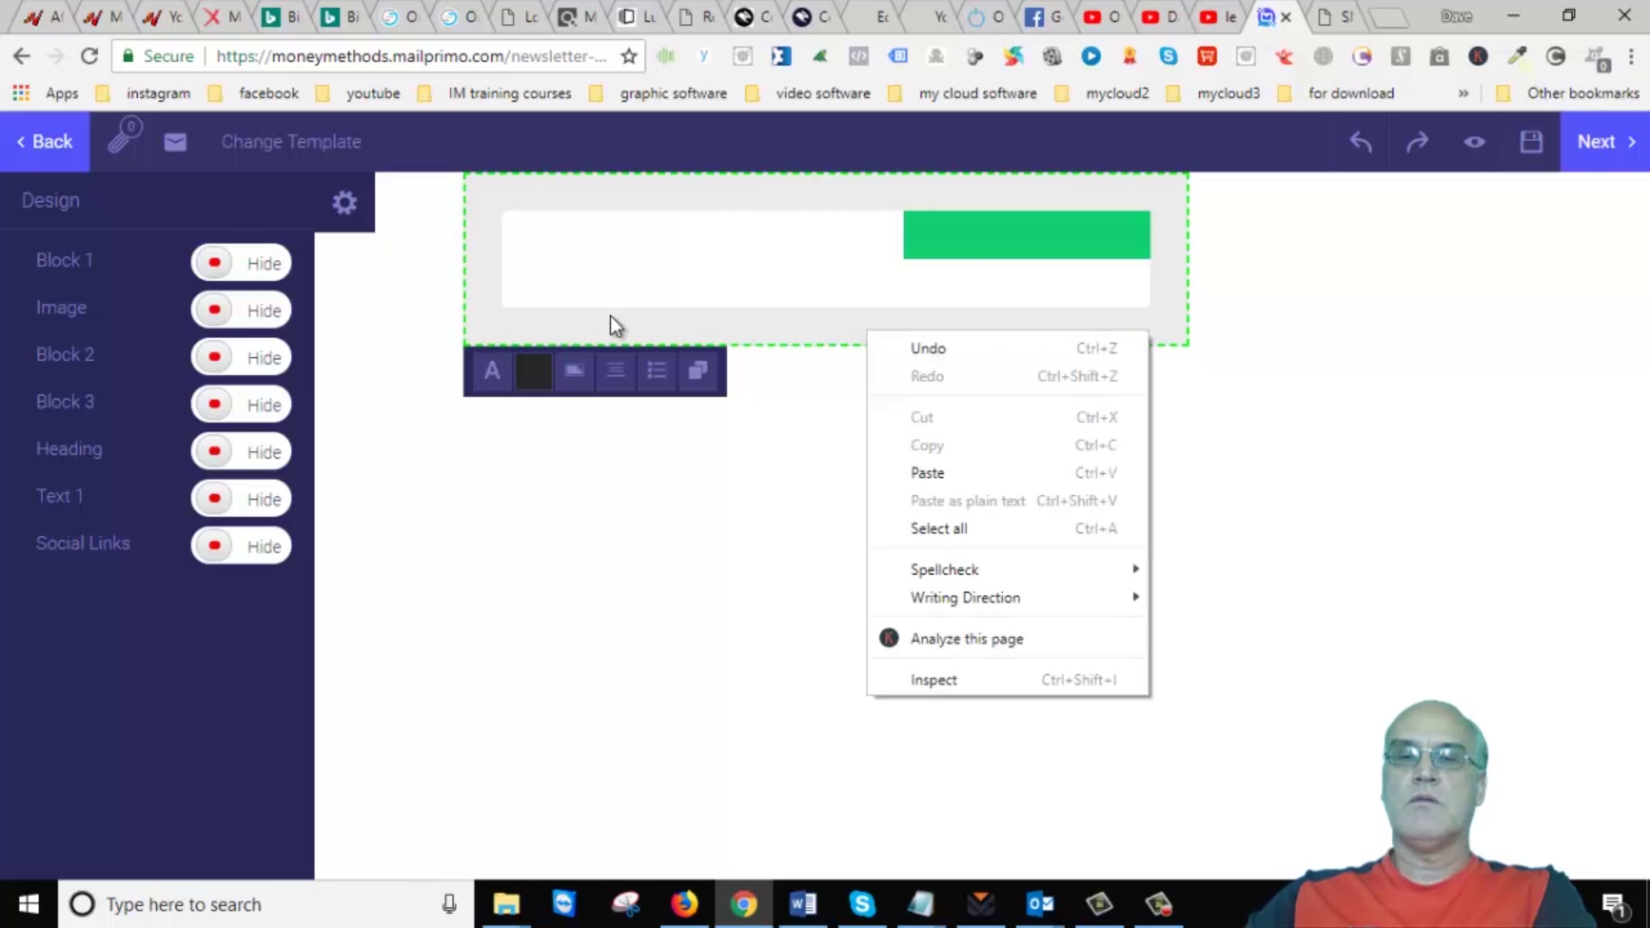
pyautogui.click(469, 295)
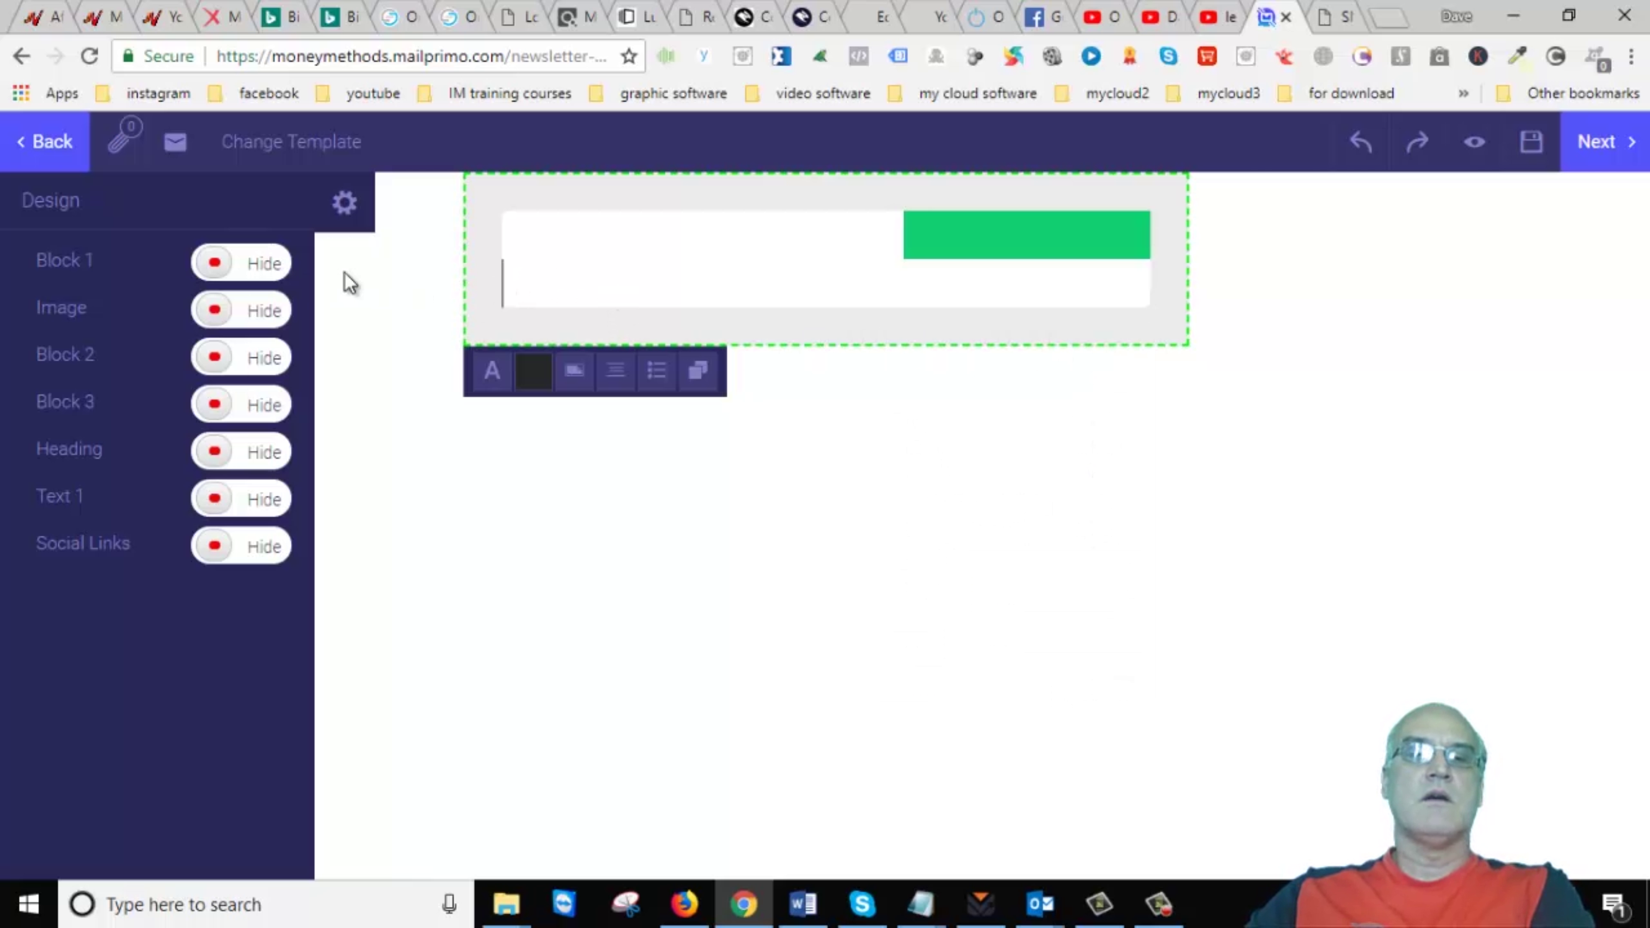
# - Show Block 1, Image, Block 2, Block 3, Heading, Text 1 and Social Links again and review the template
pyautogui.click(268, 271)
pyautogui.click(265, 310)
pyautogui.click(265, 356)
pyautogui.click(264, 404)
pyautogui.click(267, 451)
pyautogui.click(267, 499)
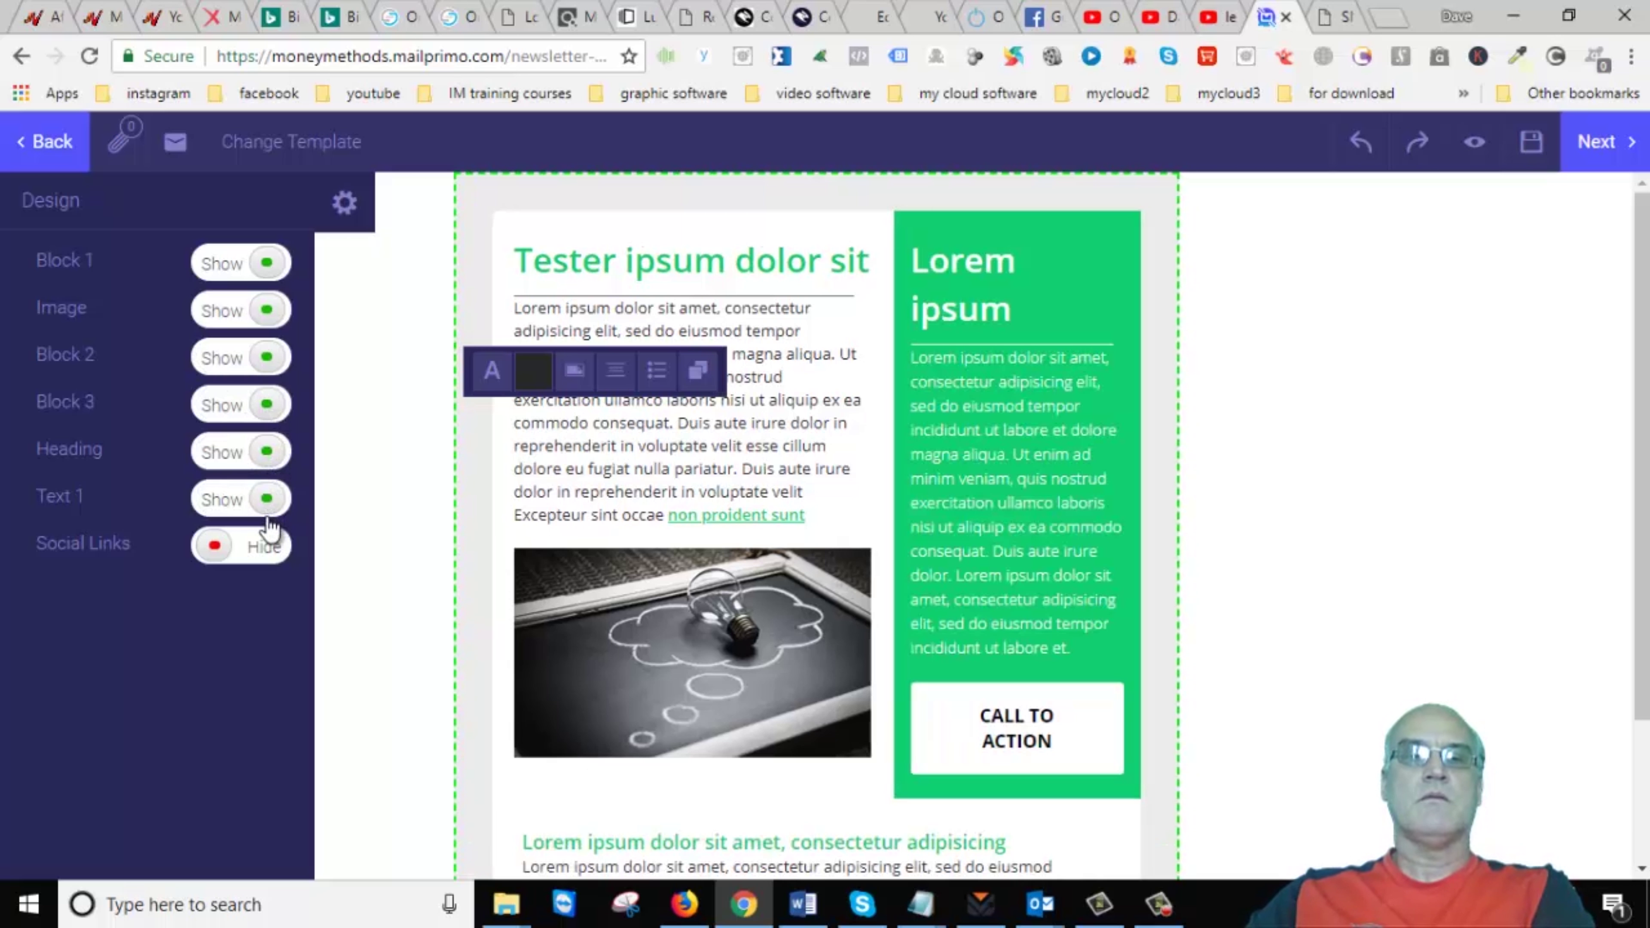
pyautogui.click(266, 546)
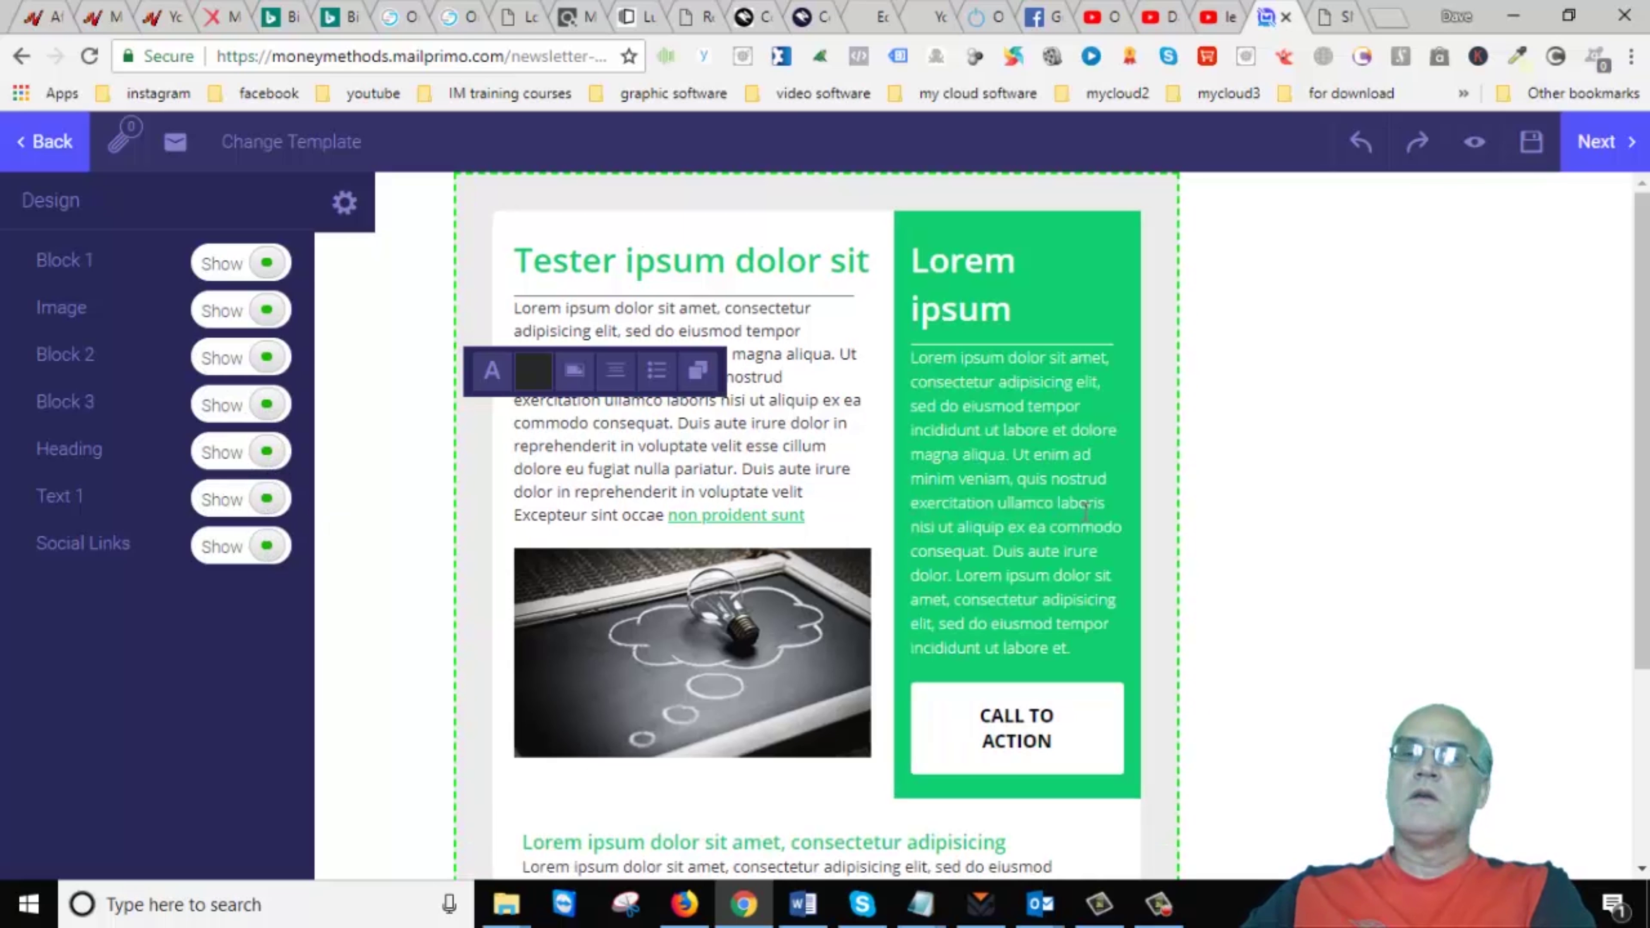
pyautogui.scroll(-4, 813, 520)
pyautogui.scroll(4, 793, 500)
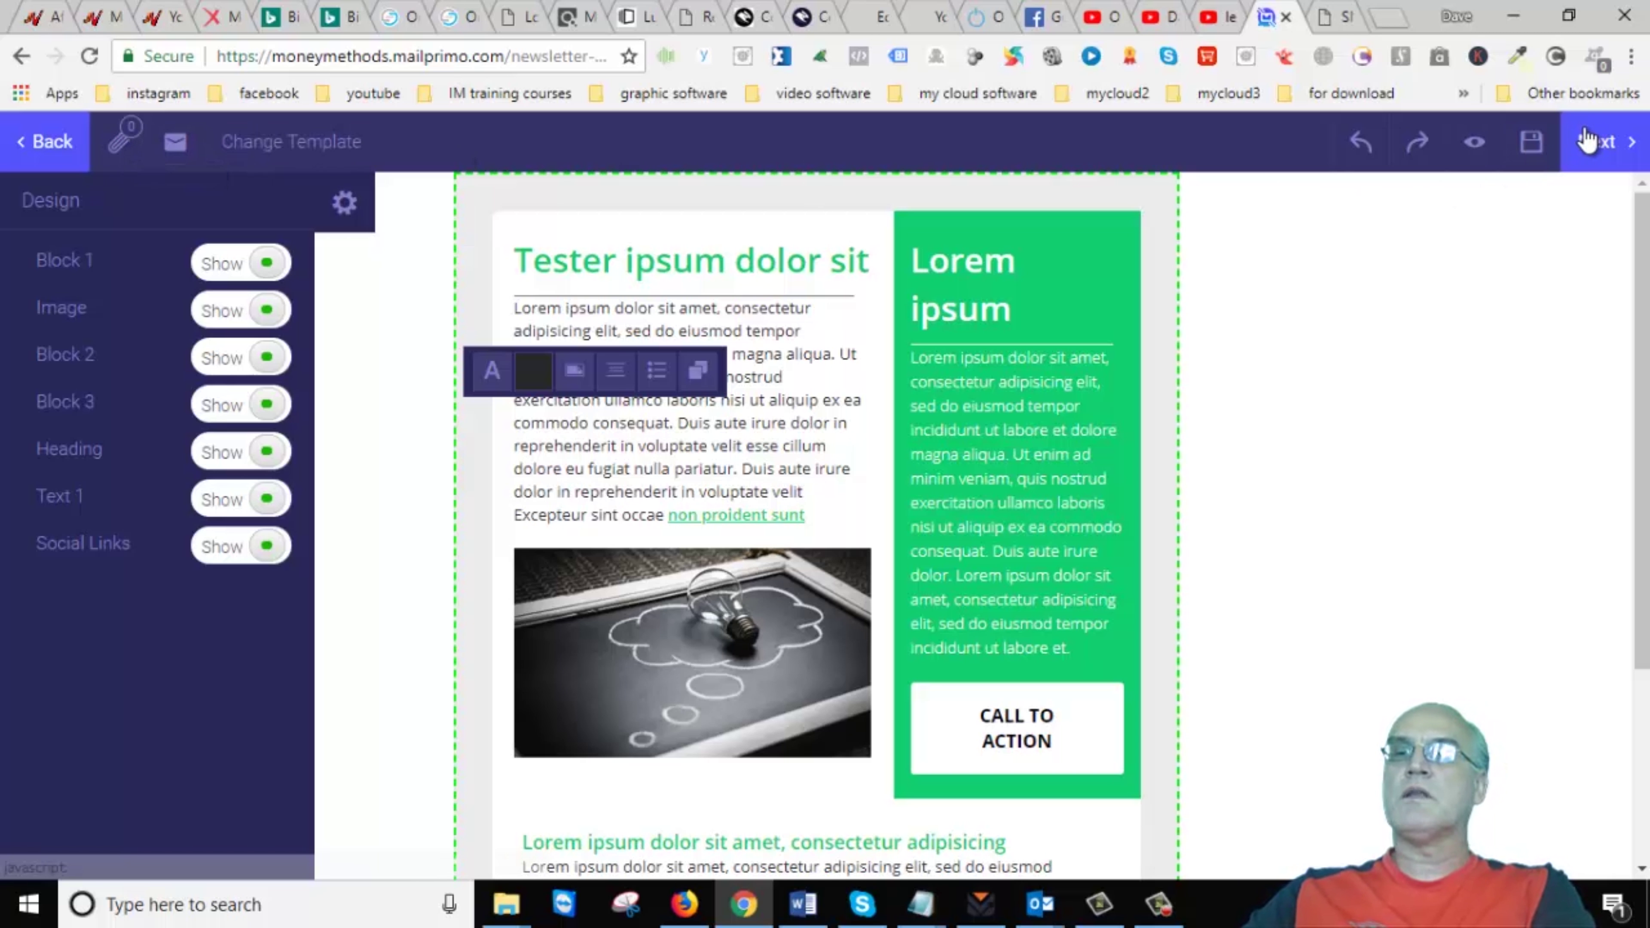
# - Replace "Lorem" in the white section's main heading with "tester"
pyautogui.click(1593, 143)
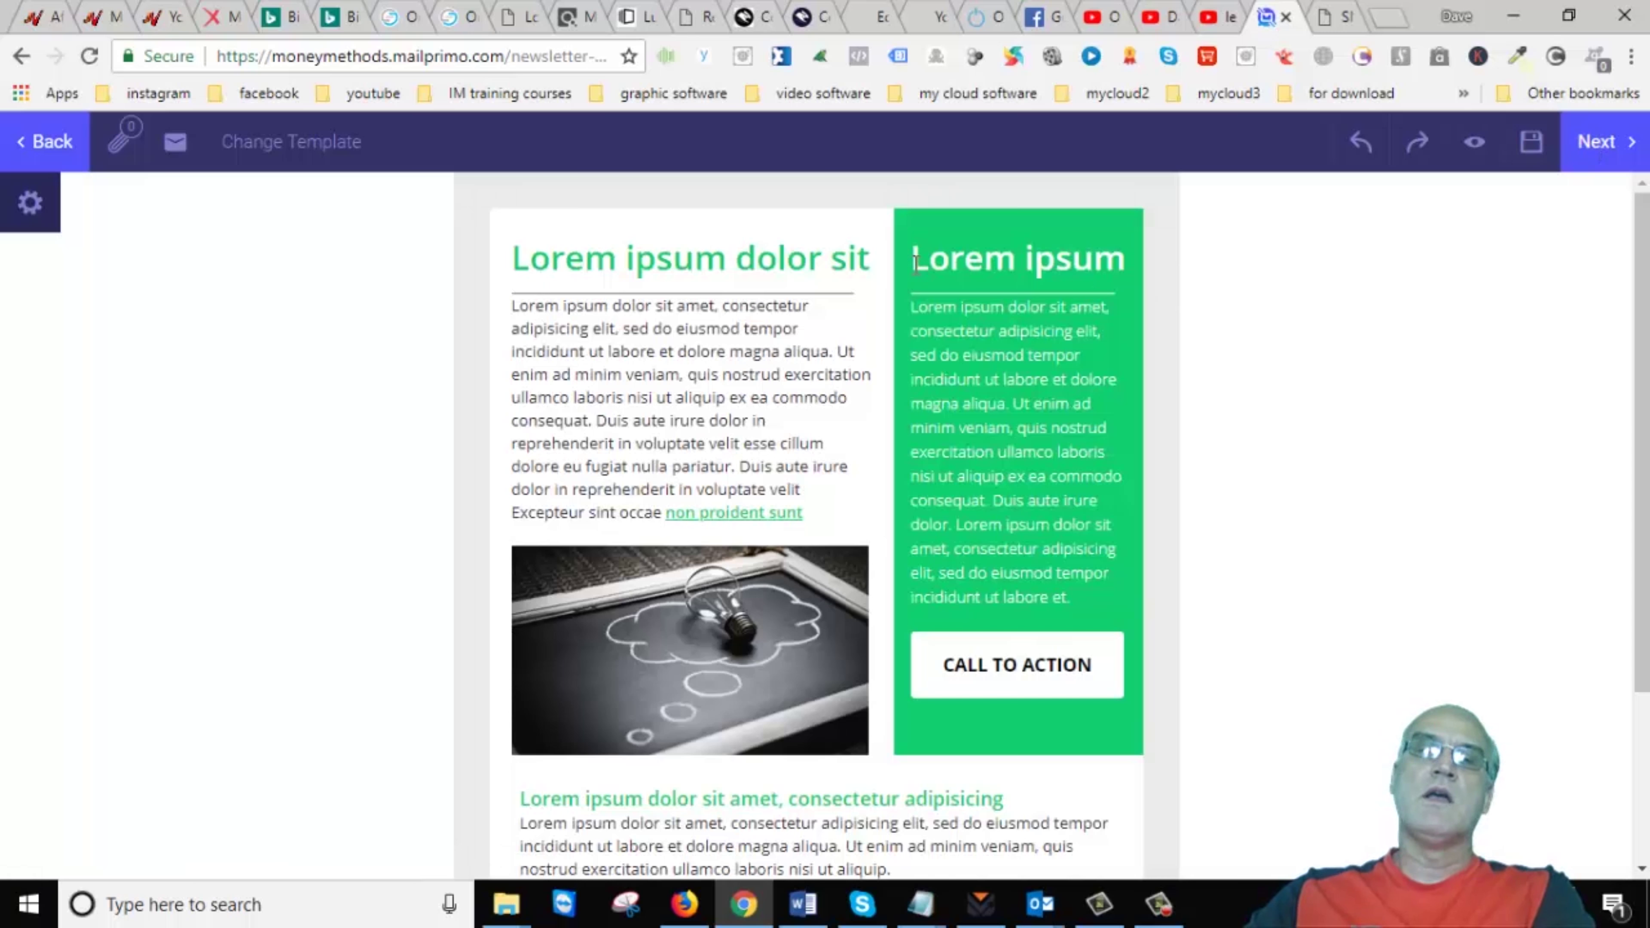
pyautogui.click(614, 267)
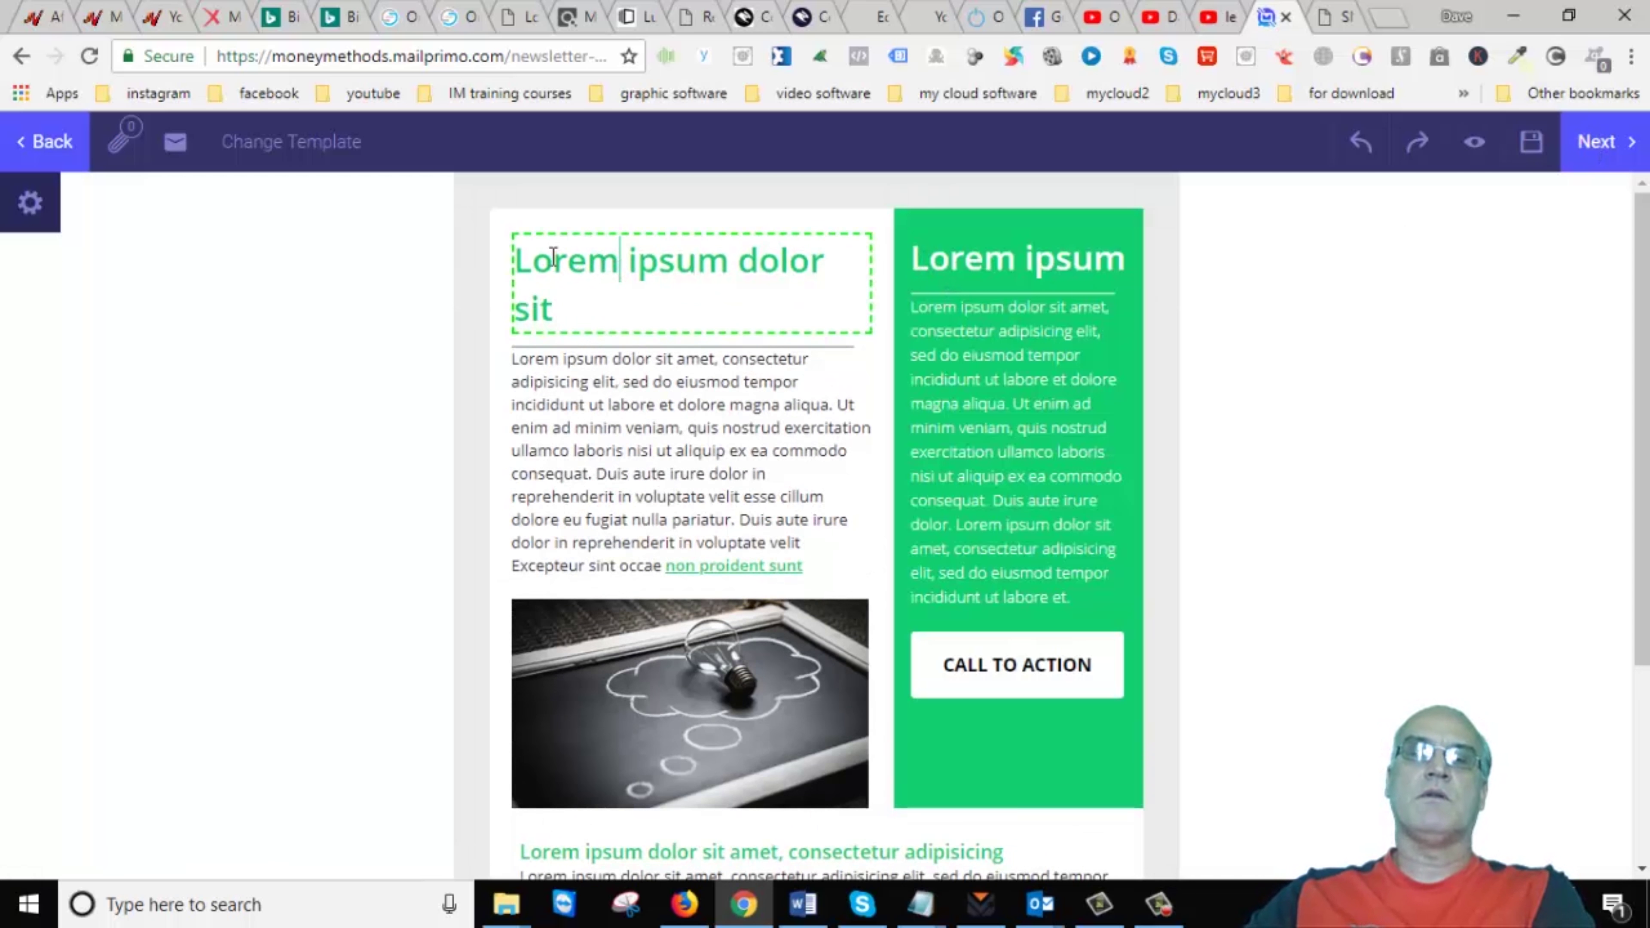
pyautogui.doubleClick(614, 266)
pyautogui.write('tester')
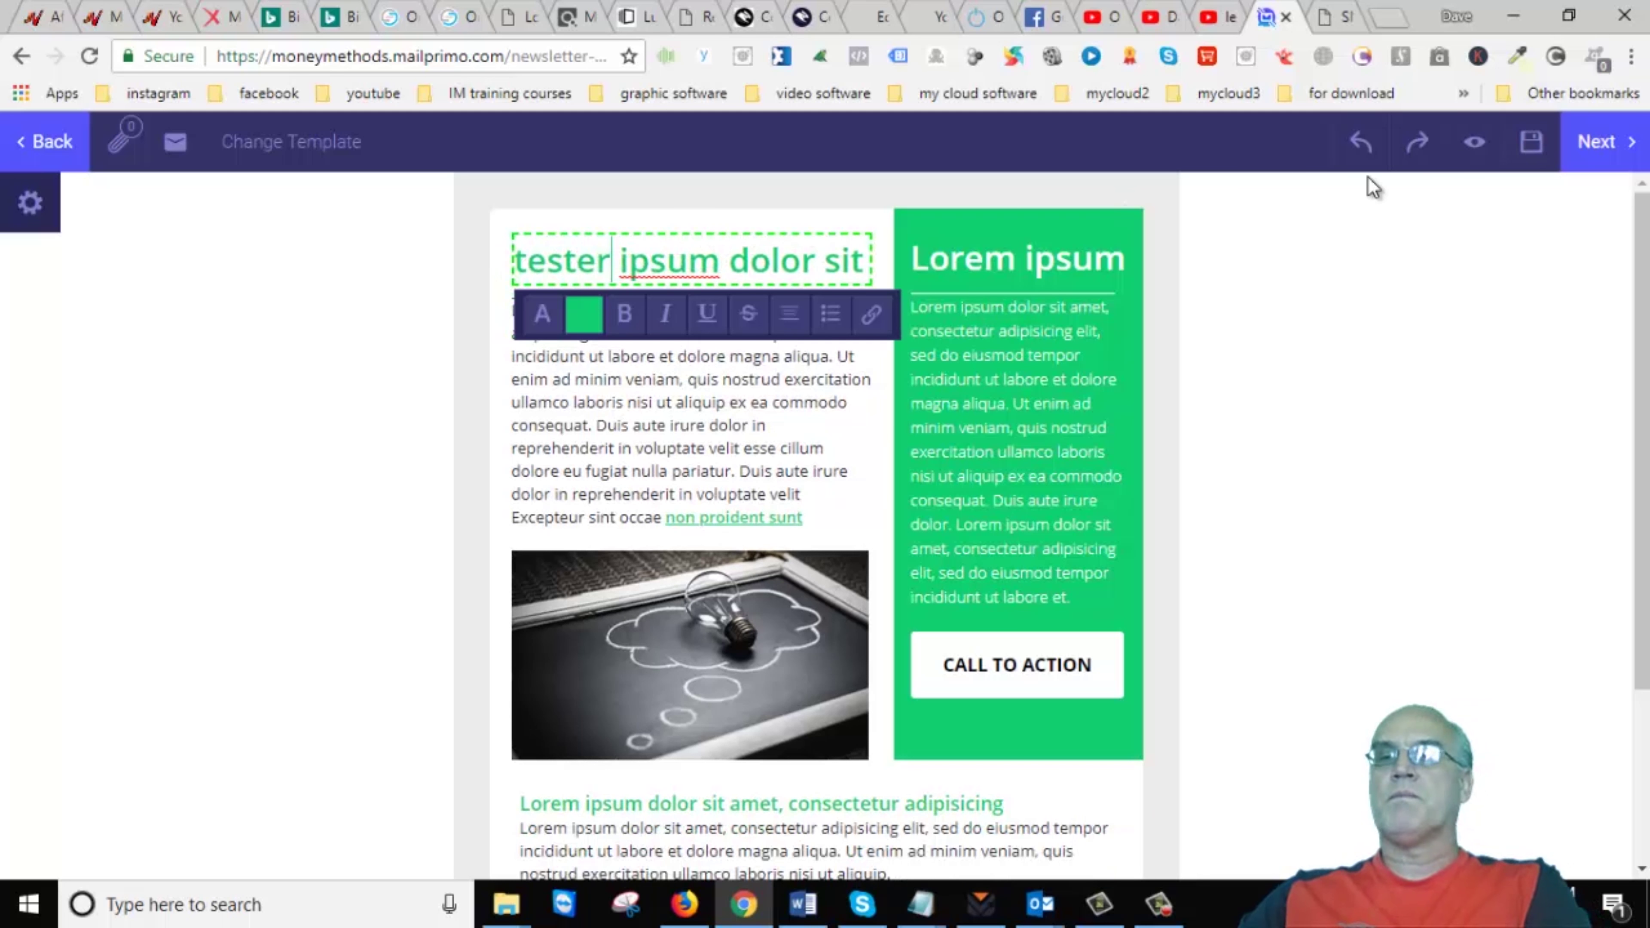
# - Save the edited newsletter as a template named "saved template" and dismiss the notification
pyautogui.click(1531, 139)
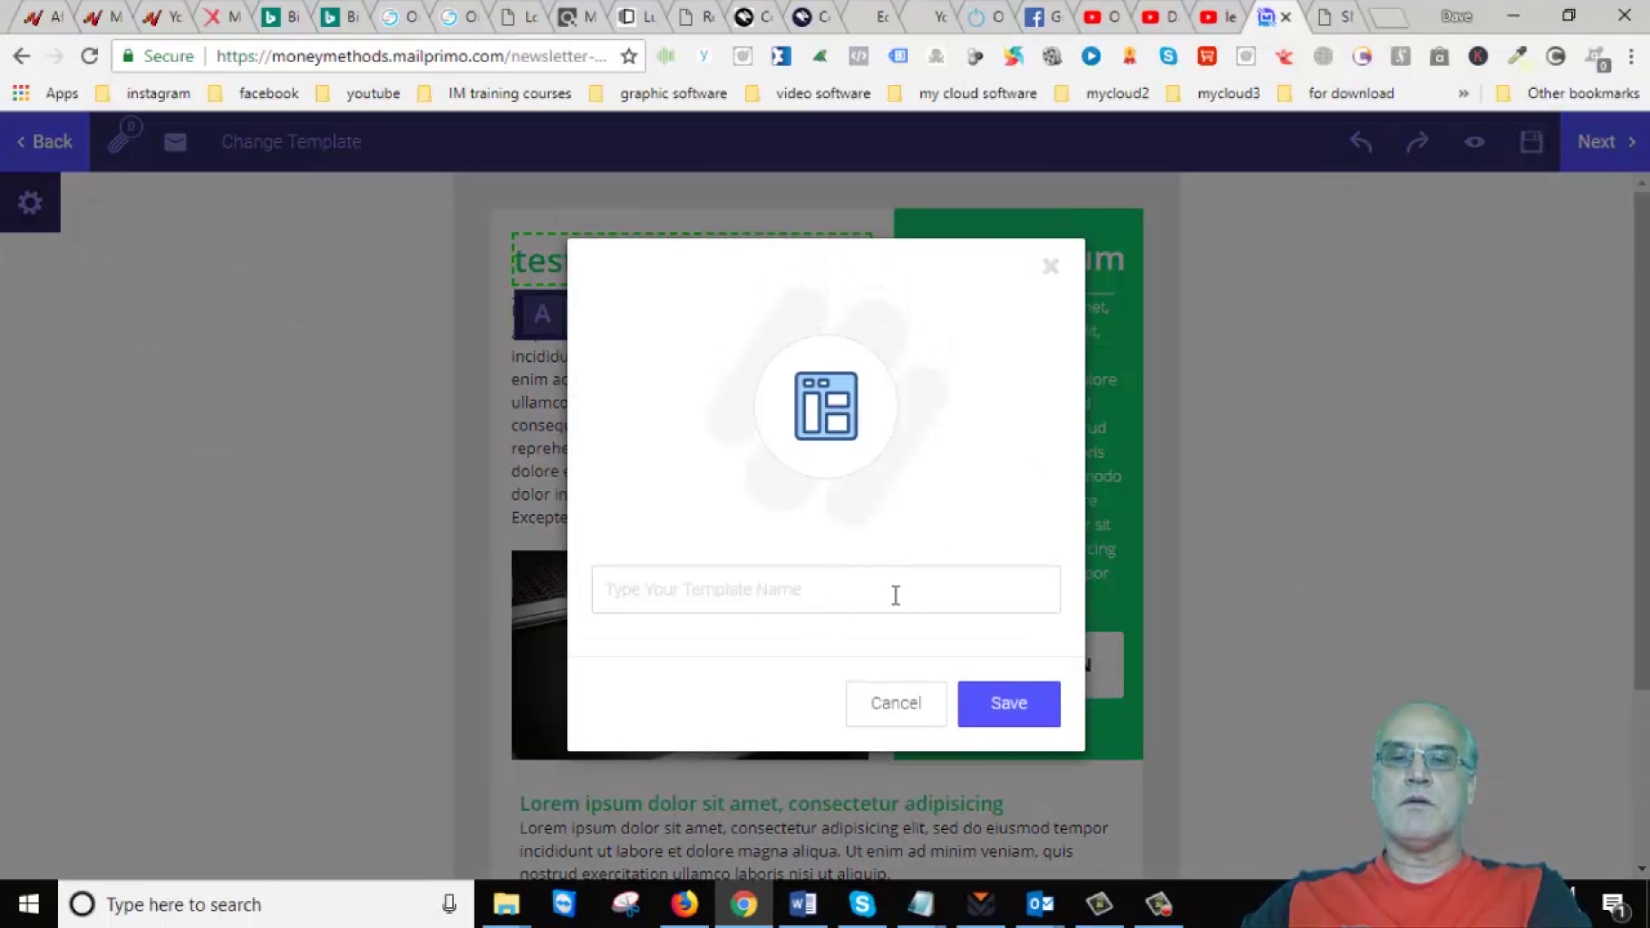
pyautogui.write('saved template')
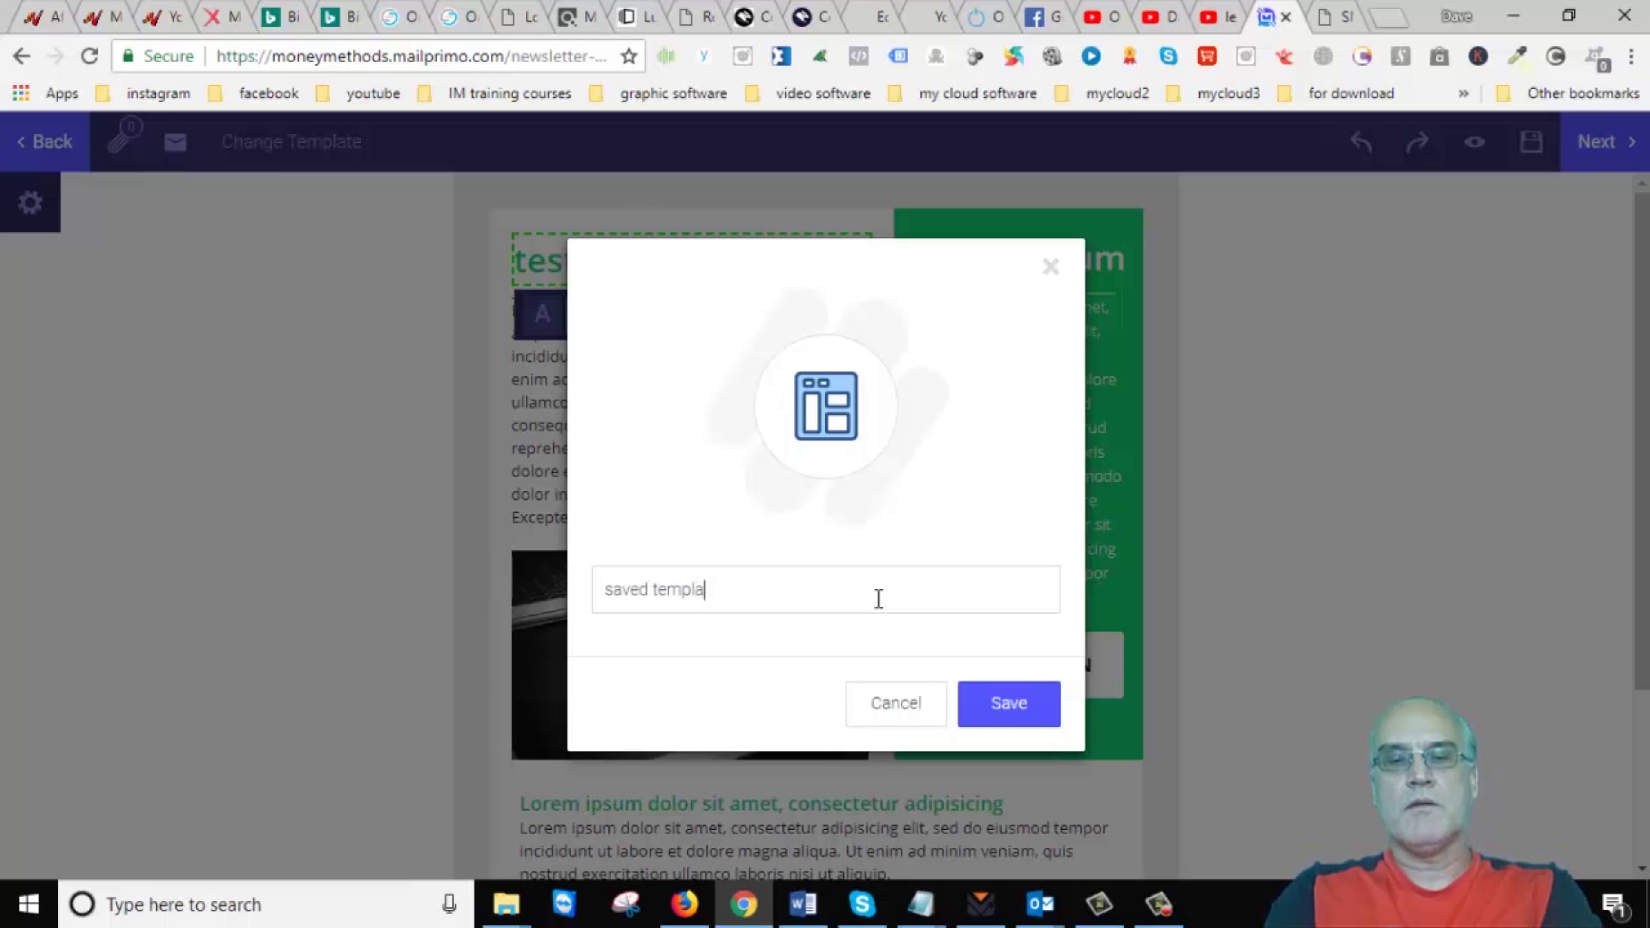
pyautogui.click(1029, 697)
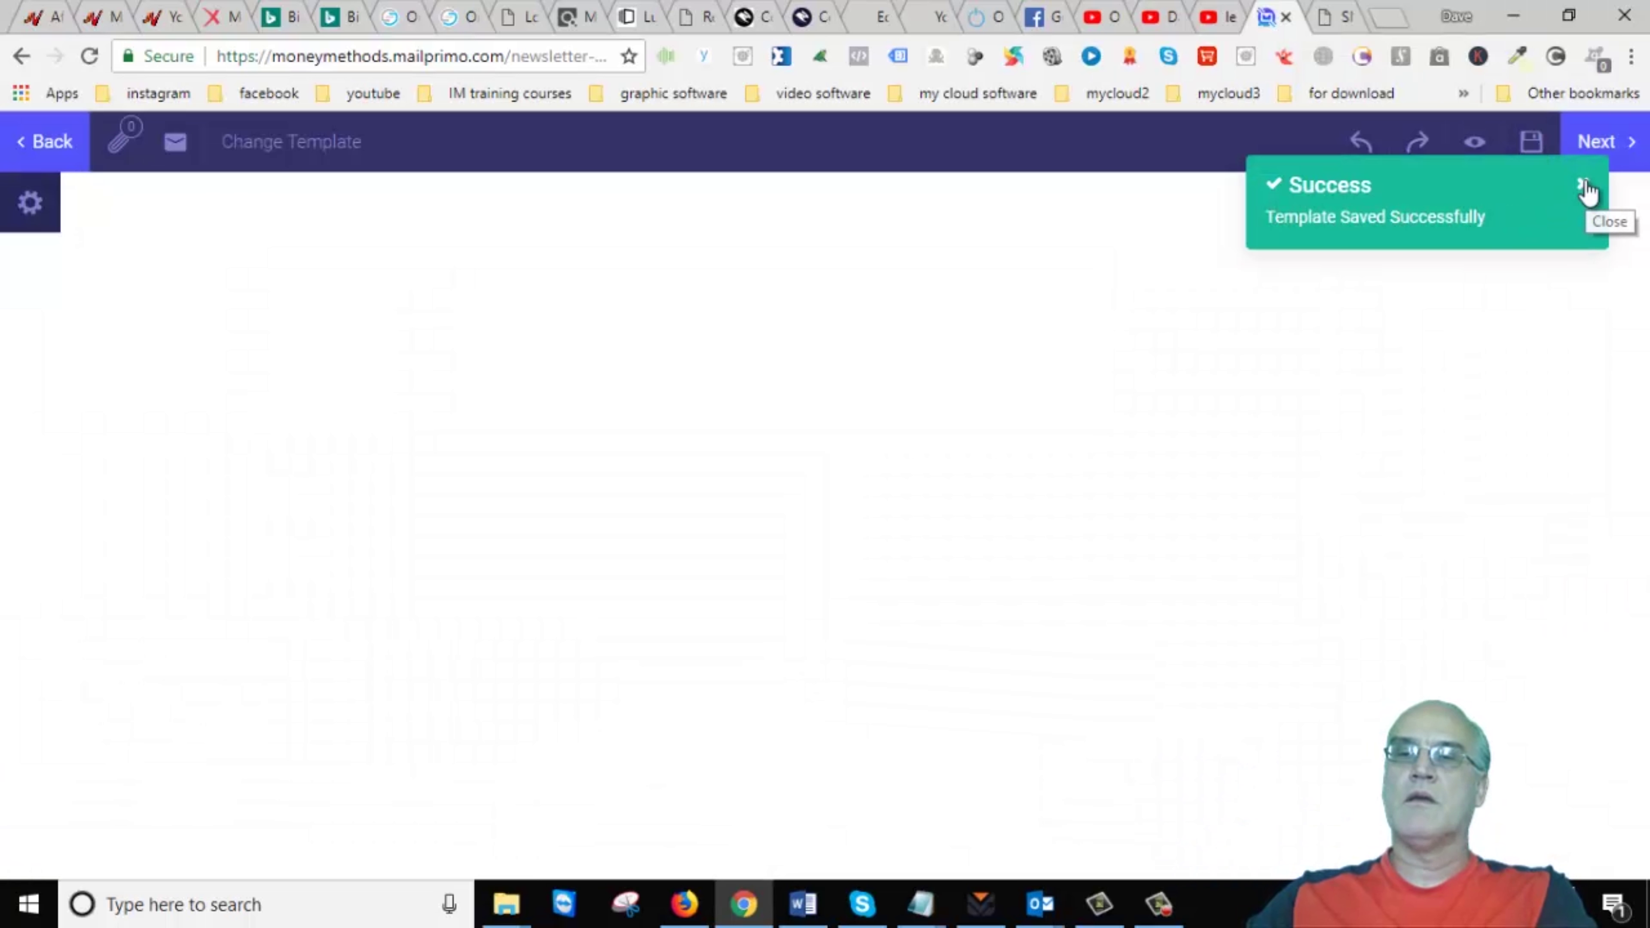
pyautogui.click(1582, 189)
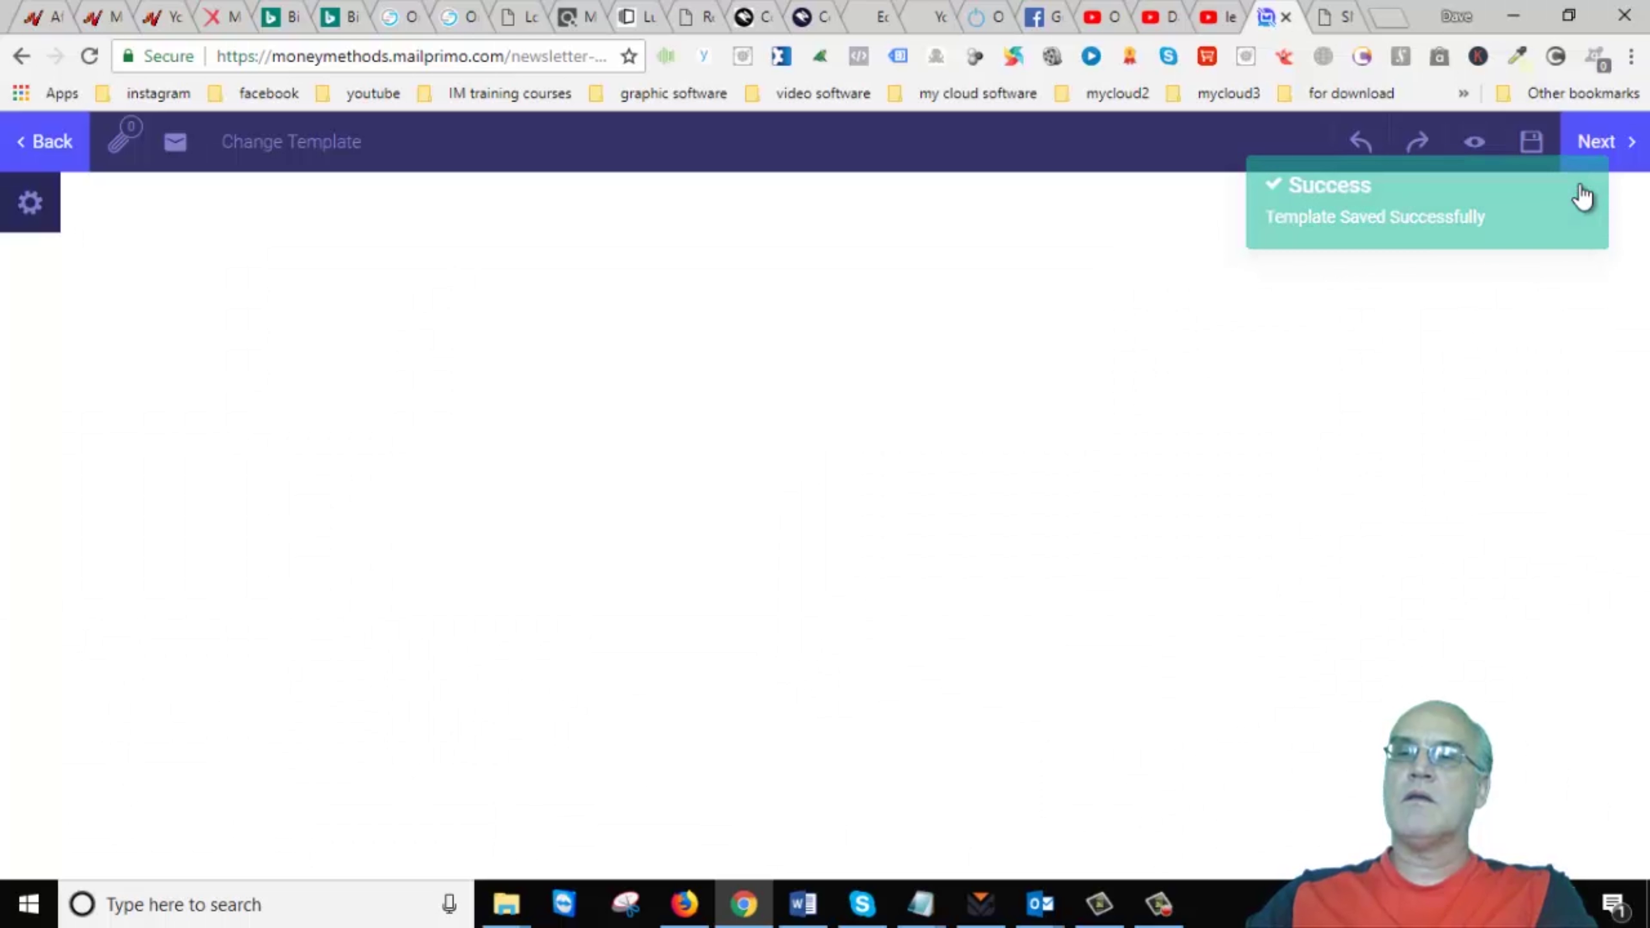
# - Check the Design settings of the blank editor page for template blocks and close them again
pyautogui.click(30, 204)
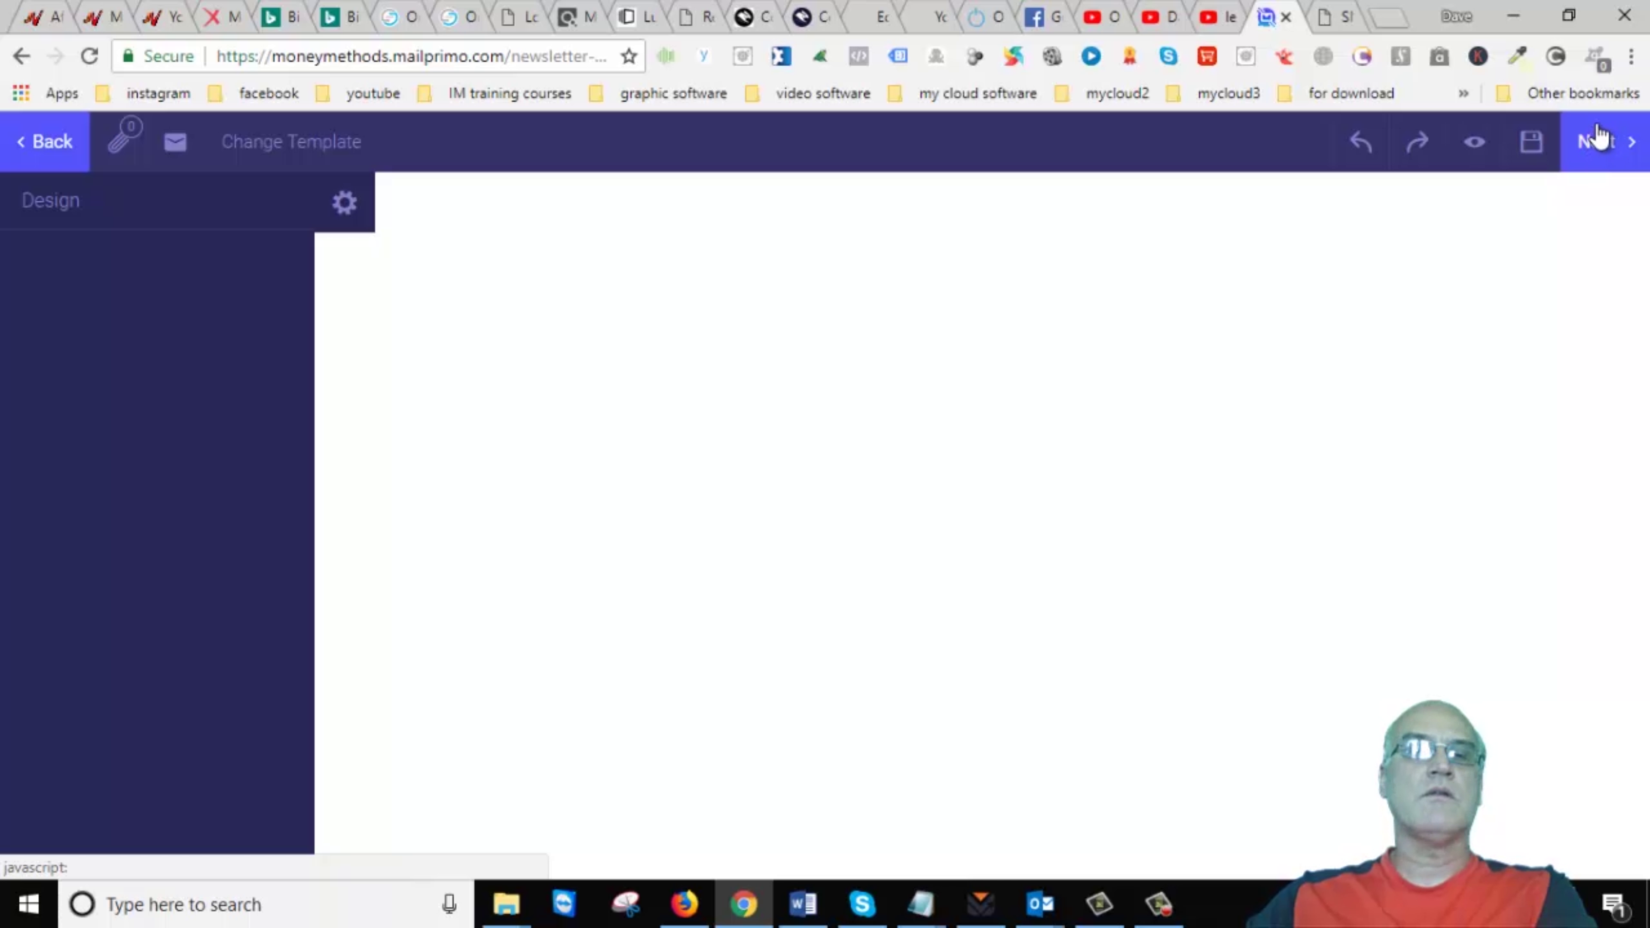
pyautogui.click(344, 204)
pyautogui.click(30, 203)
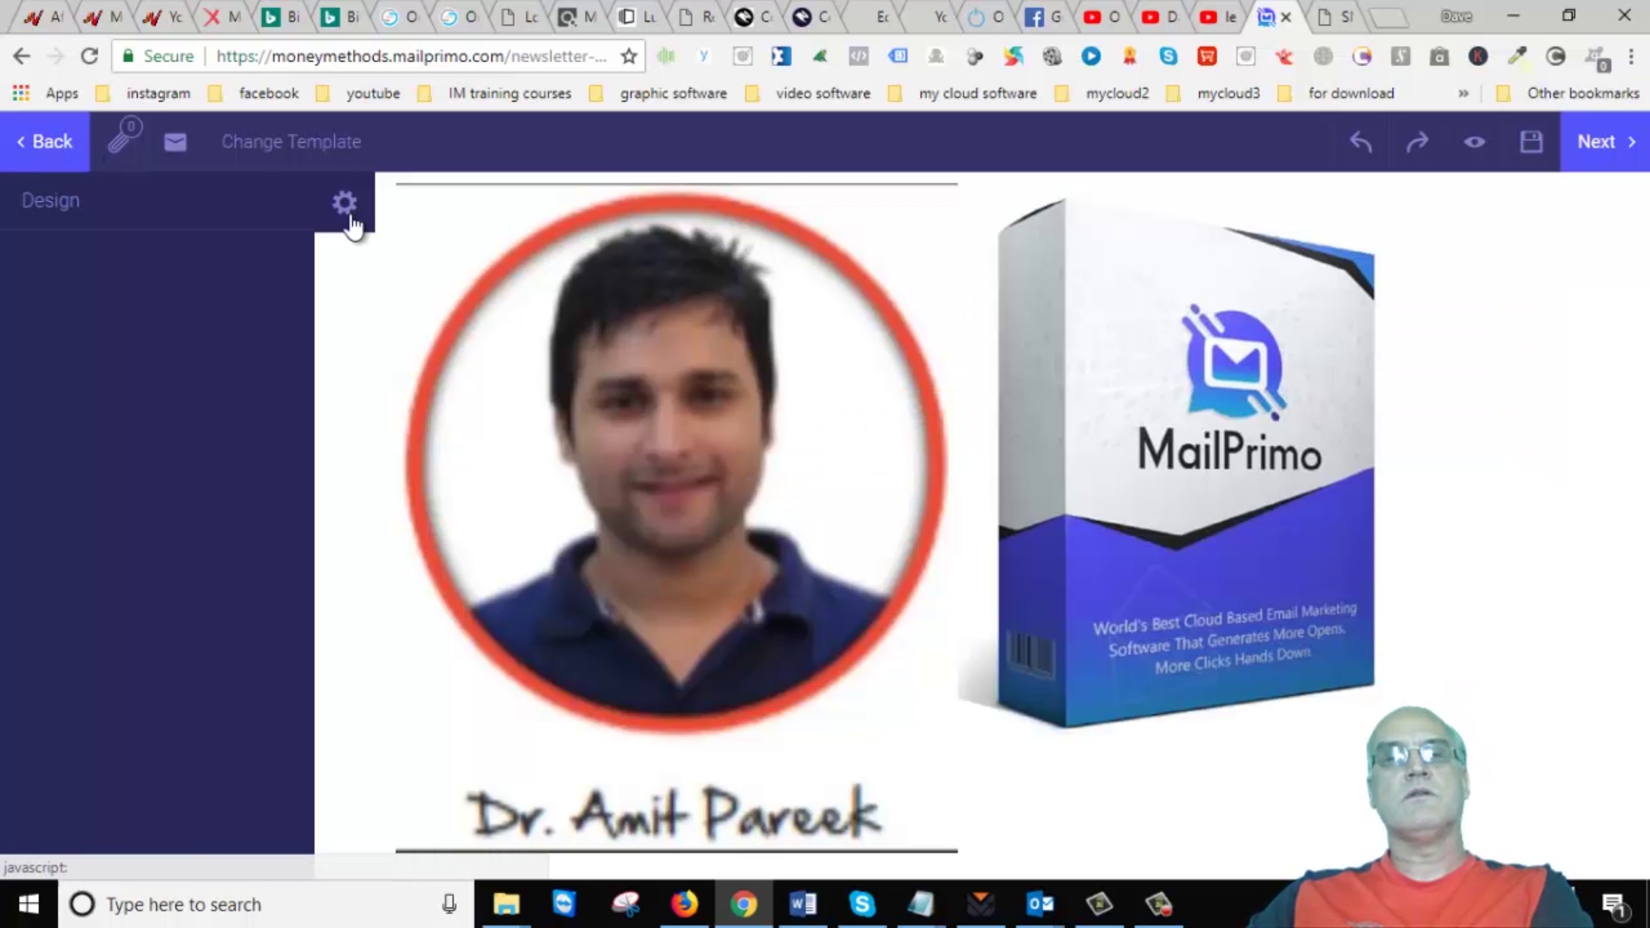
pyautogui.click(346, 206)
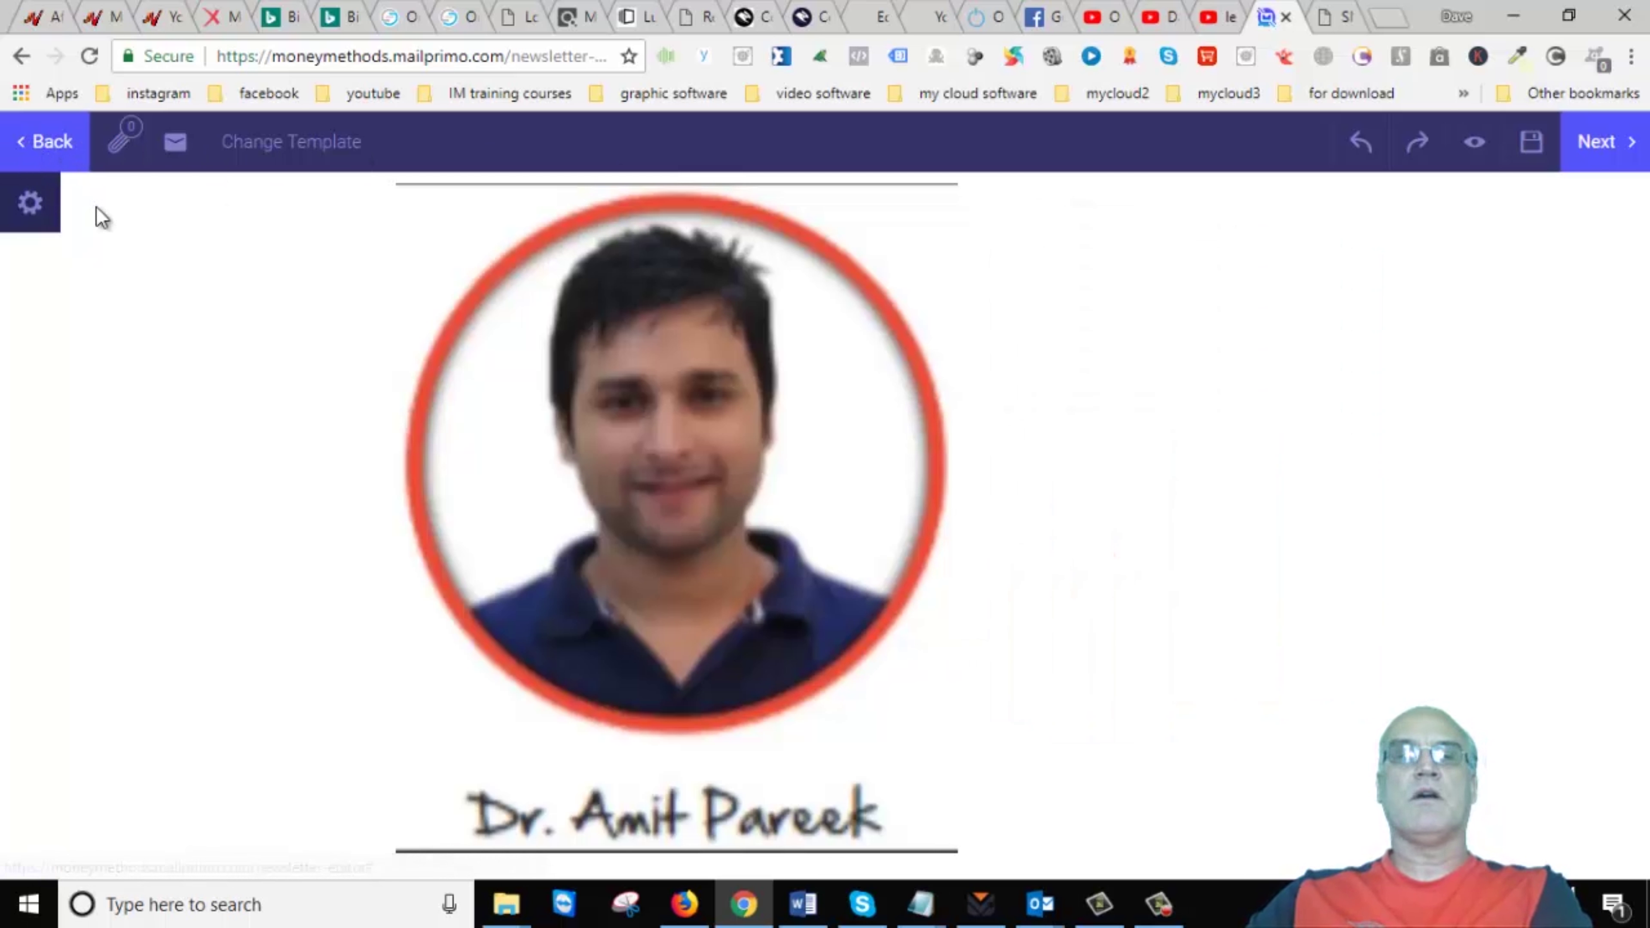
pyautogui.click(23, 203)
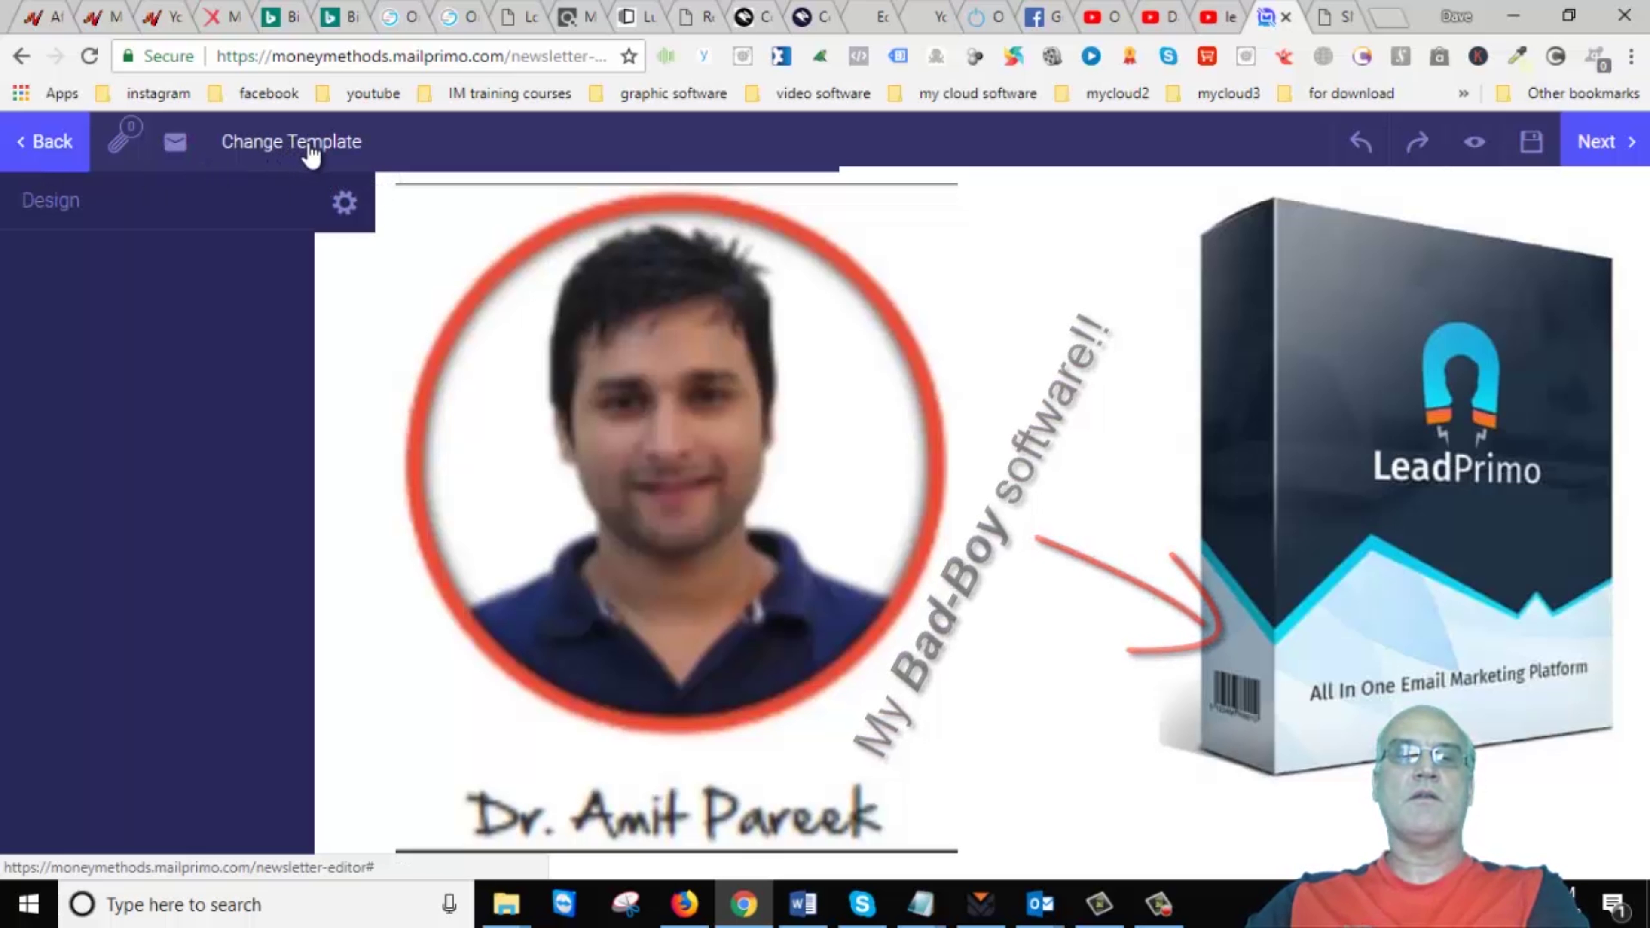
pyautogui.click(344, 203)
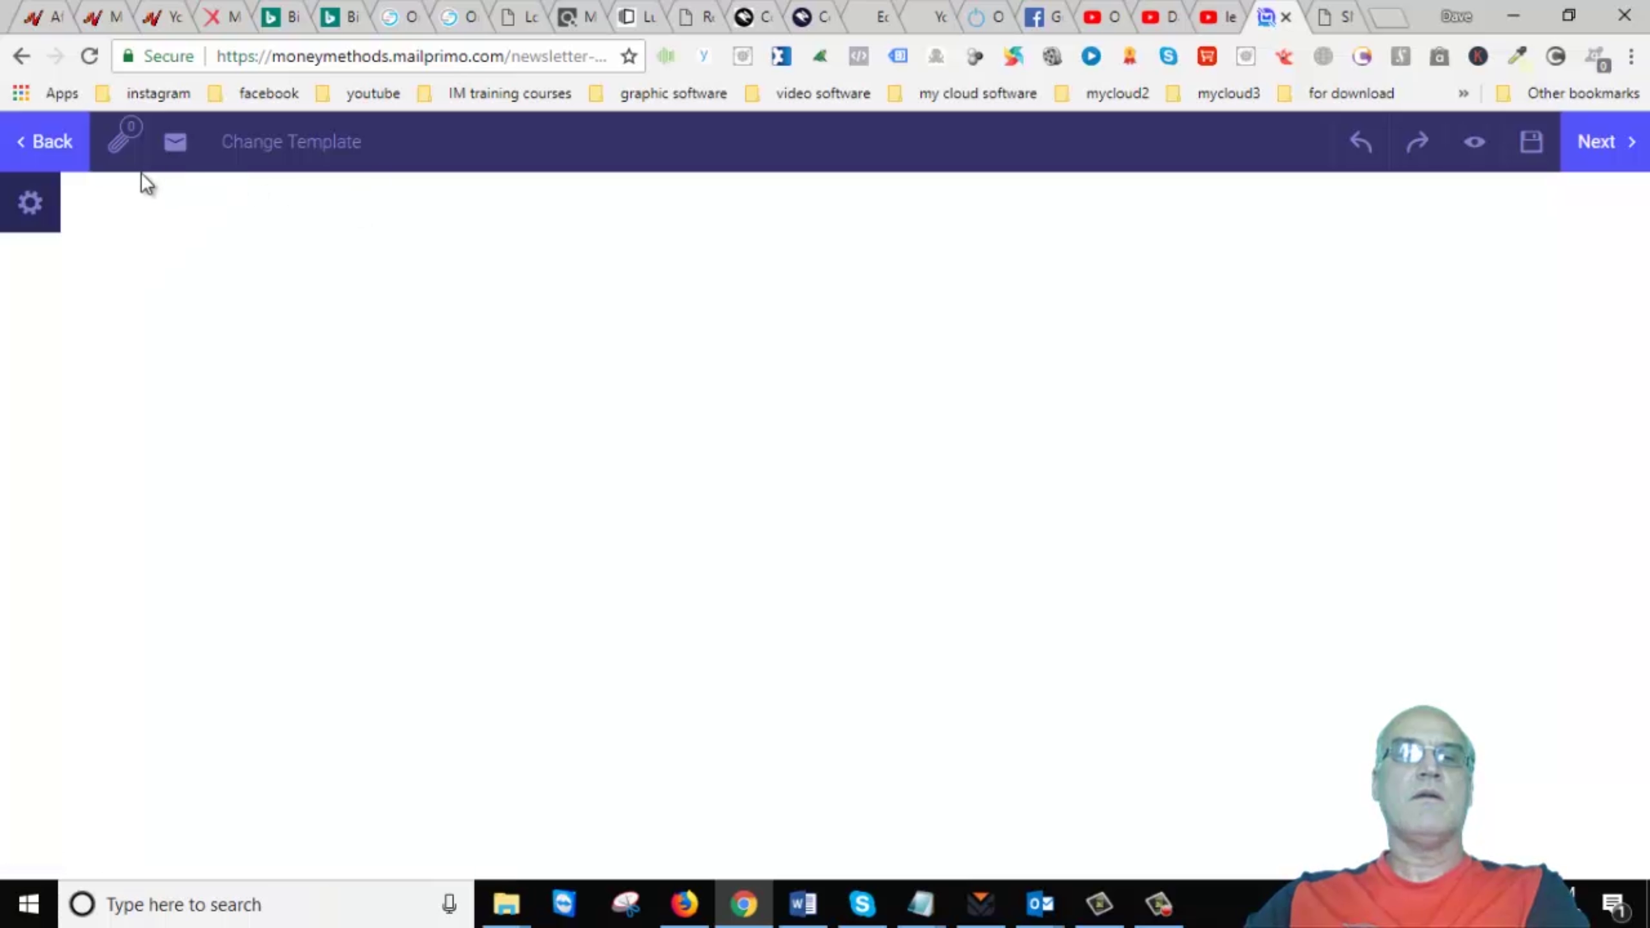
# - View the test email and file attachment dialogs, cancelling both without sending or attaching anything
pyautogui.click(163, 144)
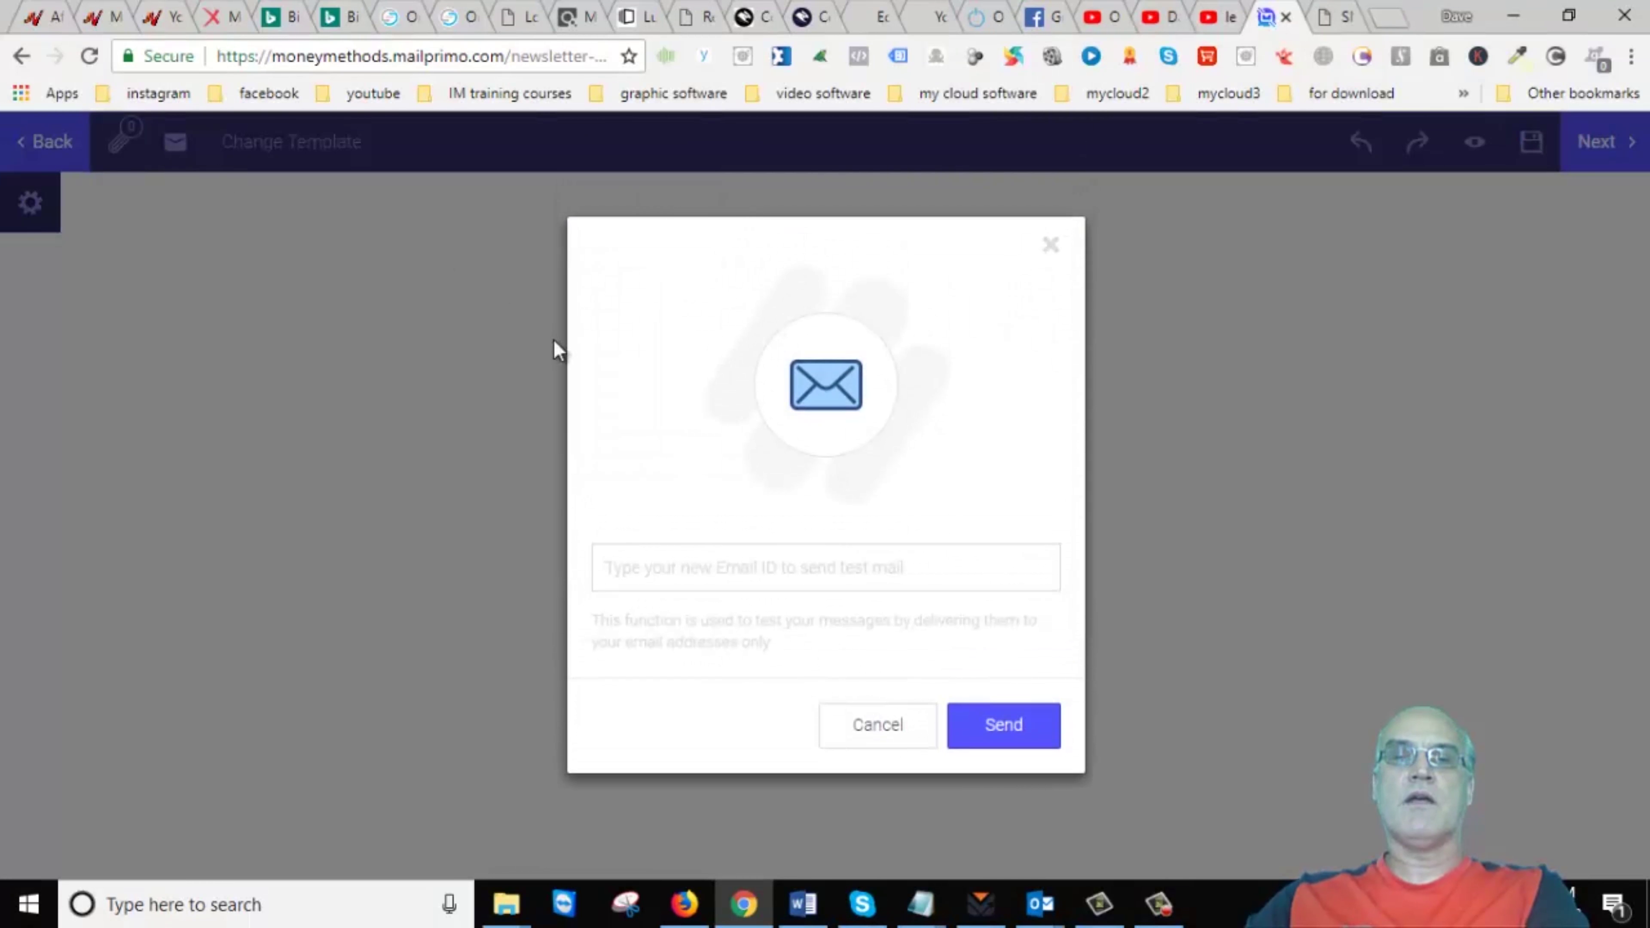
pyautogui.click(908, 738)
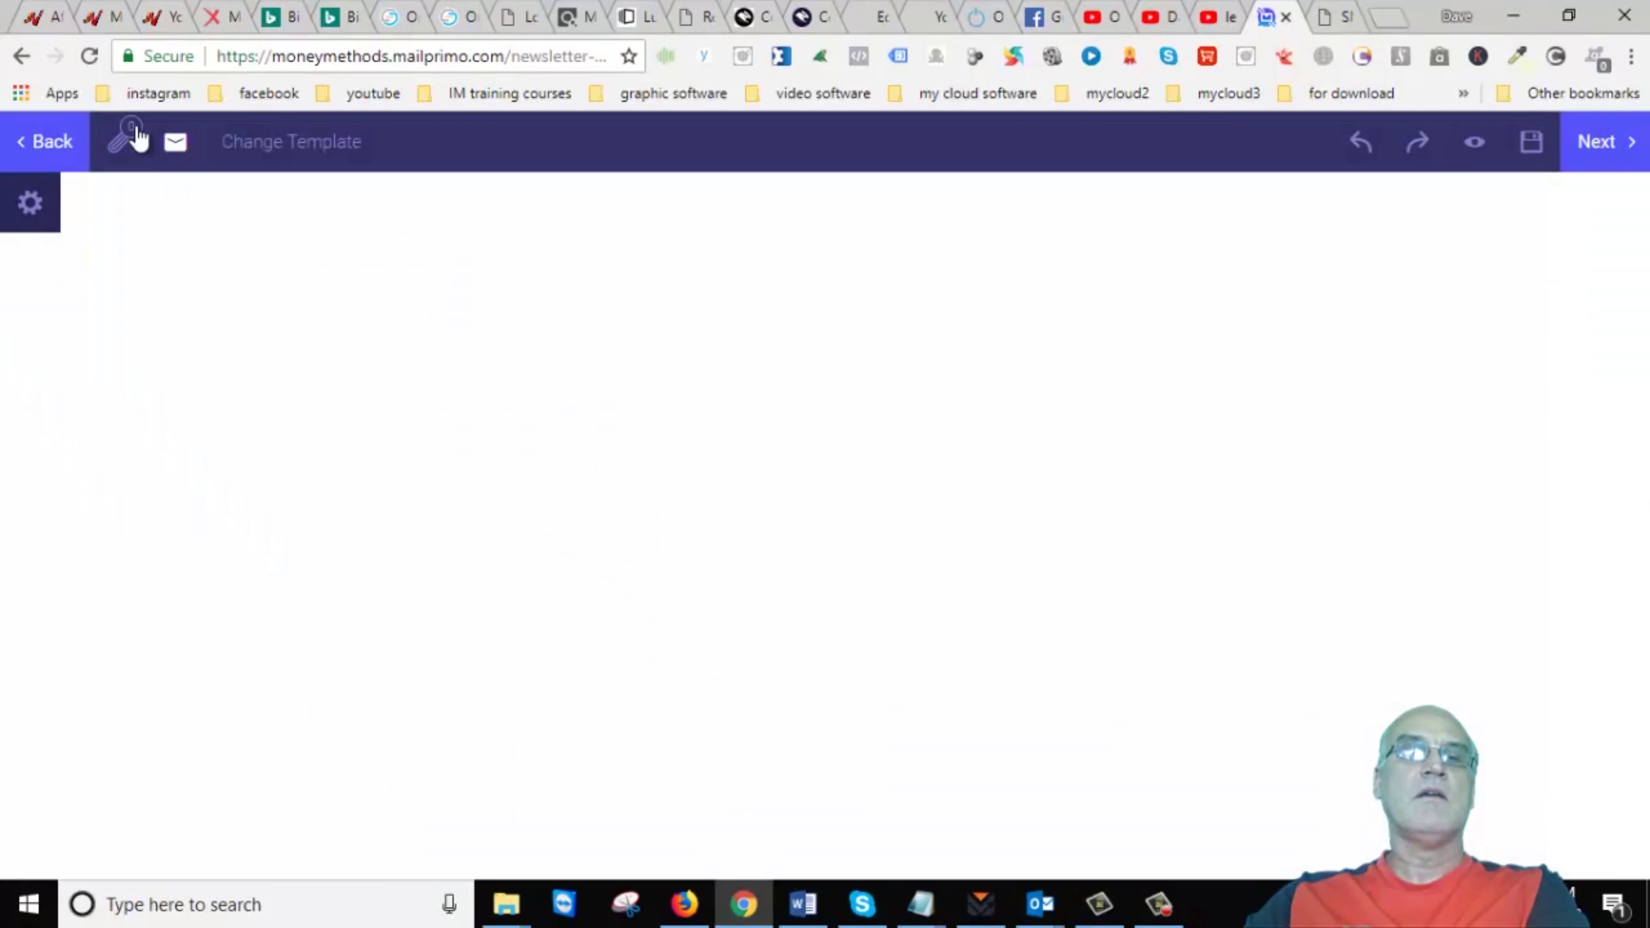
pyautogui.click(135, 131)
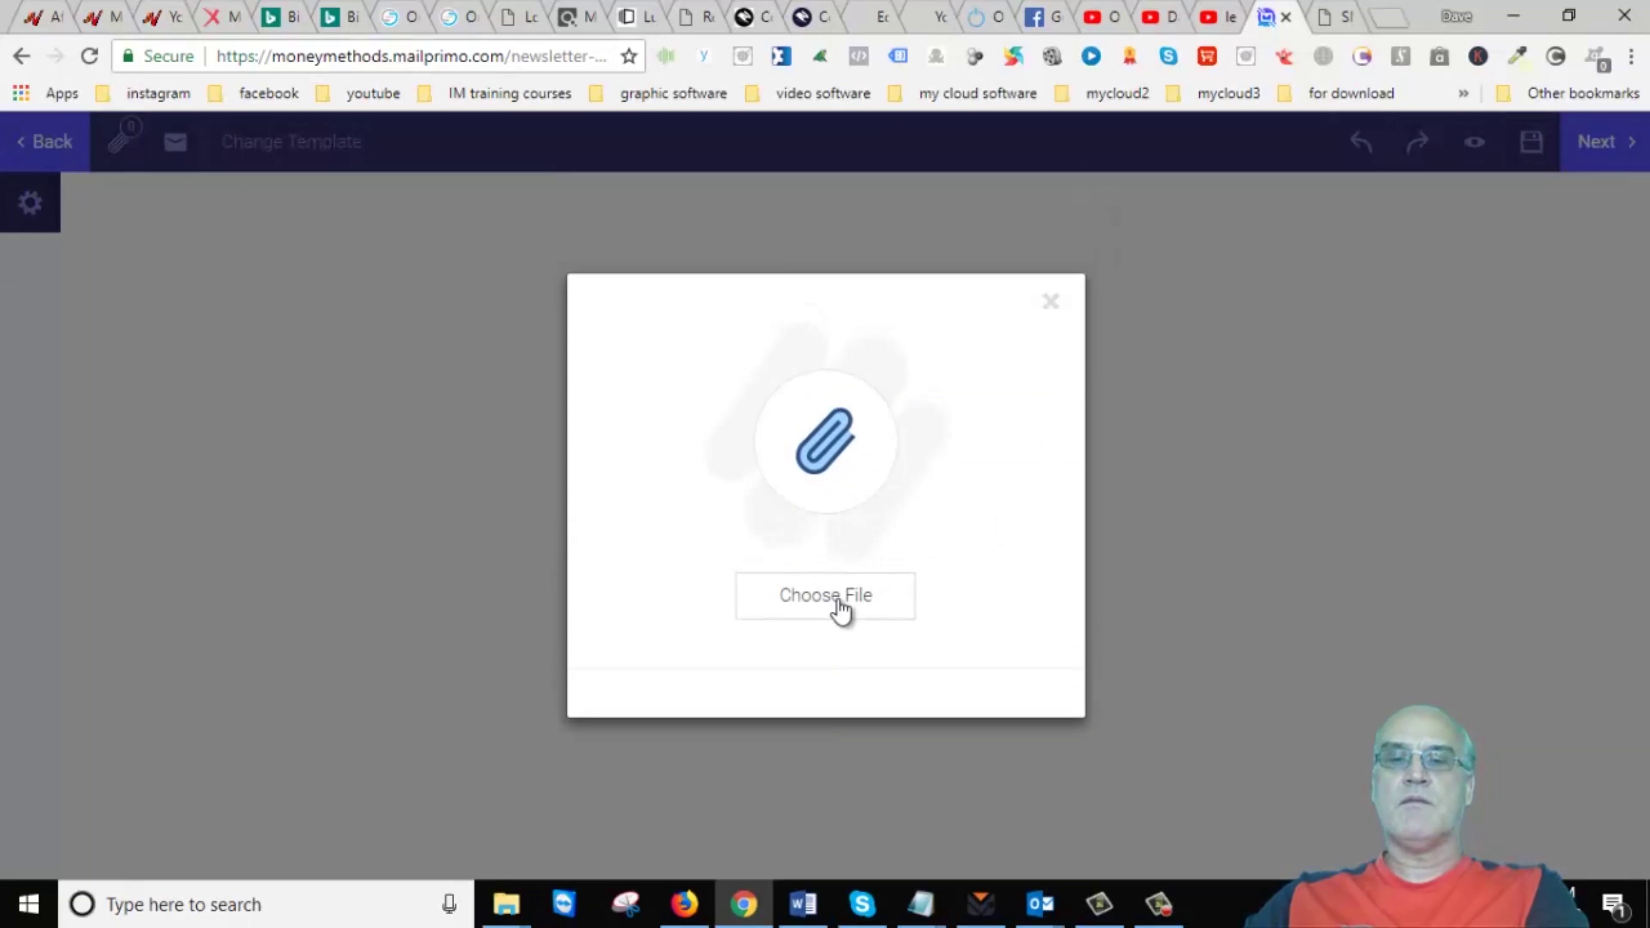
pyautogui.click(839, 609)
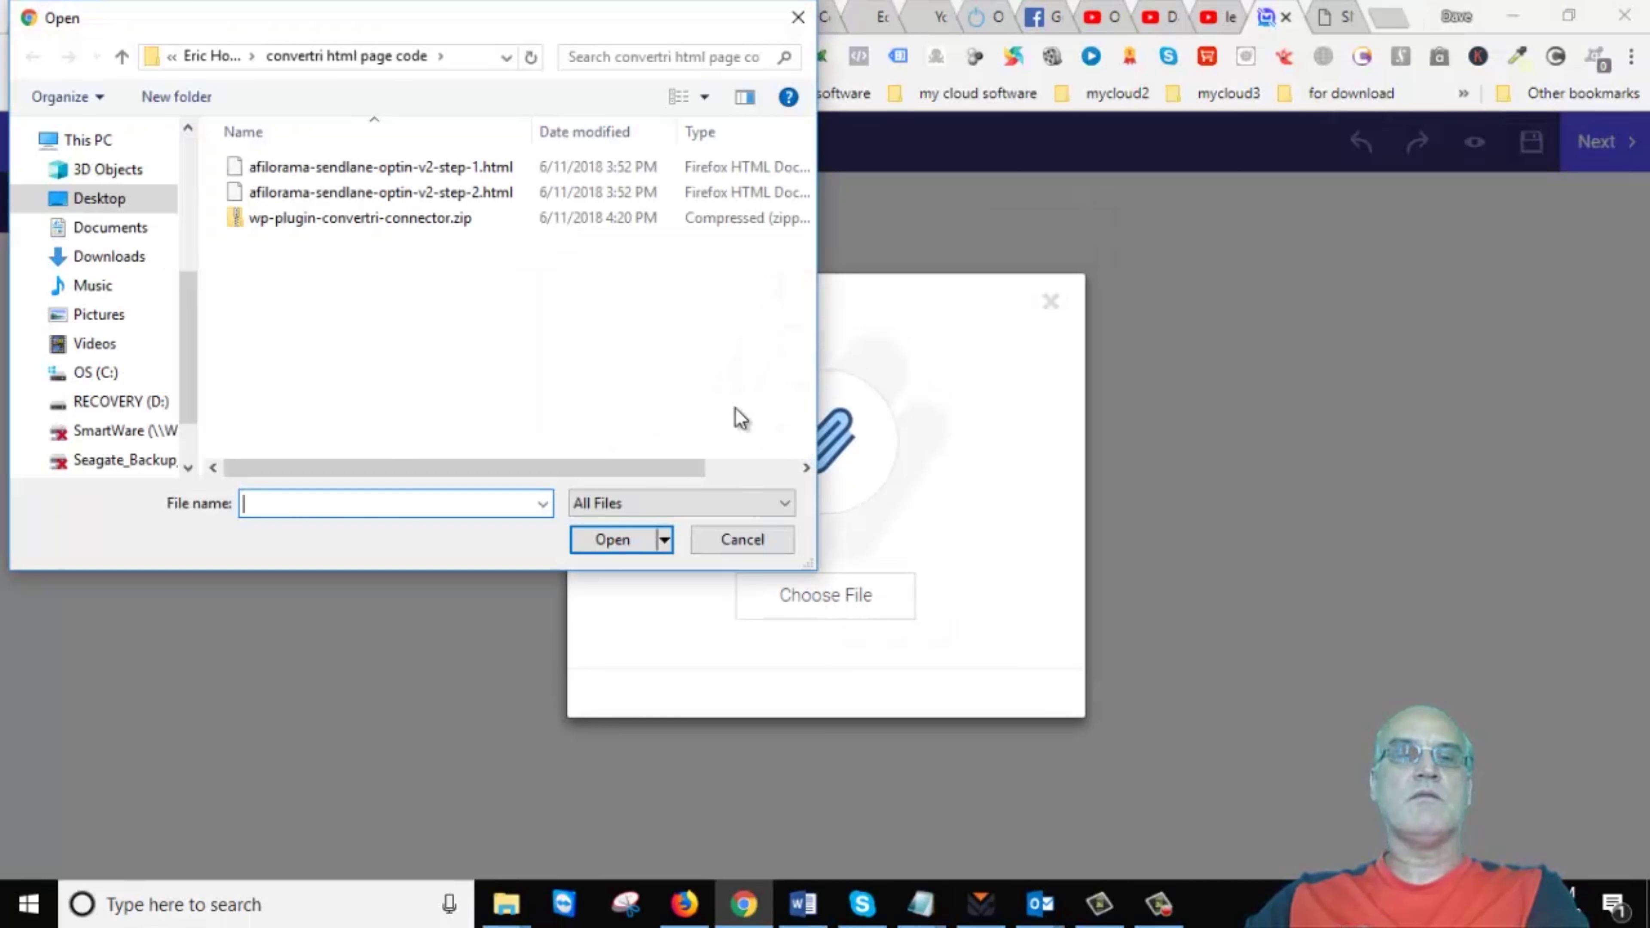
pyautogui.click(771, 545)
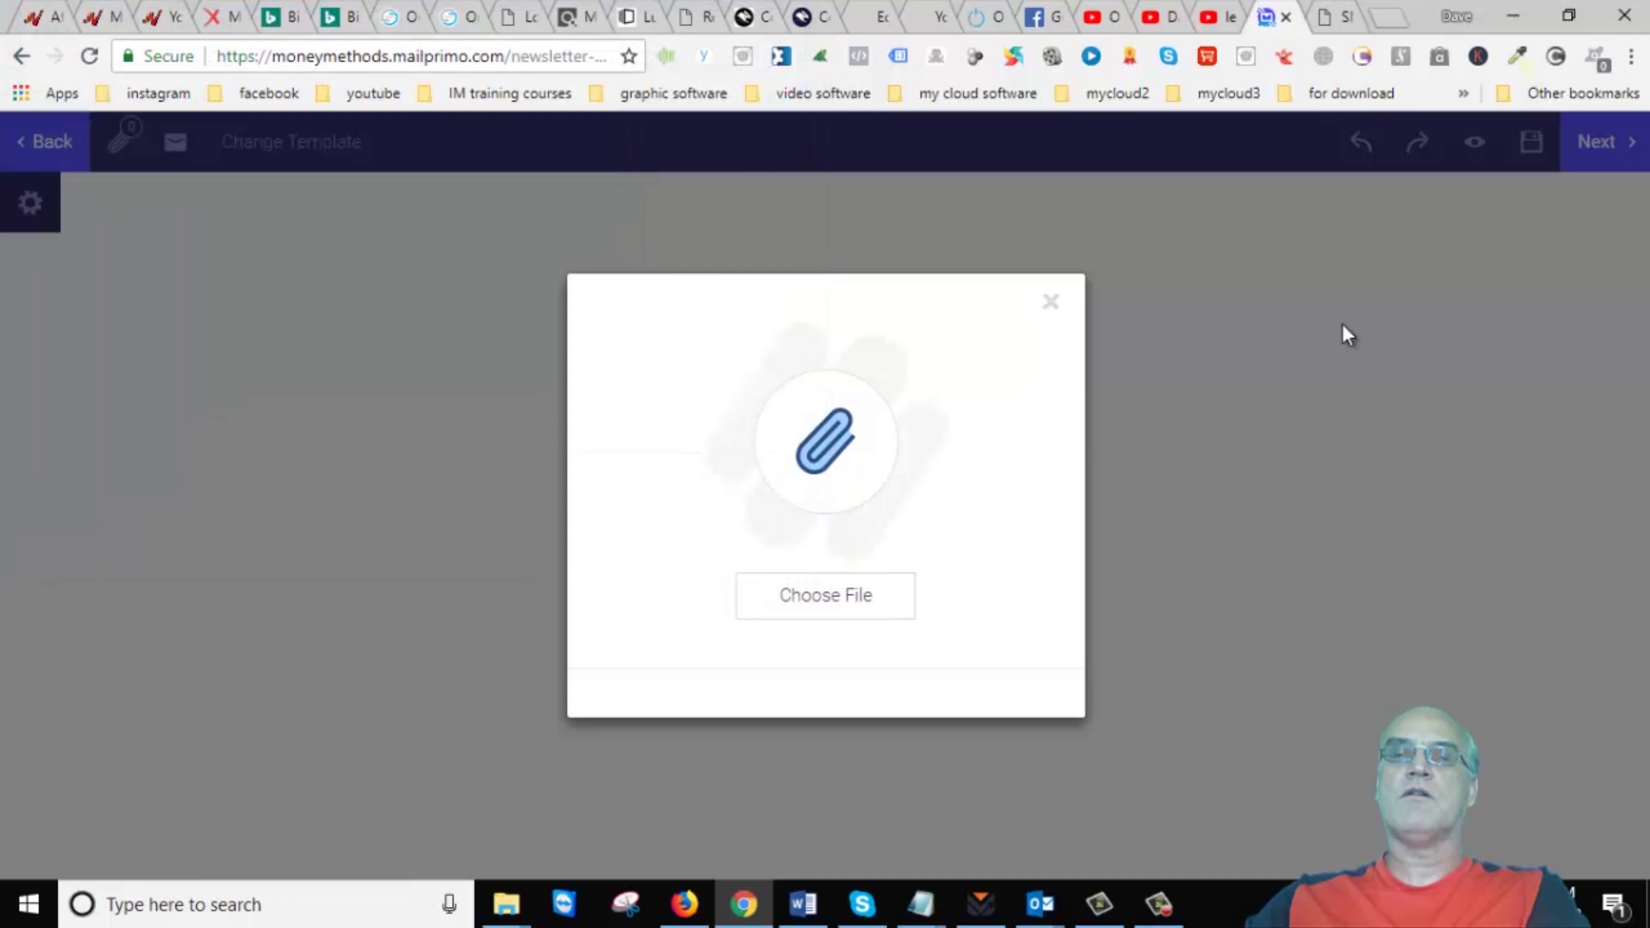
pyautogui.click(1051, 301)
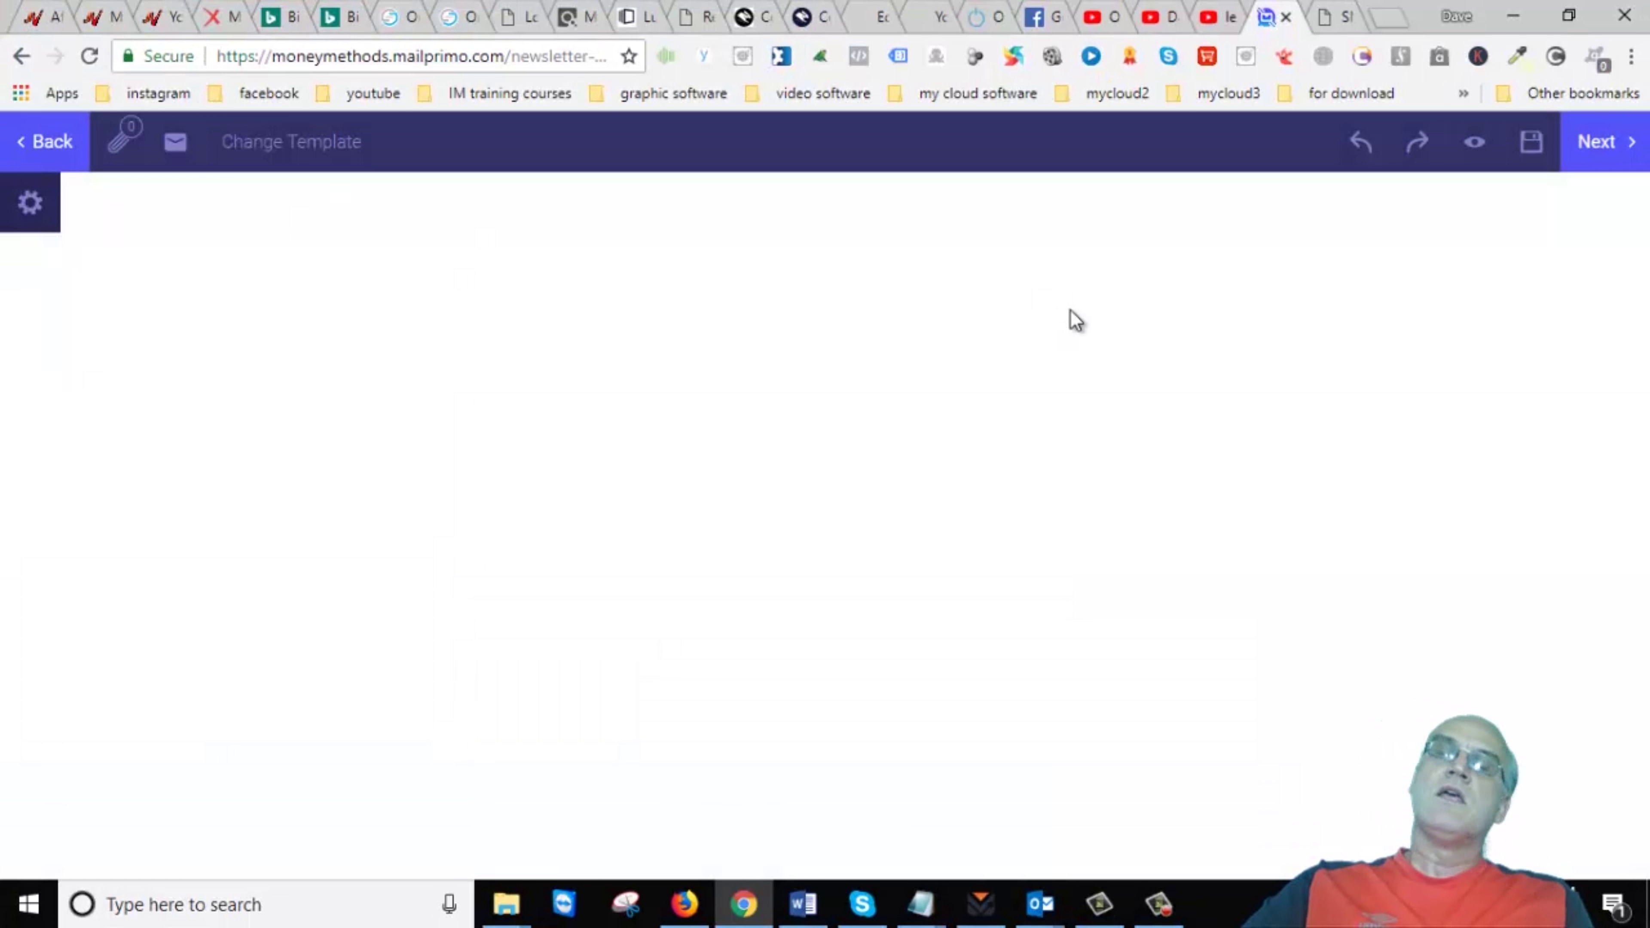
# - Switch to the YouTube results for "lead primo review" and return to the MailPrimo template editor
pyautogui.click(1202, 16)
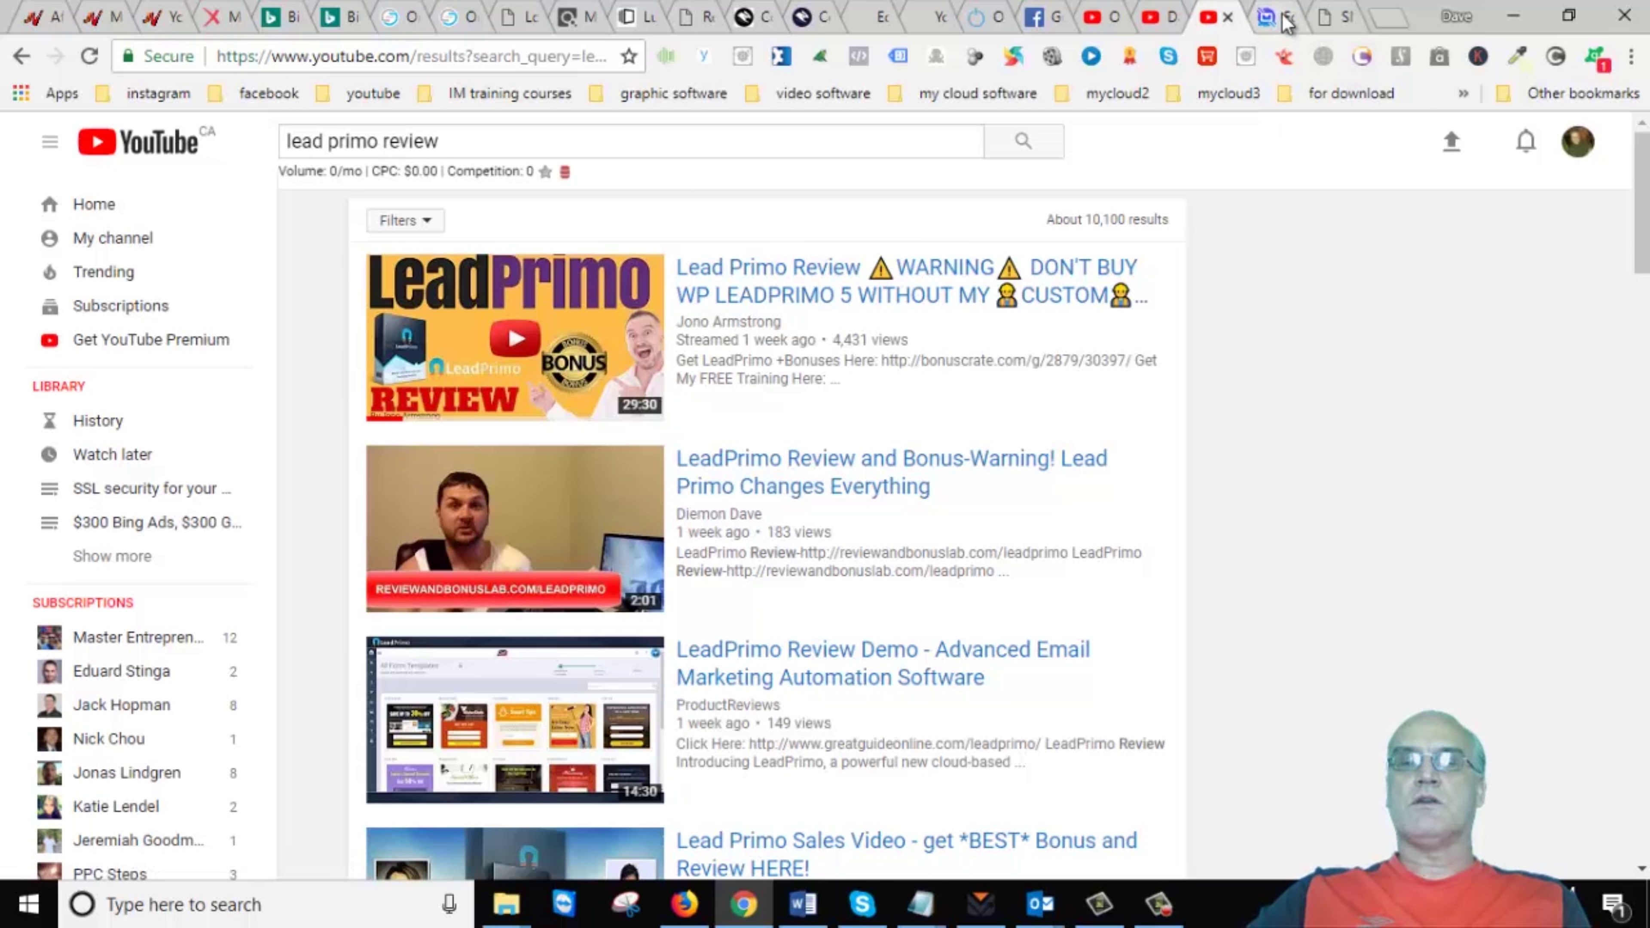
pyautogui.click(1261, 26)
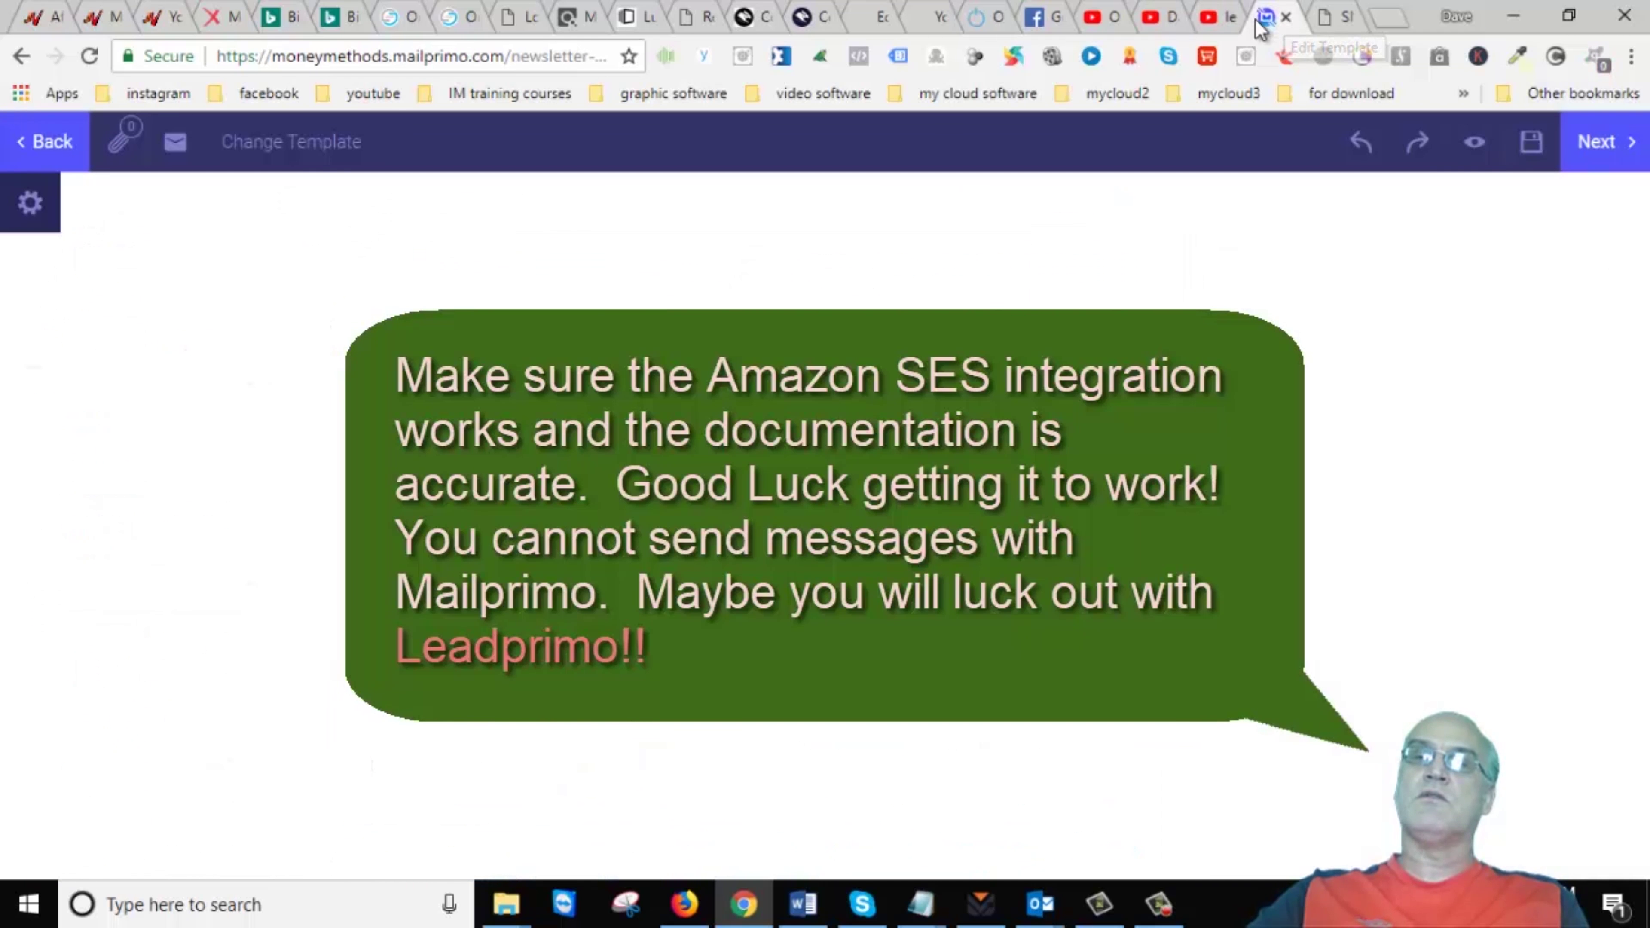
pyautogui.click(1232, 19)
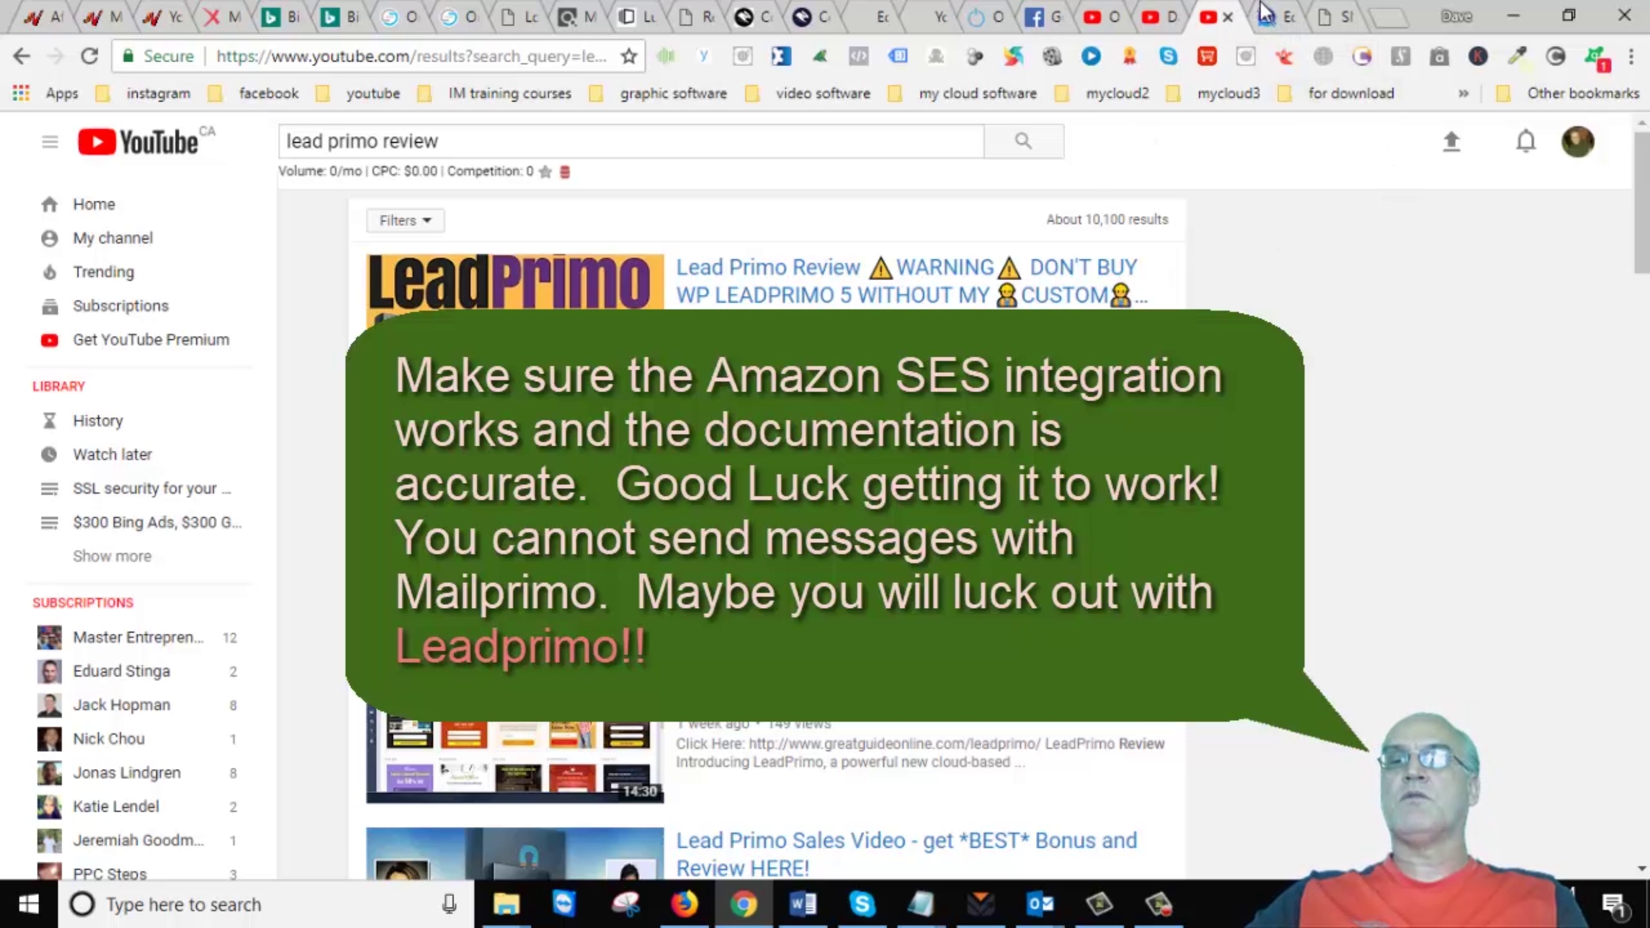
pyautogui.click(1267, 26)
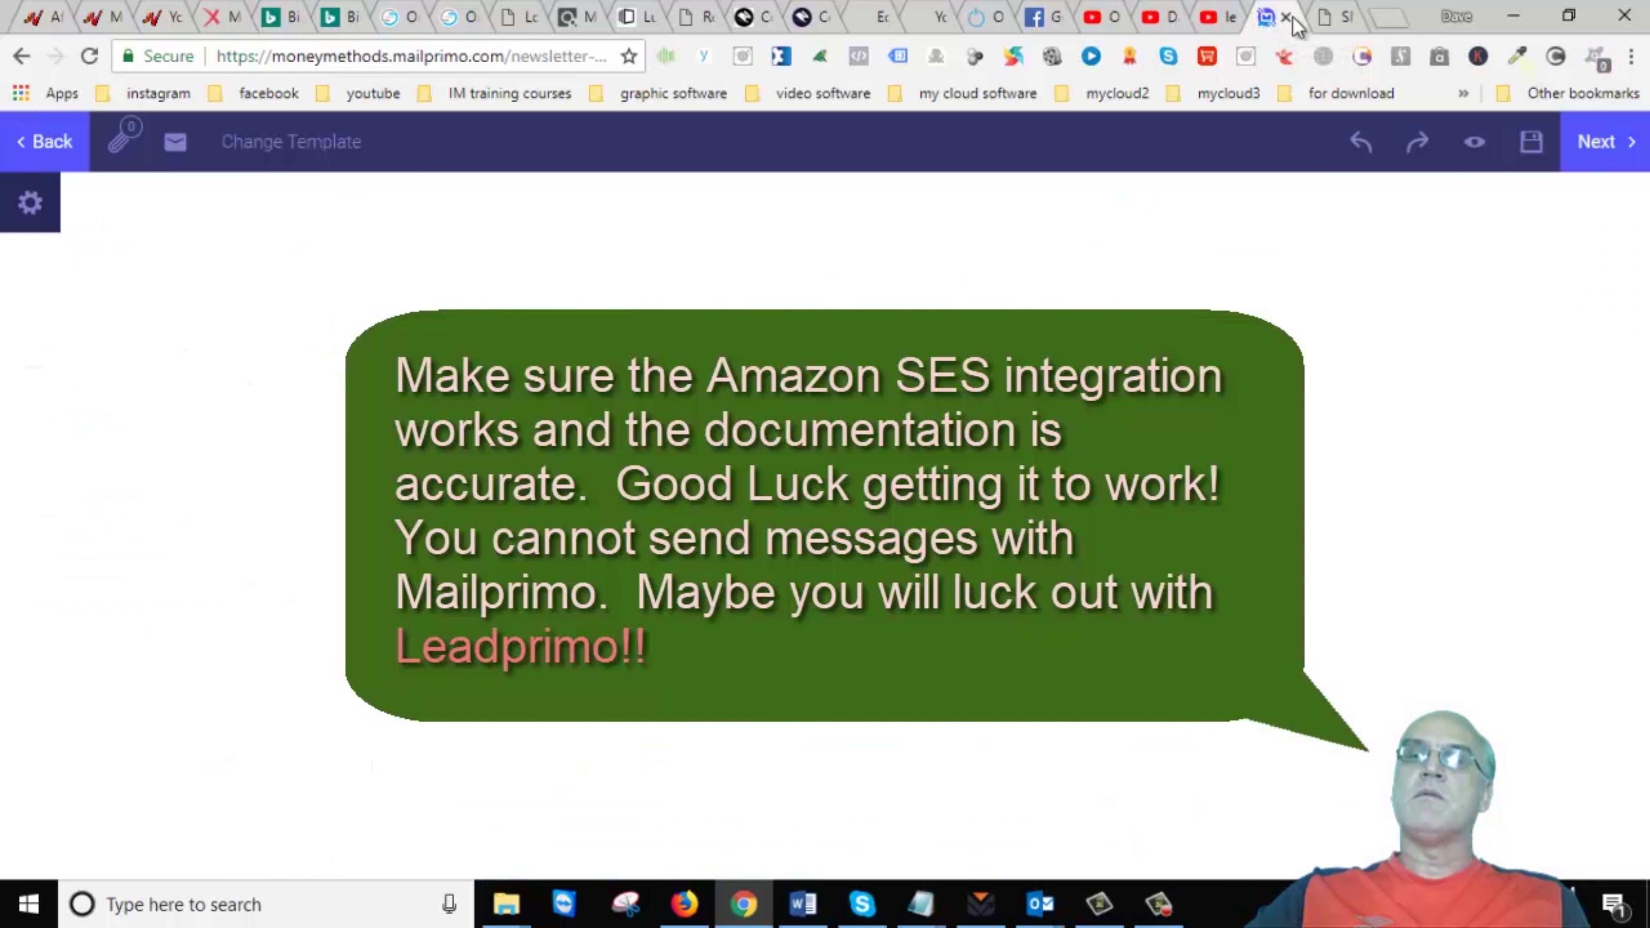
# - Look over the open YouTube pages and the SMTP_Settings.pdf guide, and return to the MailPrimo template editor
pyautogui.click(1206, 26)
pyautogui.click(1147, 26)
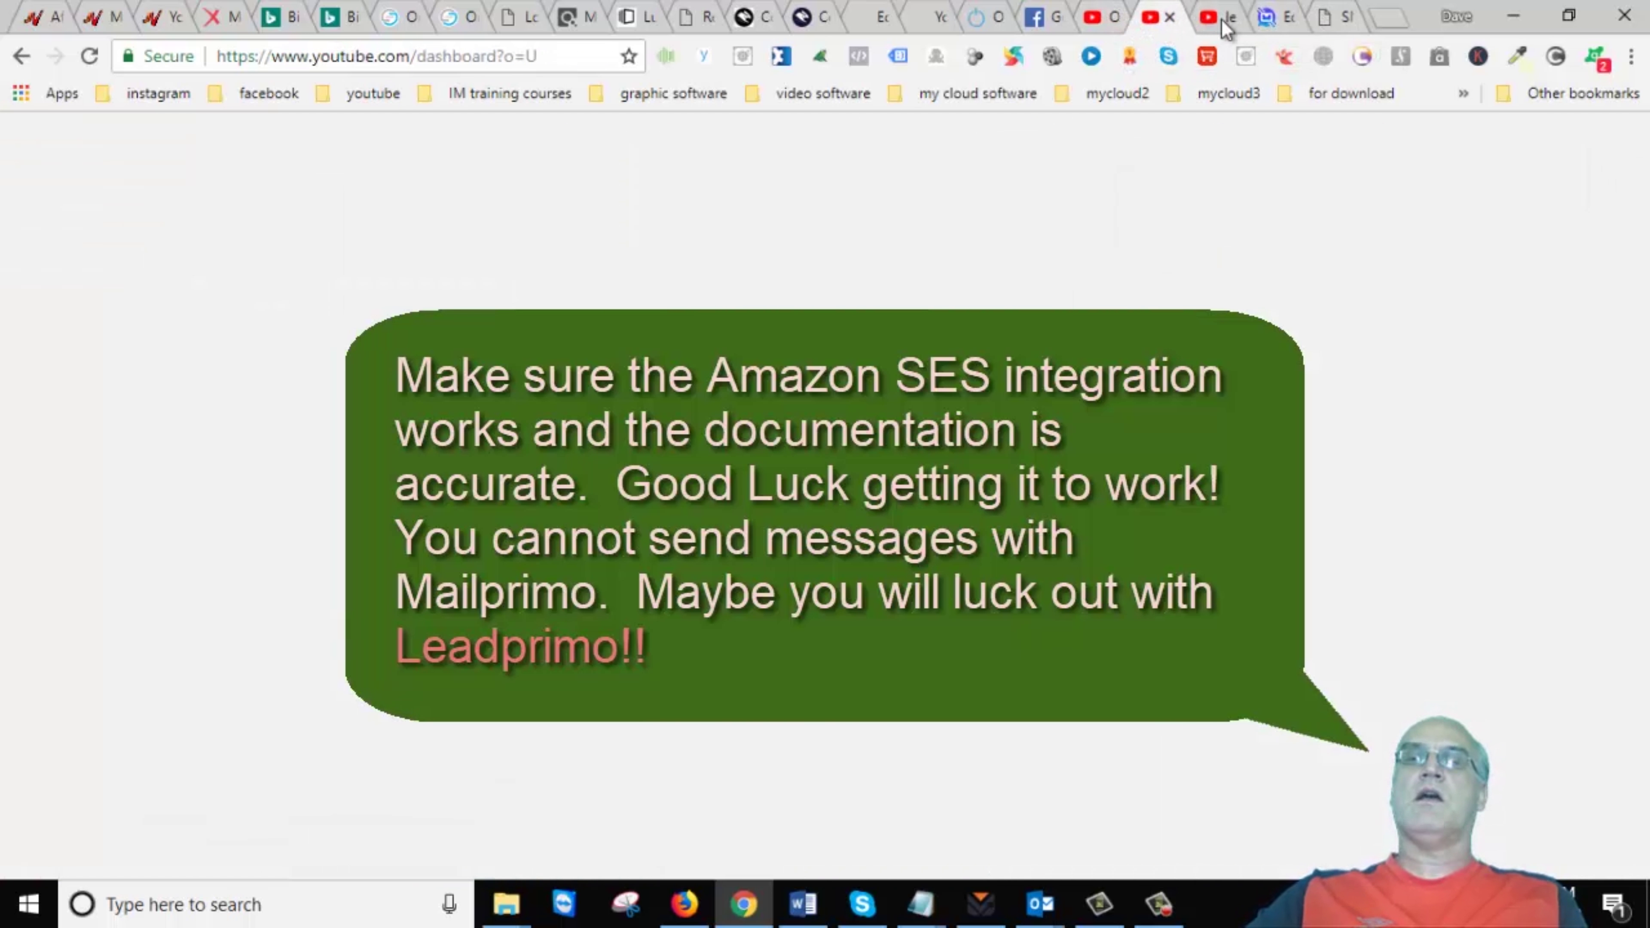
pyautogui.click(1225, 26)
pyautogui.click(1273, 25)
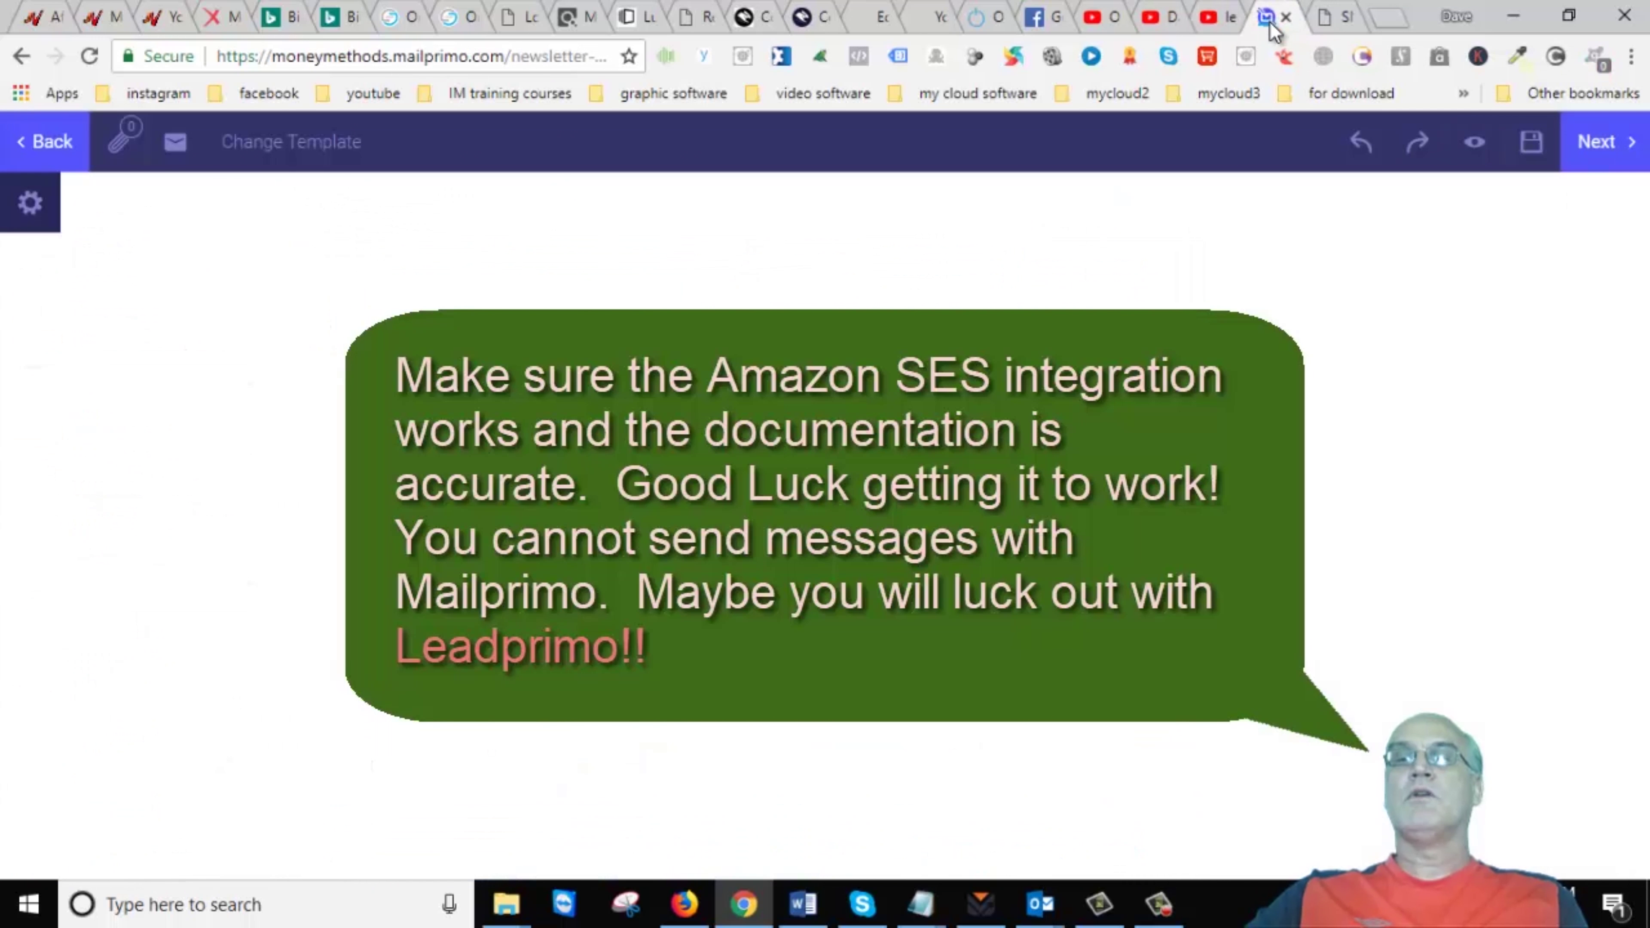
pyautogui.click(1316, 26)
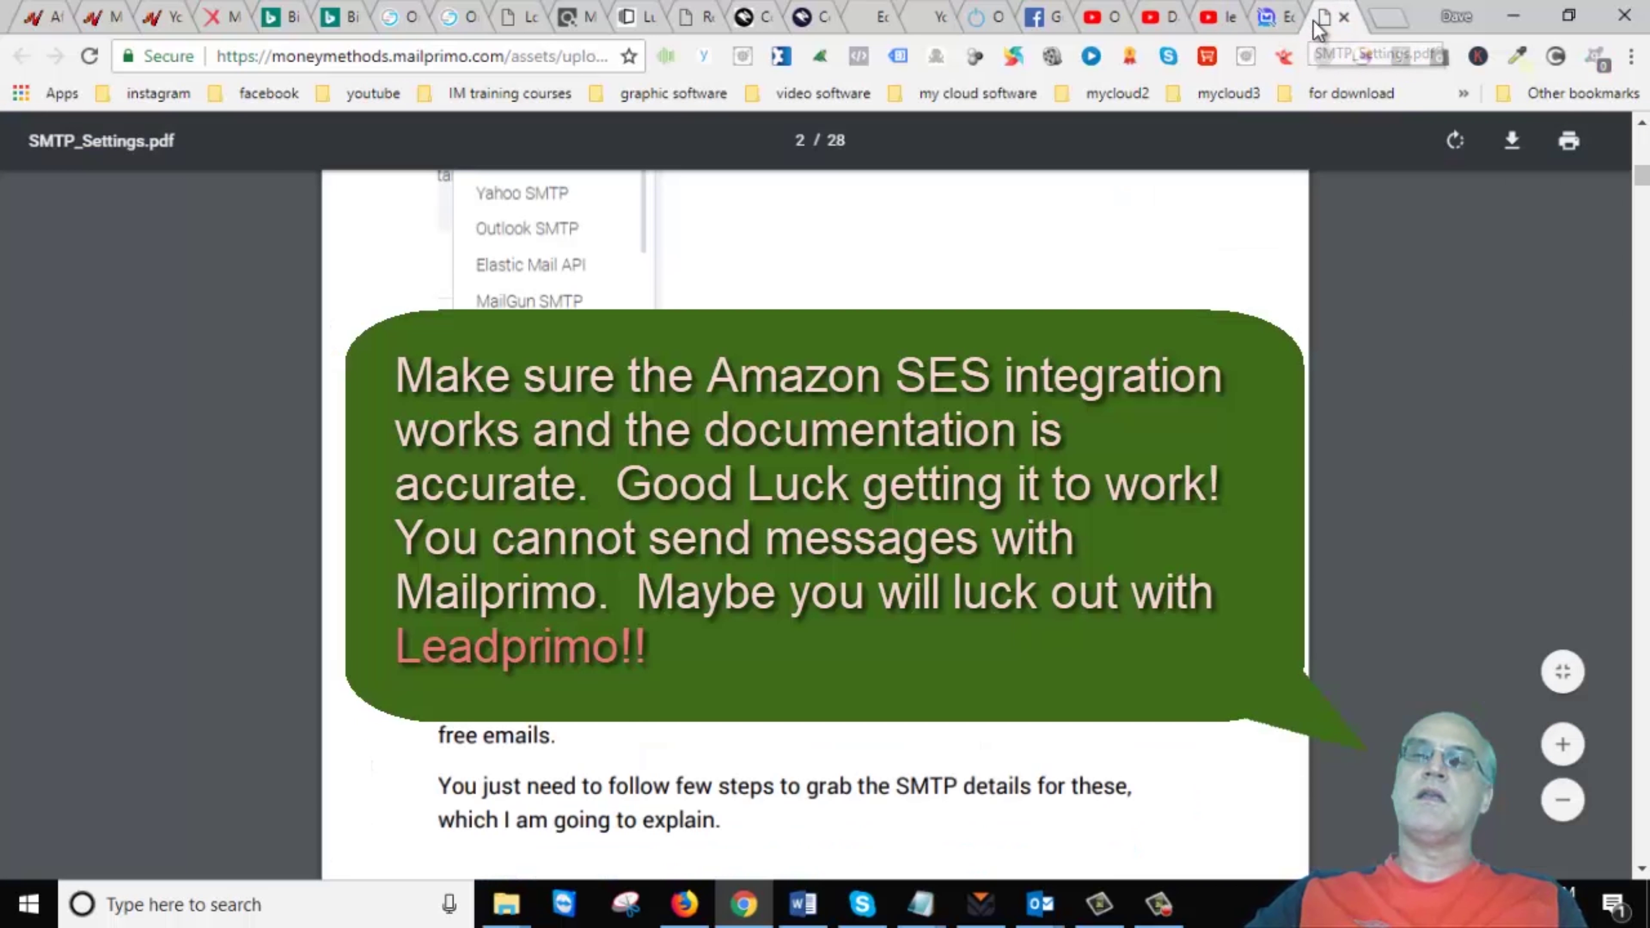
pyautogui.click(1270, 23)
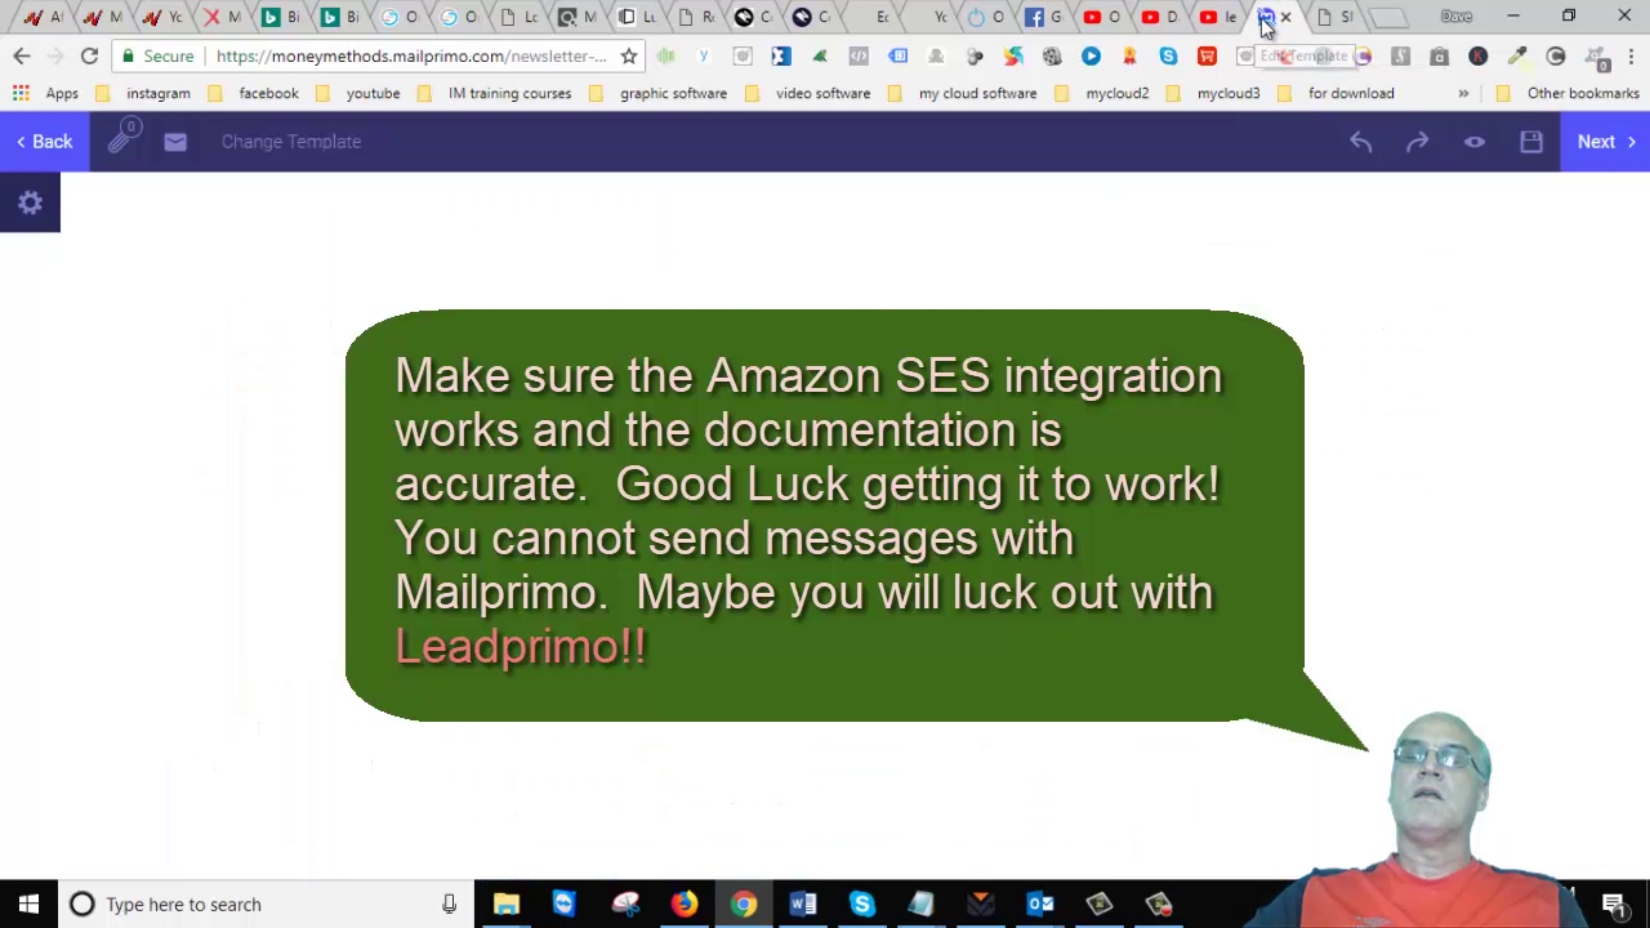
pyautogui.click(1201, 20)
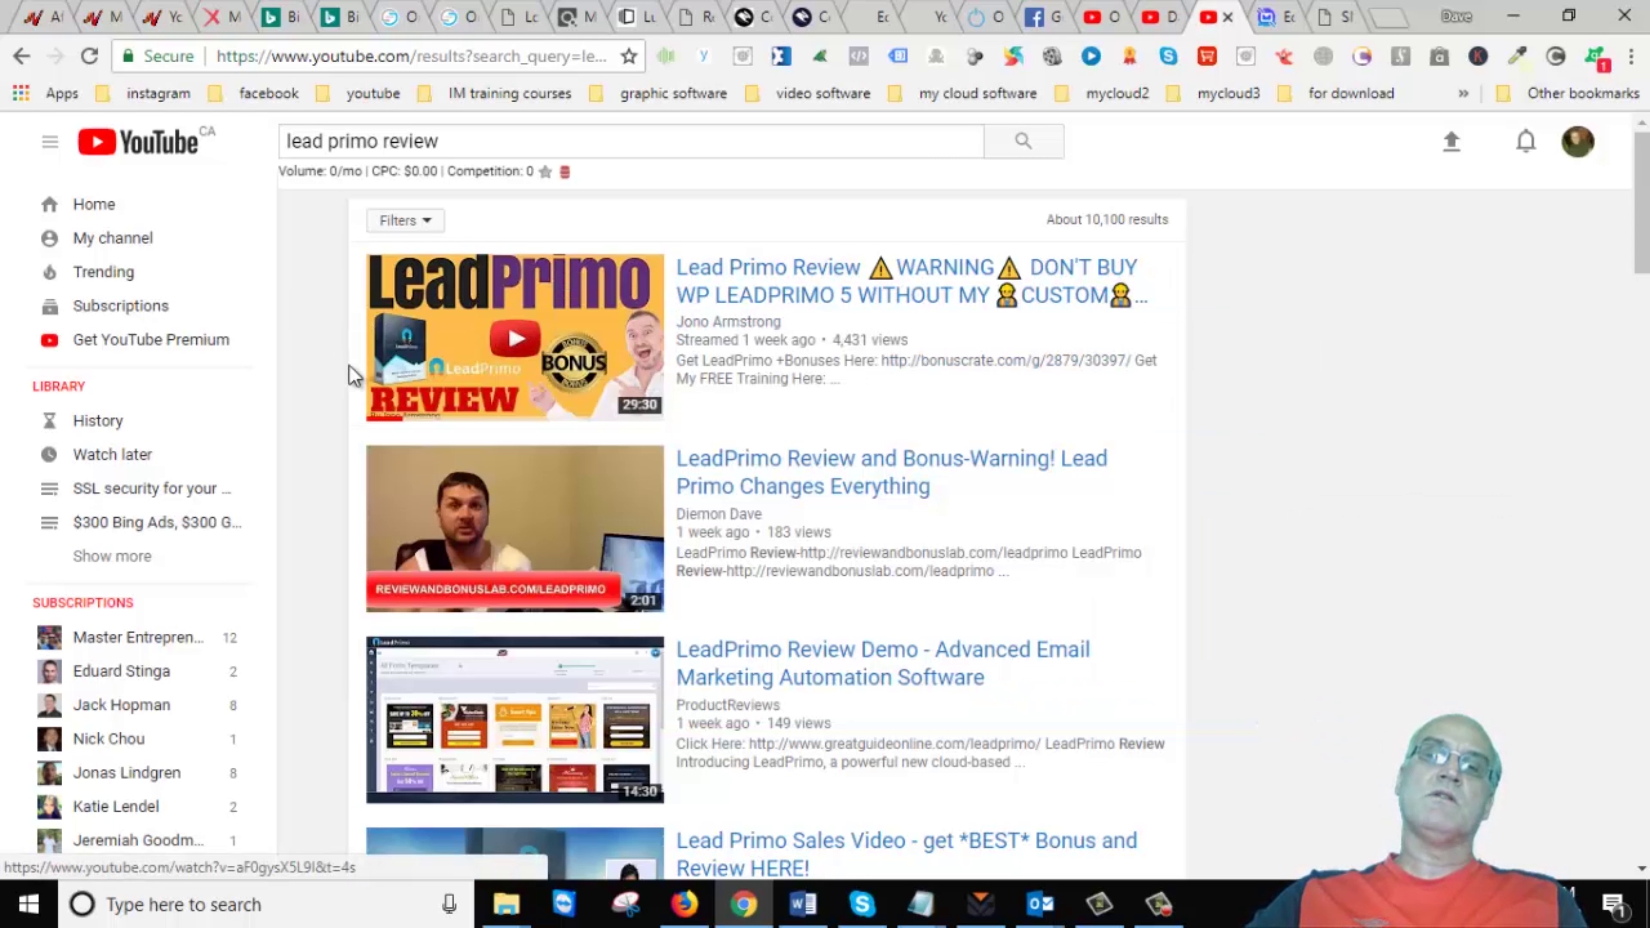
pyautogui.click(1267, 18)
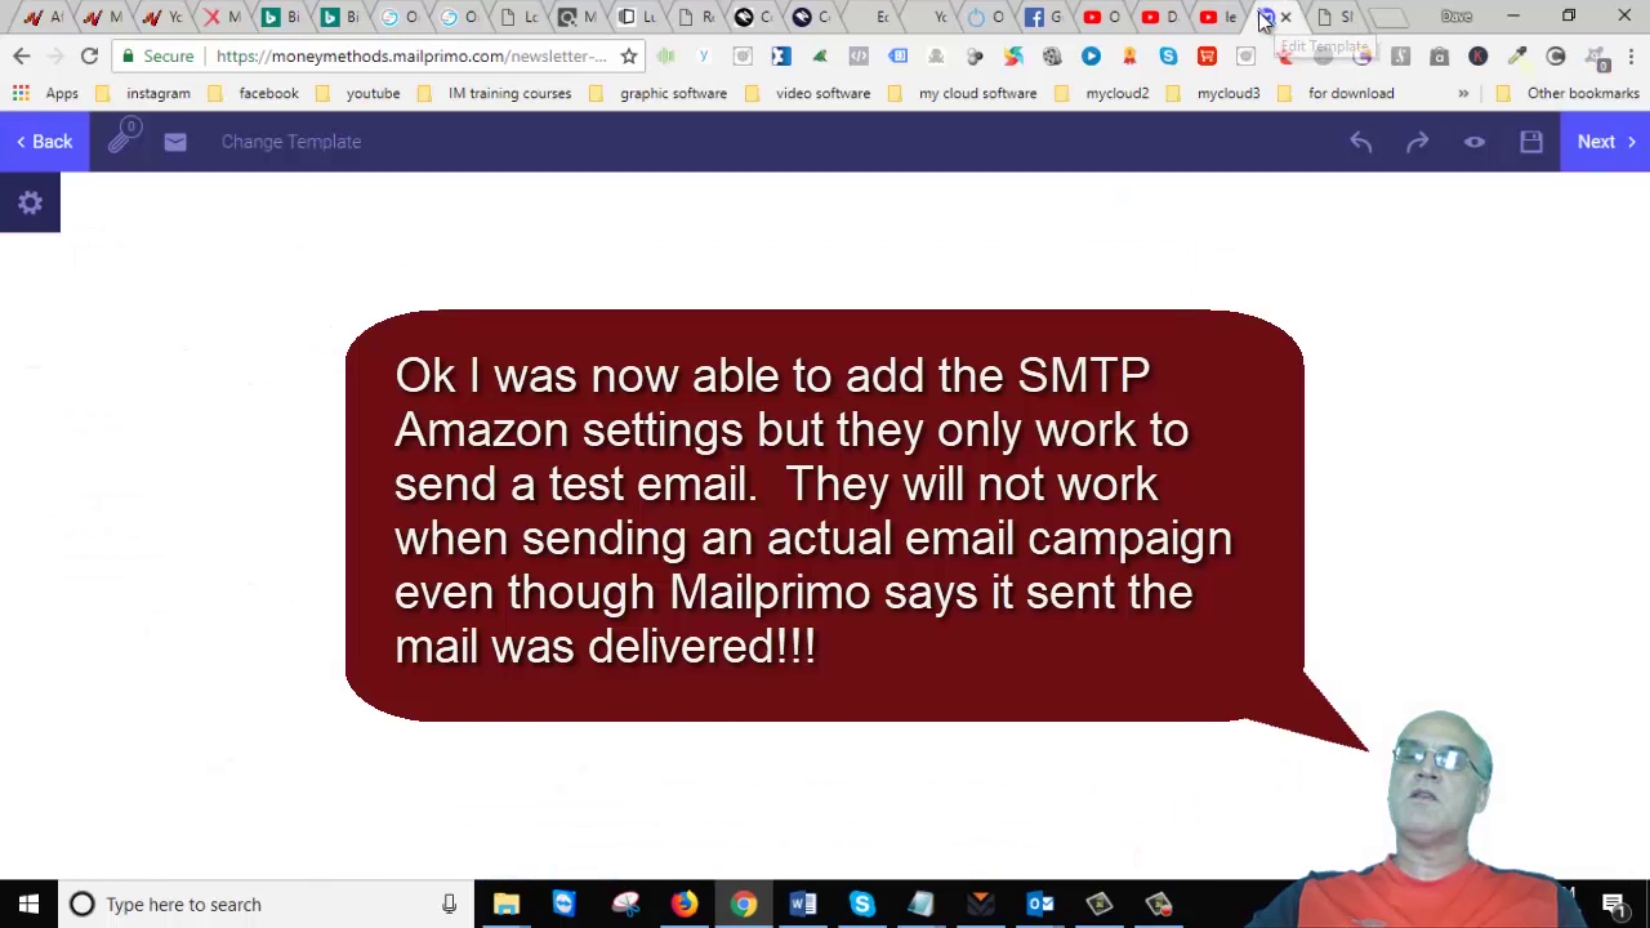
pyautogui.click(1207, 20)
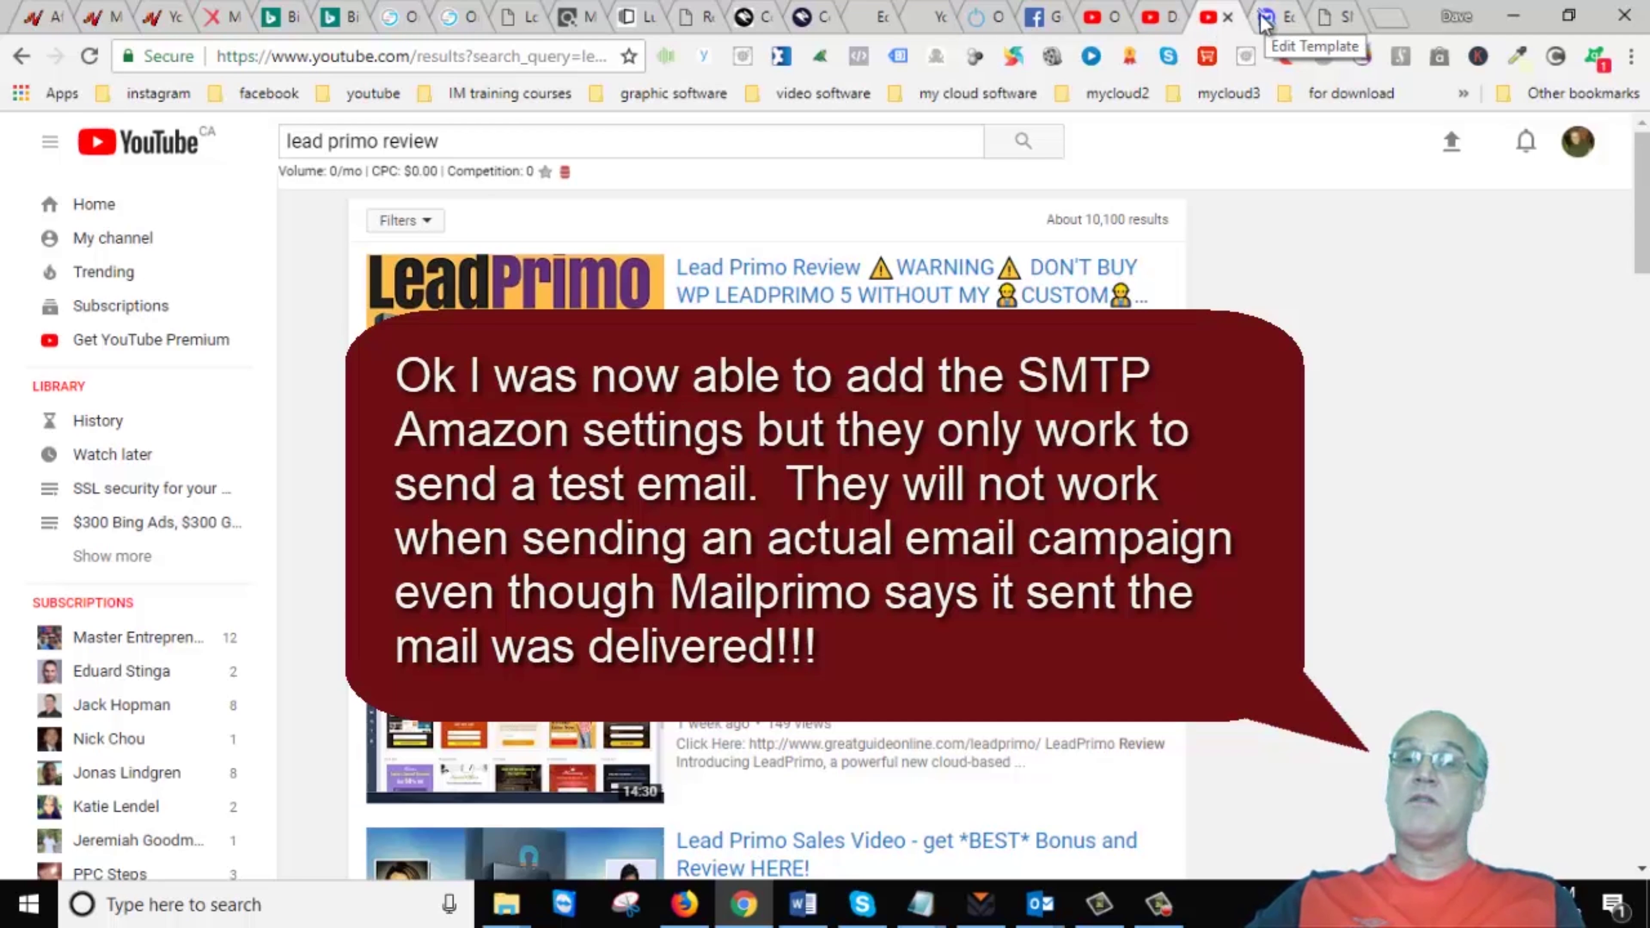
pyautogui.click(1263, 23)
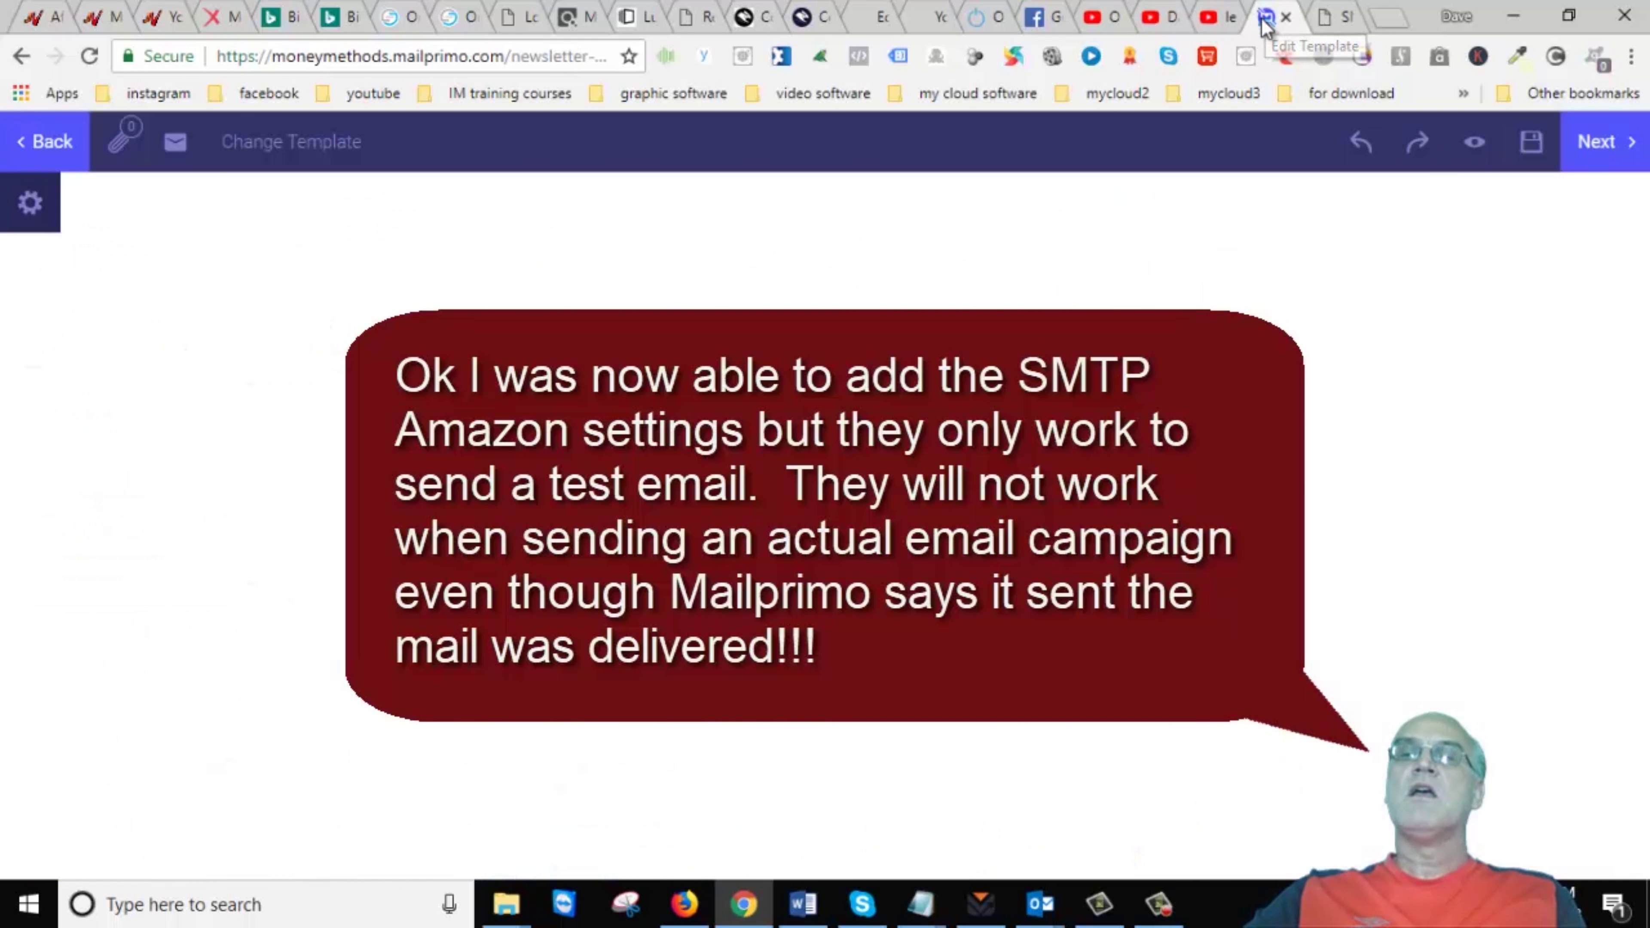
# - Switch to the YouTube results for "lead primo review" and look through the listed LeadPrimo review videos
pyautogui.click(1207, 19)
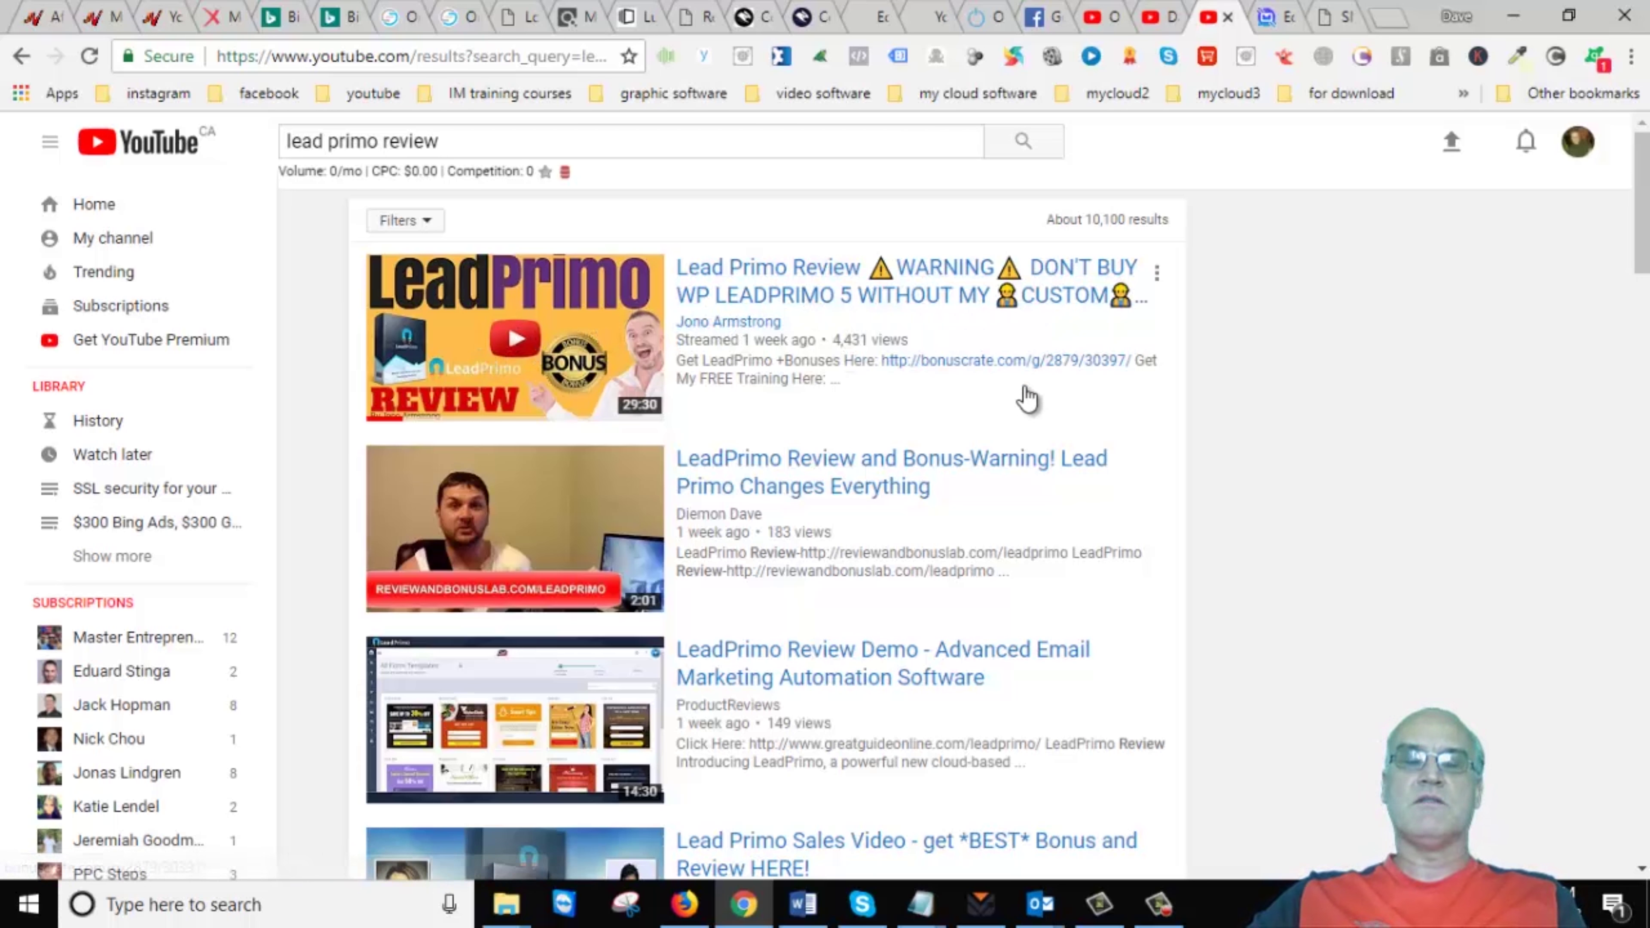
pyautogui.scroll(-12, 1027, 398)
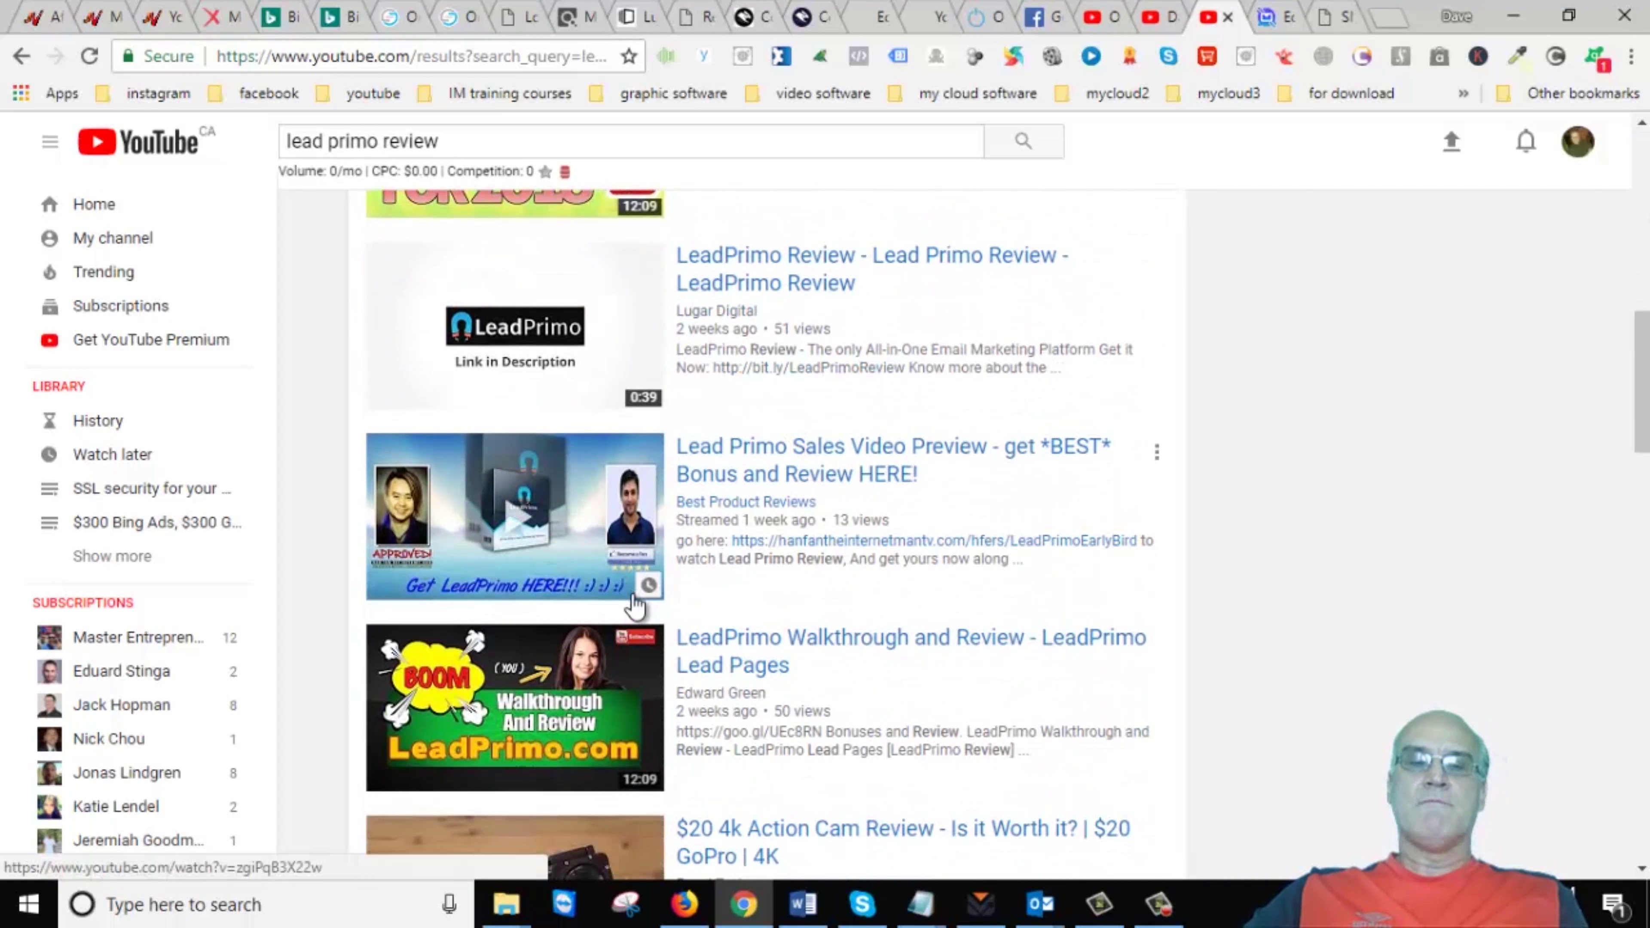
pyautogui.scroll(-4, 652, 604)
pyautogui.scroll(8, 661, 610)
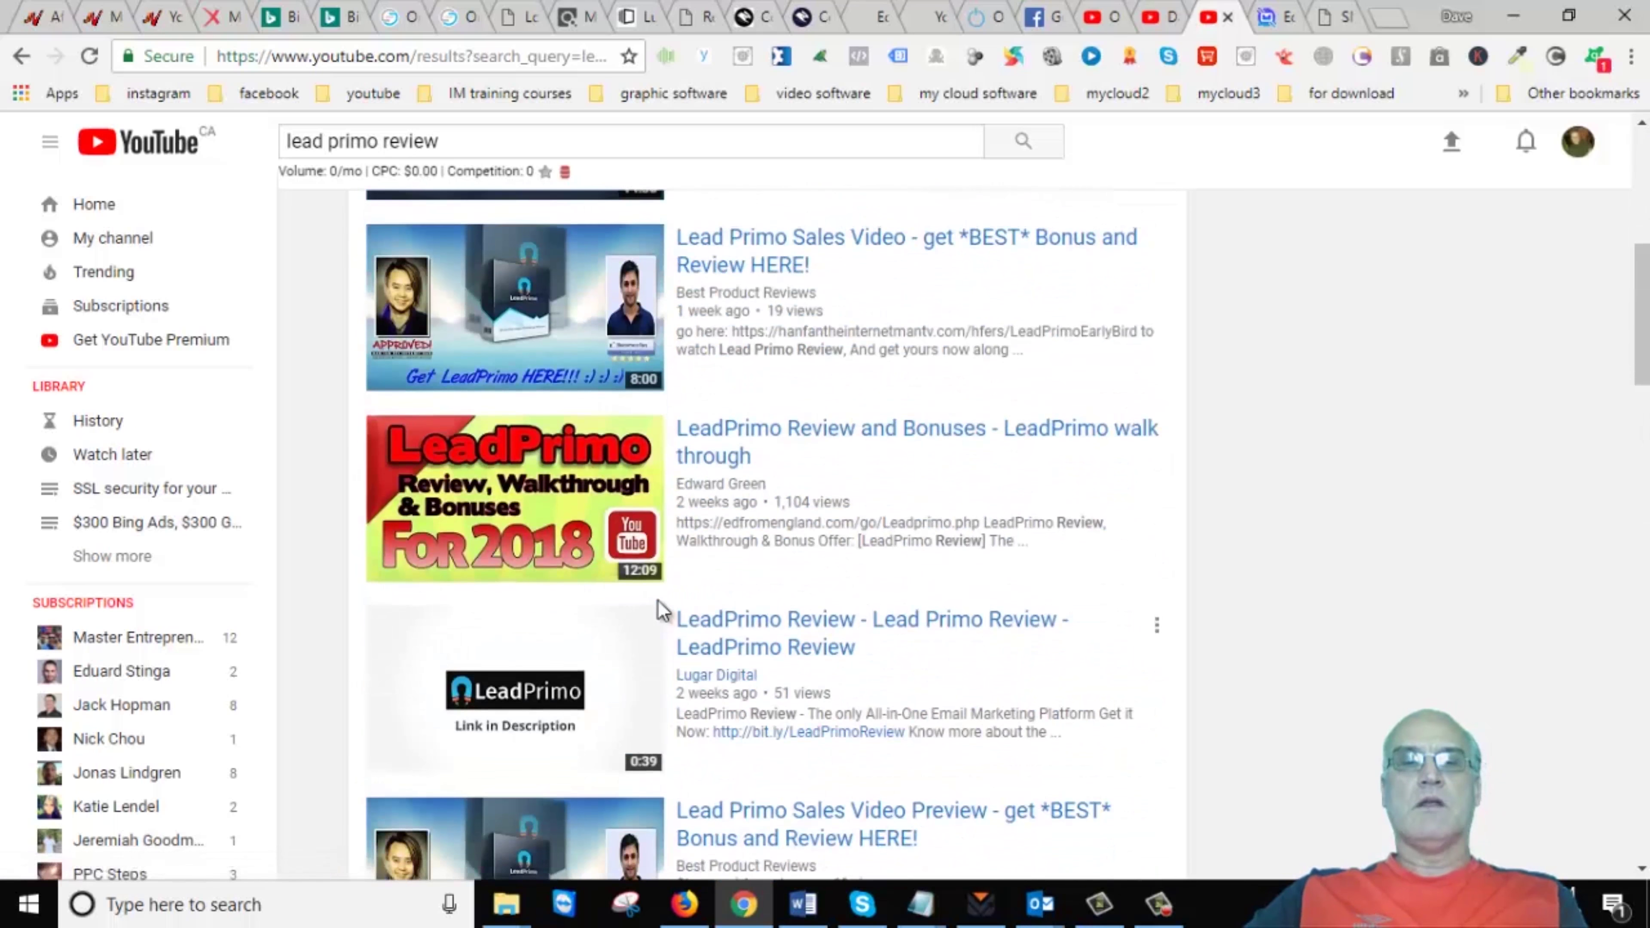
pyautogui.scroll(10, 662, 609)
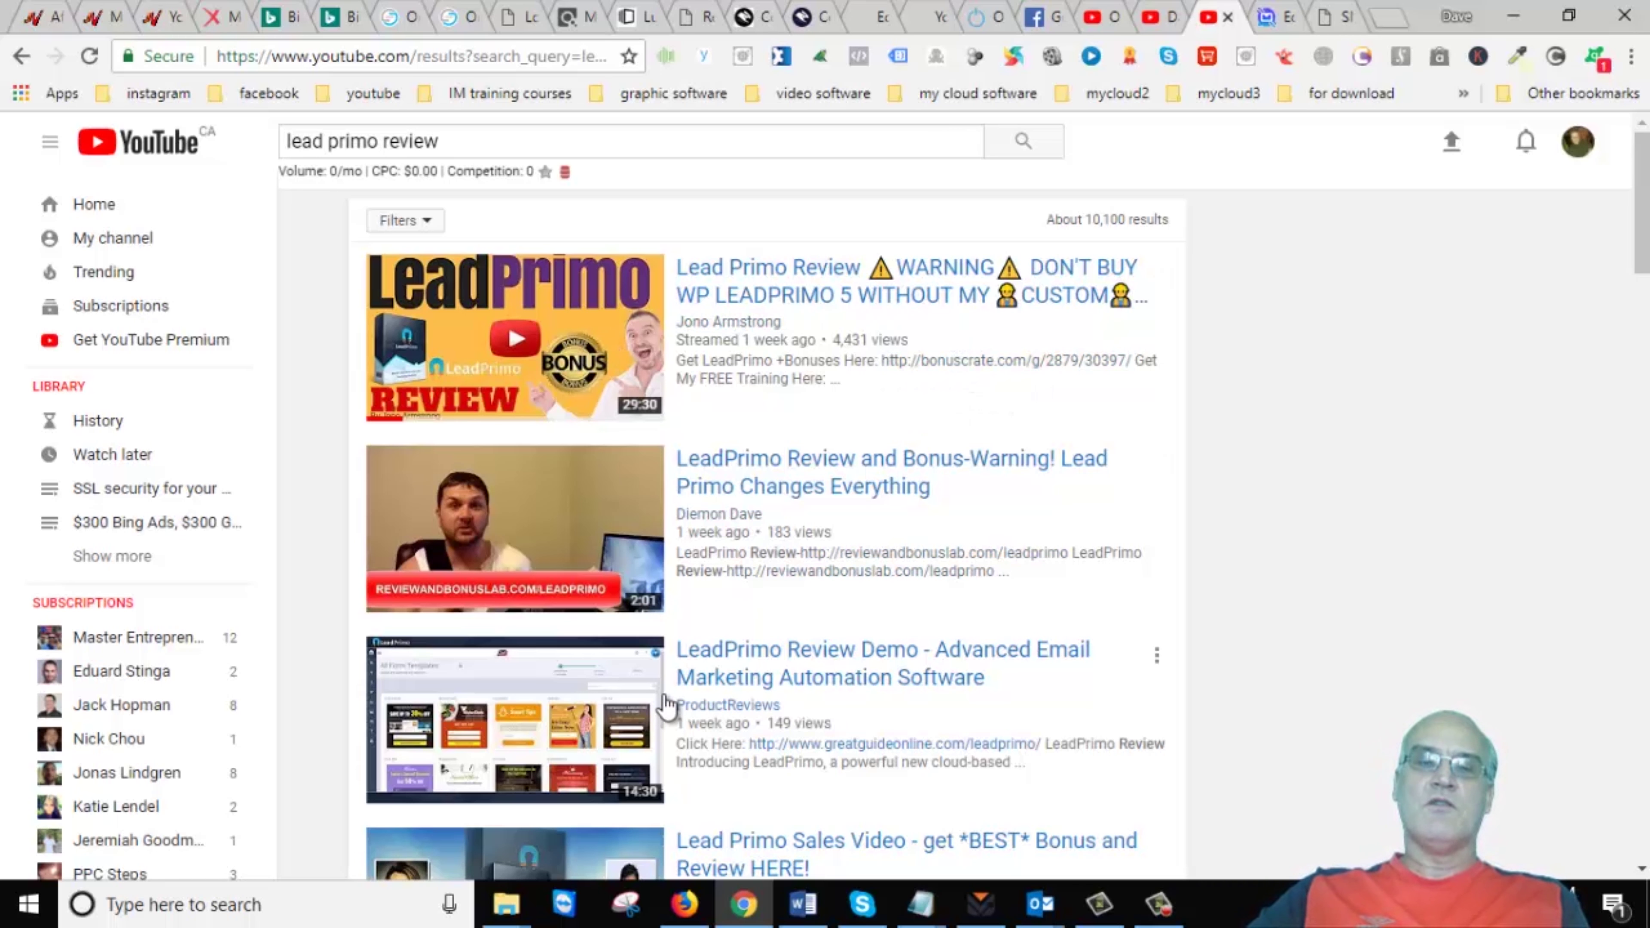
pyautogui.scroll(-8, 938, 449)
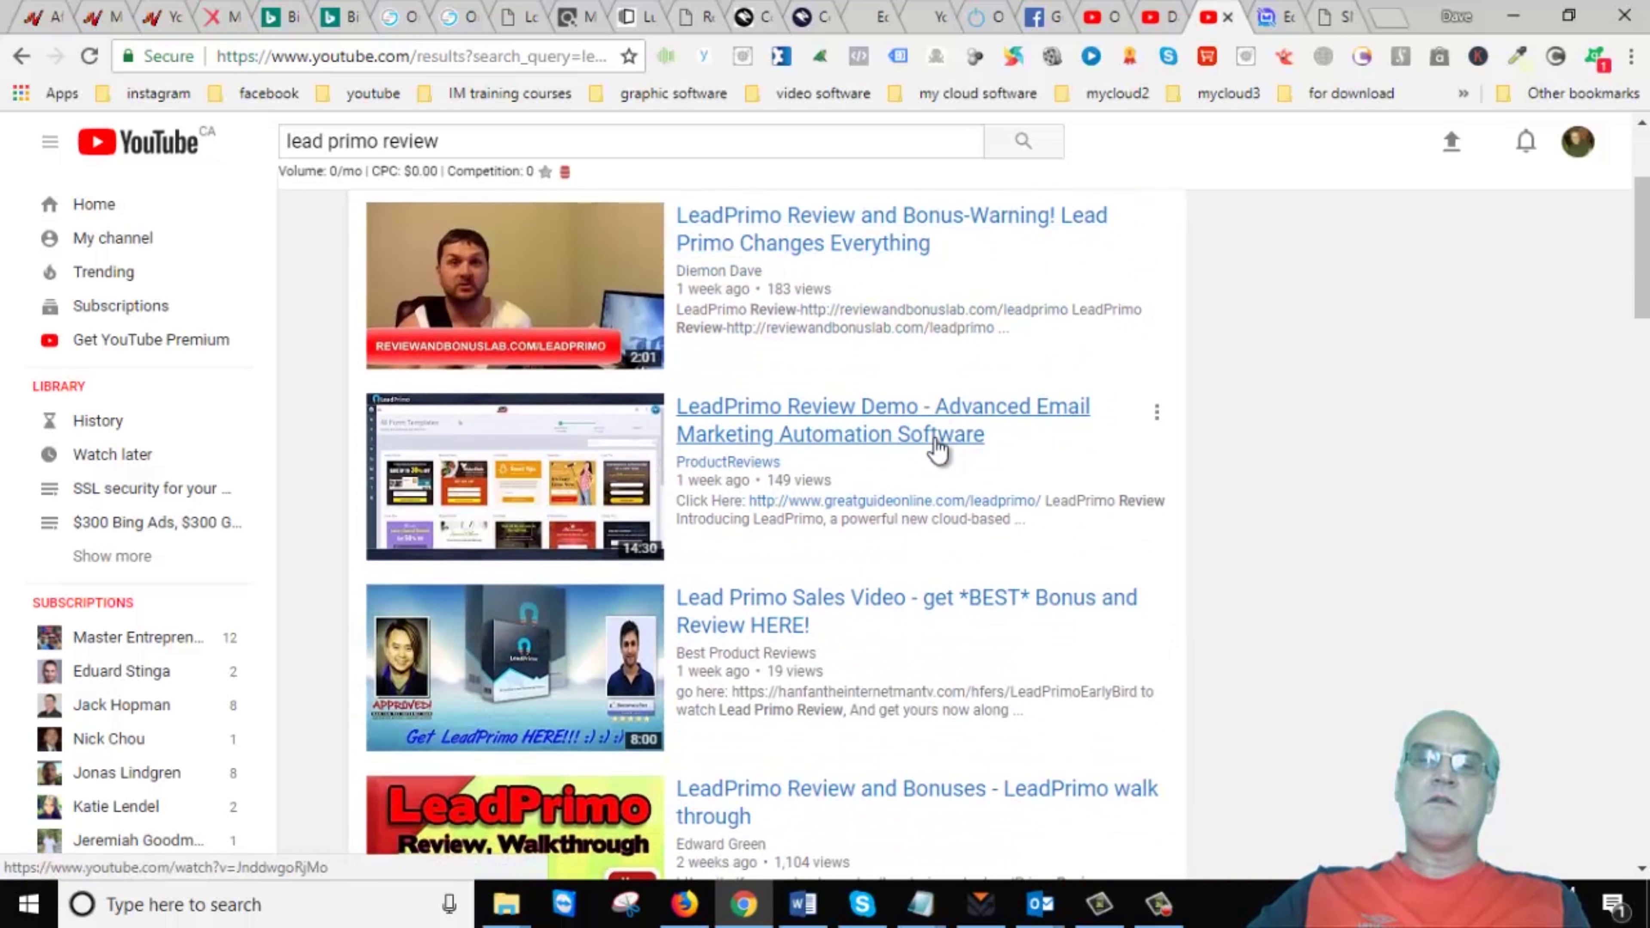
pyautogui.scroll(-5, 917, 657)
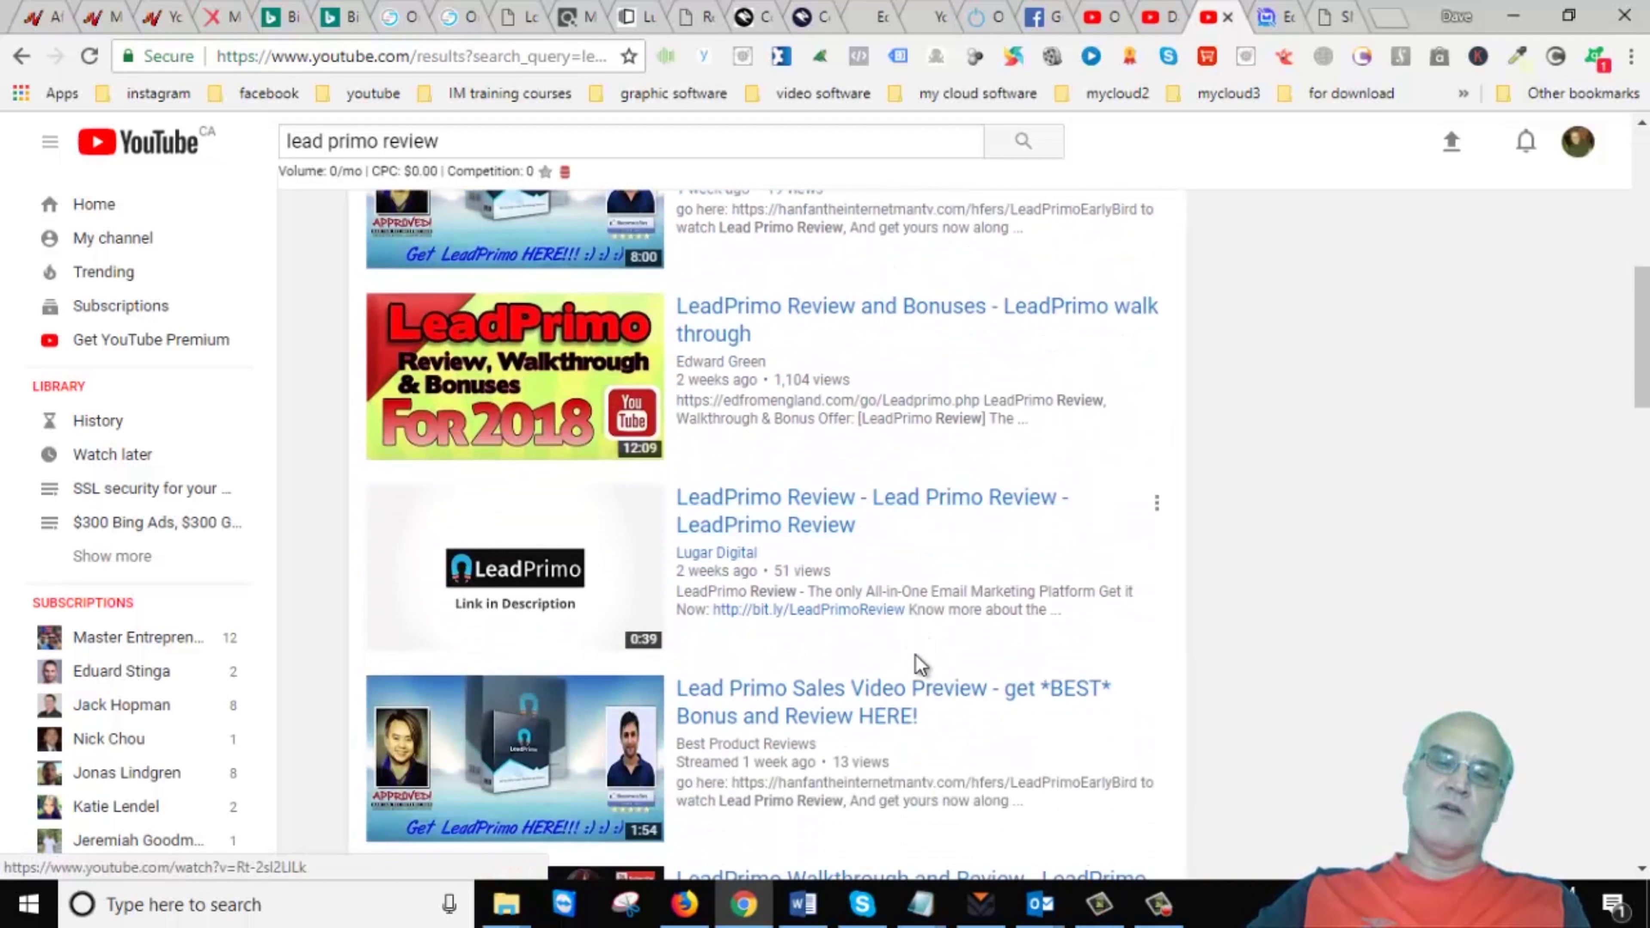
pyautogui.scroll(12, 931, 645)
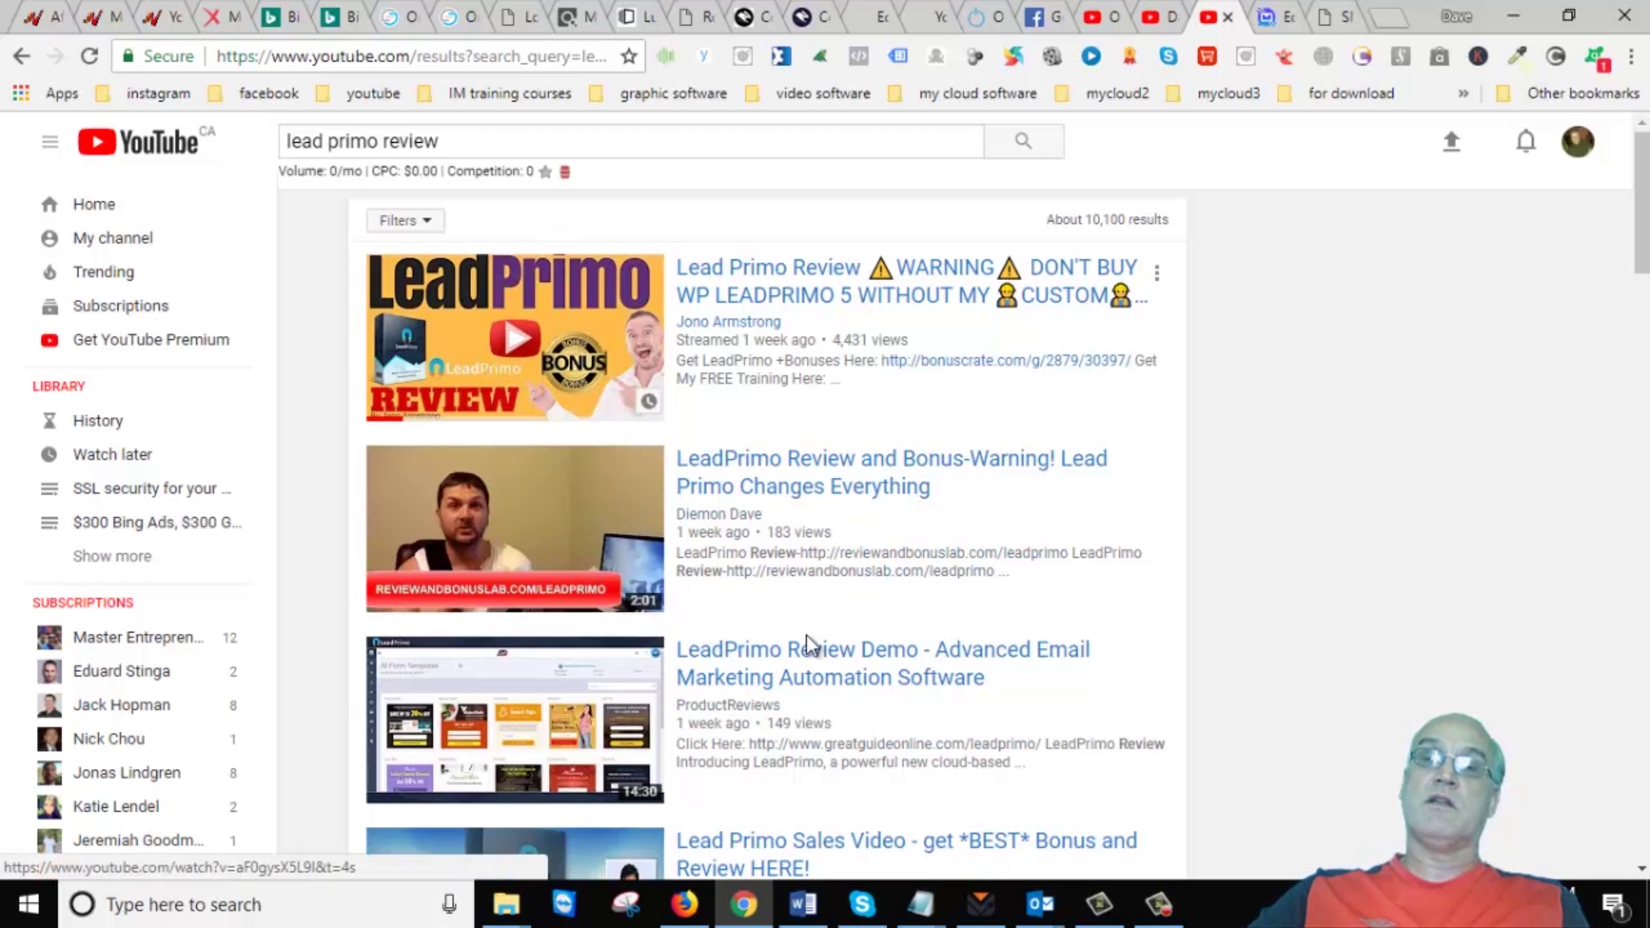
pyautogui.scroll(-6, 808, 650)
pyautogui.scroll(-9, 809, 653)
pyautogui.scroll(15, 812, 646)
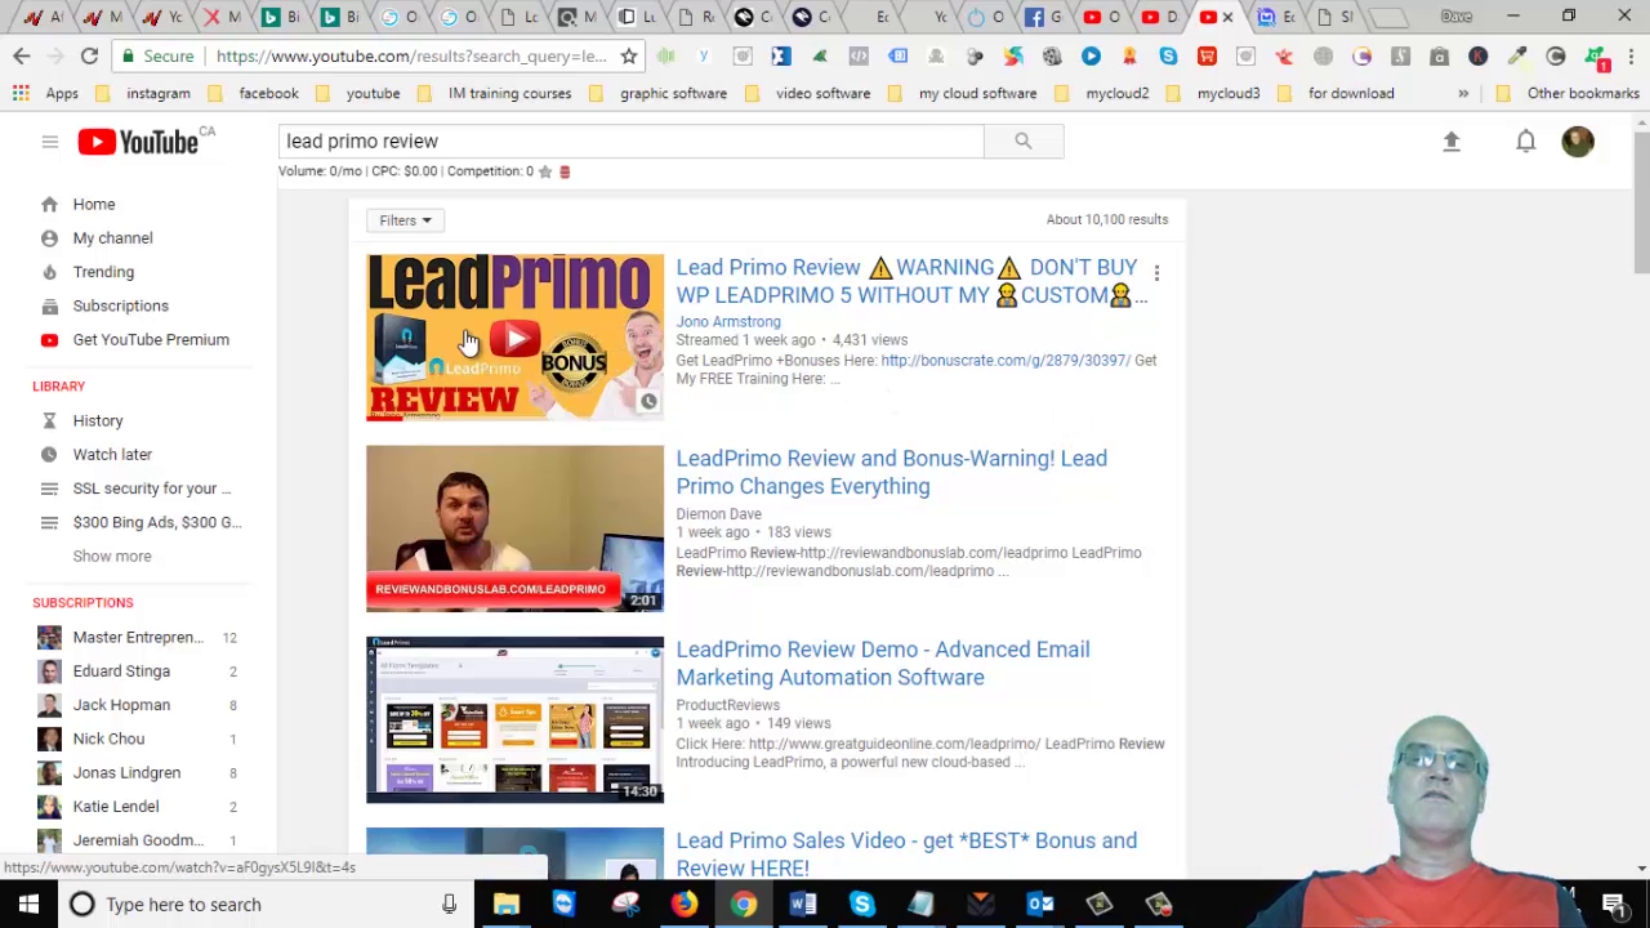
# - Glance at the MailPrimo template editor and browse the YouTube LeadPrimo results as far as the similar searches section
pyautogui.click(1268, 17)
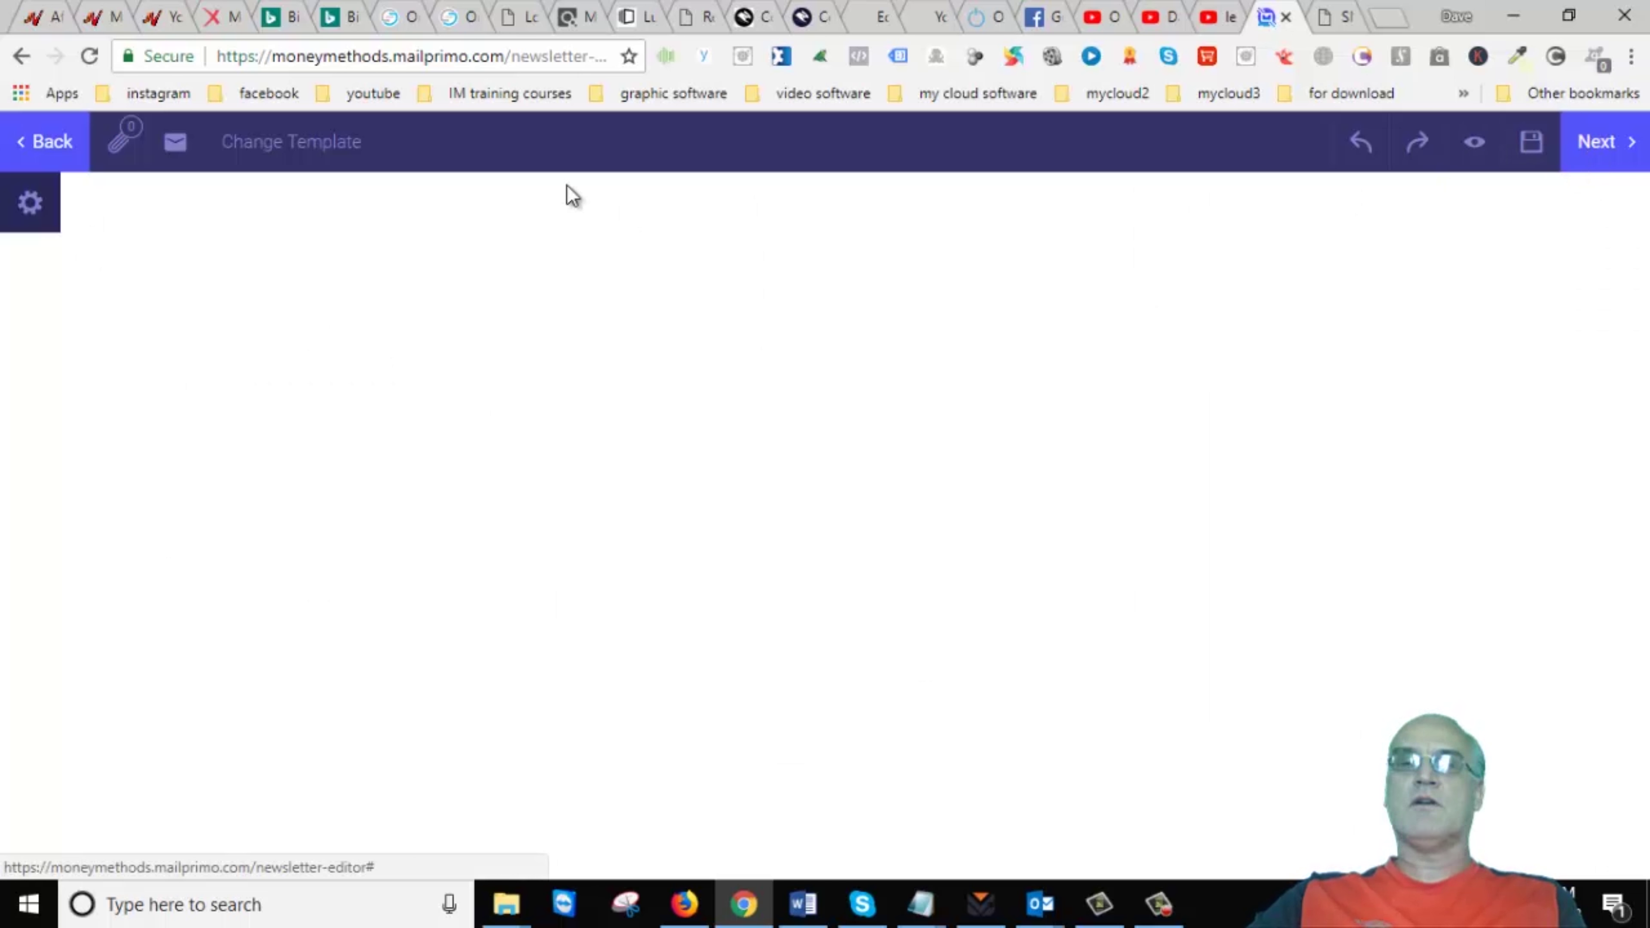
pyautogui.click(1214, 17)
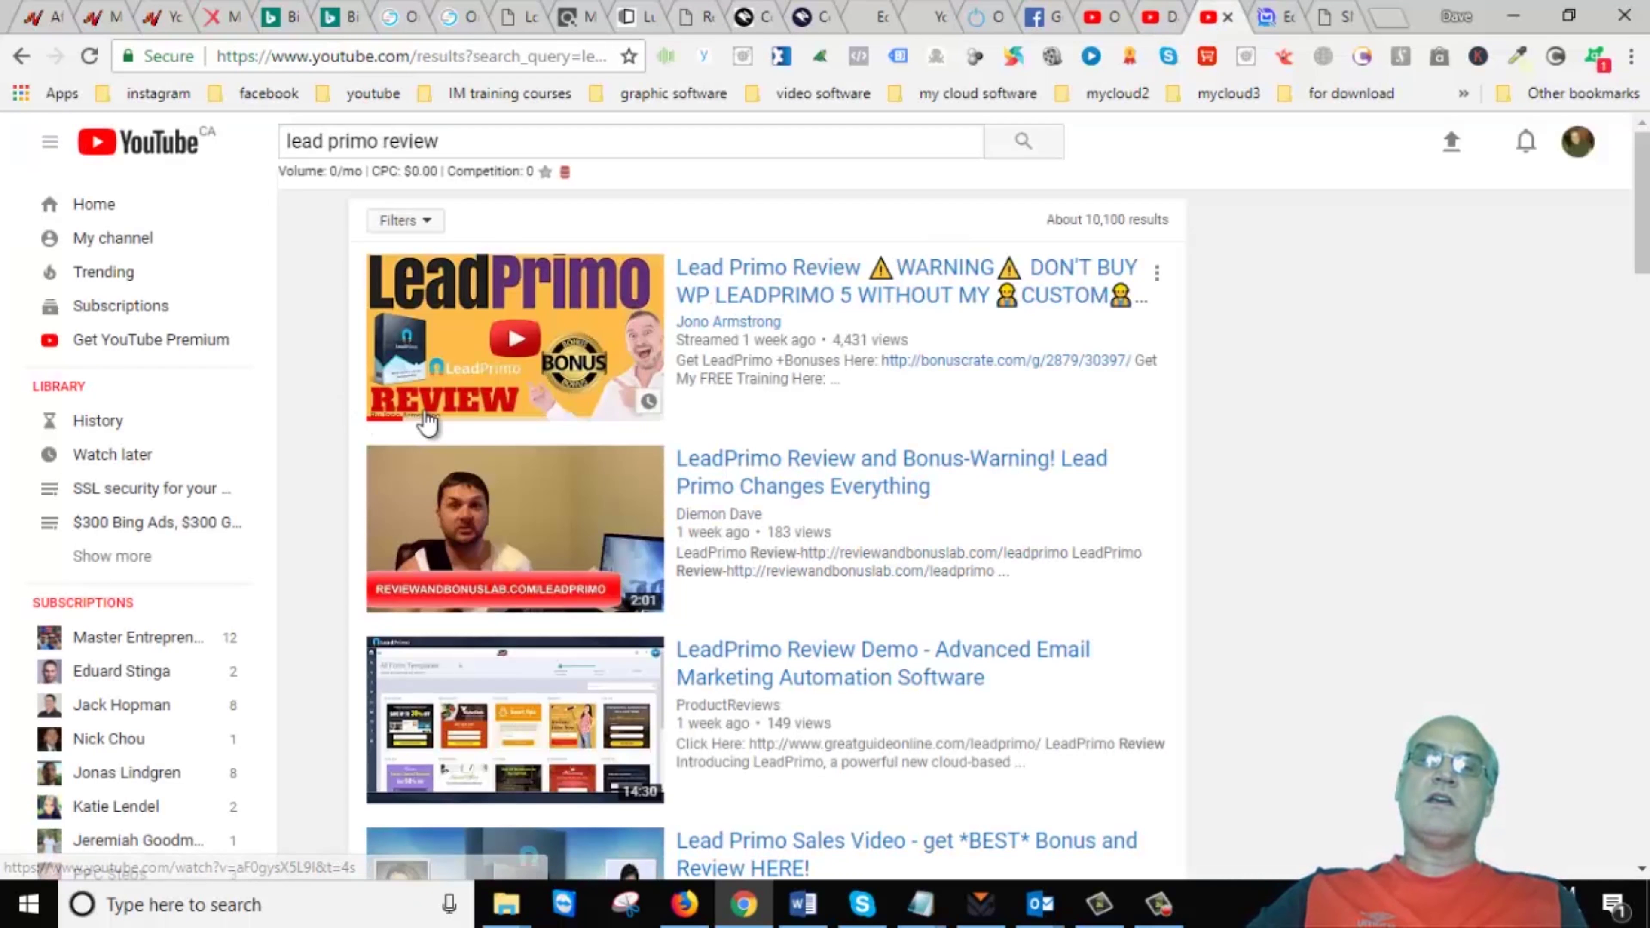
pyautogui.scroll(-10, 580, 539)
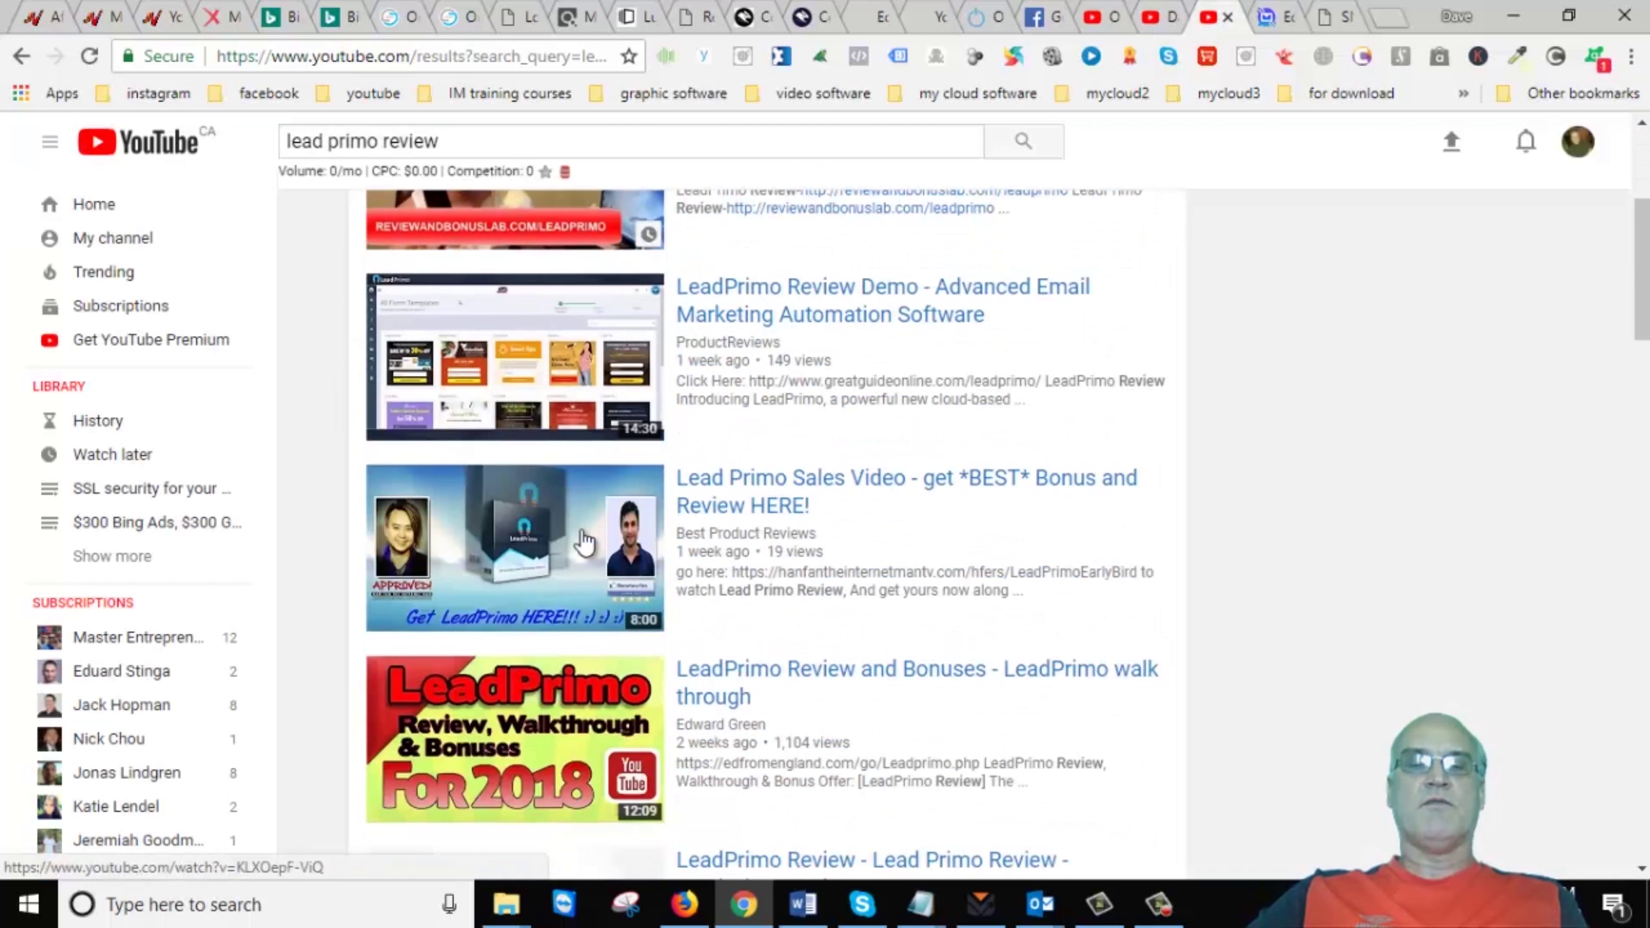
pyautogui.scroll(-8, 575, 534)
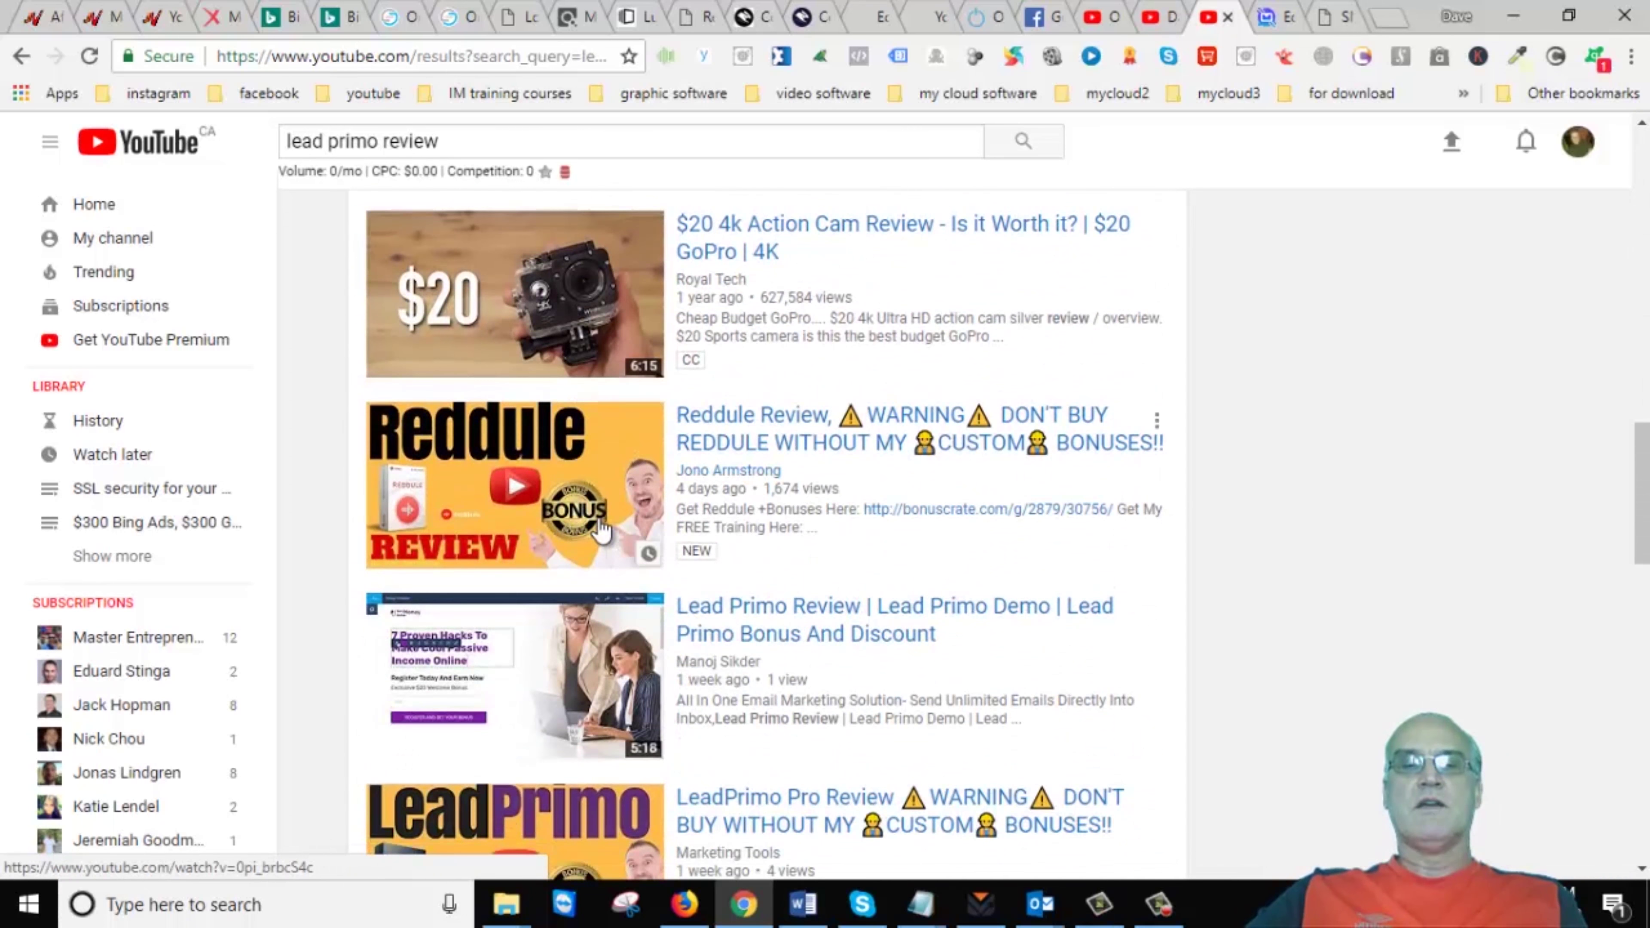
pyautogui.scroll(2, 607, 523)
pyautogui.scroll(-3, 608, 523)
pyautogui.scroll(-5, 611, 520)
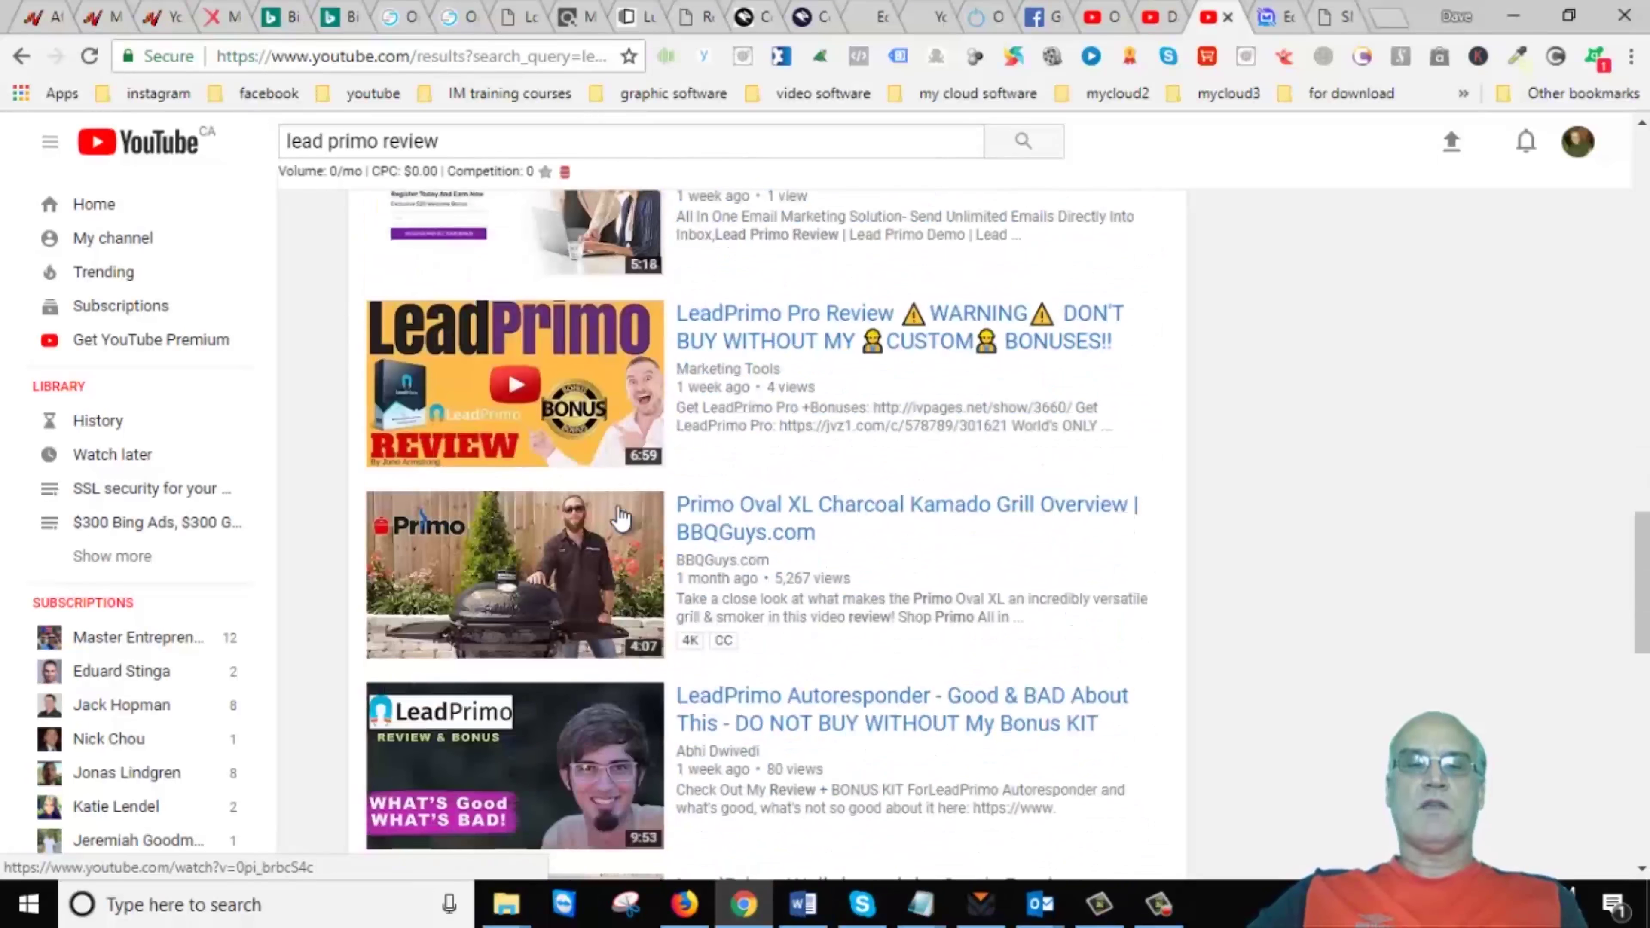
pyautogui.scroll(-3, 779, 507)
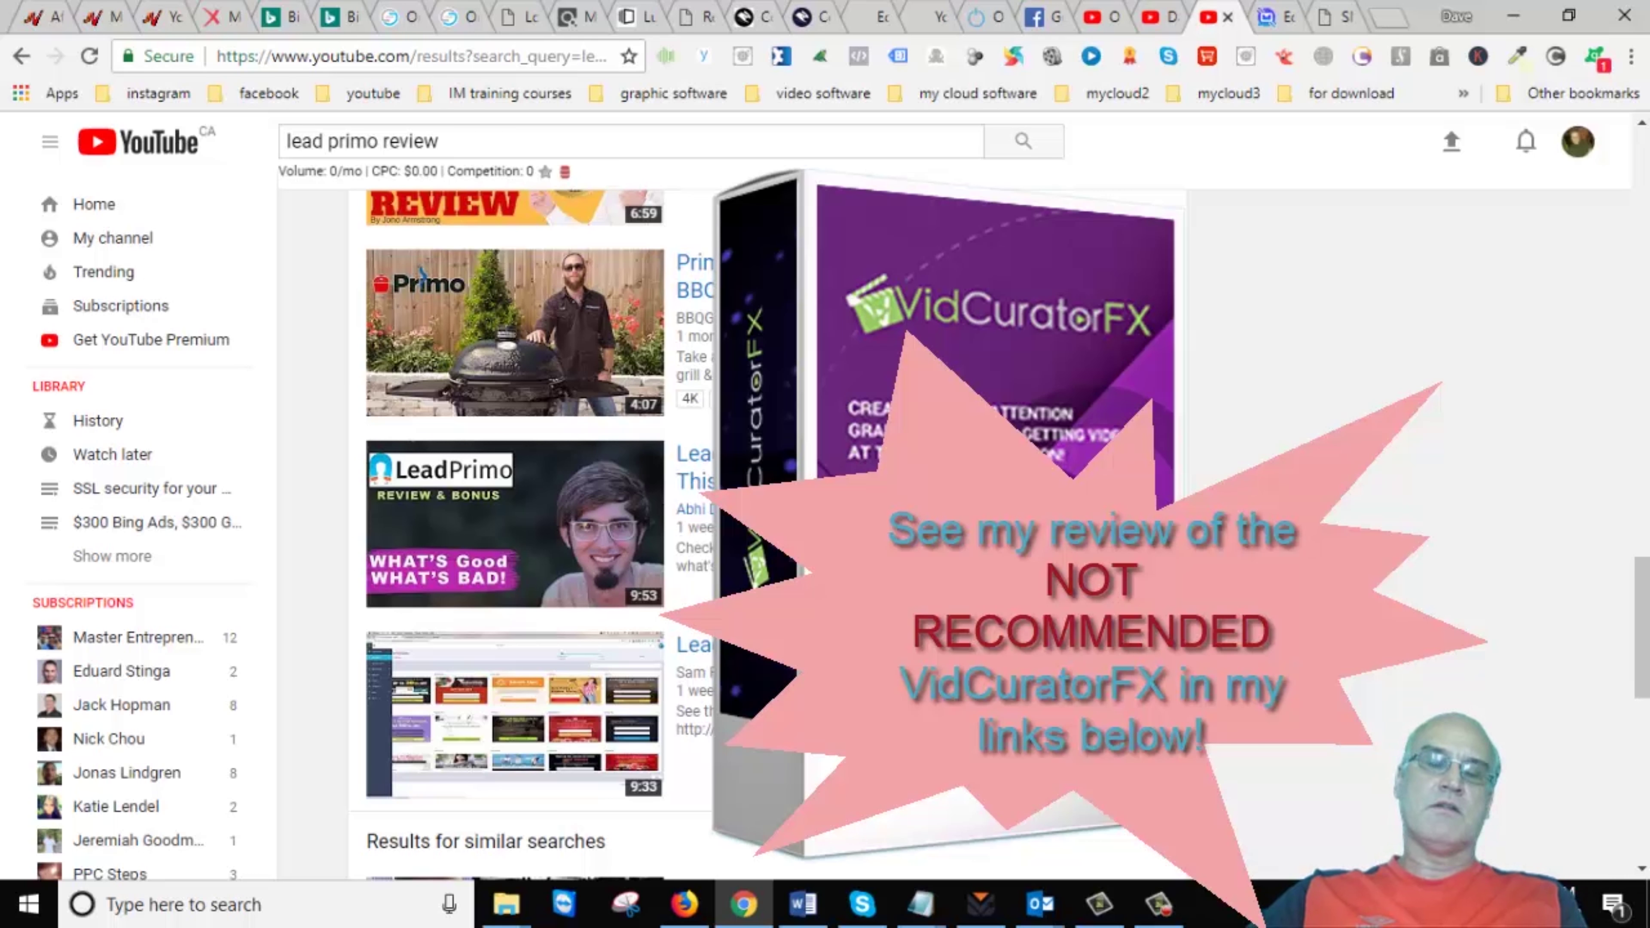
pyautogui.scroll(15, 803, 564)
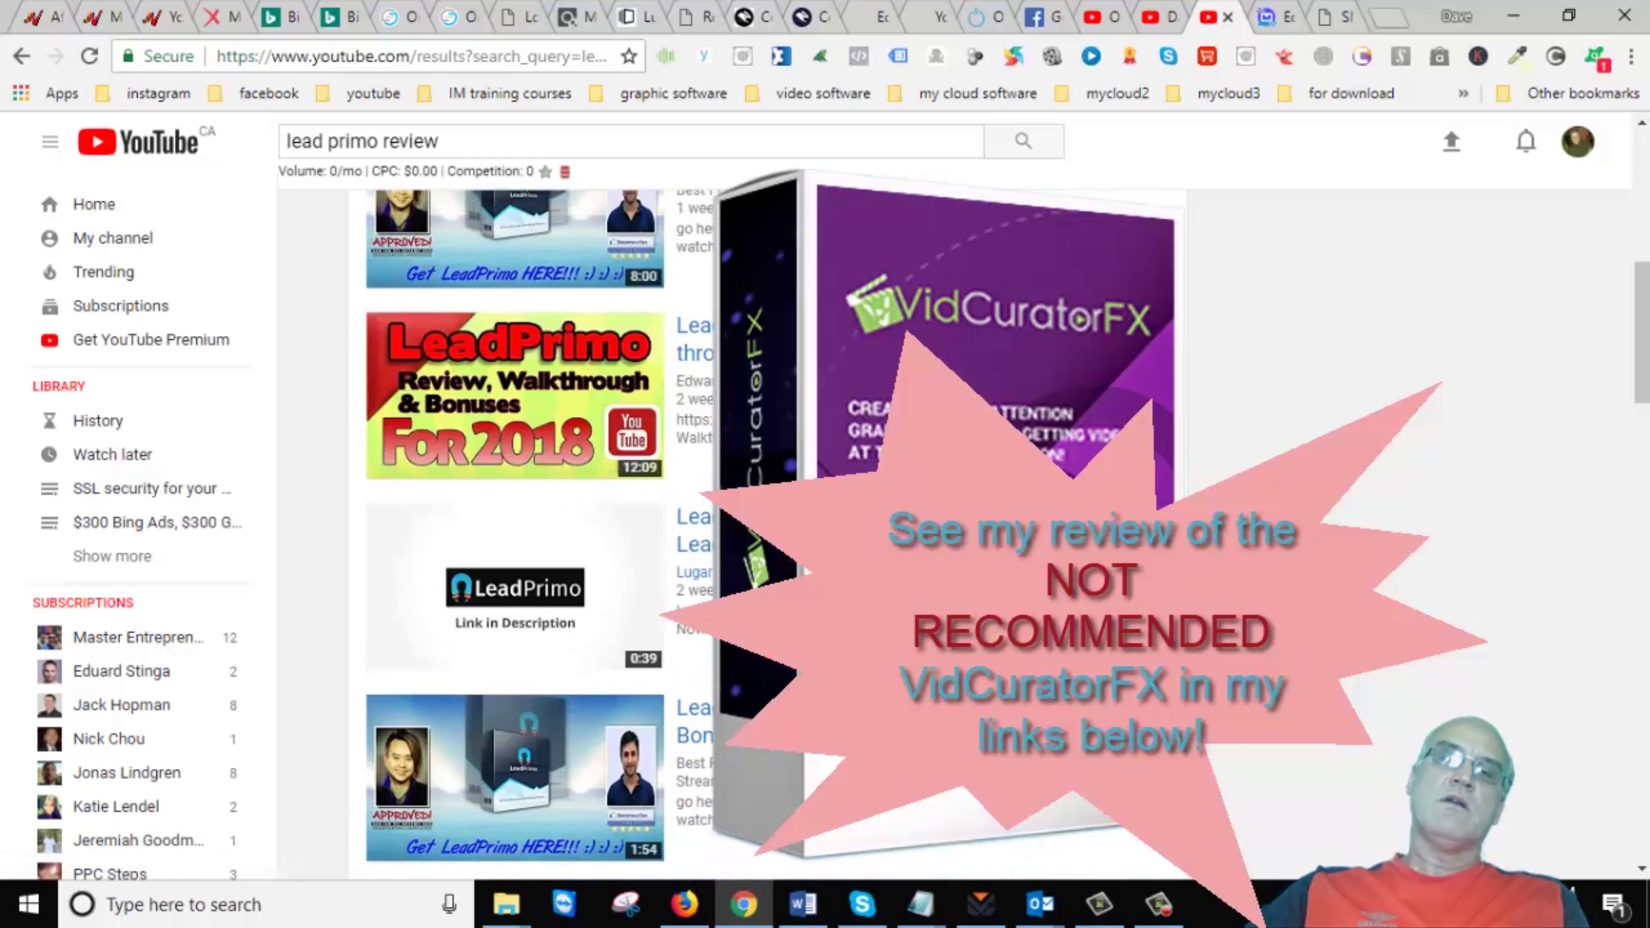
pyautogui.scroll(-10, 844, 591)
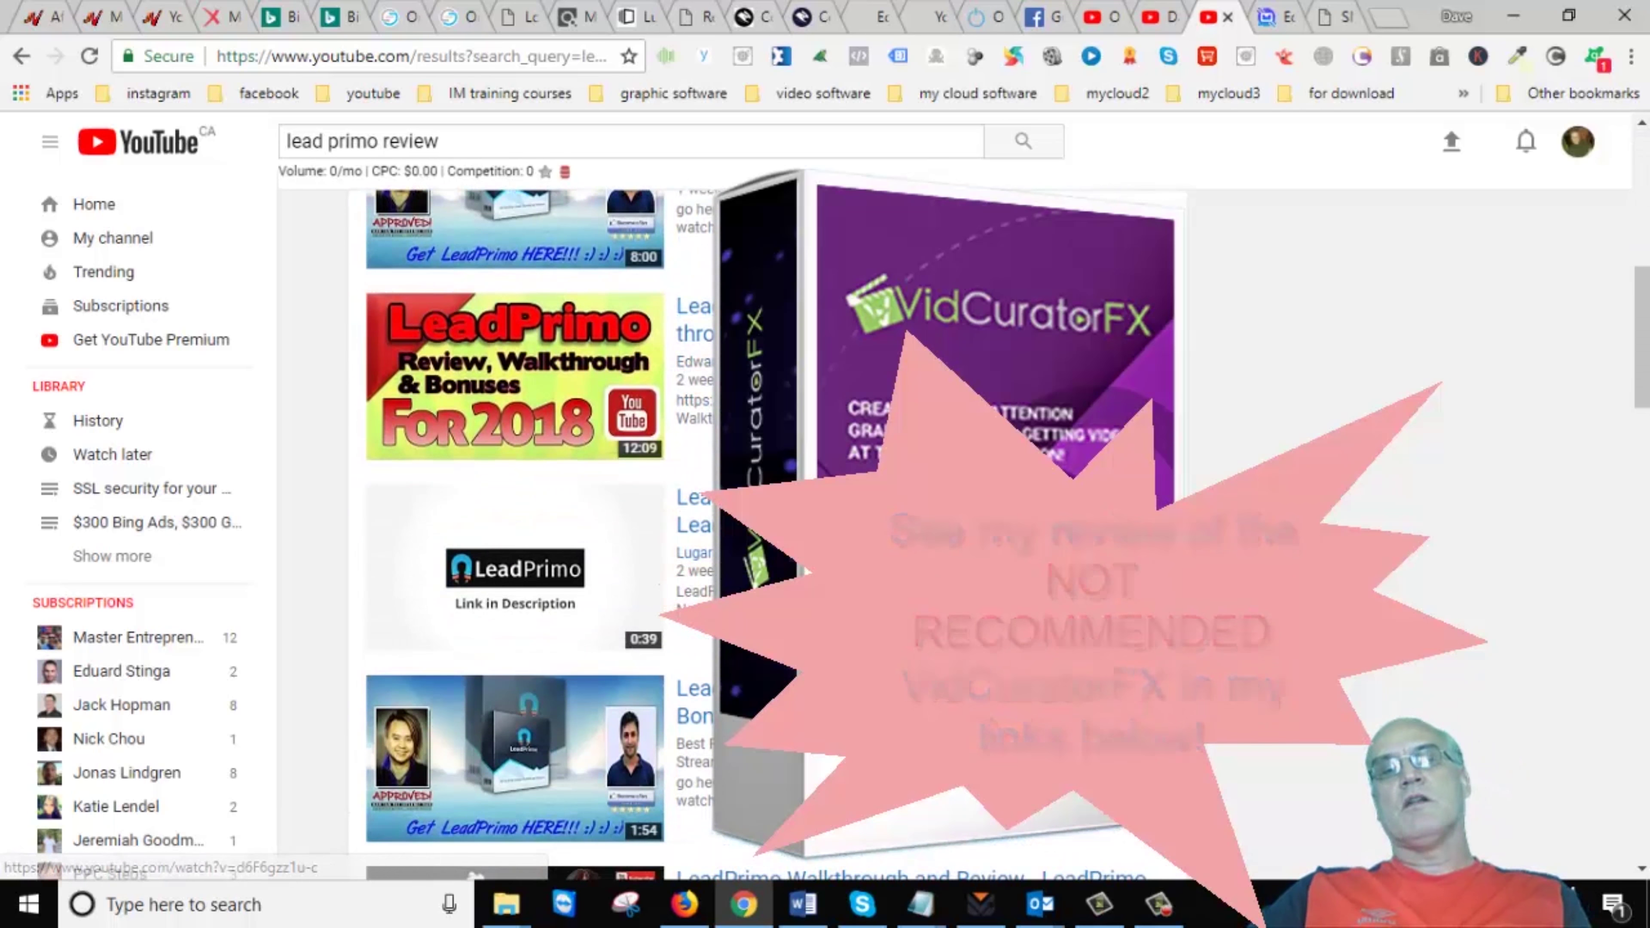
pyautogui.scroll(-5, 845, 591)
pyautogui.scroll(12, 581, 575)
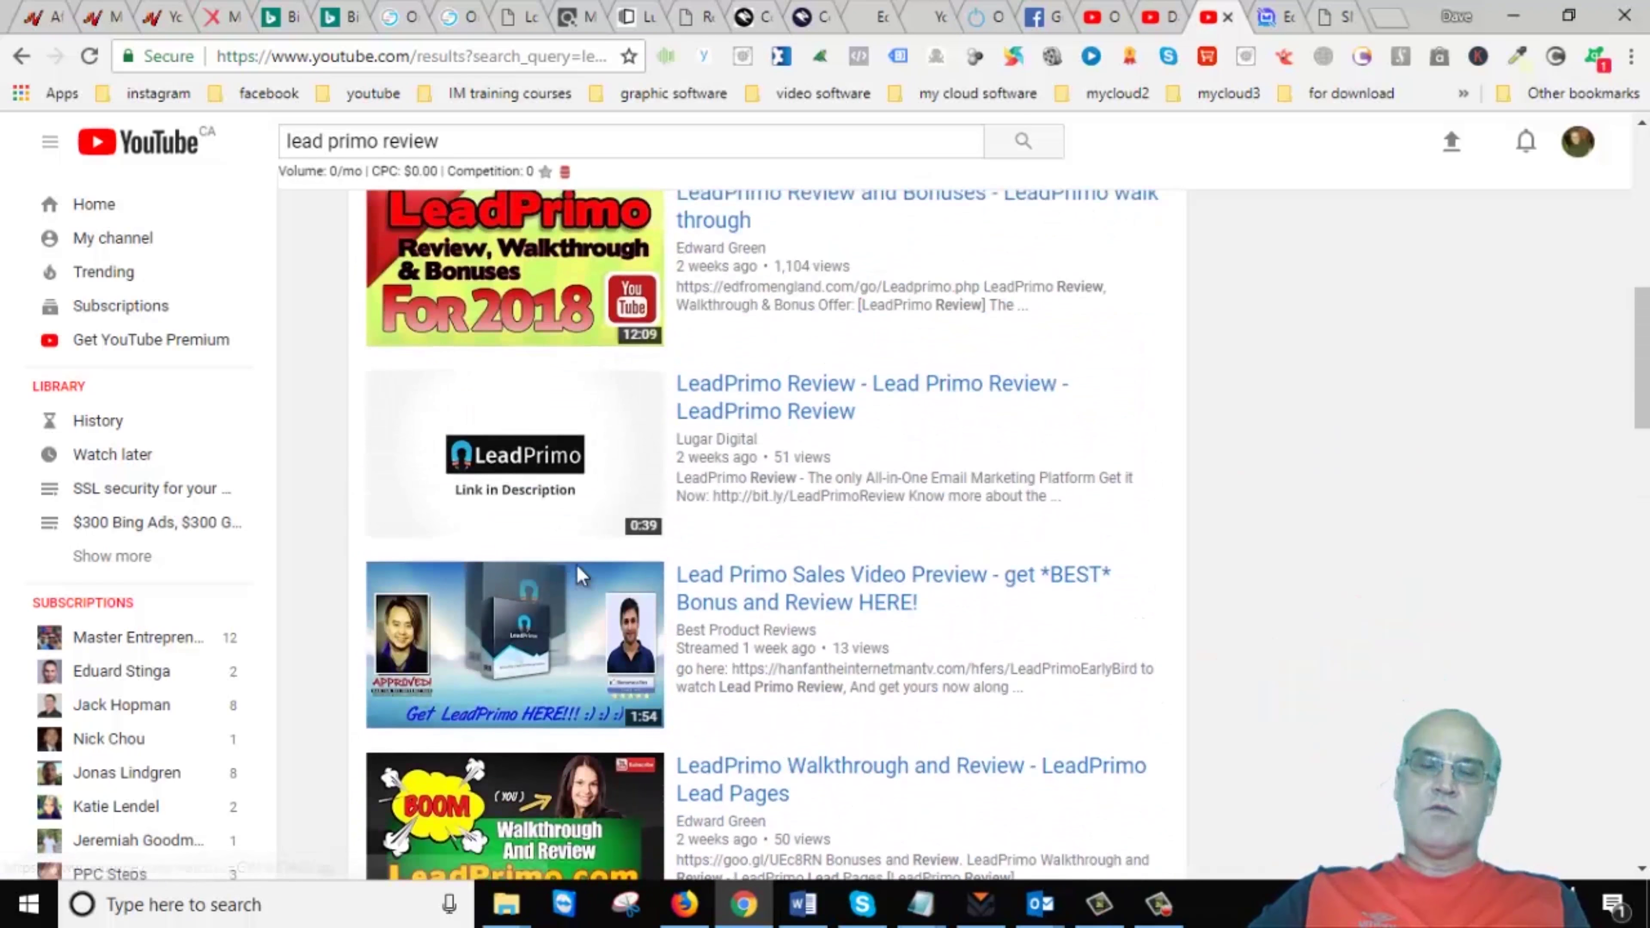
pyautogui.scroll(5, 580, 575)
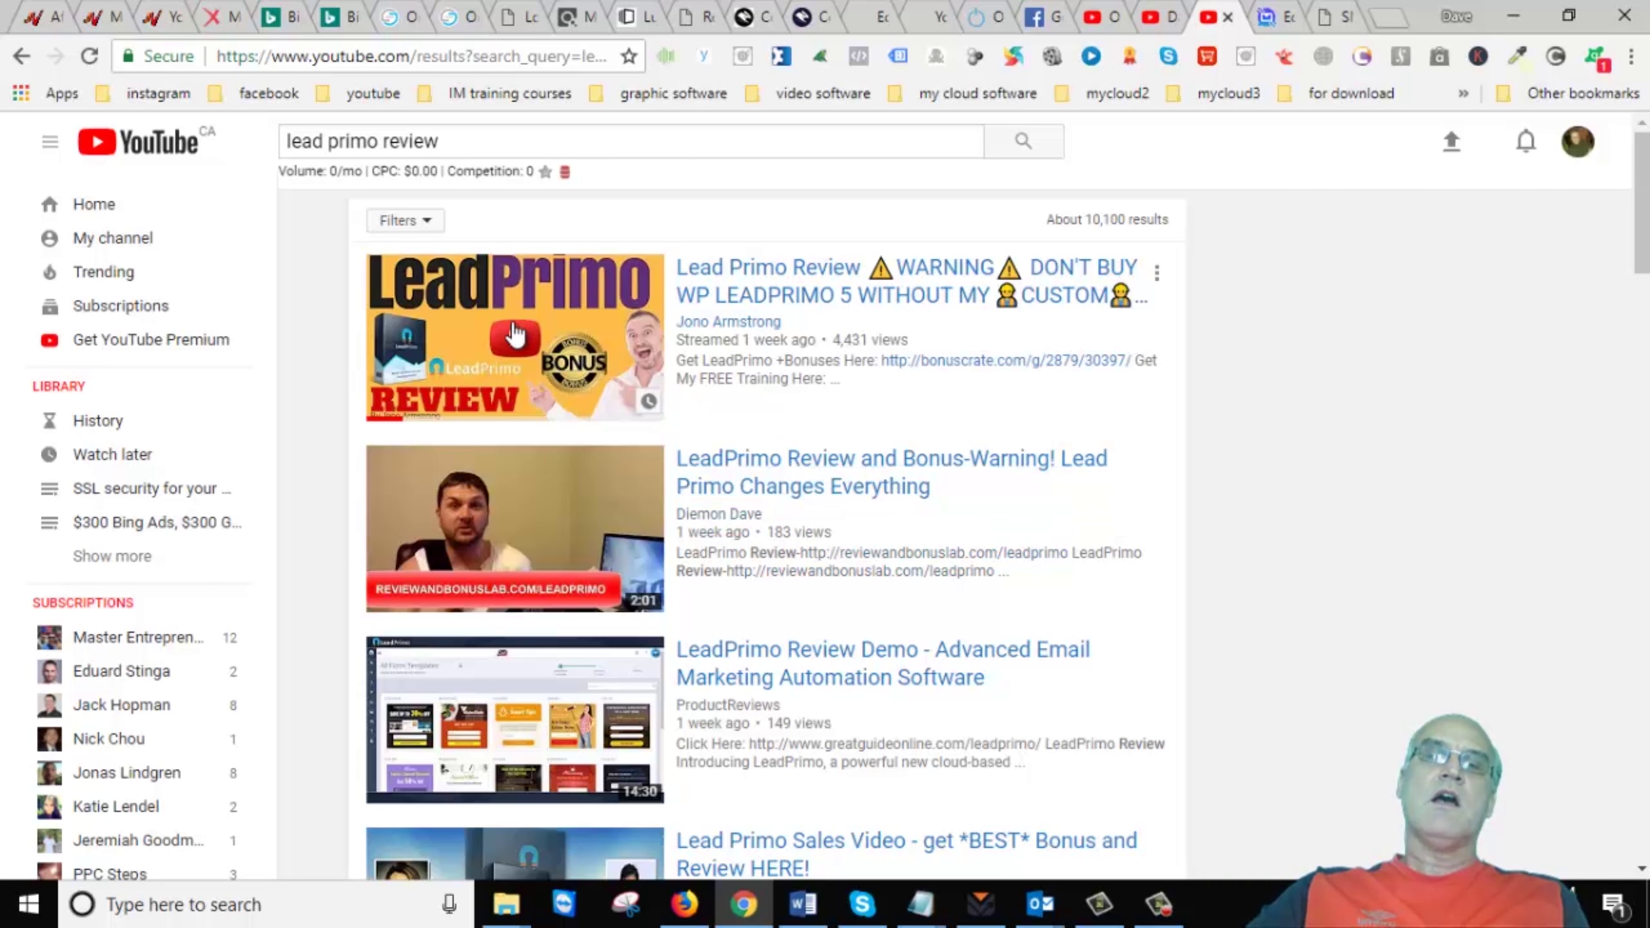
# - Examine the titles, channels and promotional links of the LeadPrimo review videos in the search results
pyautogui.scroll(-3, 495, 700)
pyautogui.scroll(-5, 519, 694)
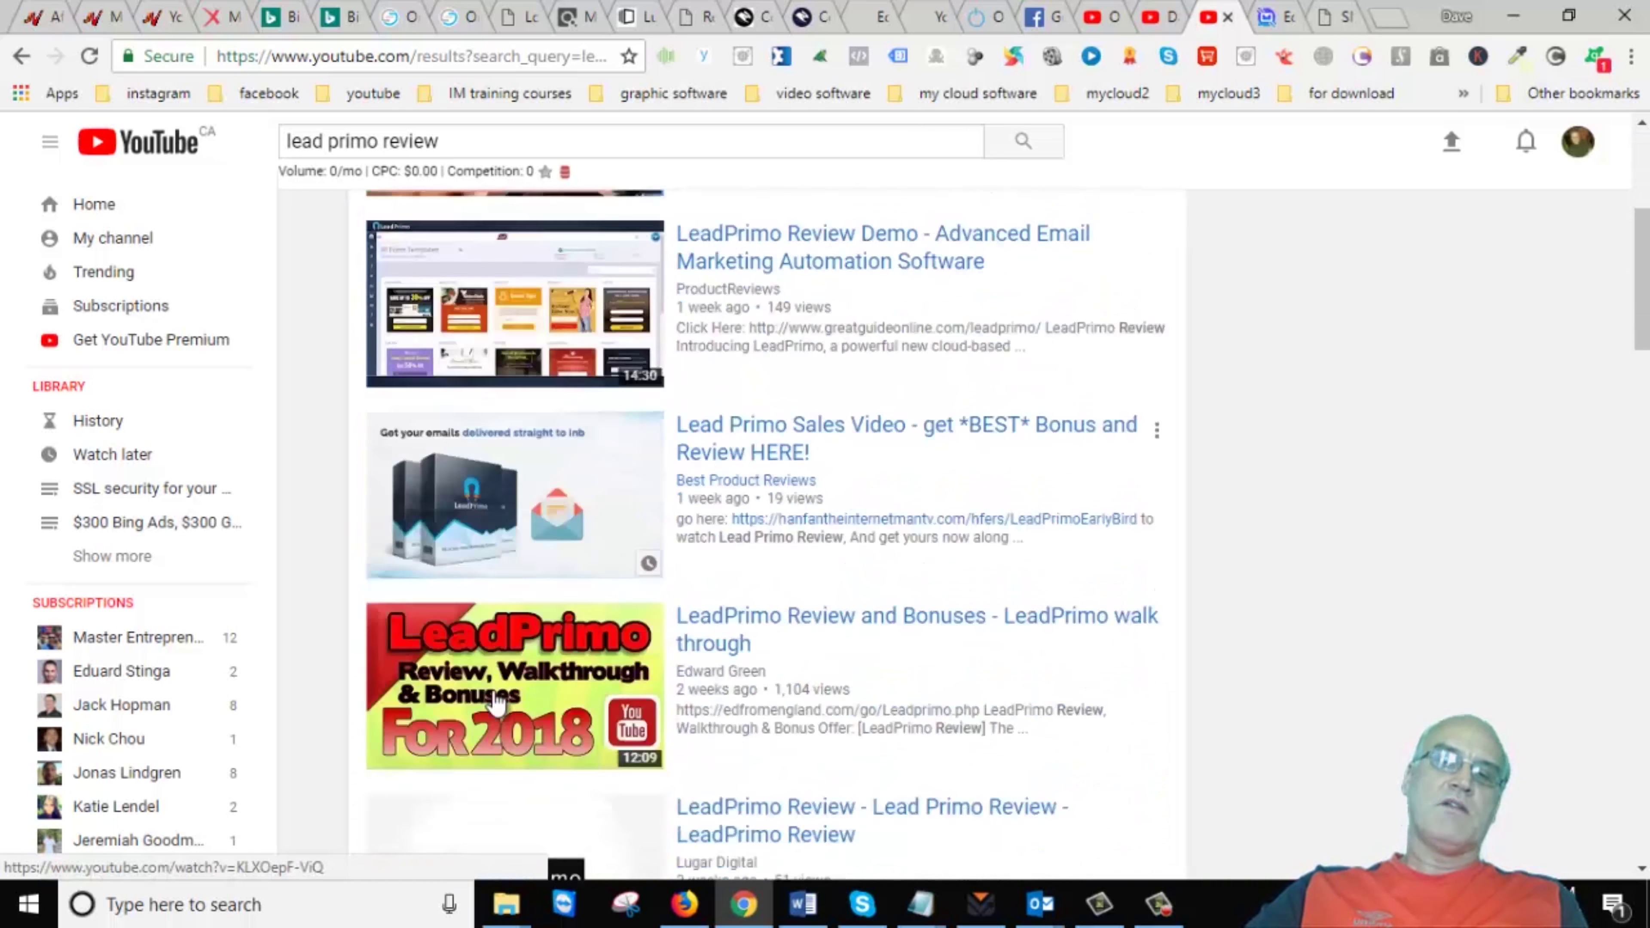
pyautogui.scroll(8, 860, 604)
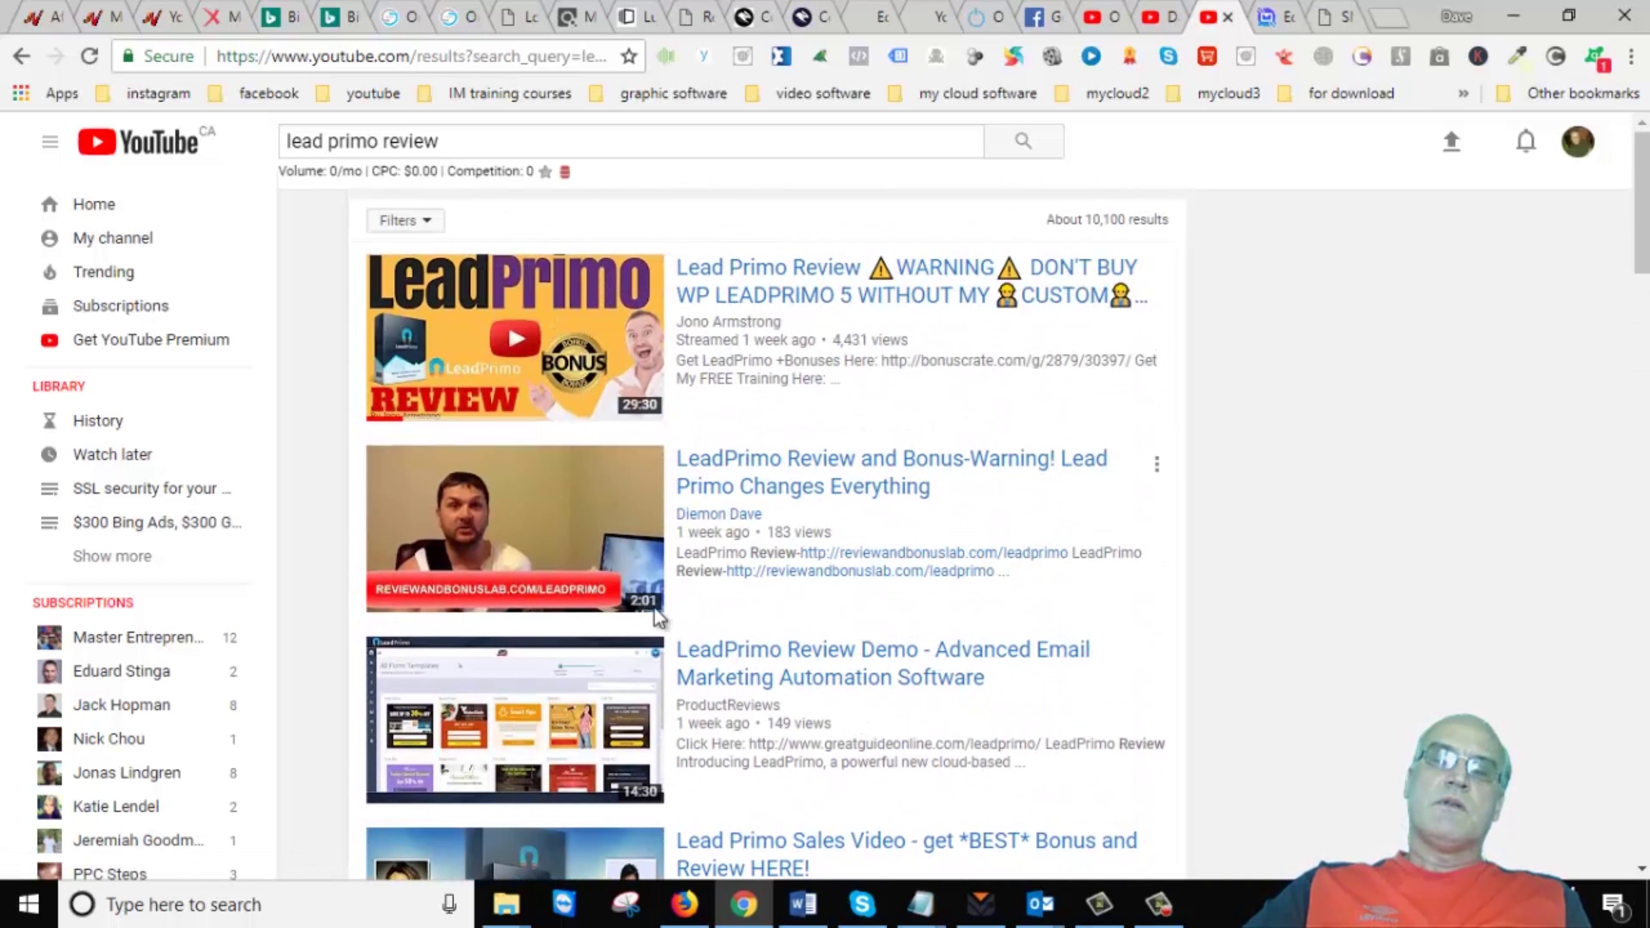
pyautogui.scroll(-3, 552, 560)
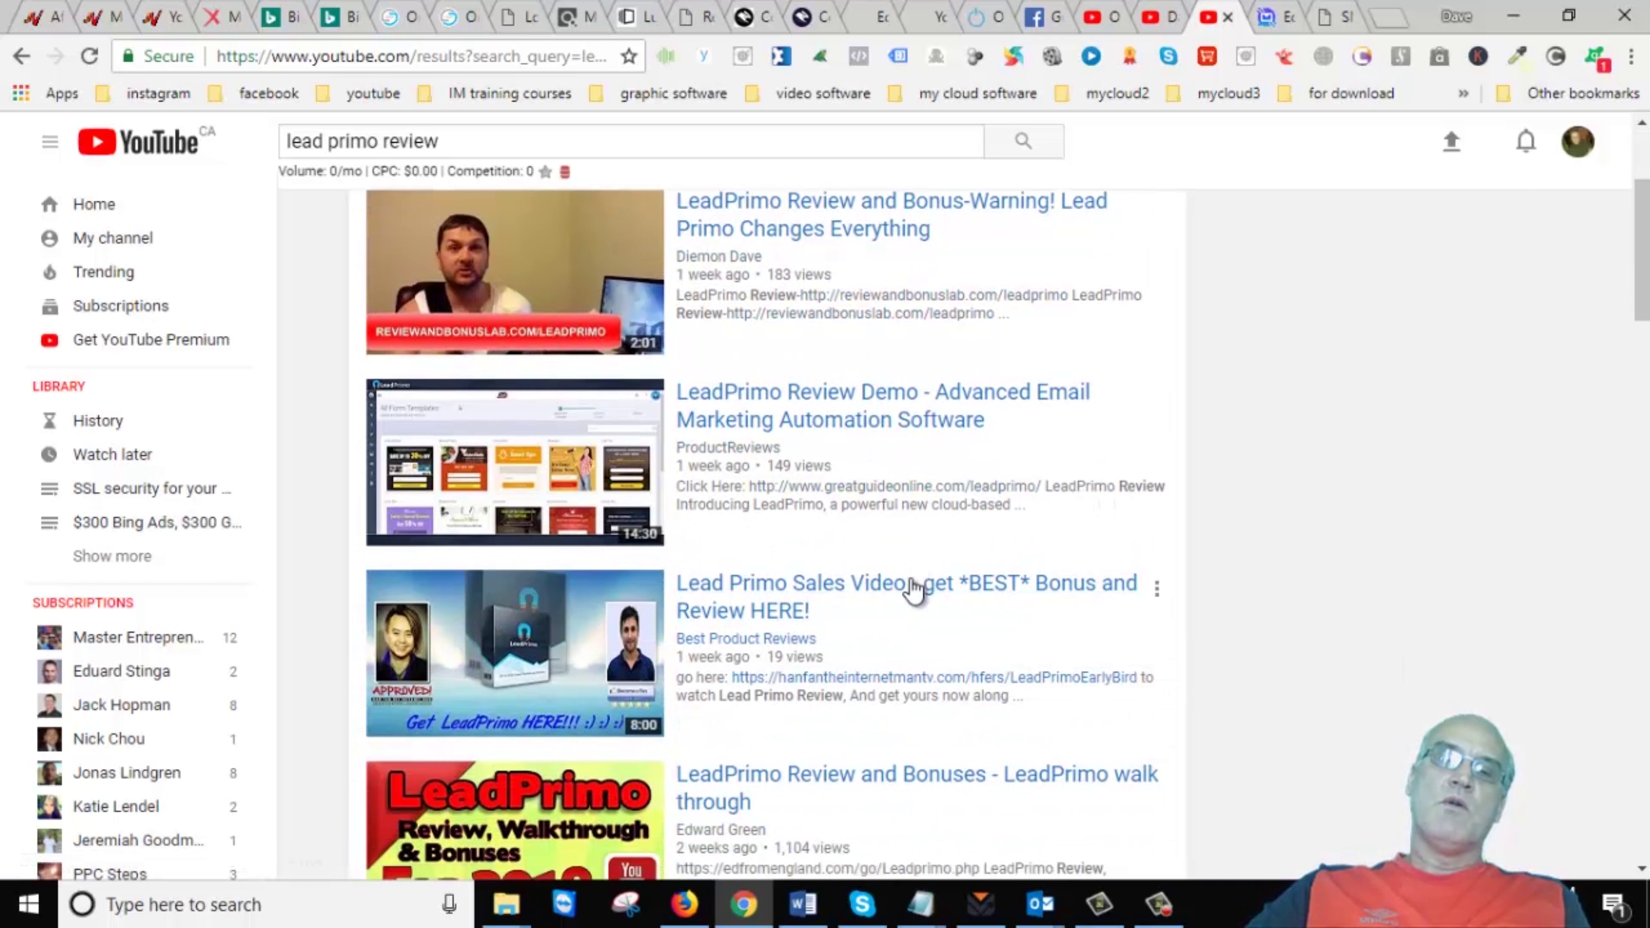
pyautogui.scroll(-10, 913, 590)
pyautogui.scroll(-5, 721, 507)
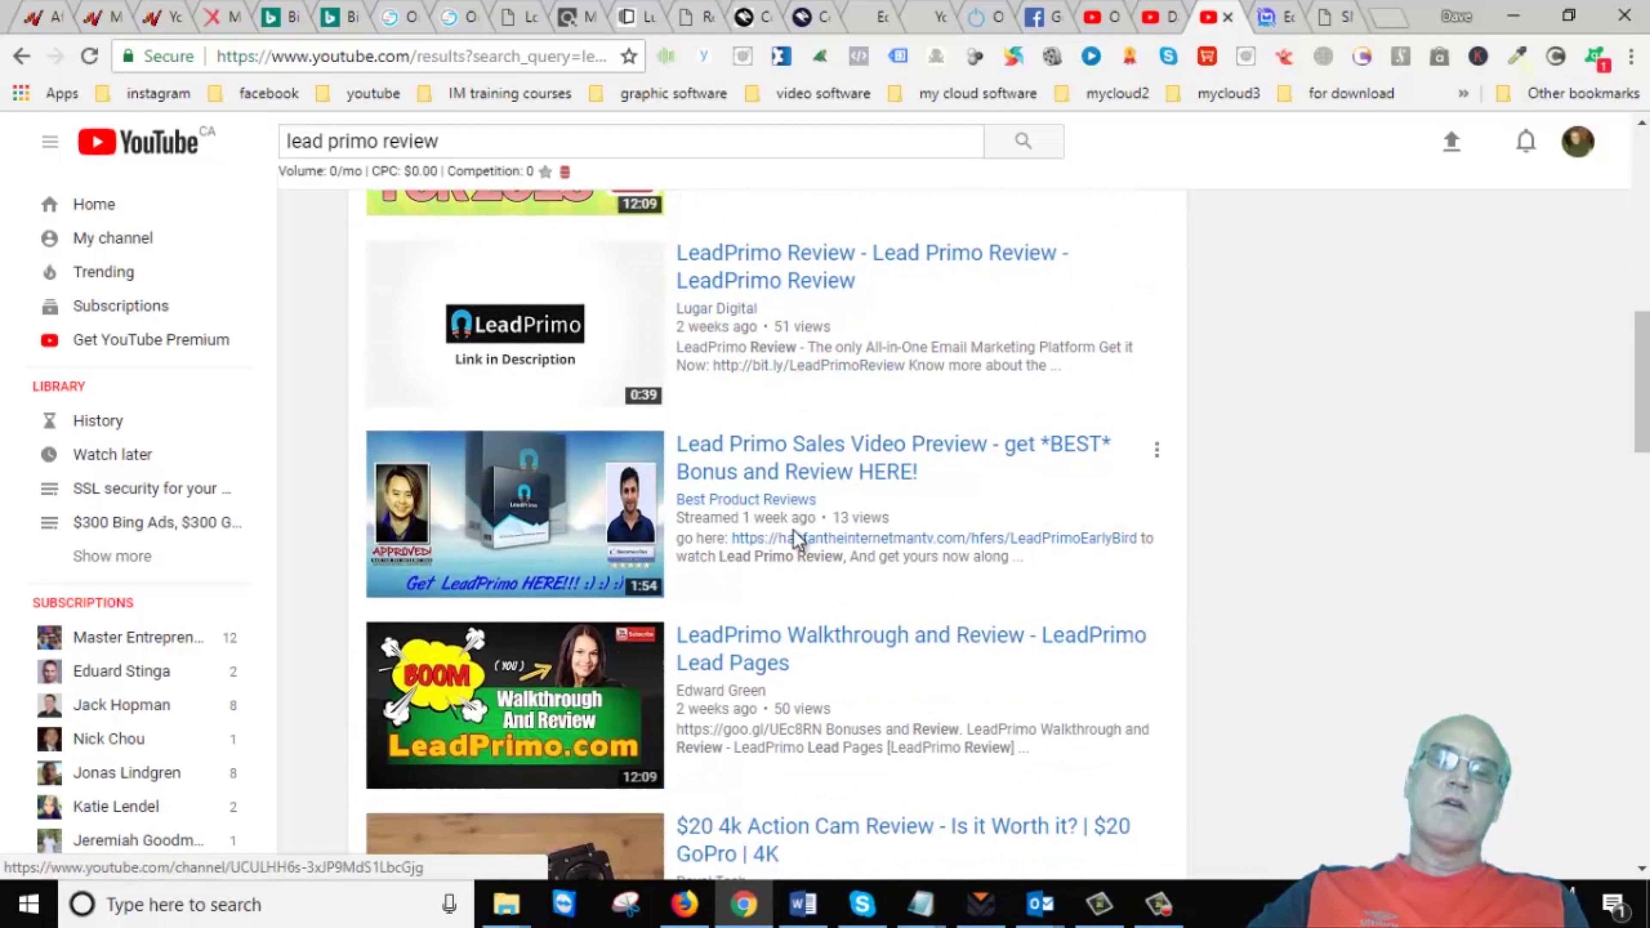
pyautogui.scroll(-6, 854, 614)
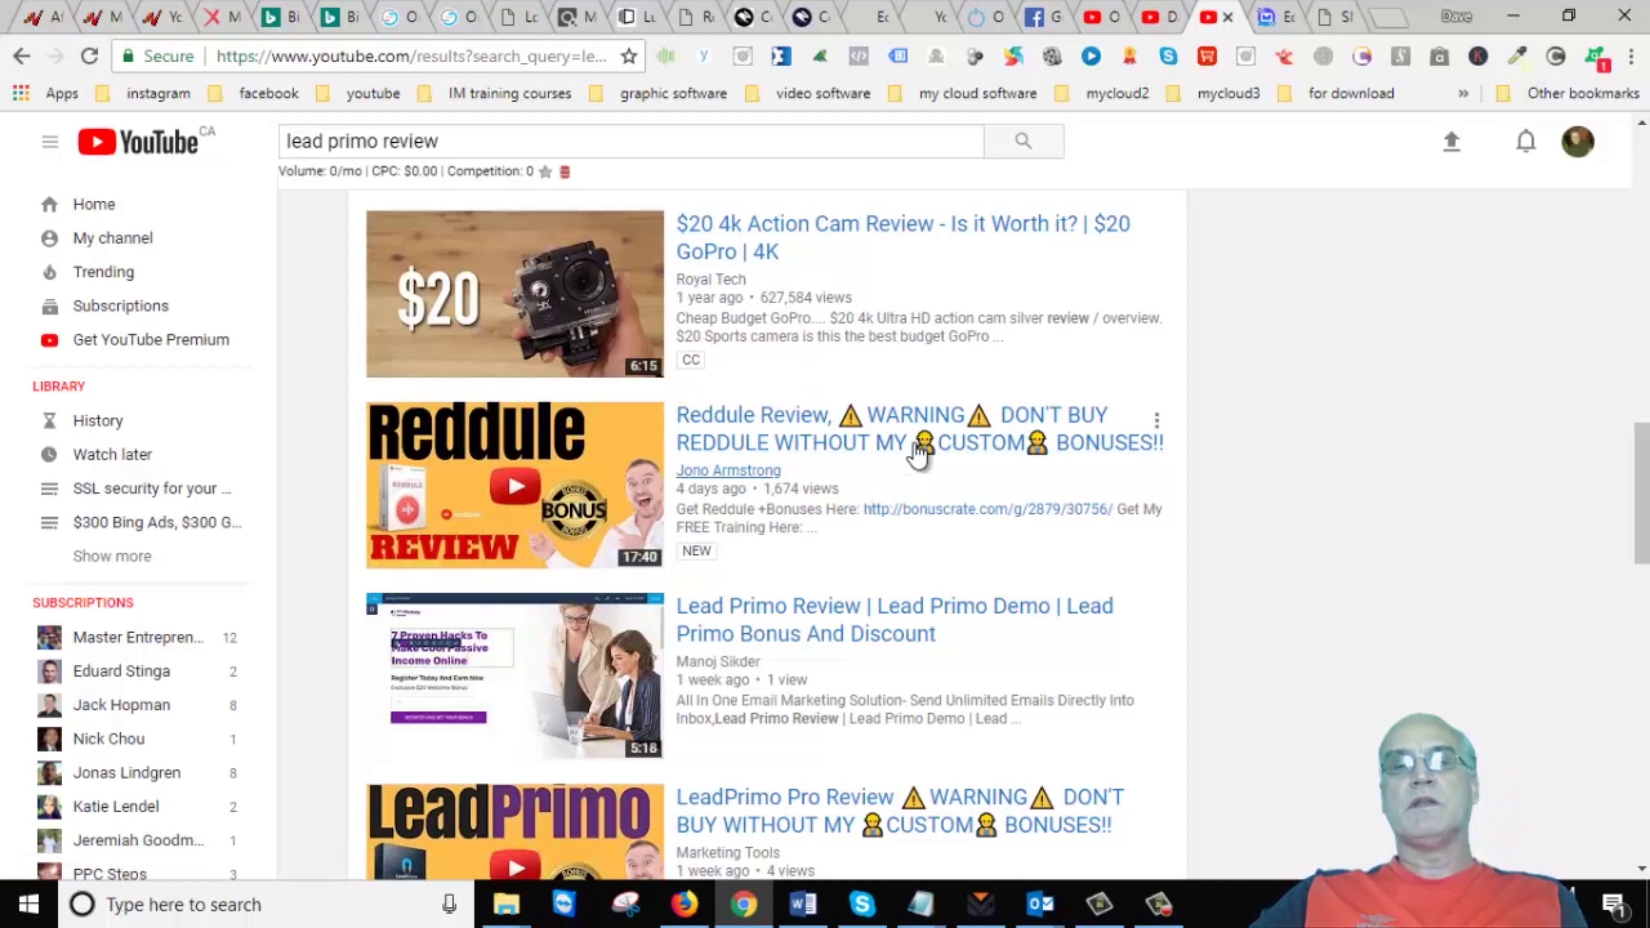
pyautogui.scroll(-2, 905, 452)
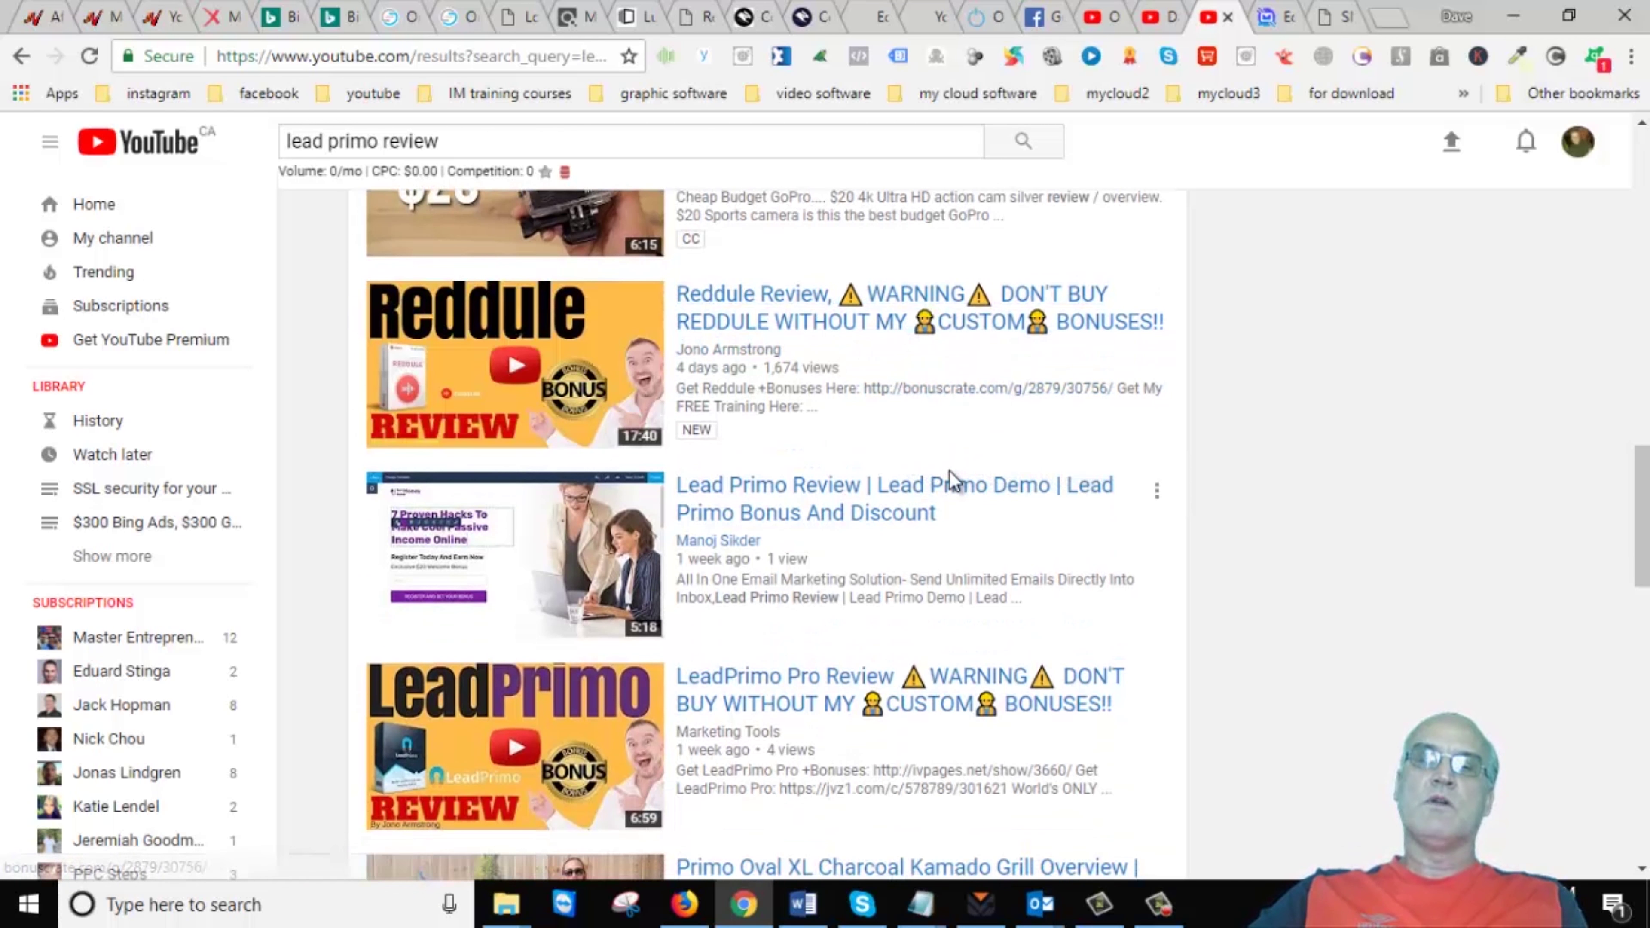
pyautogui.scroll(13, 950, 479)
pyautogui.scroll(10, 951, 479)
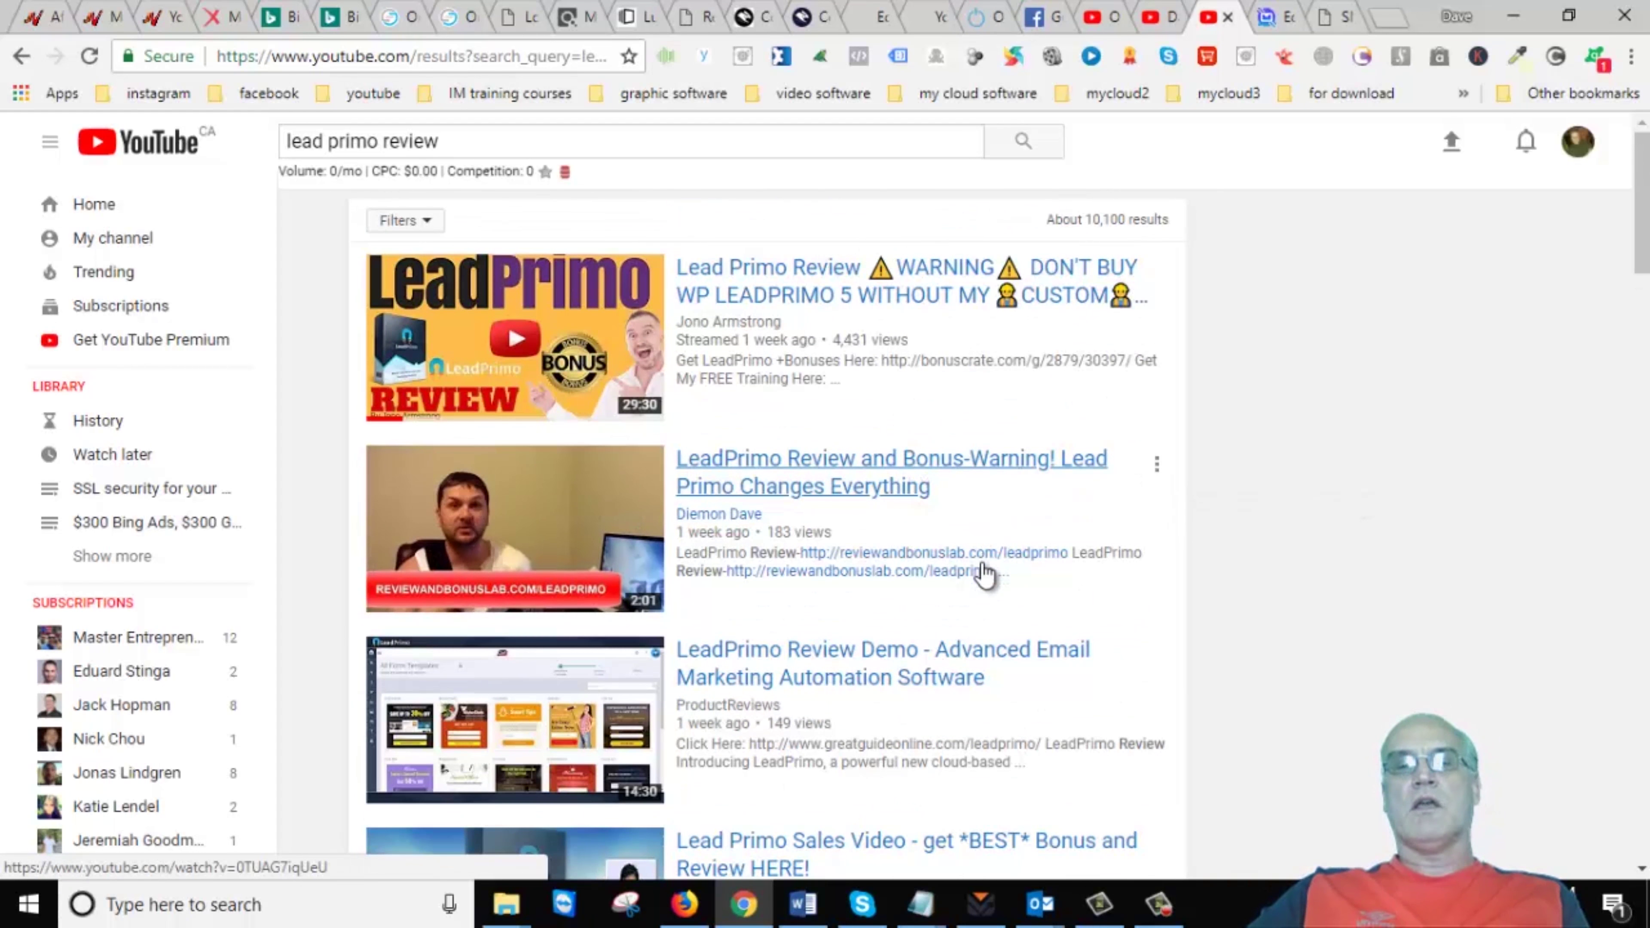
pyautogui.scroll(-1, 984, 575)
pyautogui.scroll(-4, 984, 575)
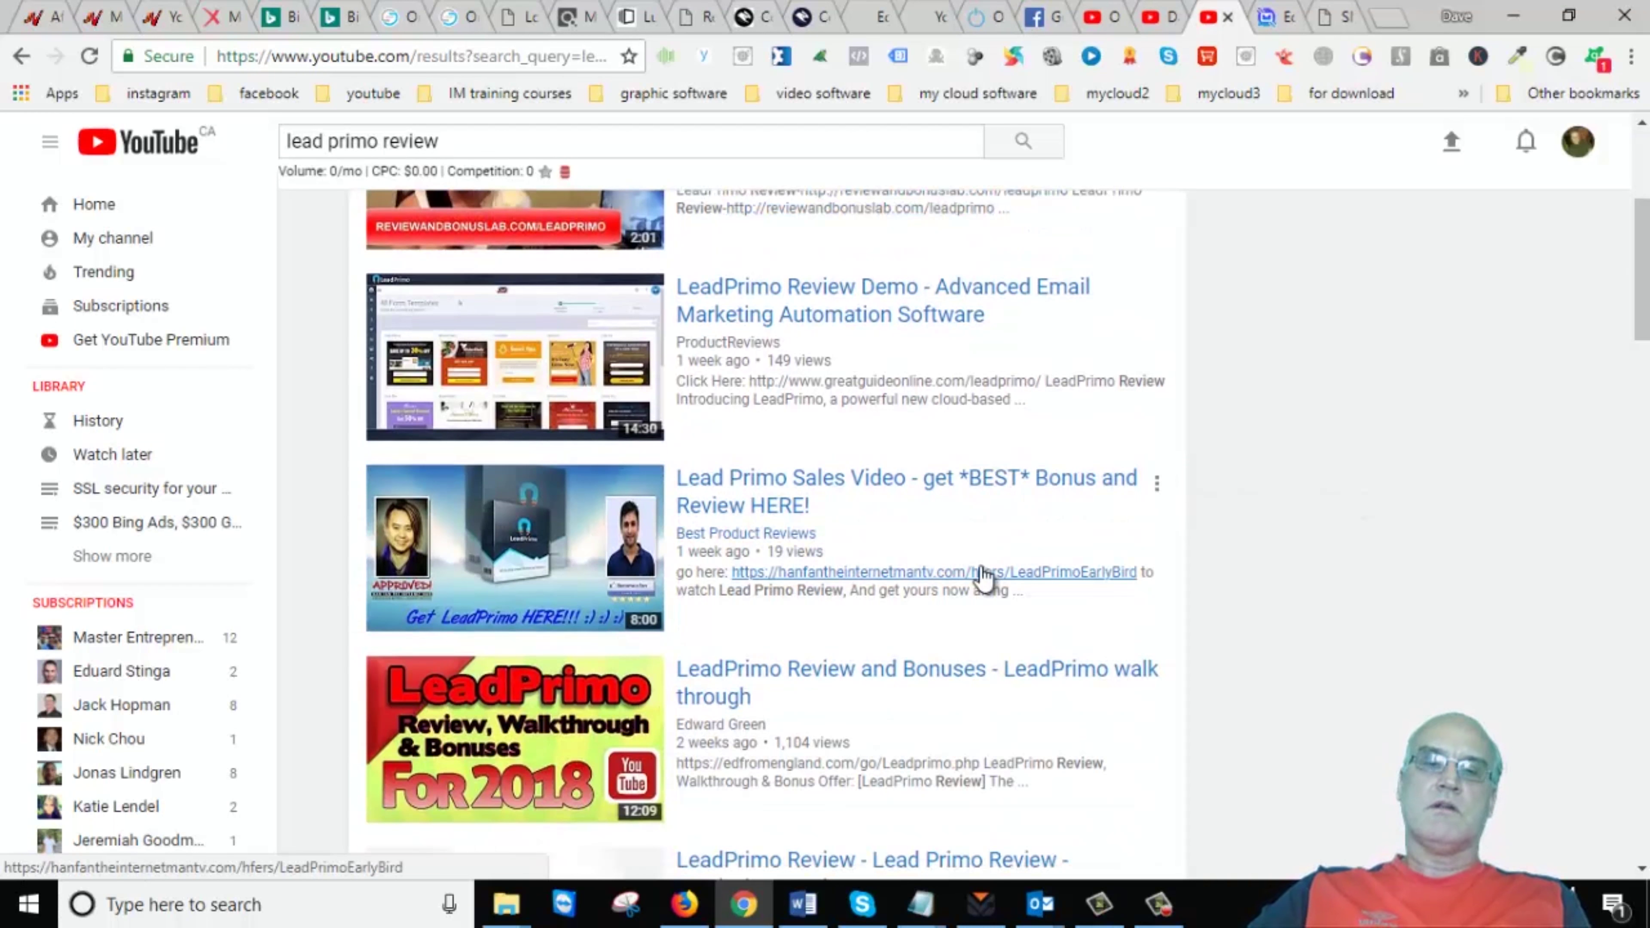
pyautogui.scroll(-10, 983, 575)
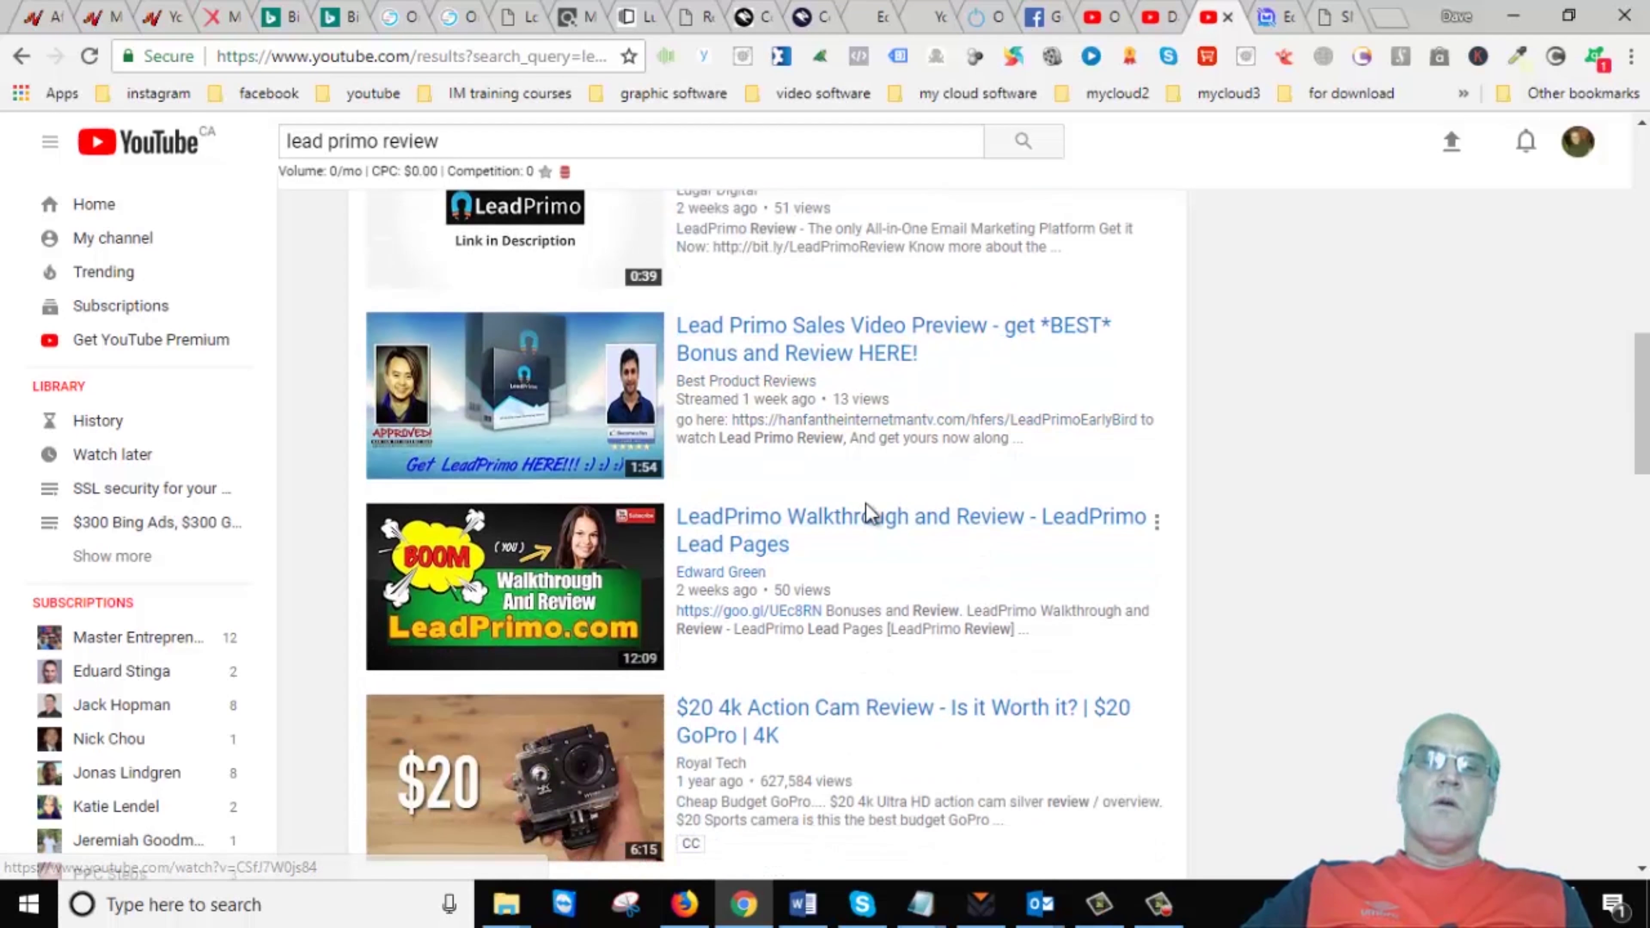
# - Look through the remaining LeadPrimo review results as far as the LeadPrimo Autoresponder video, and return to the start of the list
pyautogui.scroll(-7, 871, 517)
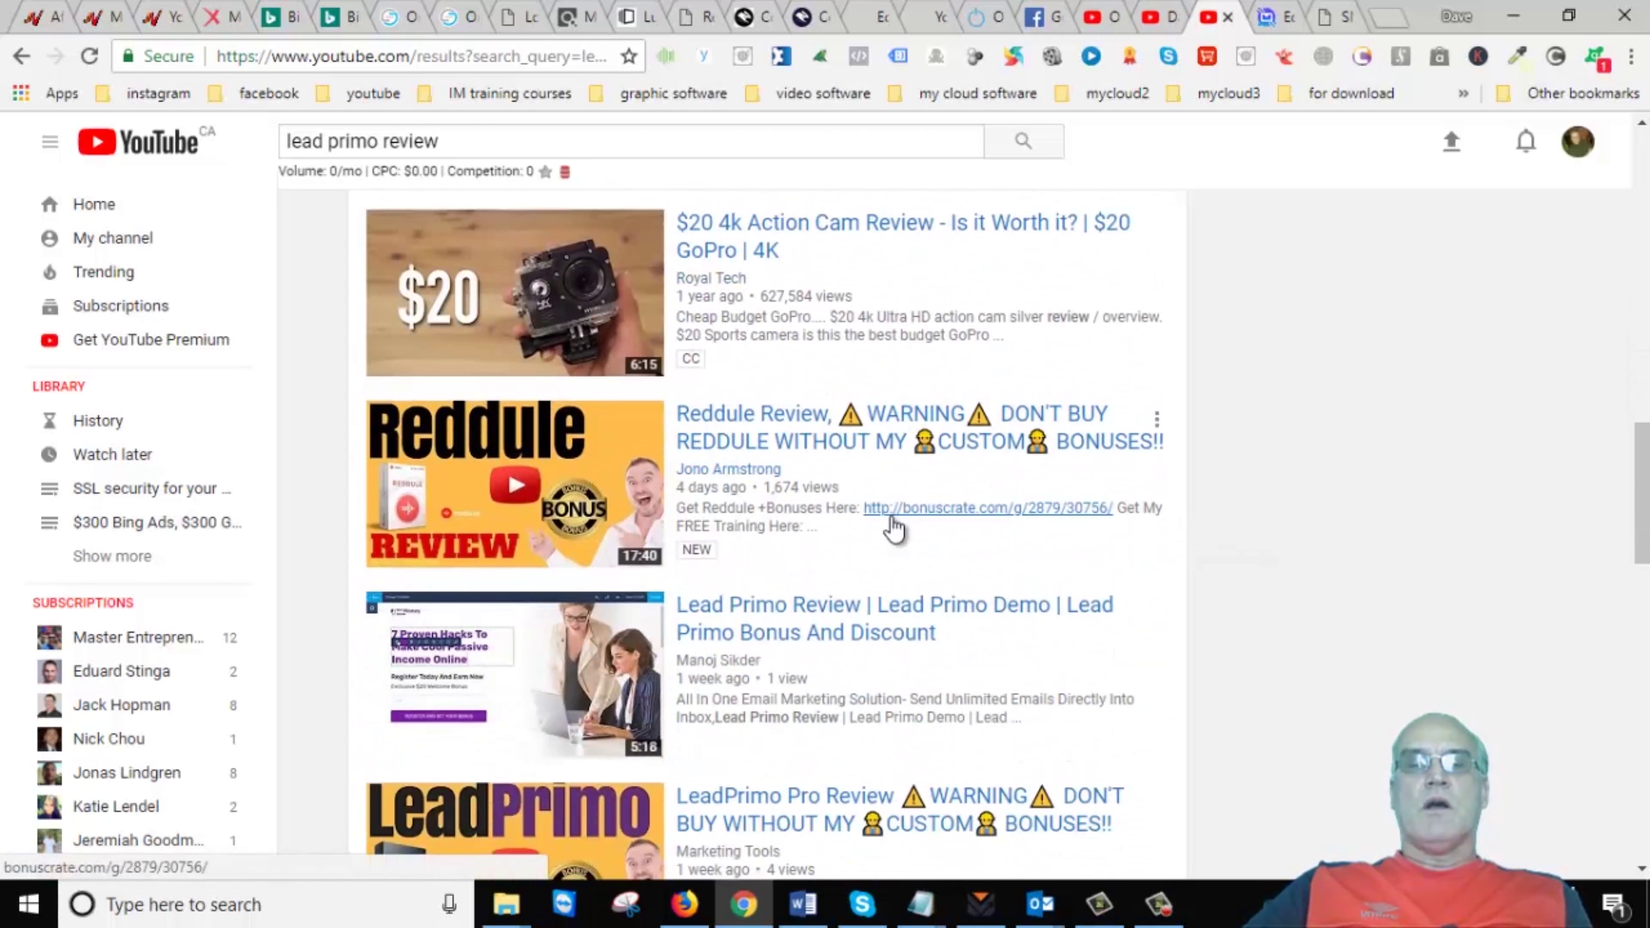
pyautogui.scroll(-2, 894, 529)
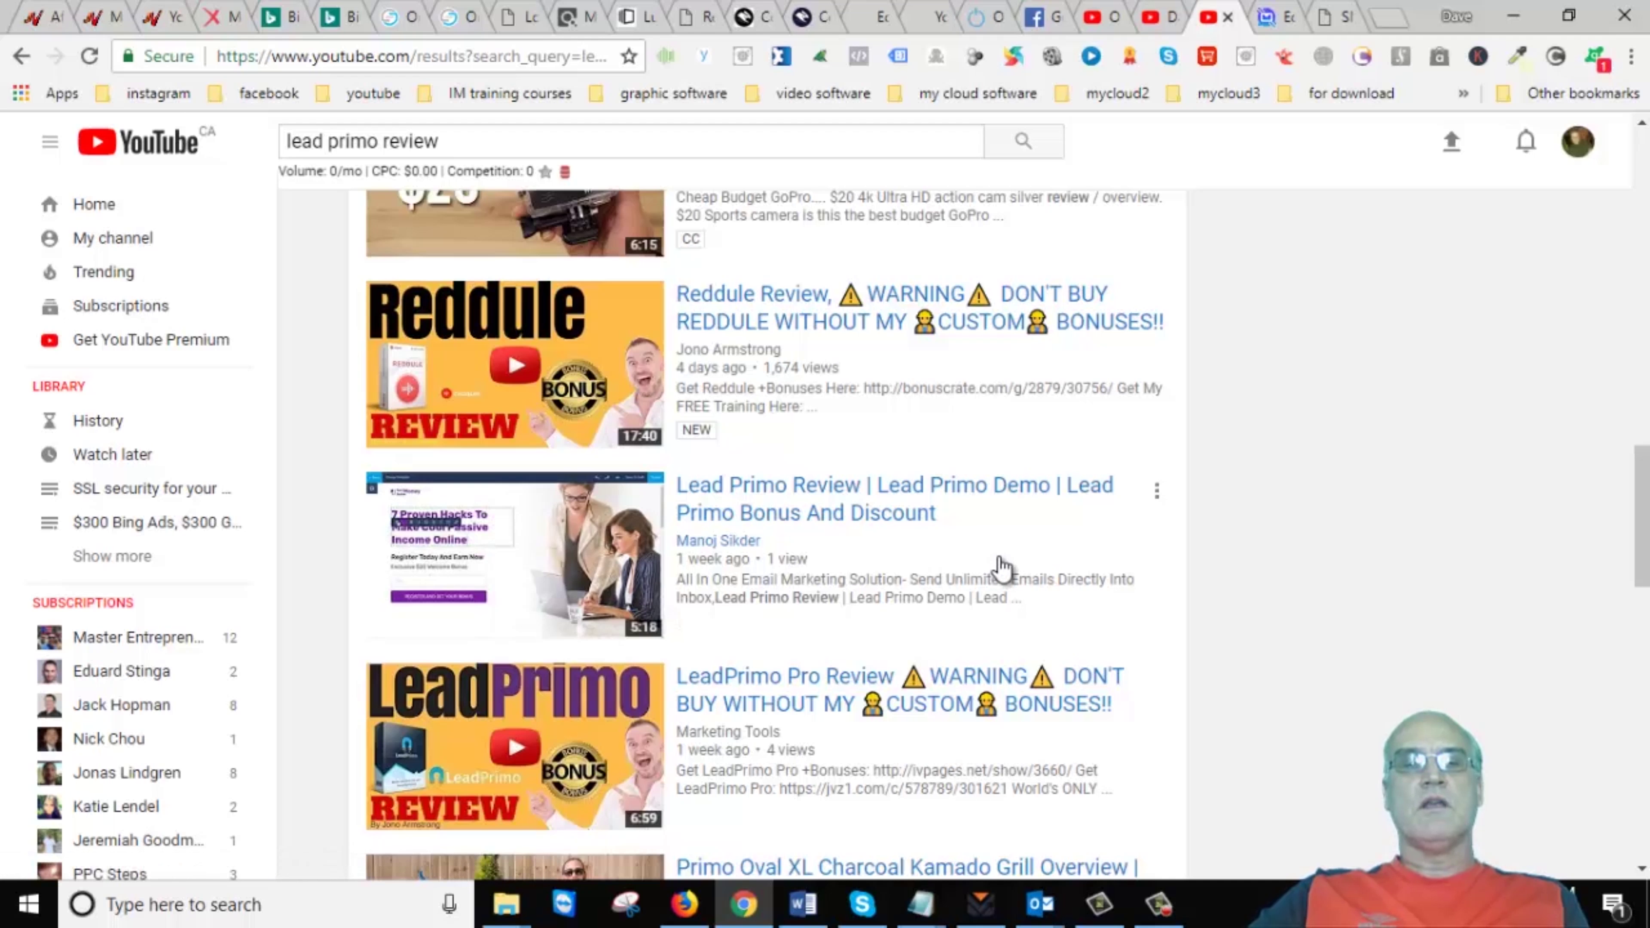
pyautogui.scroll(-10, 900, 540)
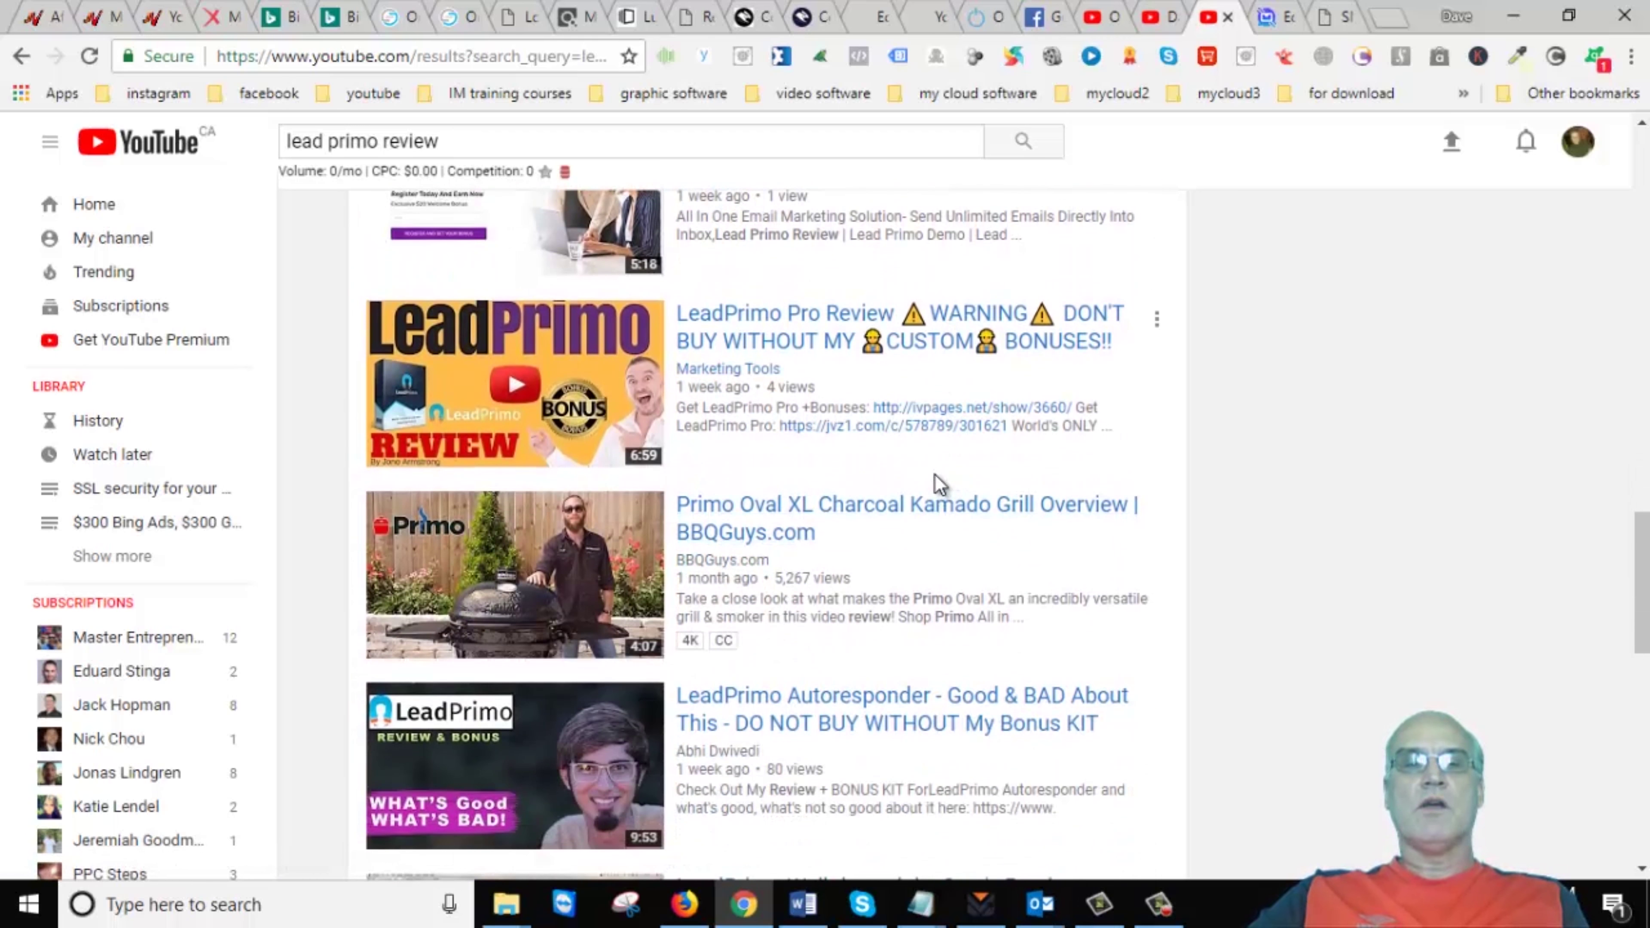
pyautogui.scroll(6, 910, 487)
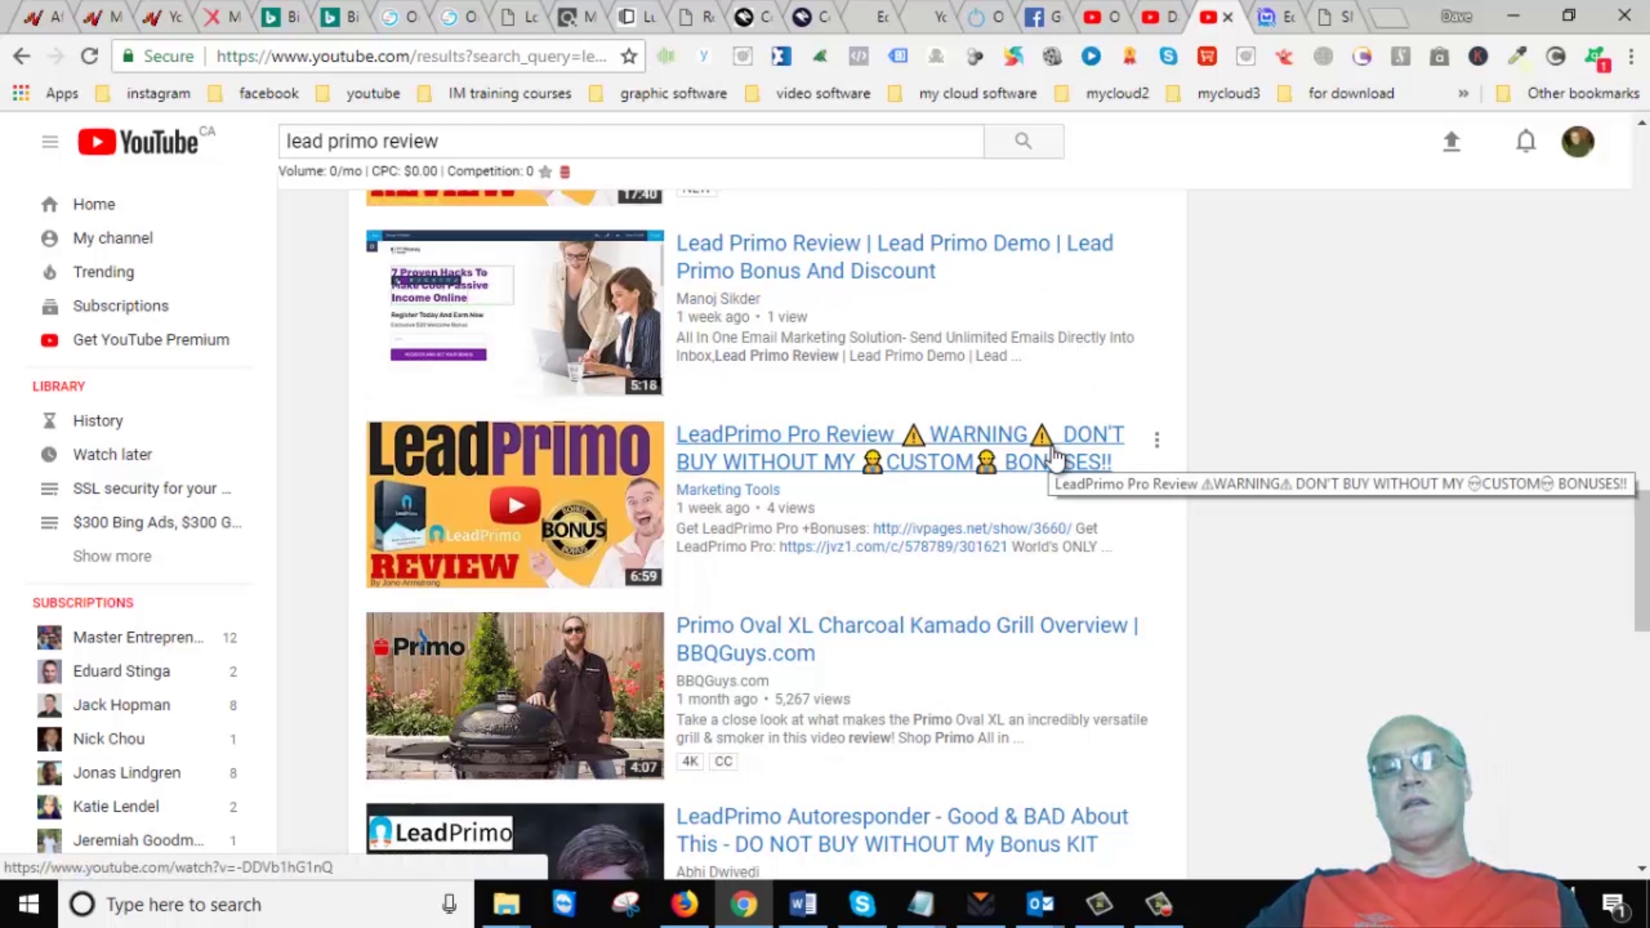
pyautogui.scroll(-3, 1056, 465)
pyautogui.scroll(8, 1071, 467)
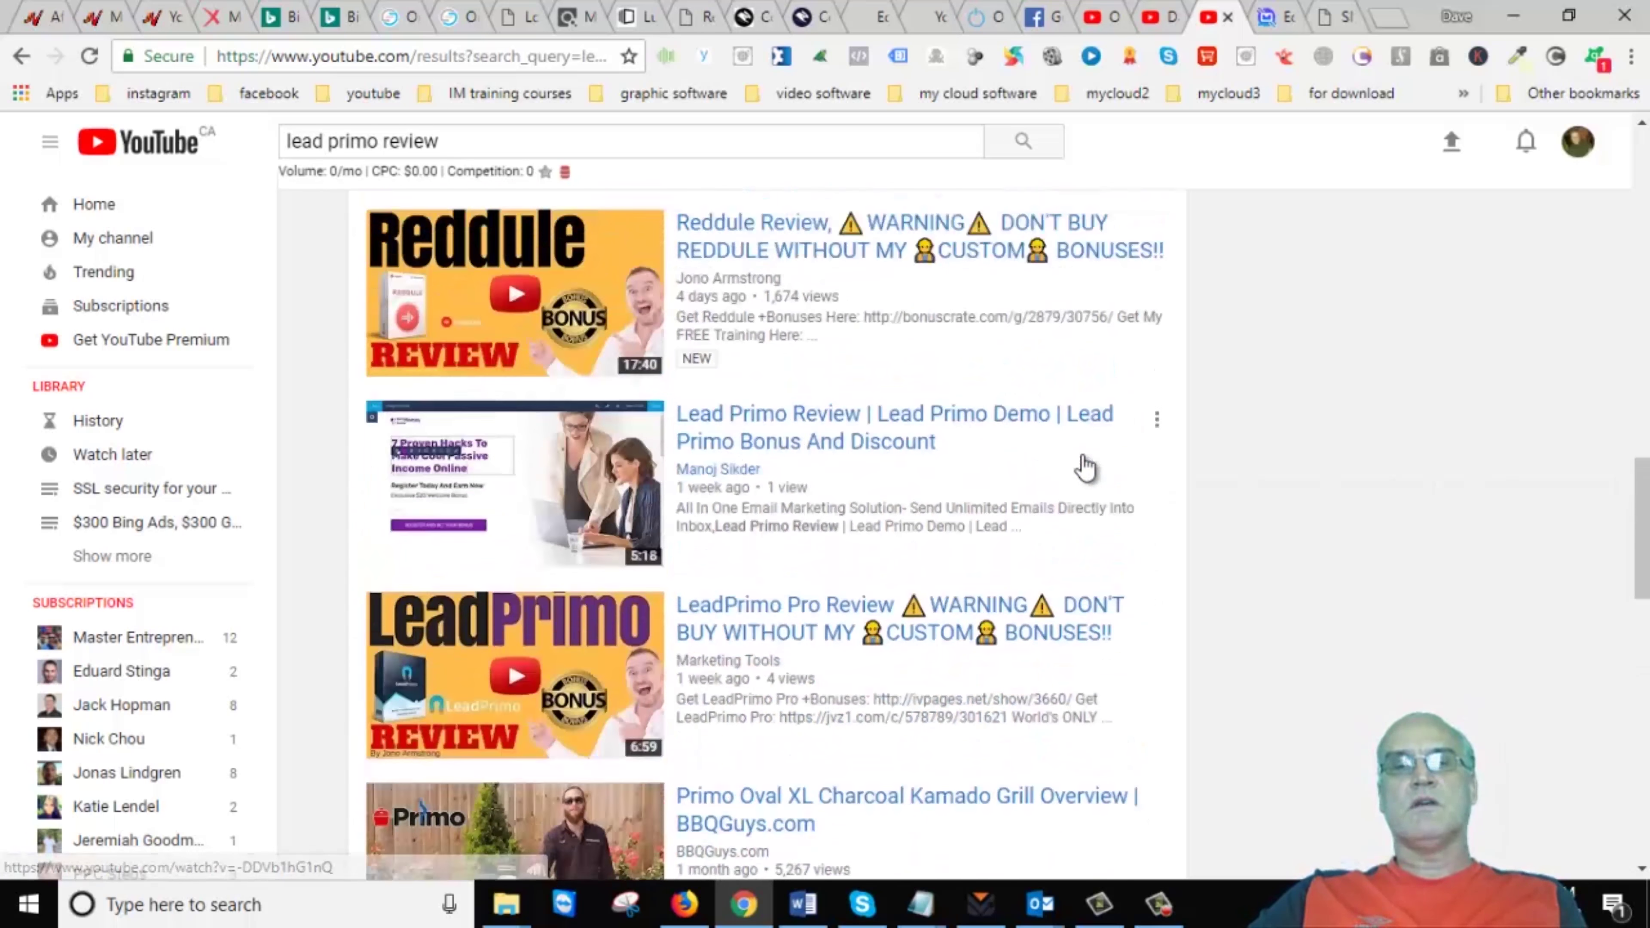
pyautogui.scroll(15, 1085, 467)
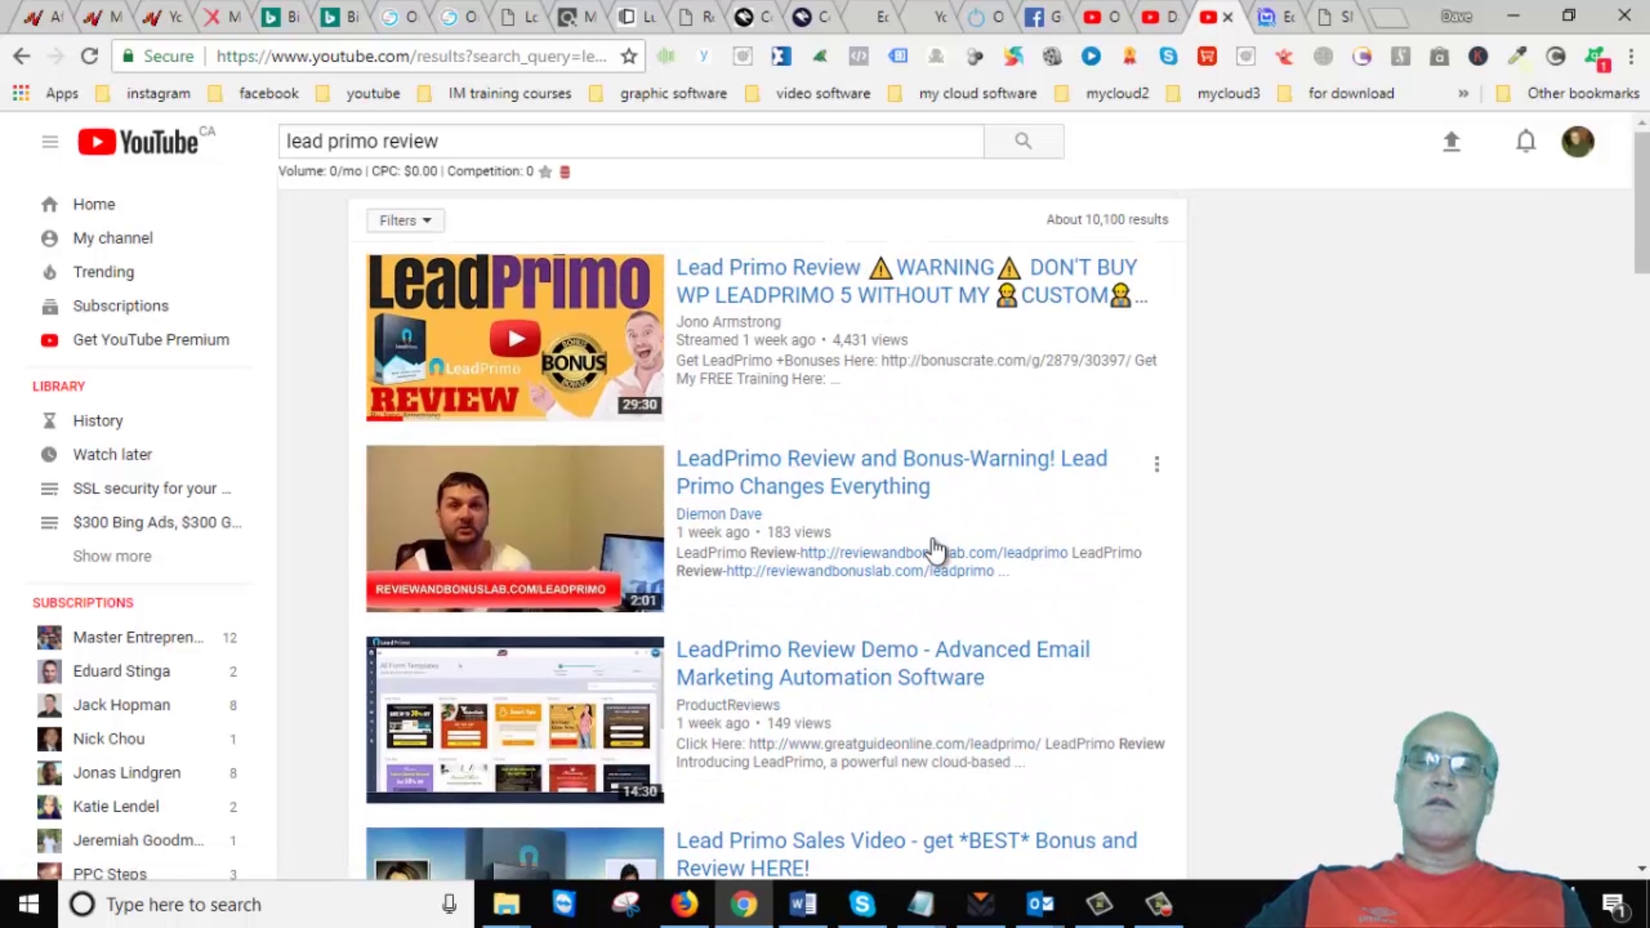
# - Review the "lead primo review" results once more, comparing the sales, walkthrough and bonus videos, and end at the first result
pyautogui.scroll(-6, 933, 559)
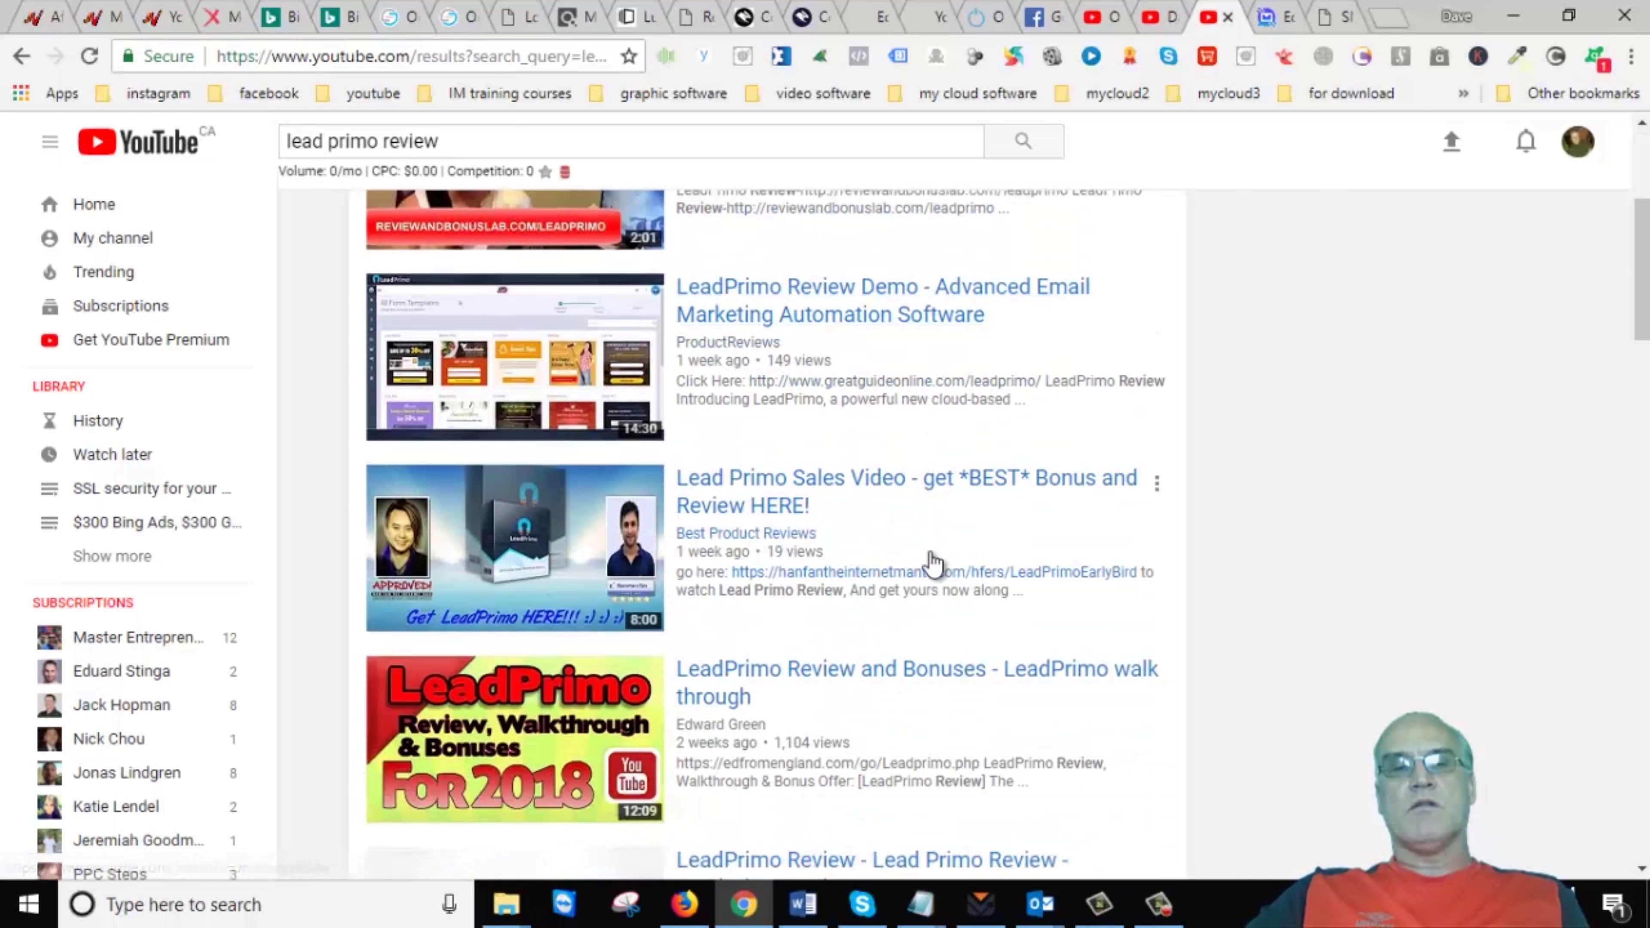
pyautogui.scroll(-12, 909, 617)
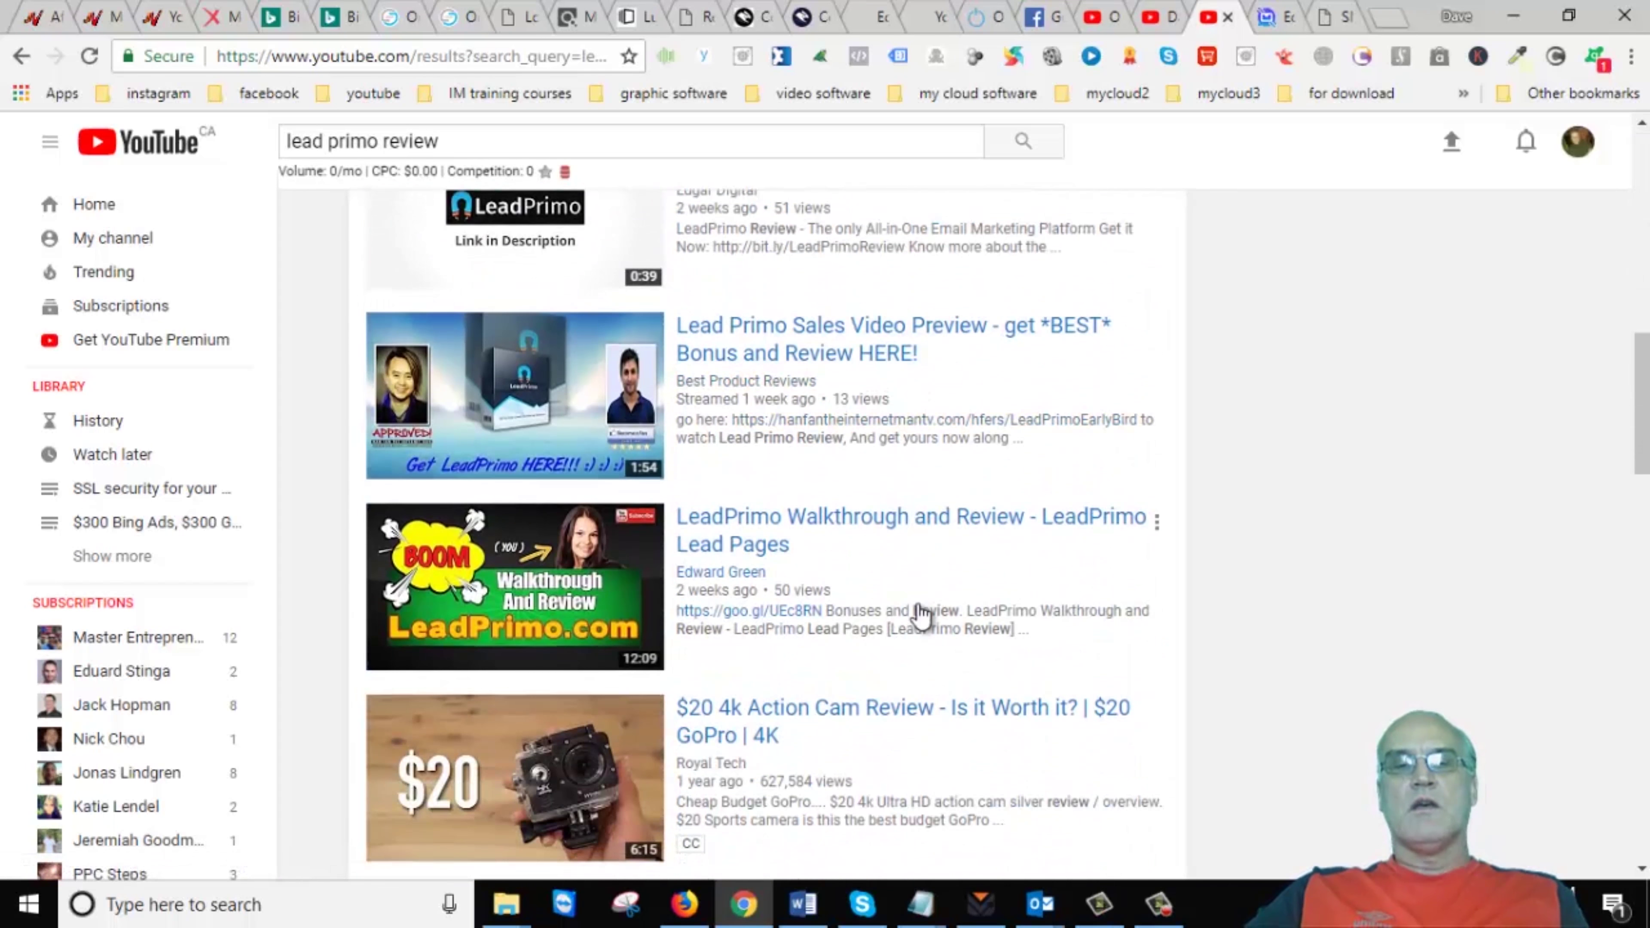
pyautogui.scroll(-6, 929, 614)
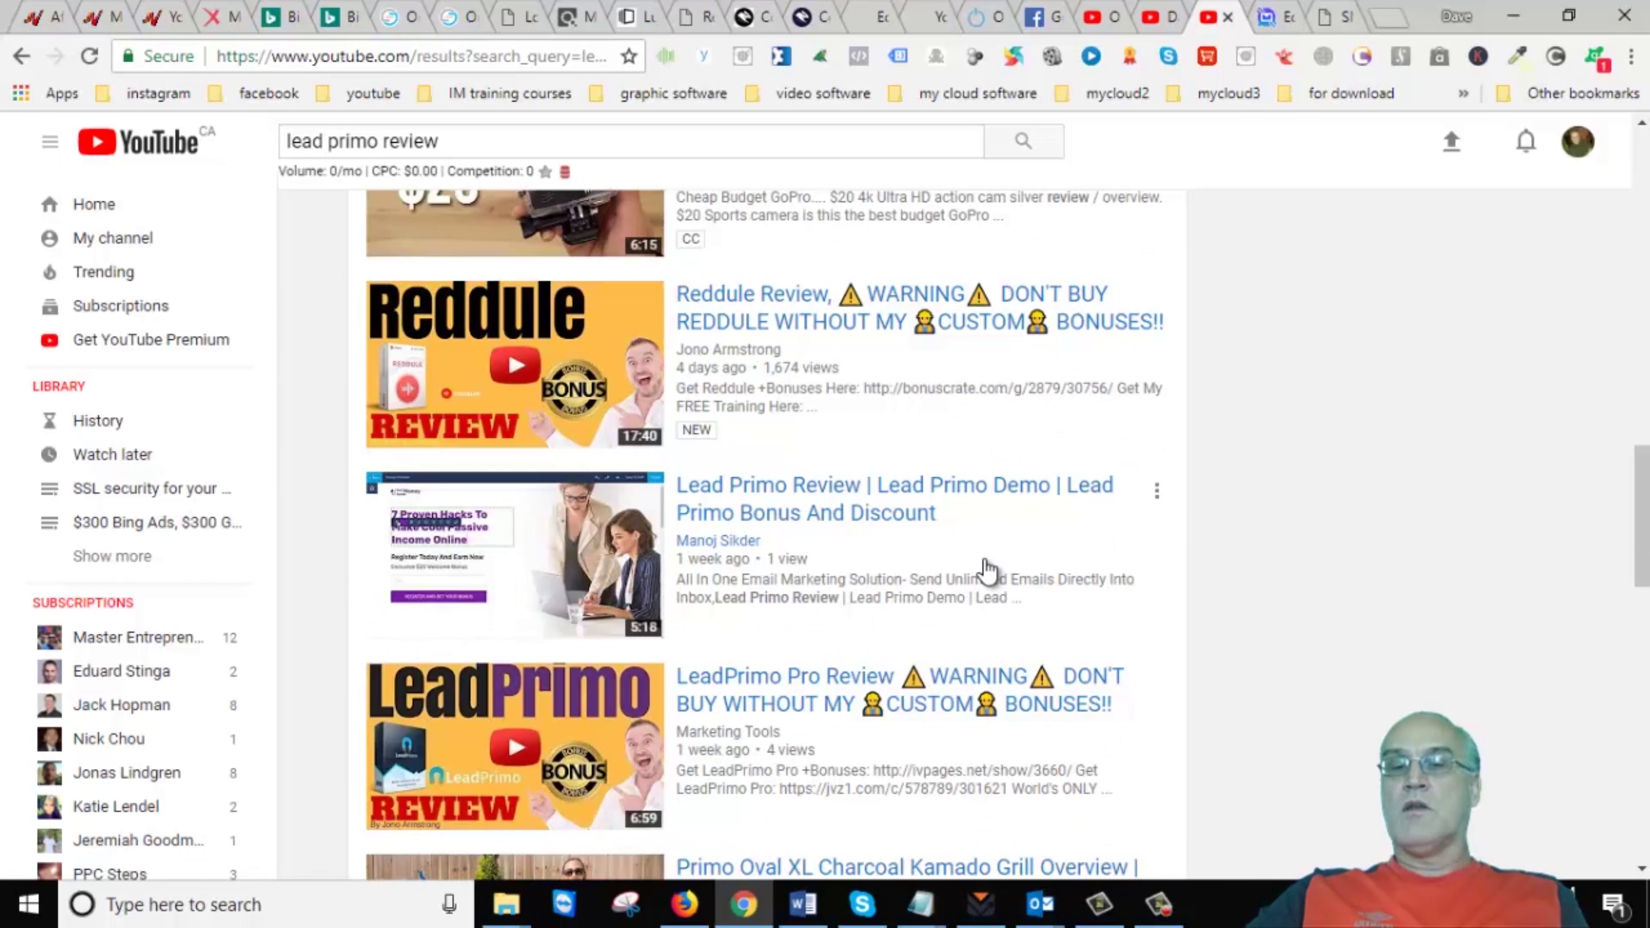
pyautogui.scroll(-6, 988, 571)
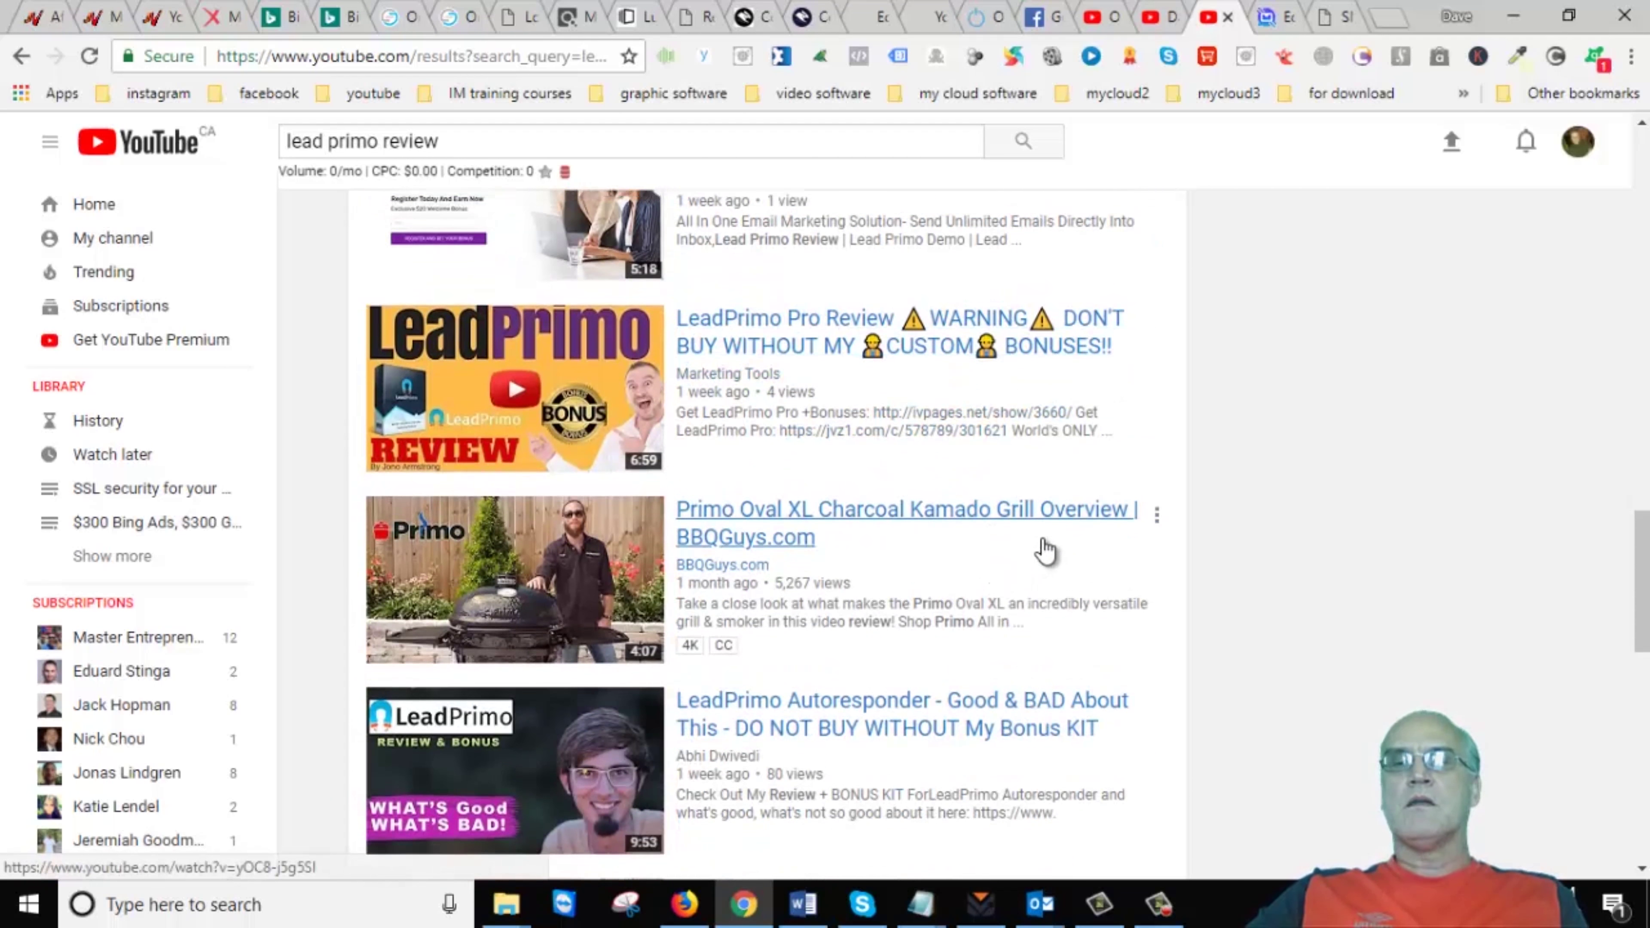
pyautogui.scroll(20, 1039, 556)
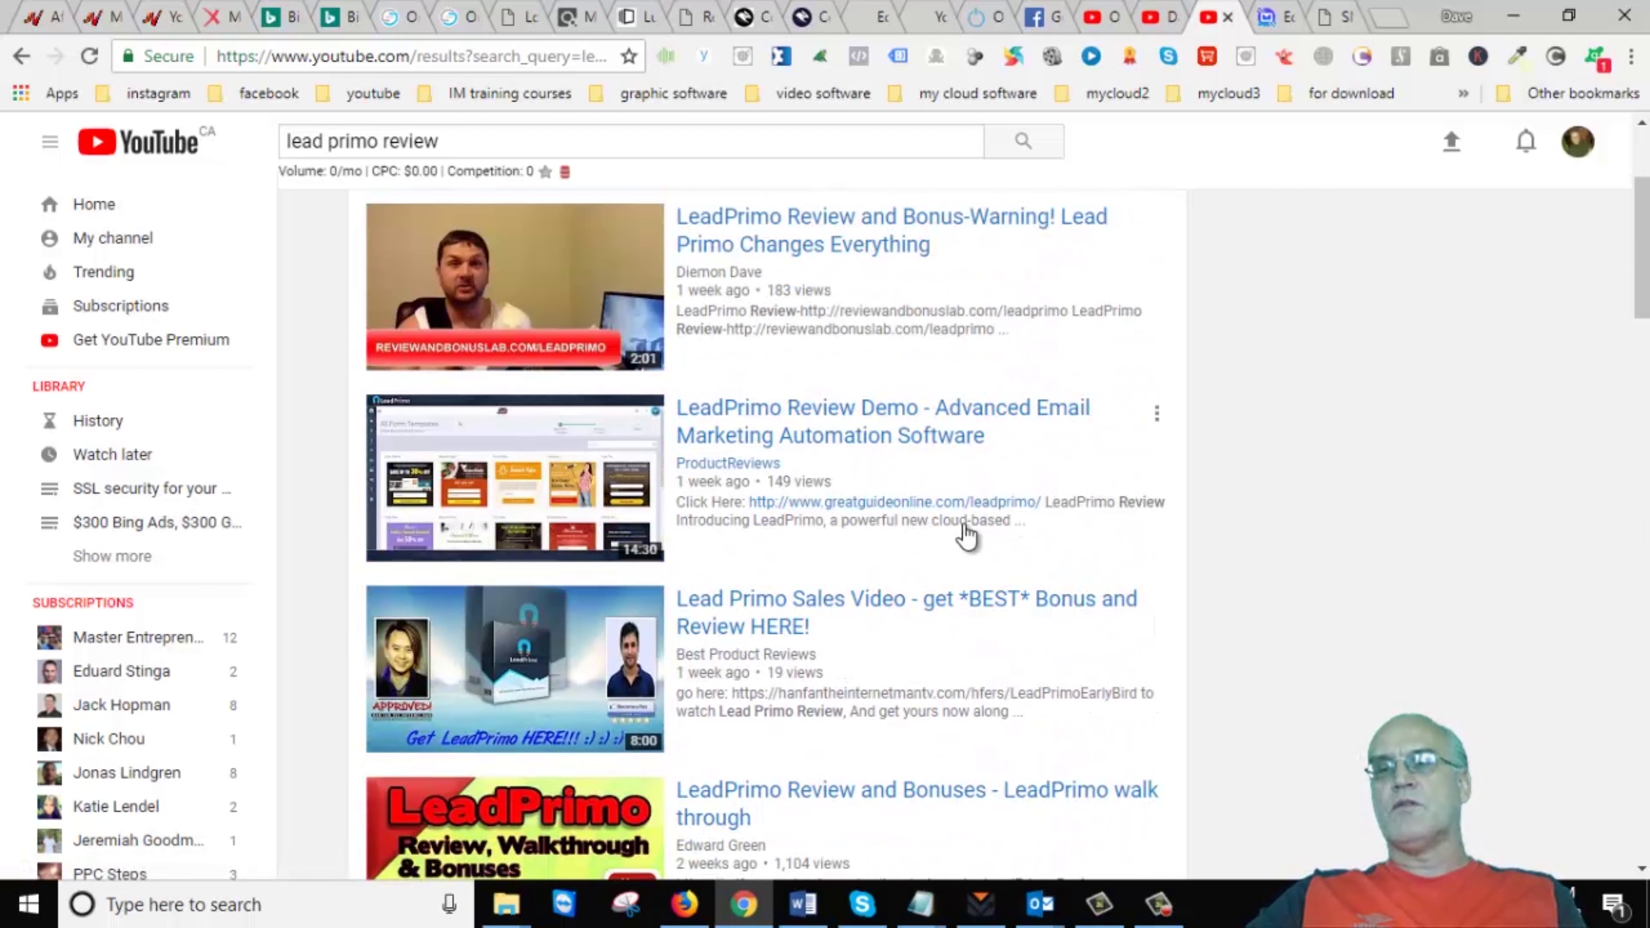
pyautogui.scroll(4, 1032, 531)
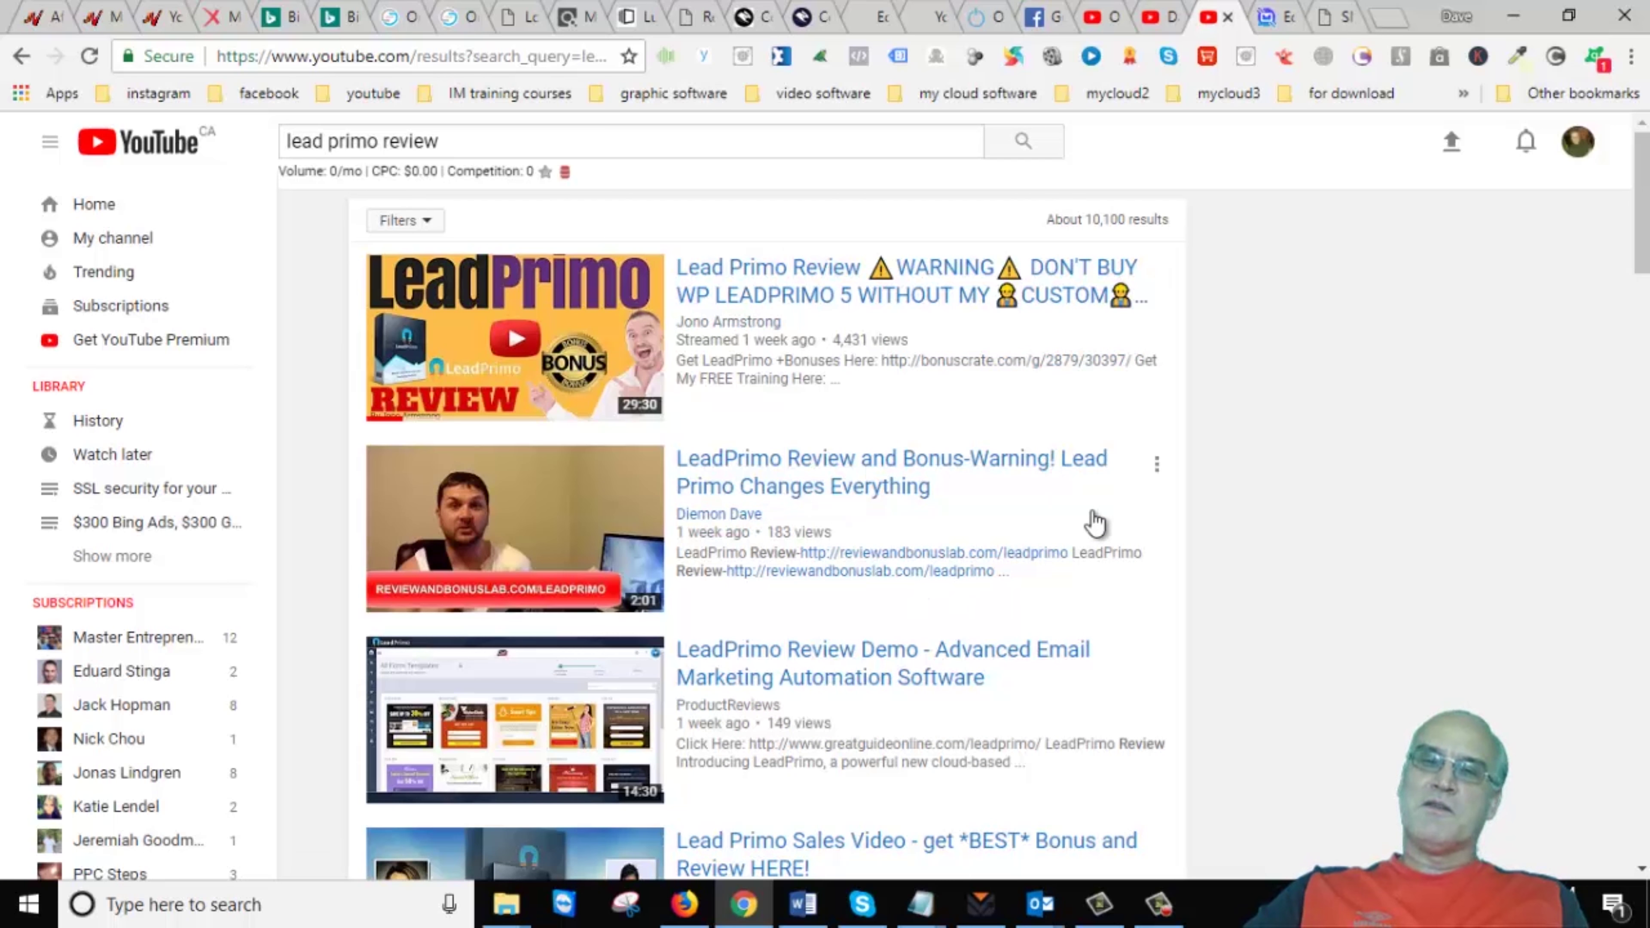
pyautogui.click(1158, 904)
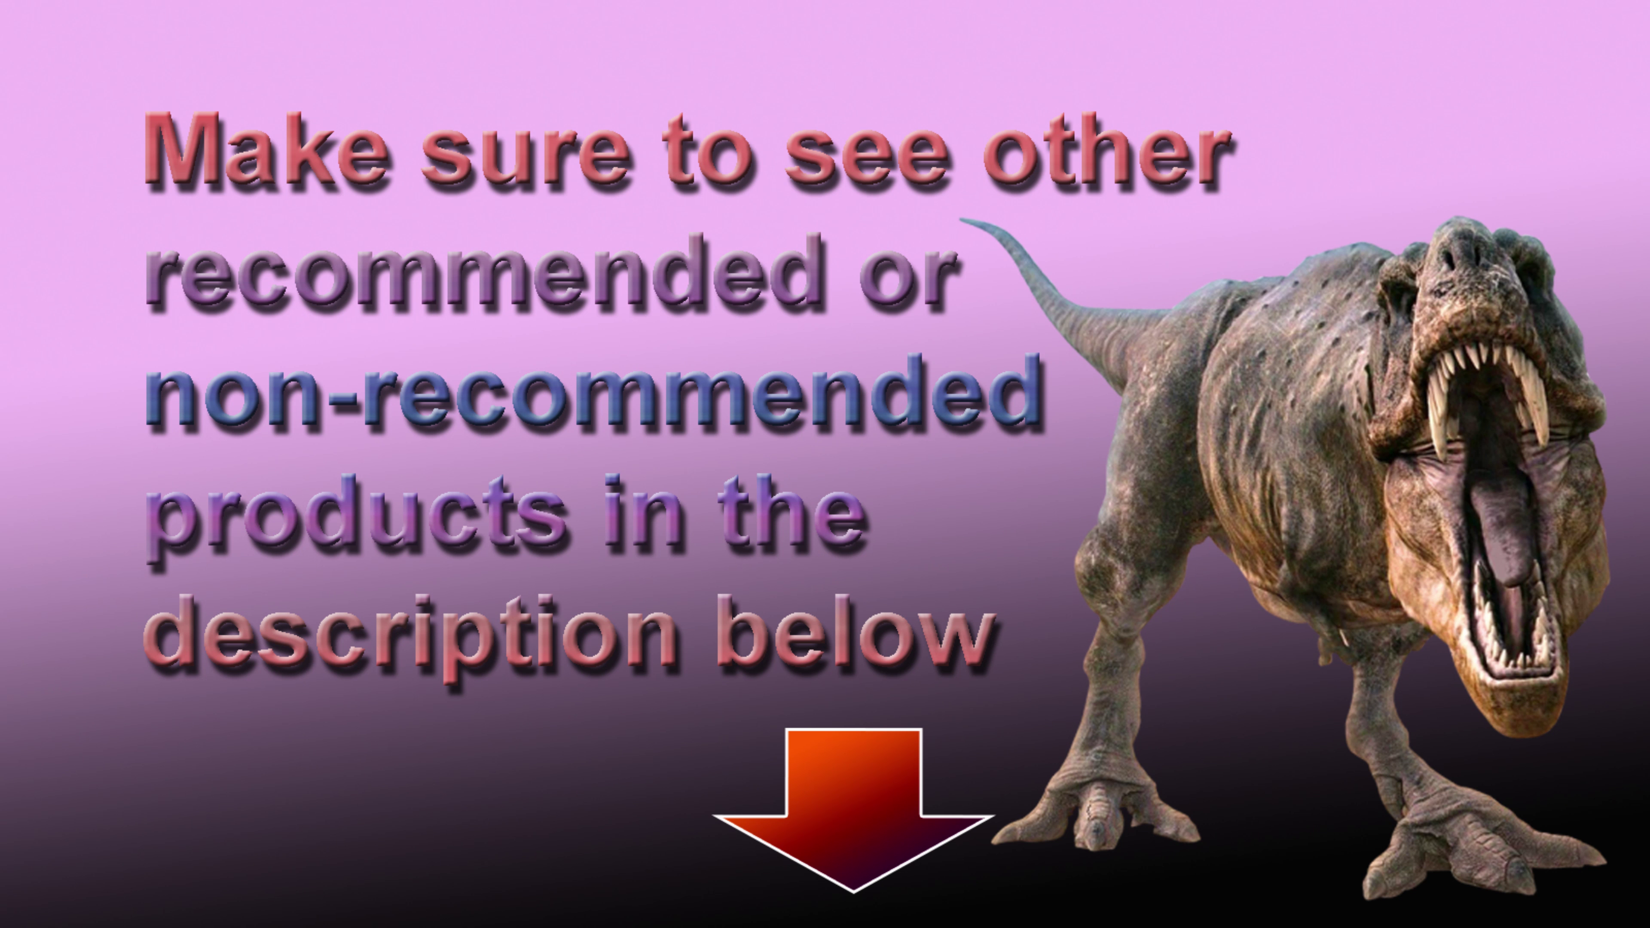